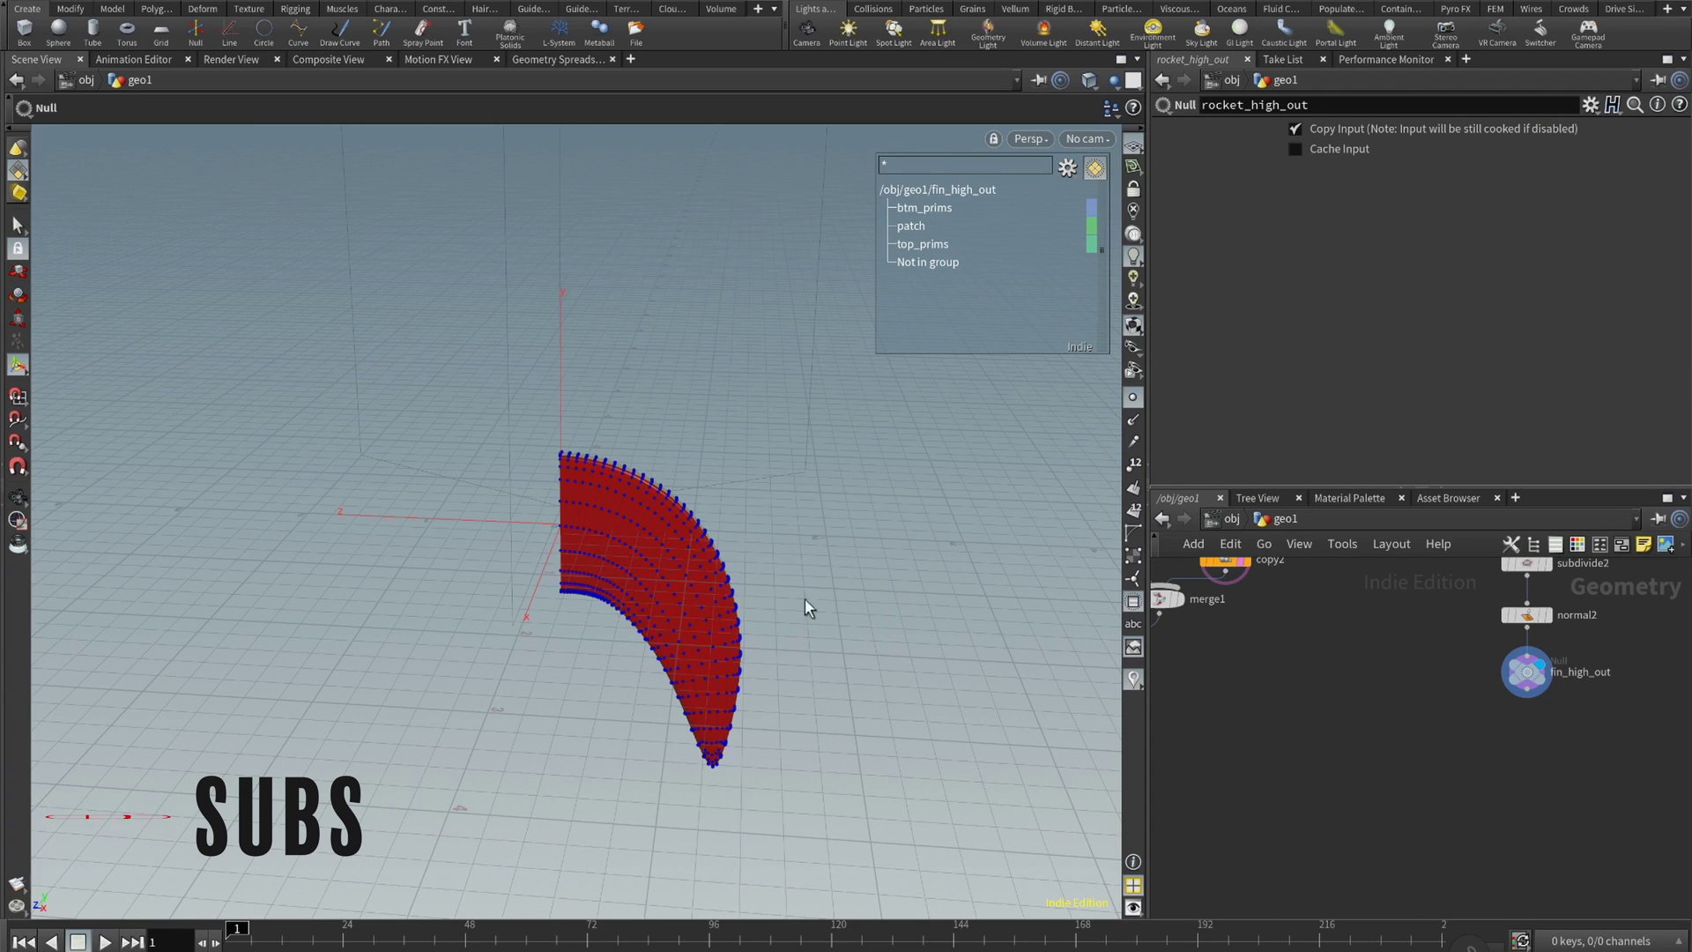
# - Examine the fin_high_out fin geometry and the rocket_high_out rocket geometry in the scene view
pyautogui.keyDown('alt'); pyautogui.moveTo(891, 633); pyautogui.dragTo(921, 548, button='middle'); pyautogui.keyUp('alt')
pyautogui.keyDown('alt'); pyautogui.moveTo(922, 547); pyautogui.dragTo(901, 489); pyautogui.keyUp('alt')
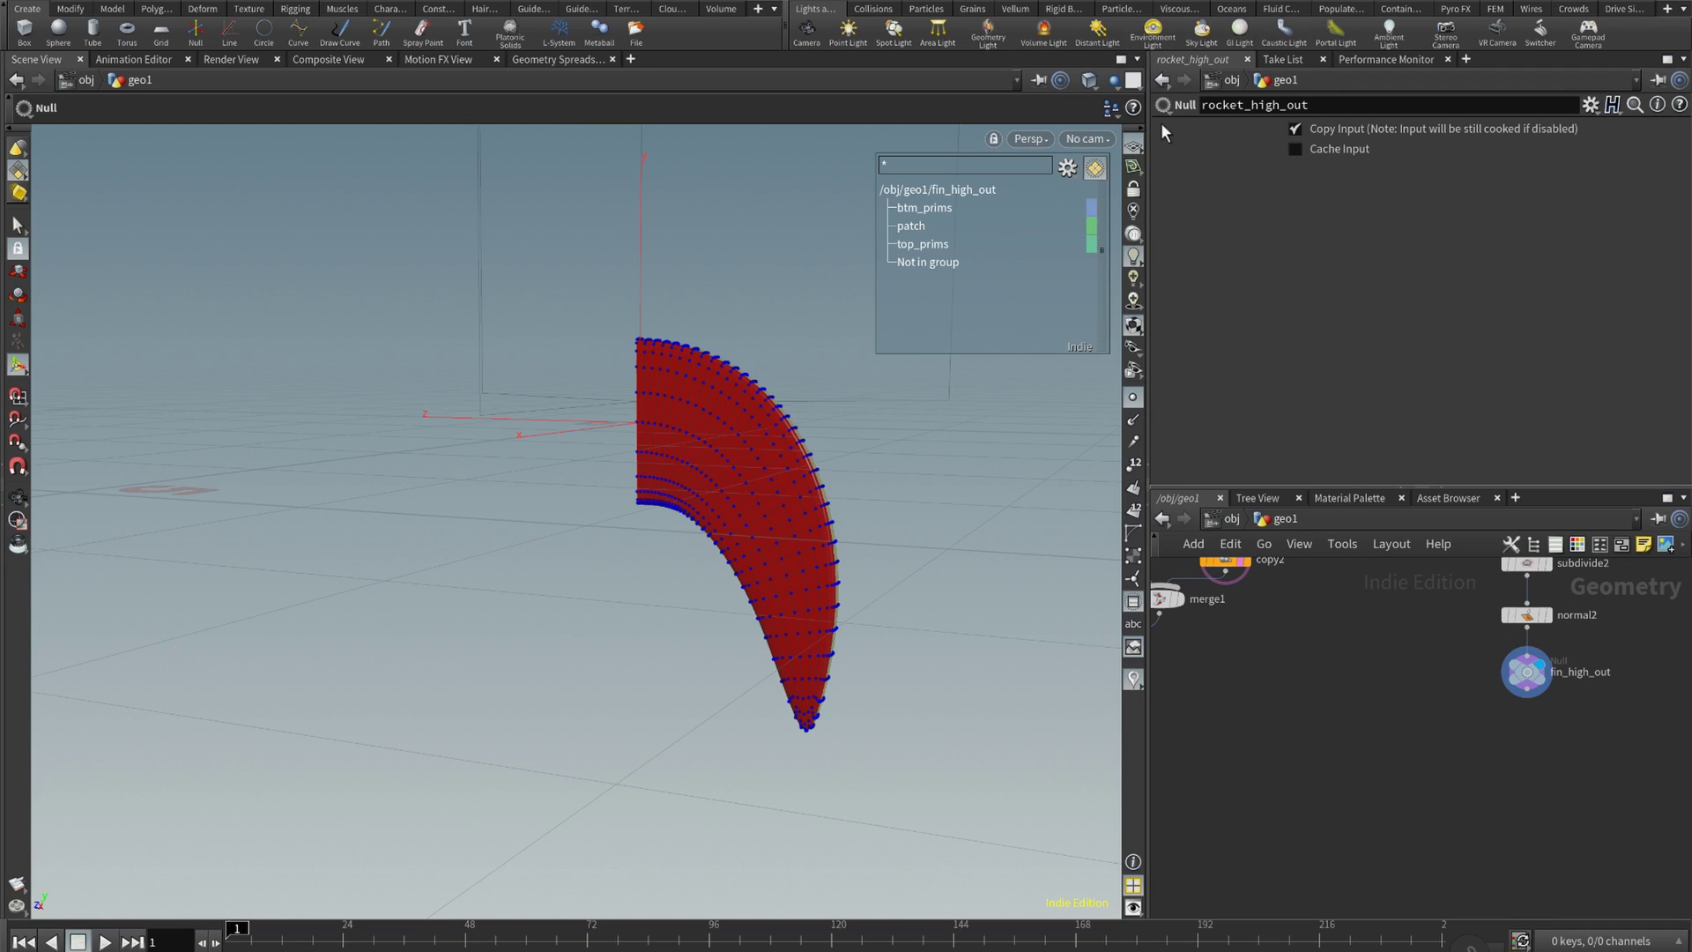
pyautogui.keyDown('alt'); pyautogui.moveTo(873, 506); pyautogui.dragTo(817, 558); pyautogui.keyUp('alt')
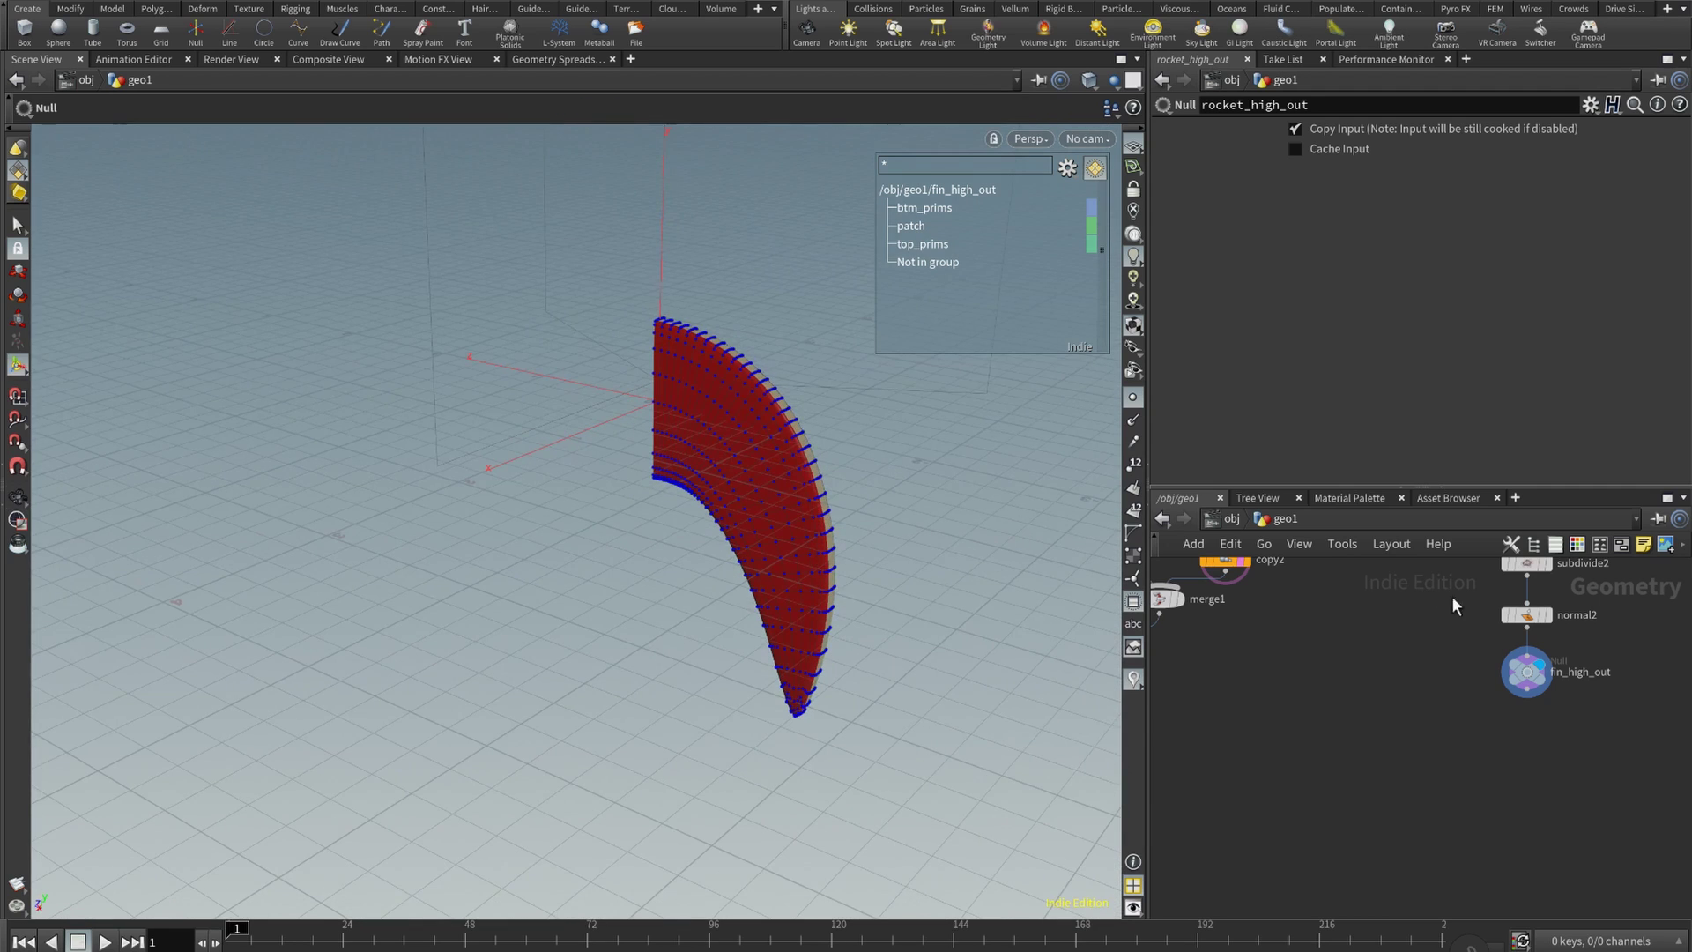
pyautogui.moveTo(1329, 691); pyautogui.dragTo(1430, 751, button='middle')
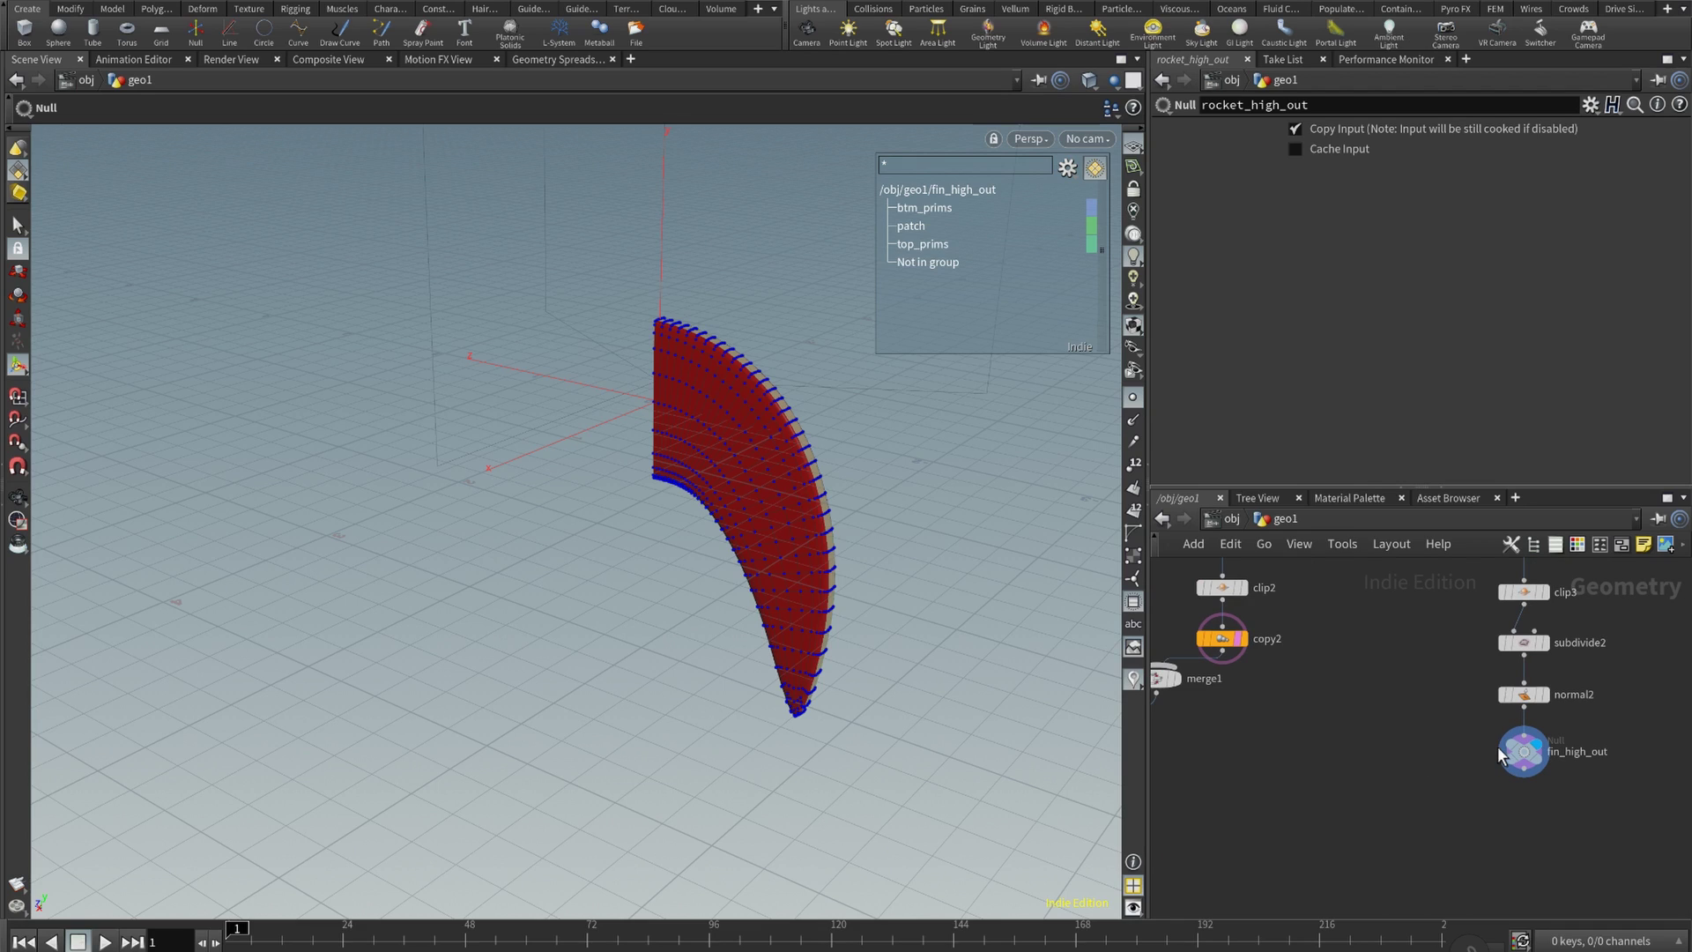
pyautogui.moveTo(1531, 757); pyautogui.dragTo(1460, 753)
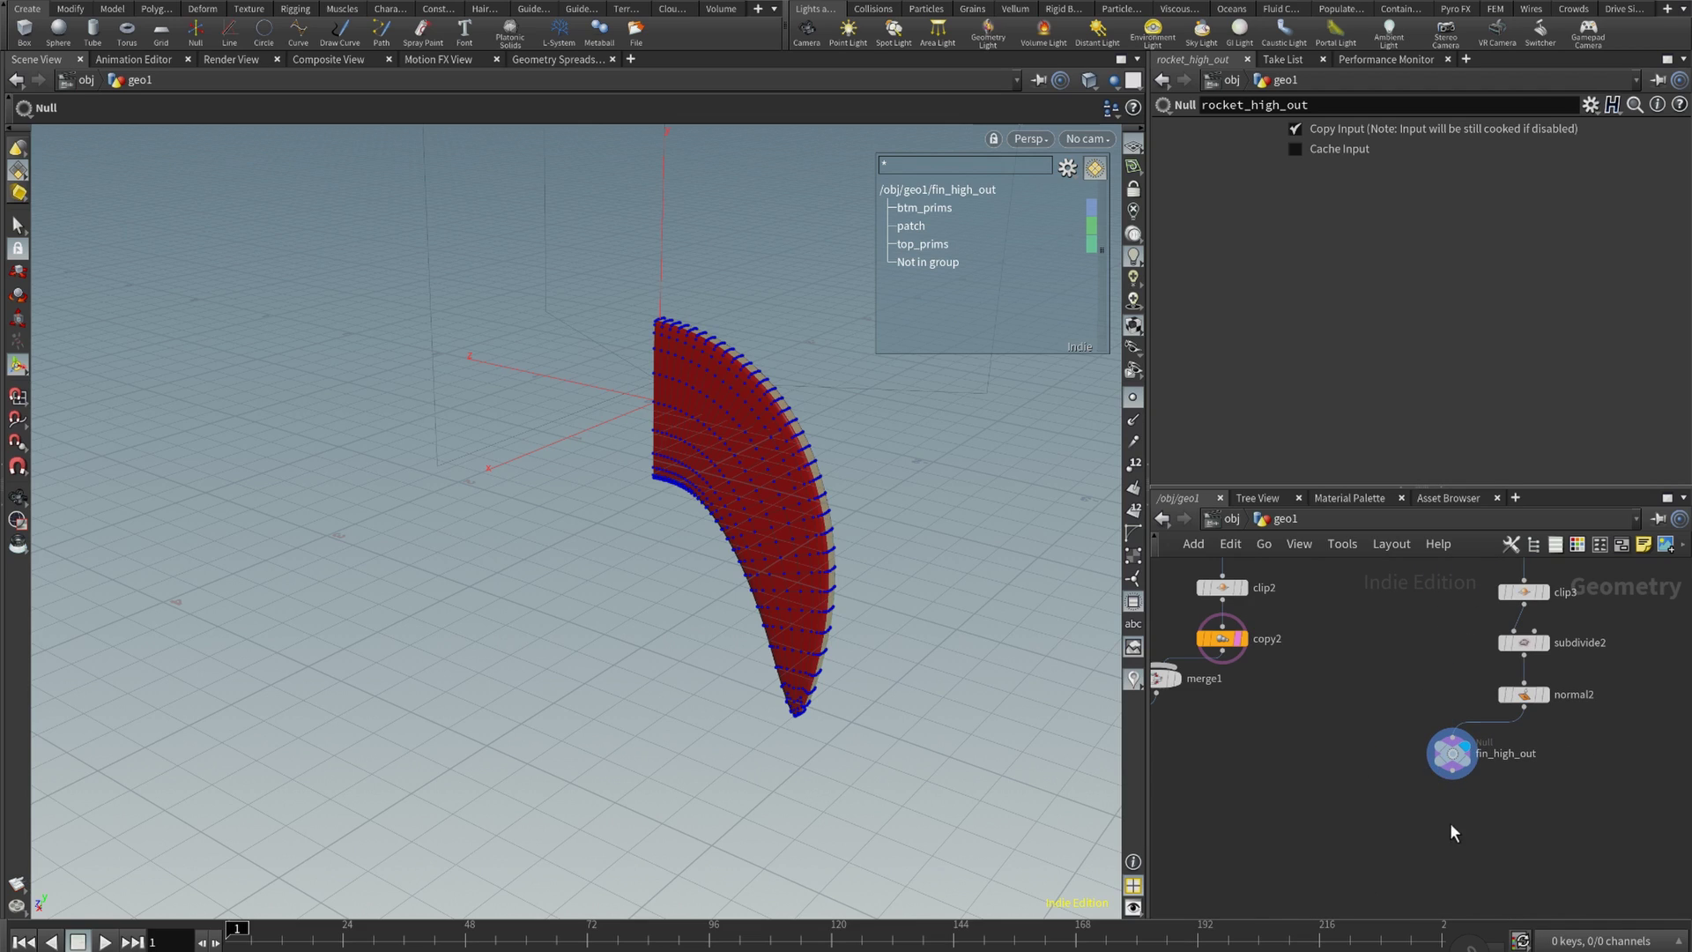
pyautogui.moveTo(1451, 774); pyautogui.dragTo(1523, 772)
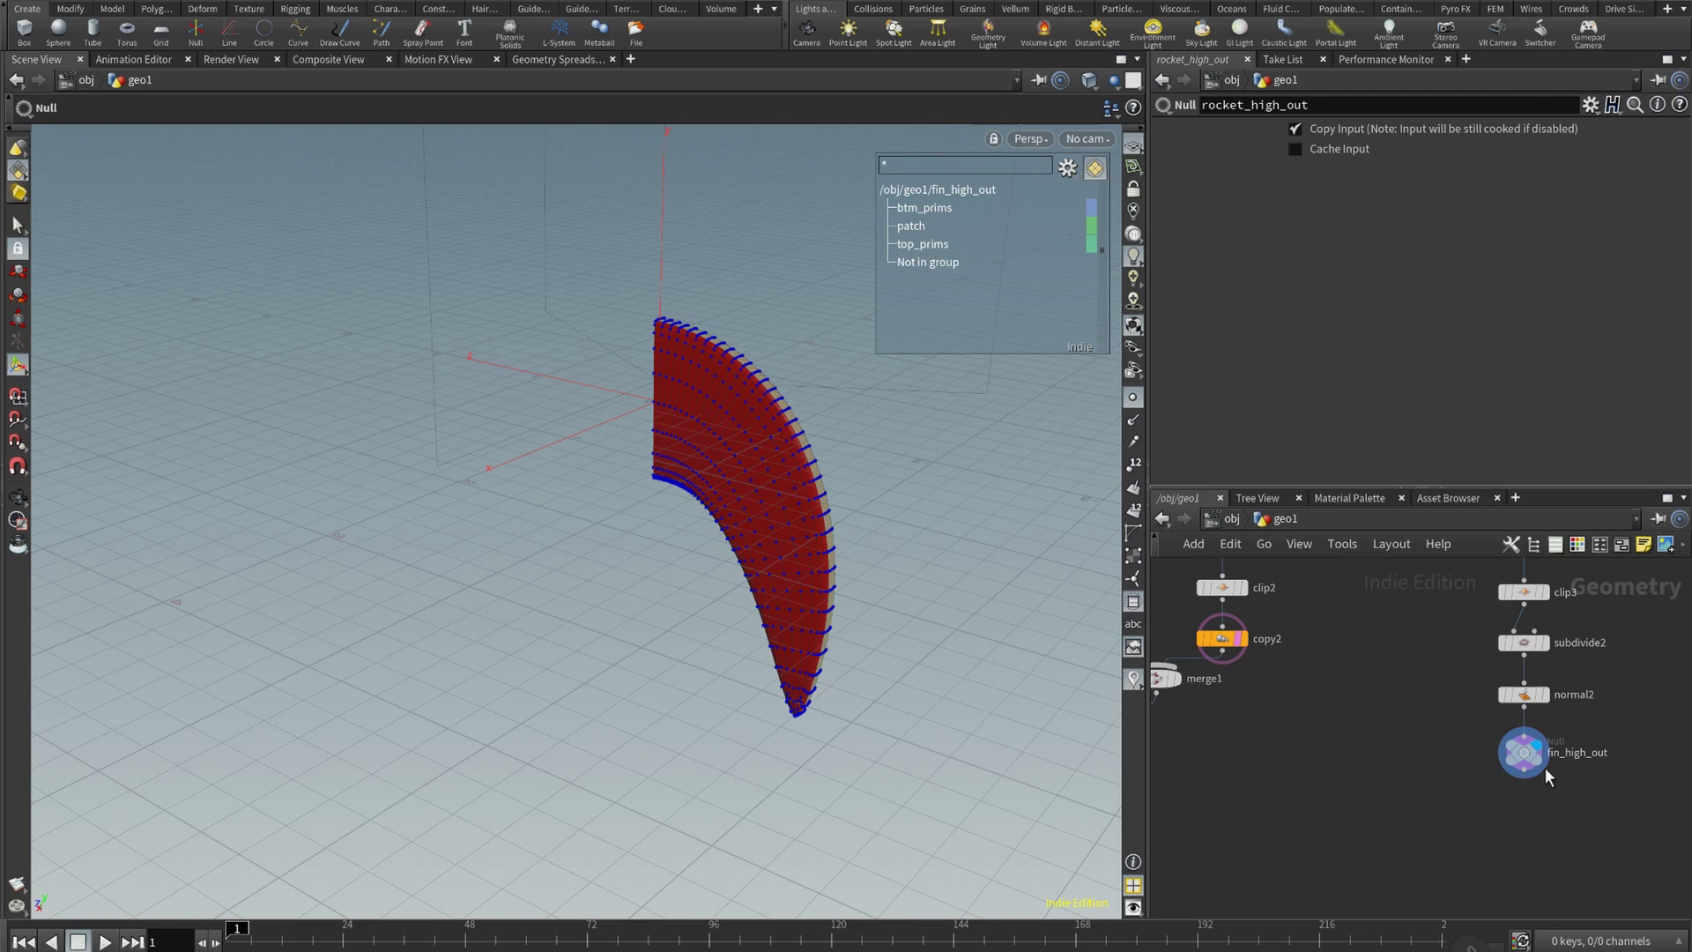
pyautogui.press('f')
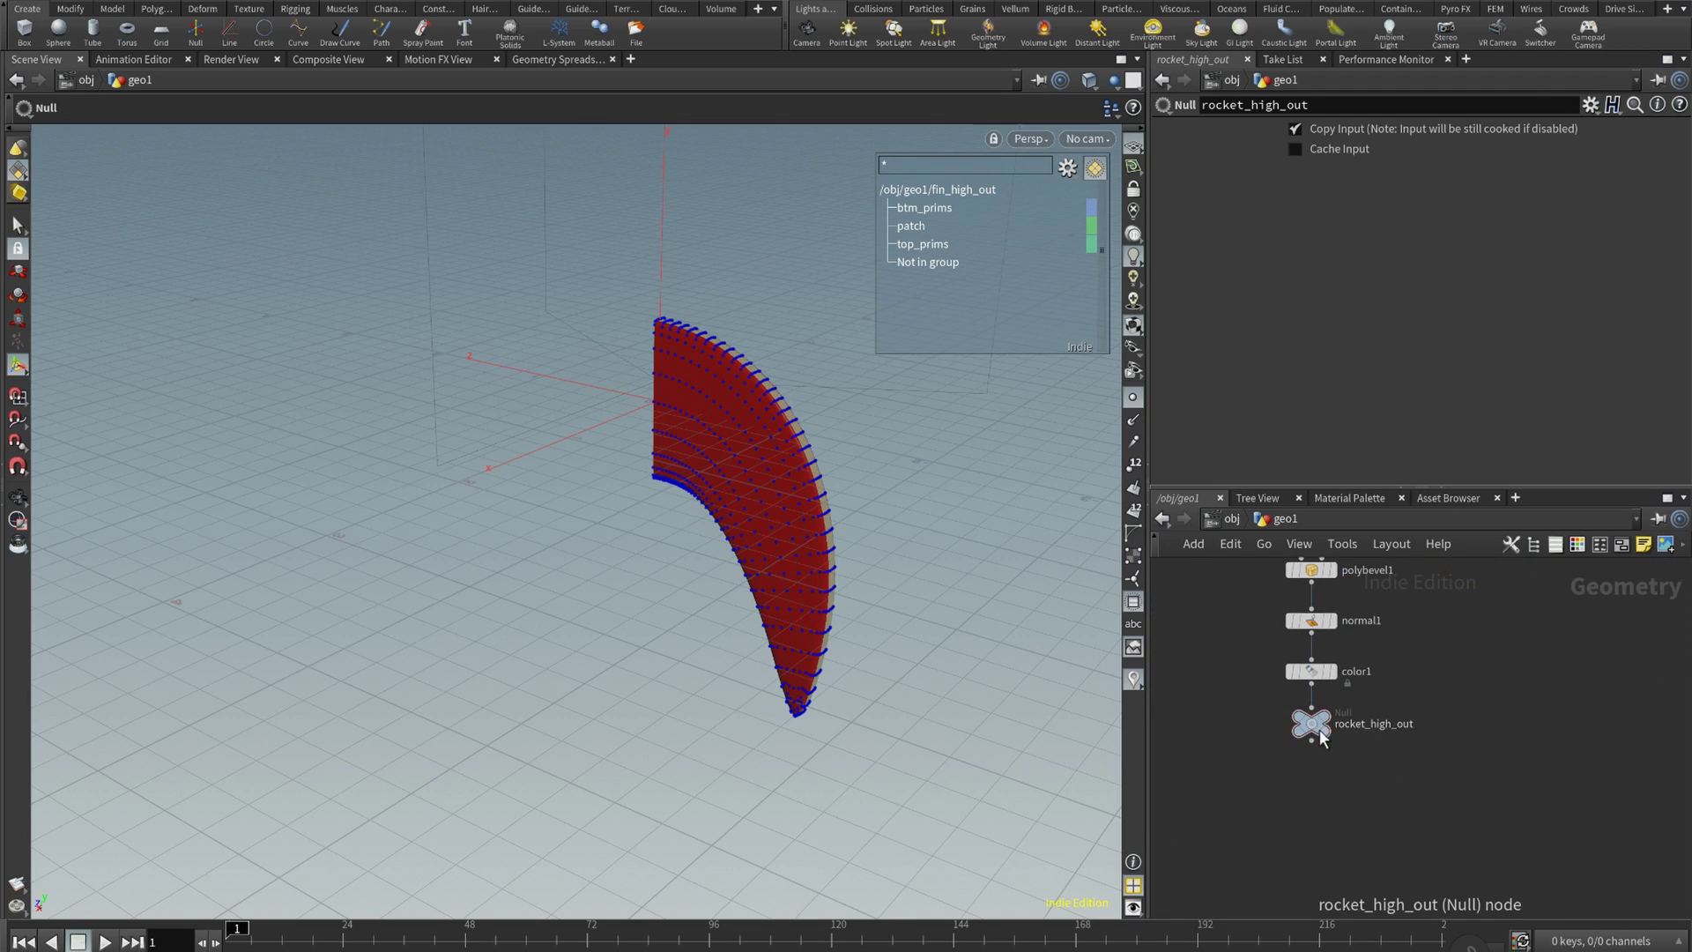
pyautogui.click(1313, 725)
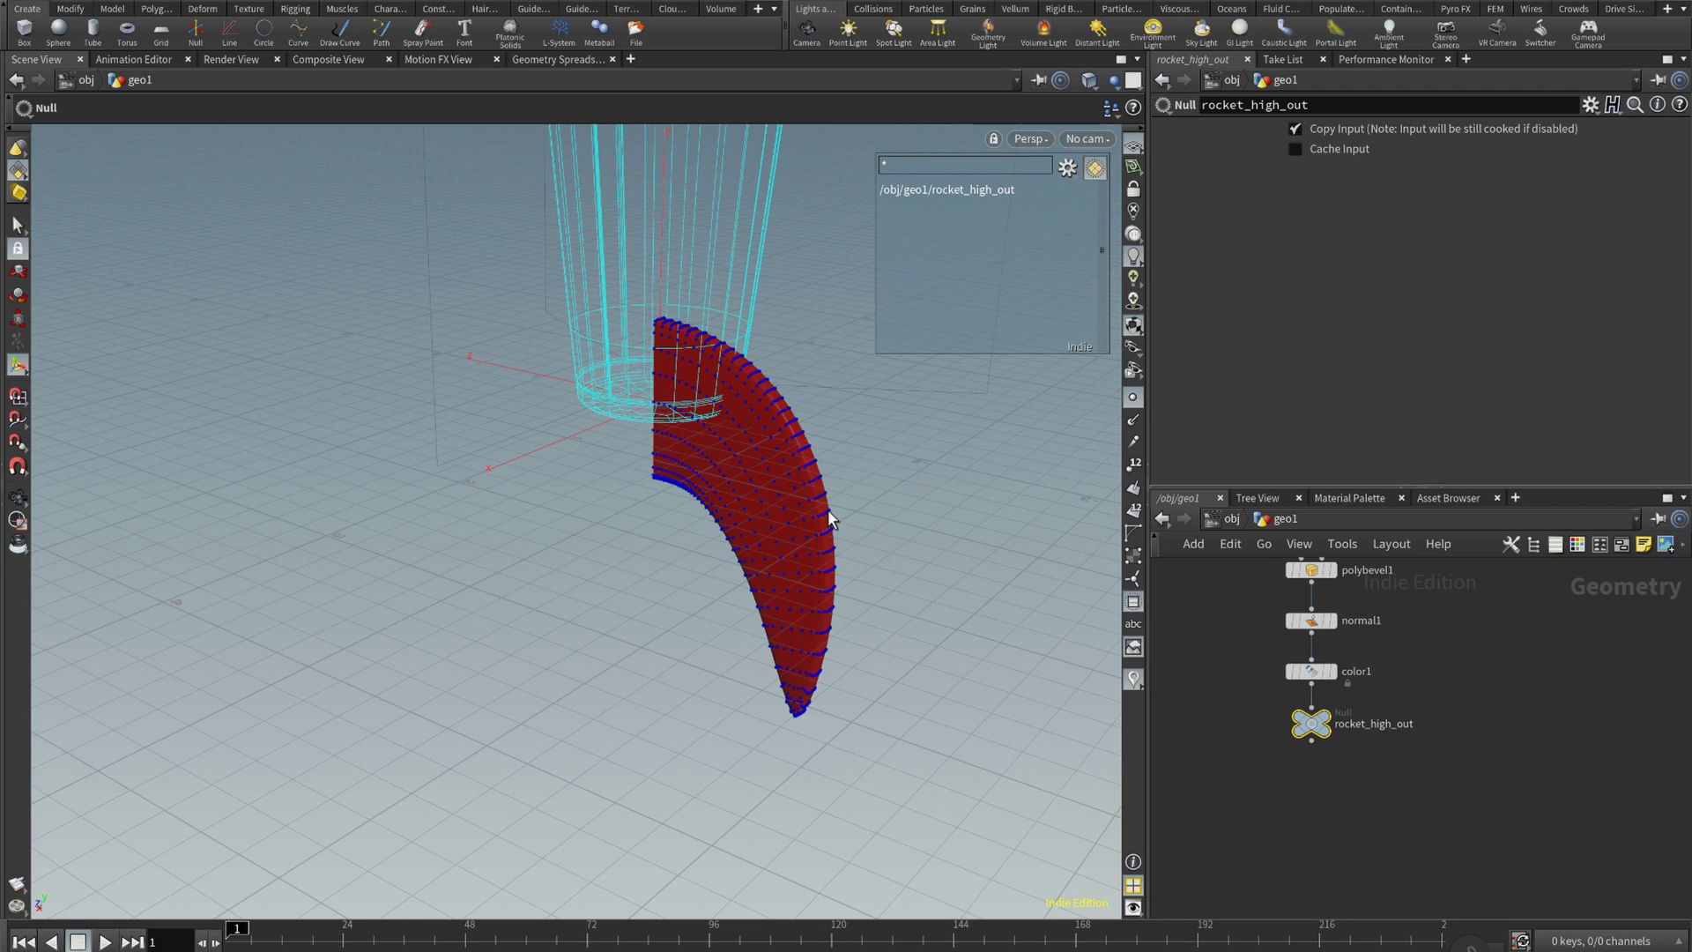
pyautogui.moveTo(1172, 653); pyautogui.dragTo(1345, 722, button='middle')
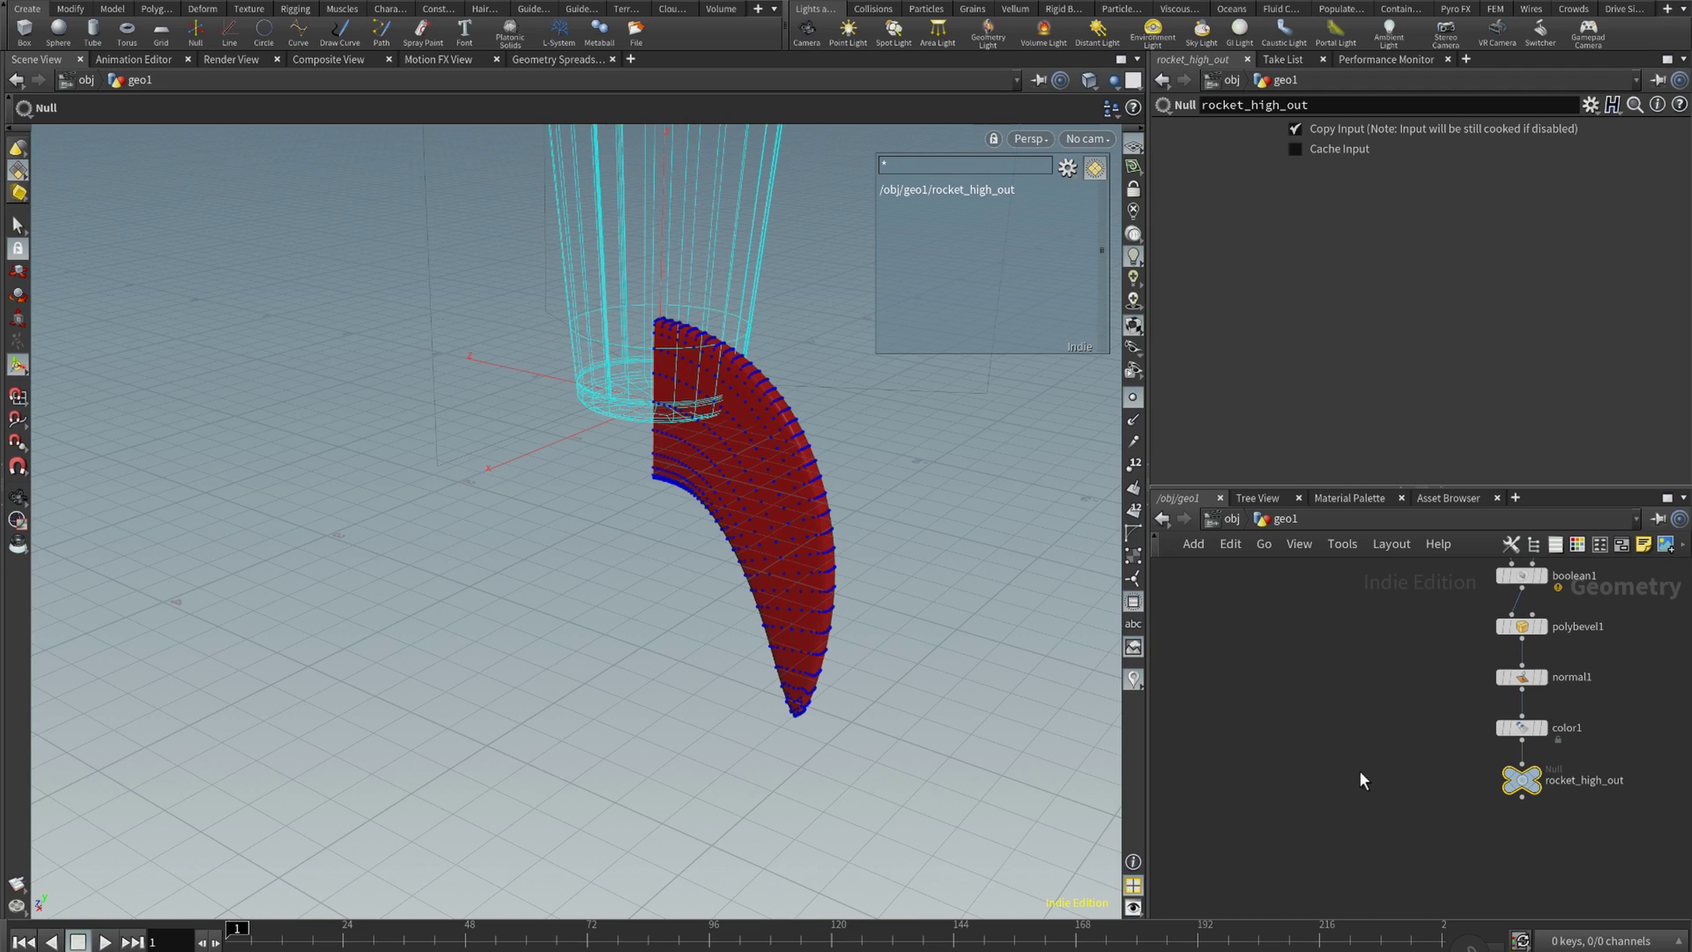
# - Move the whole fin node chain to the left of the rocket node chain in the network
pyautogui.press('h')
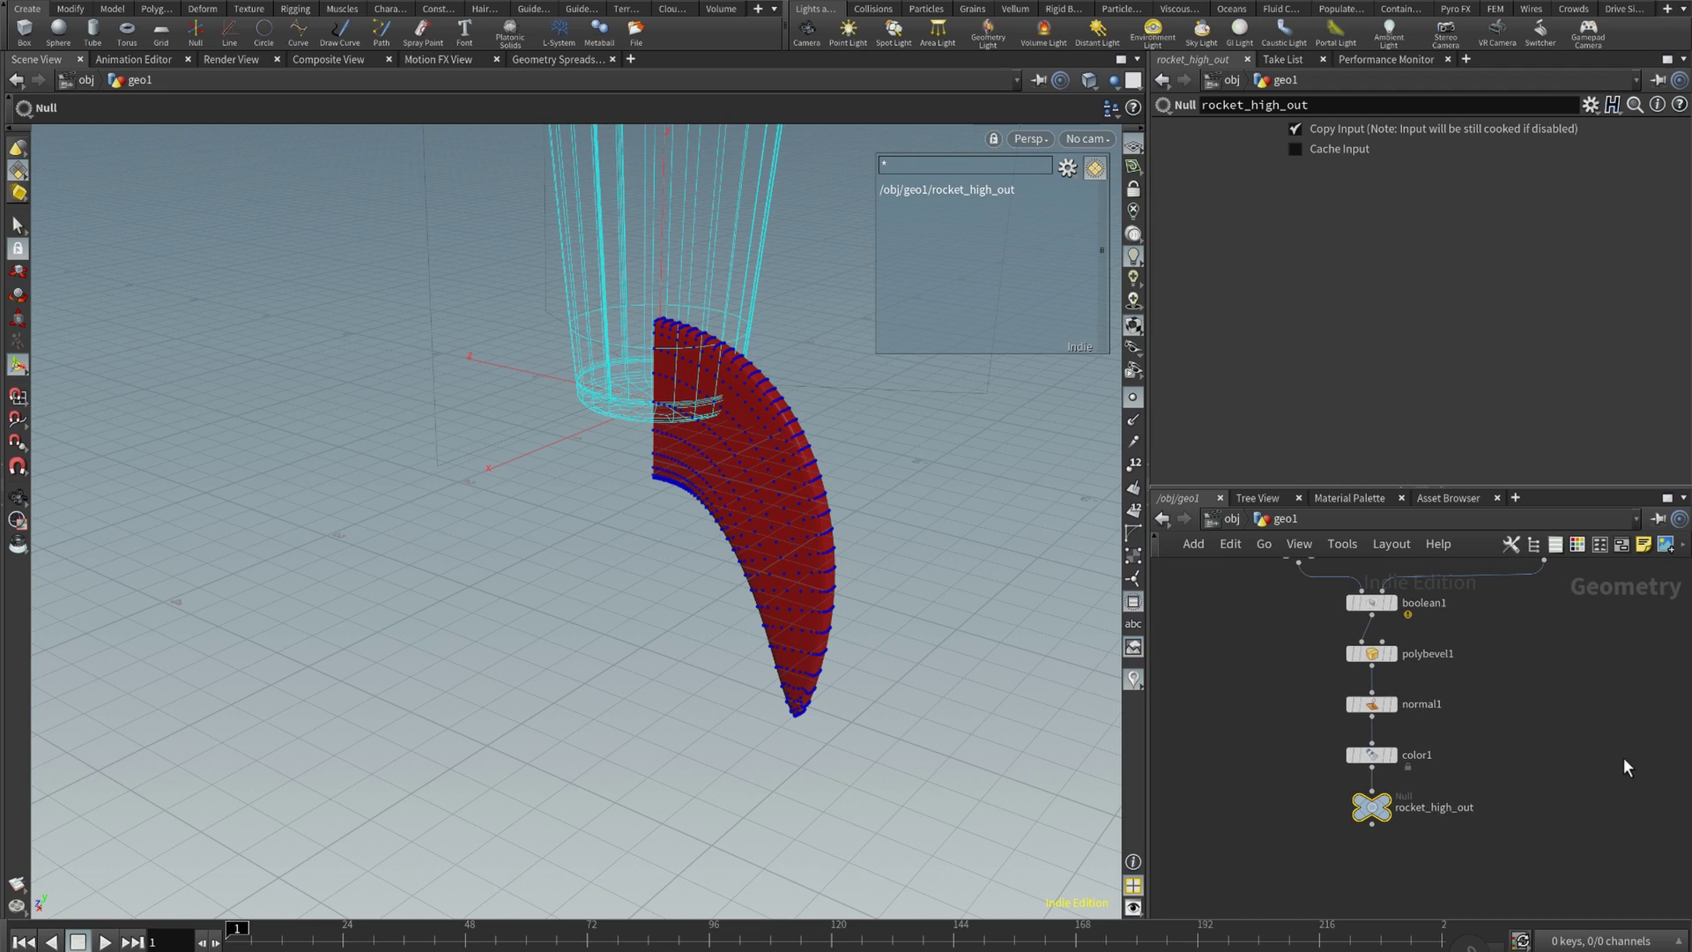
pyautogui.scroll(-5, 1620, 759)
pyautogui.moveTo(1574, 763); pyautogui.dragTo(1442, 835, button='middle')
pyautogui.scroll(-2, 1497, 818)
pyautogui.keyDown('shift'); pyautogui.moveTo(1534, 797); pyautogui.dragTo(1524, 832); pyautogui.keyUp('shift')
pyautogui.moveTo(1480, 831); pyautogui.dragTo(1558, 798, button='middle')
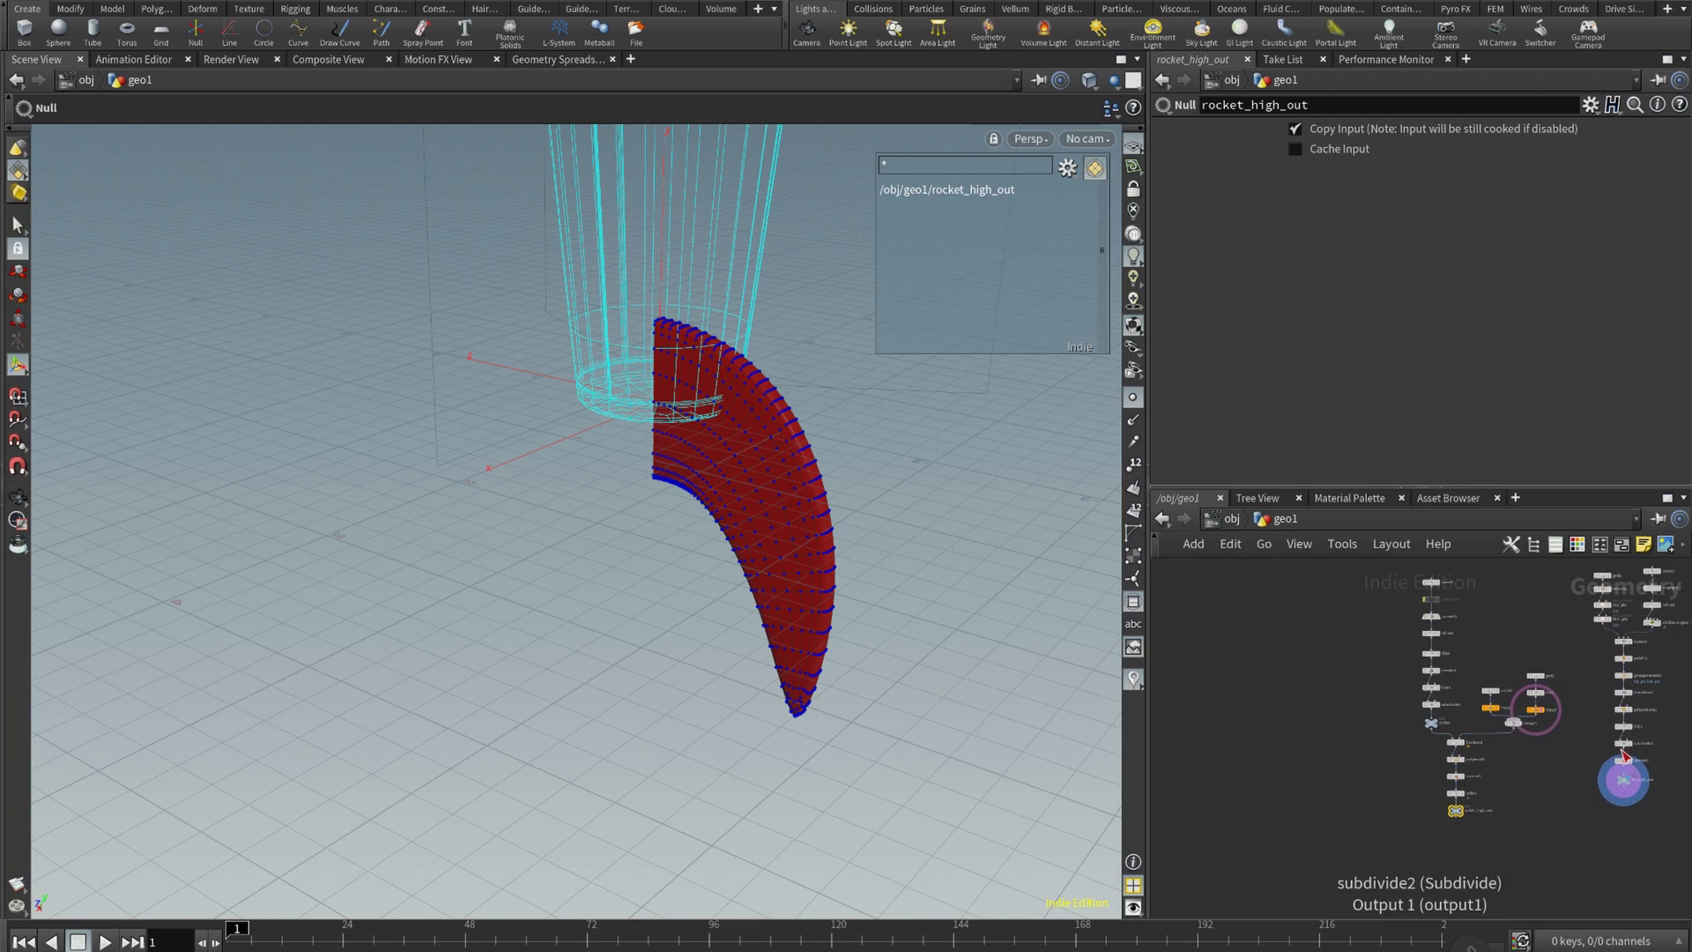
pyautogui.moveTo(1552, 786); pyautogui.dragTo(1500, 788, button='middle')
pyautogui.moveTo(1553, 797)
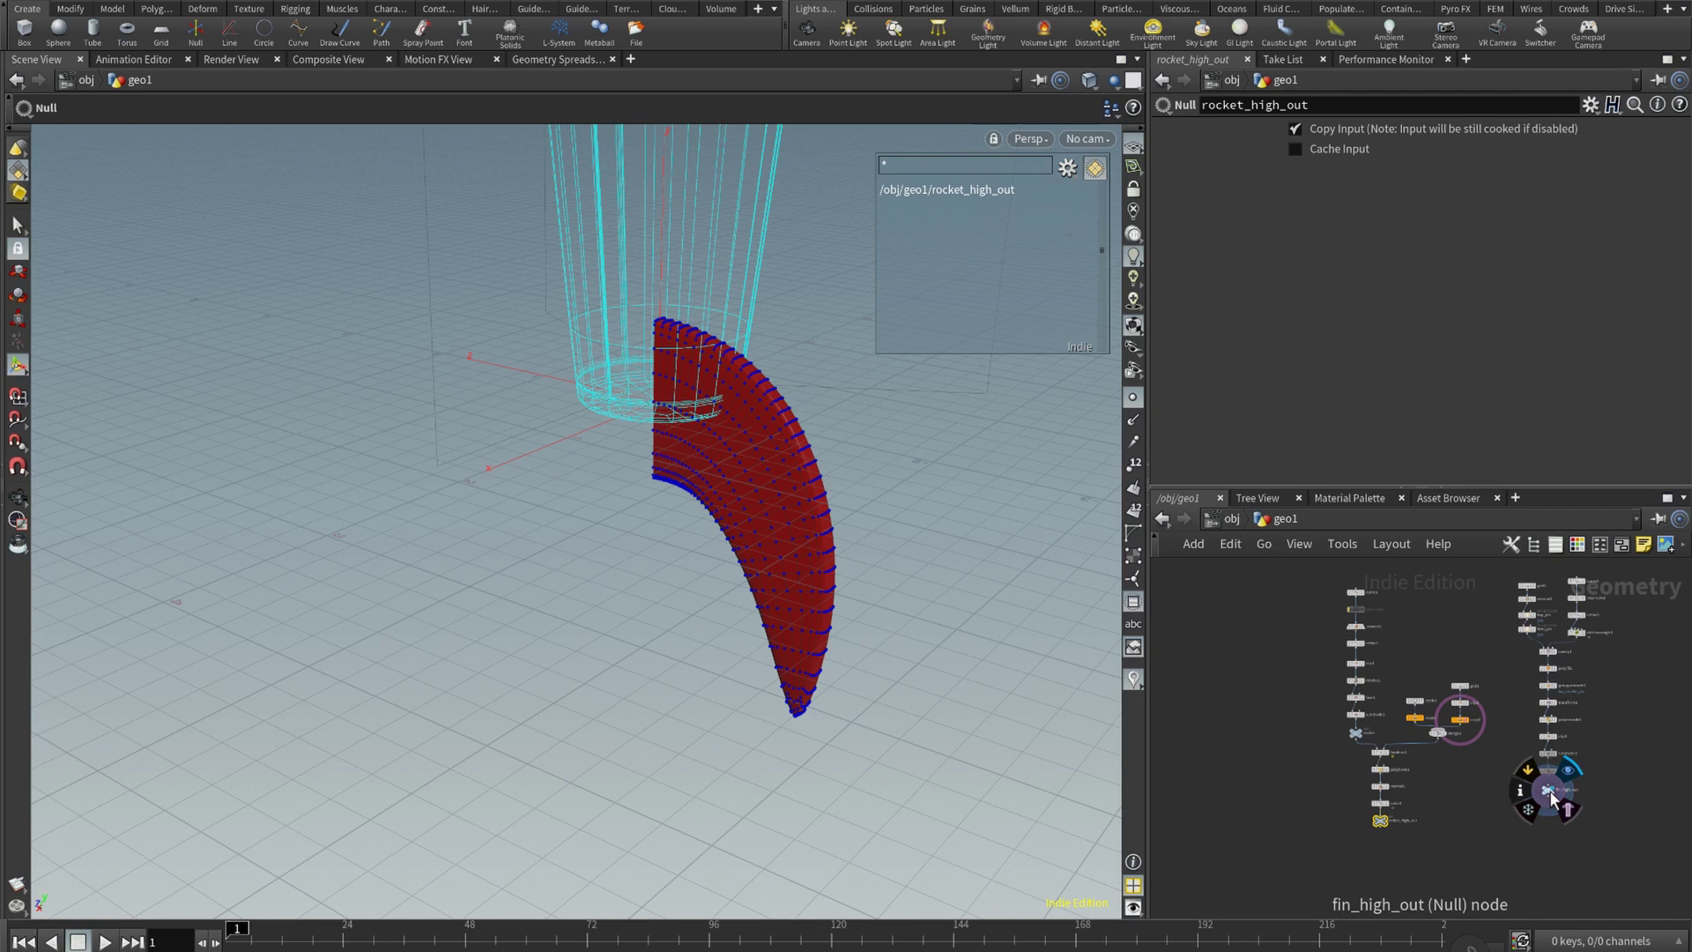
pyautogui.moveTo(1551, 796); pyautogui.dragTo(1171, 787)
pyautogui.press('h')
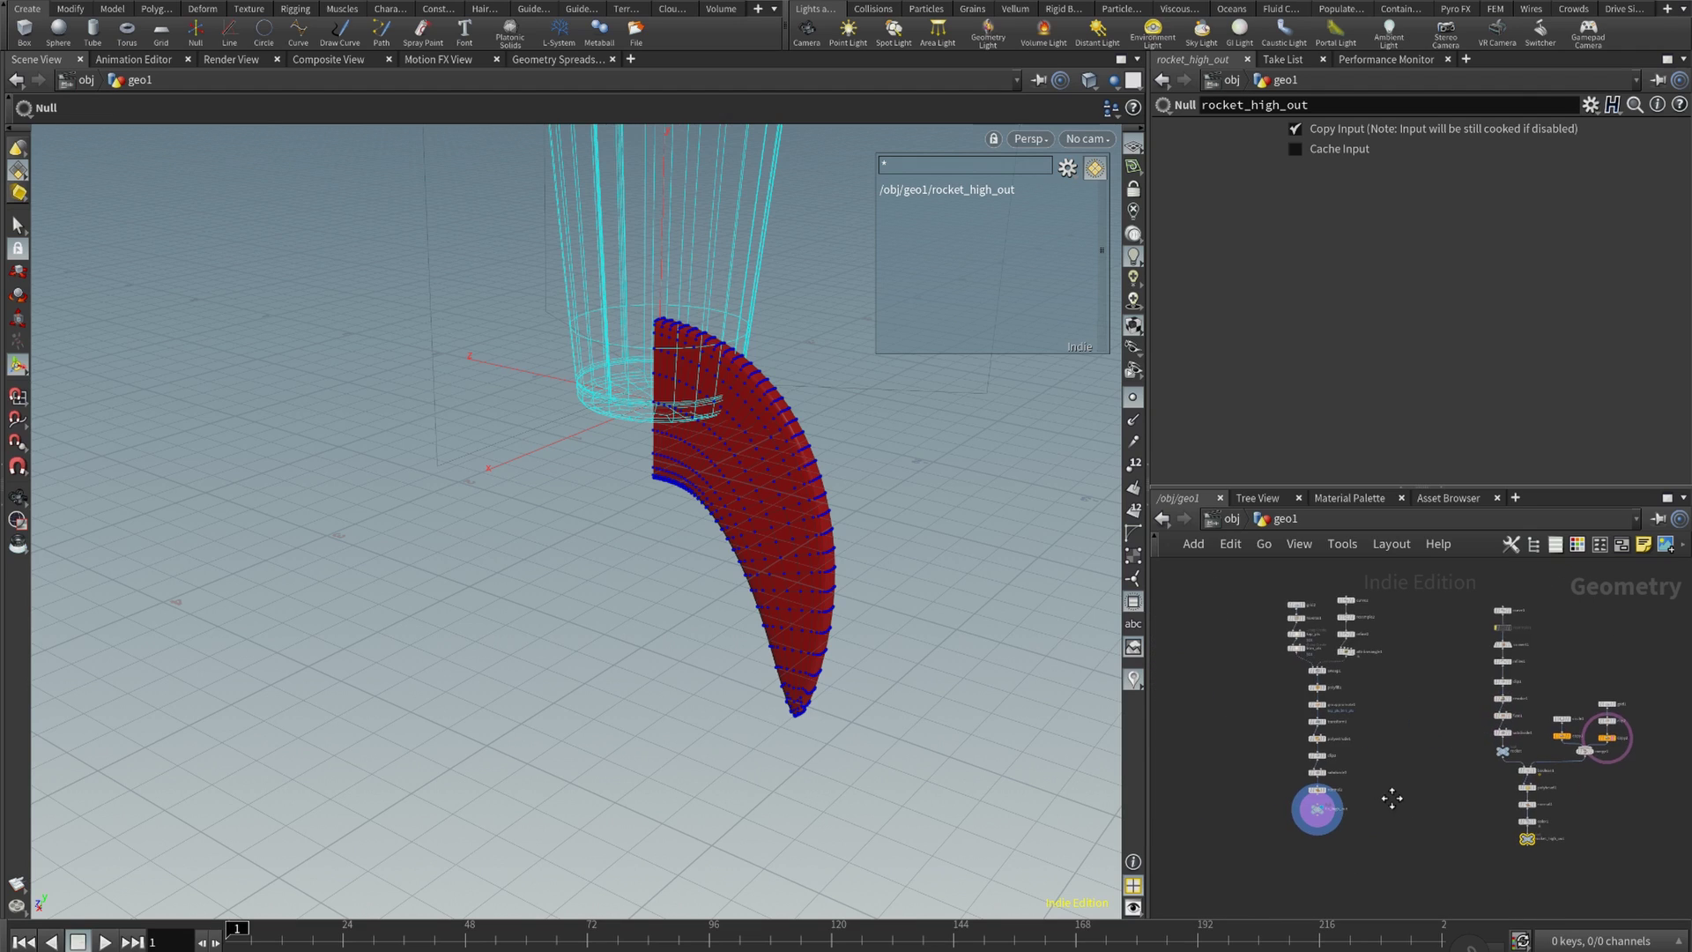
# - Enclose the fin node chain in a network box titled "fin" and move it farther from the rocket chain
pyautogui.click(1621, 543)
pyautogui.moveTo(1239, 578); pyautogui.dragTo(1389, 853)
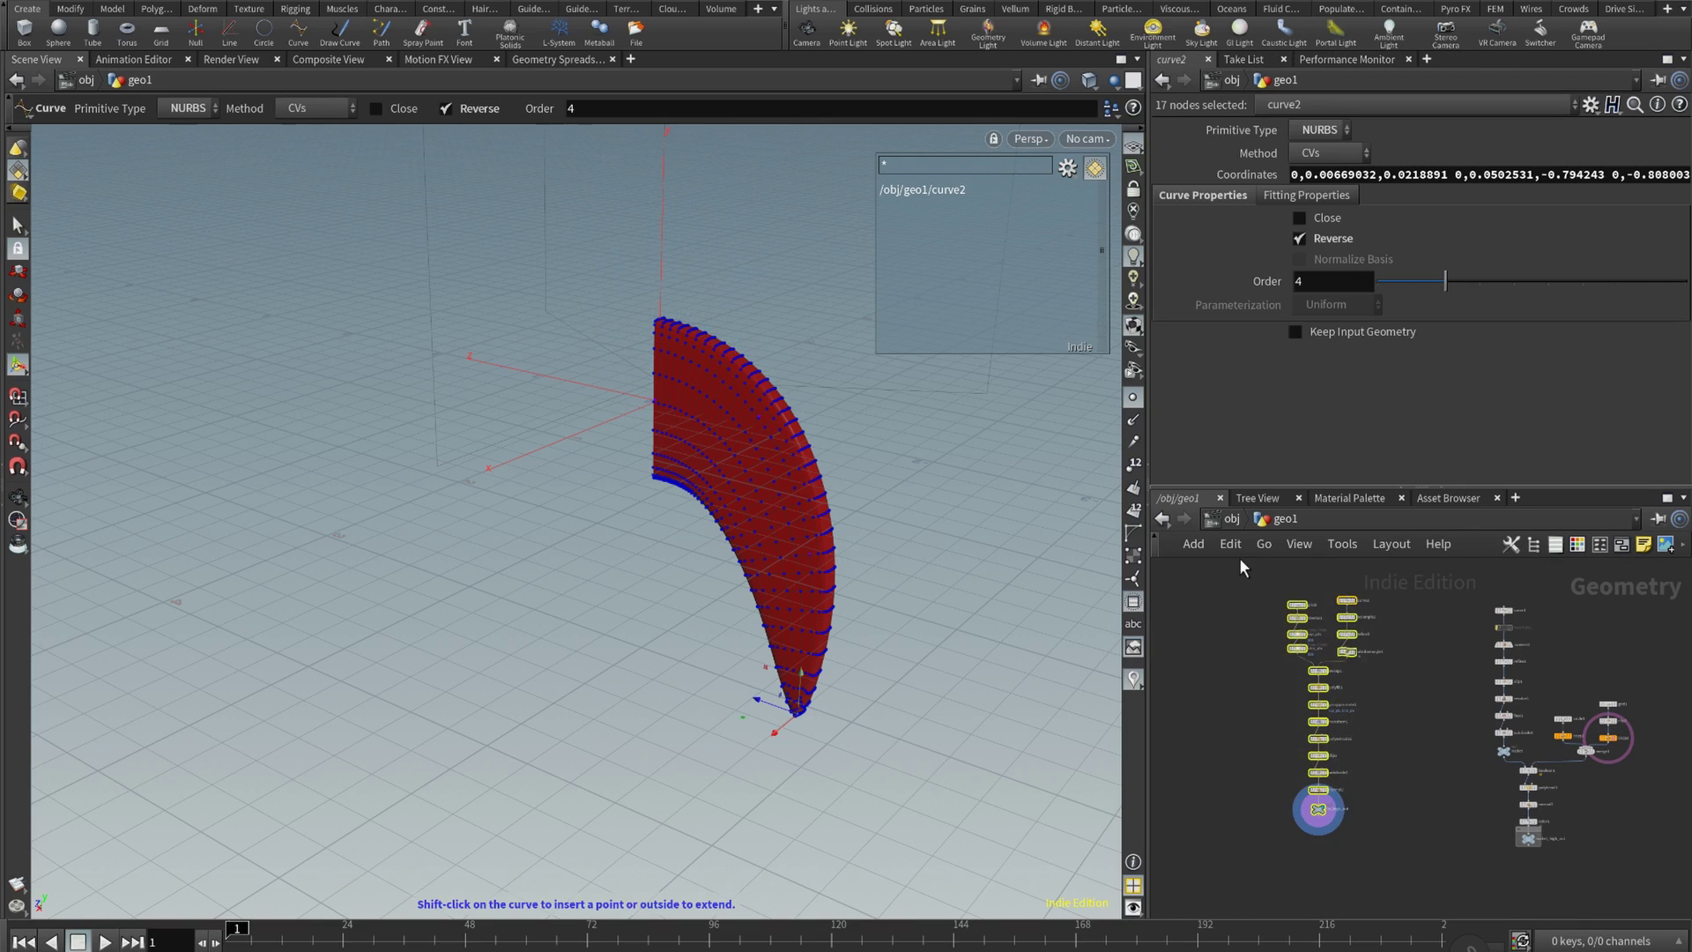
pyautogui.click(1622, 545)
pyautogui.doubleClick(1318, 591)
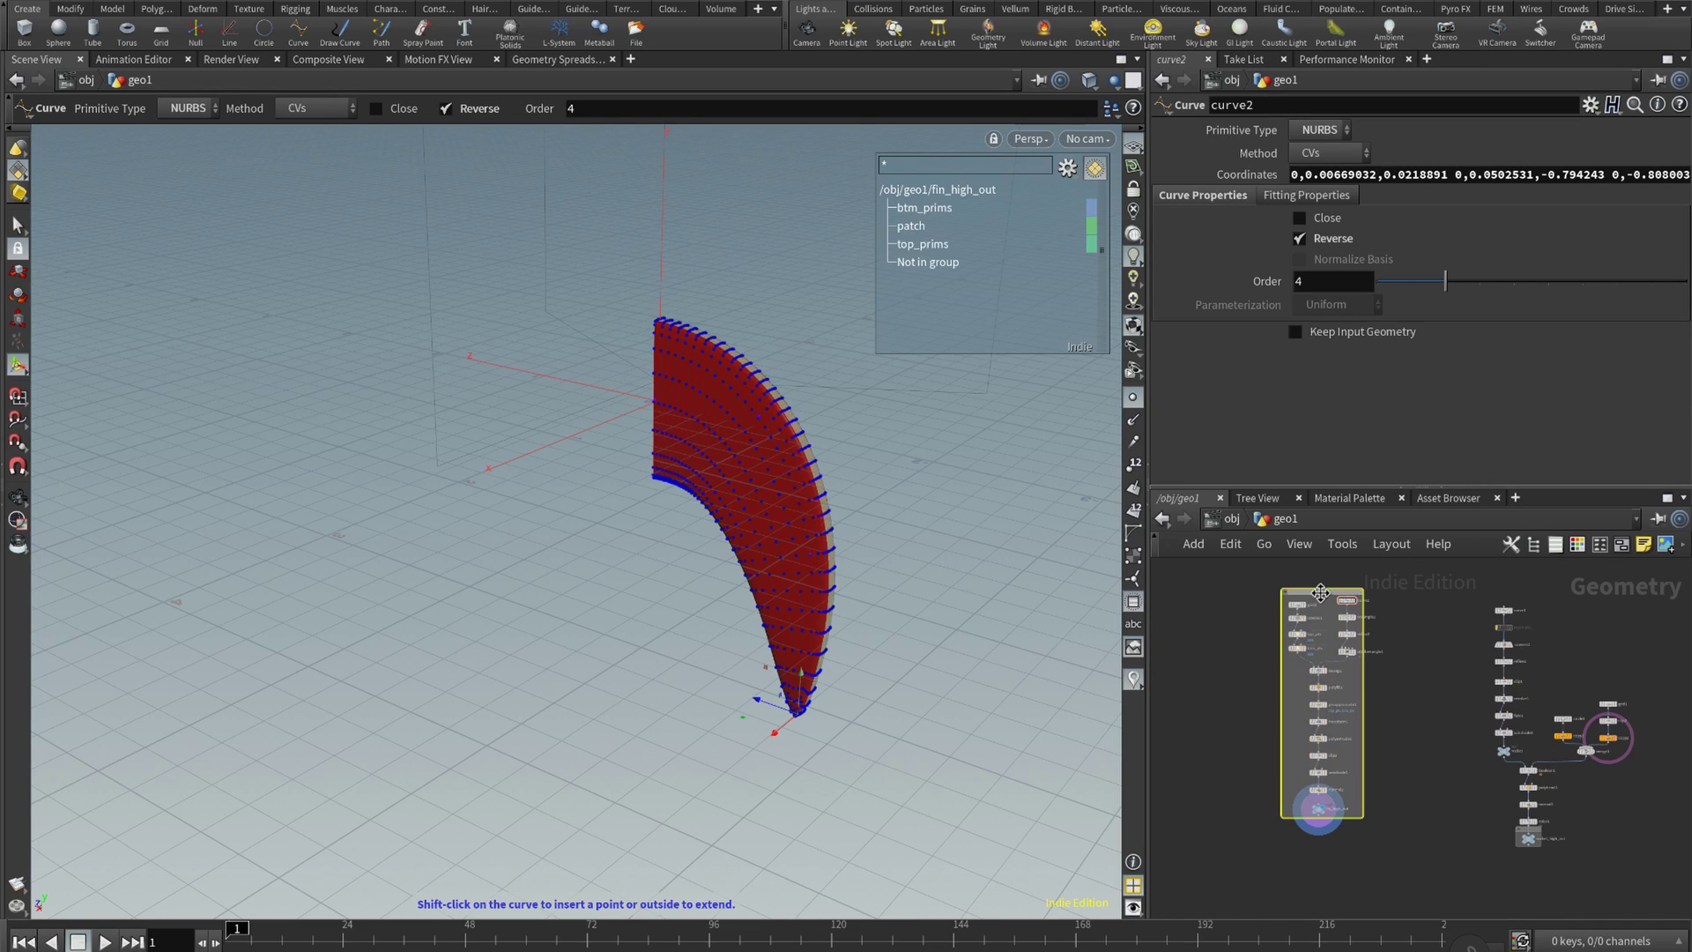
pyautogui.write('fin')
pyautogui.press('Return')
pyautogui.click(1413, 626)
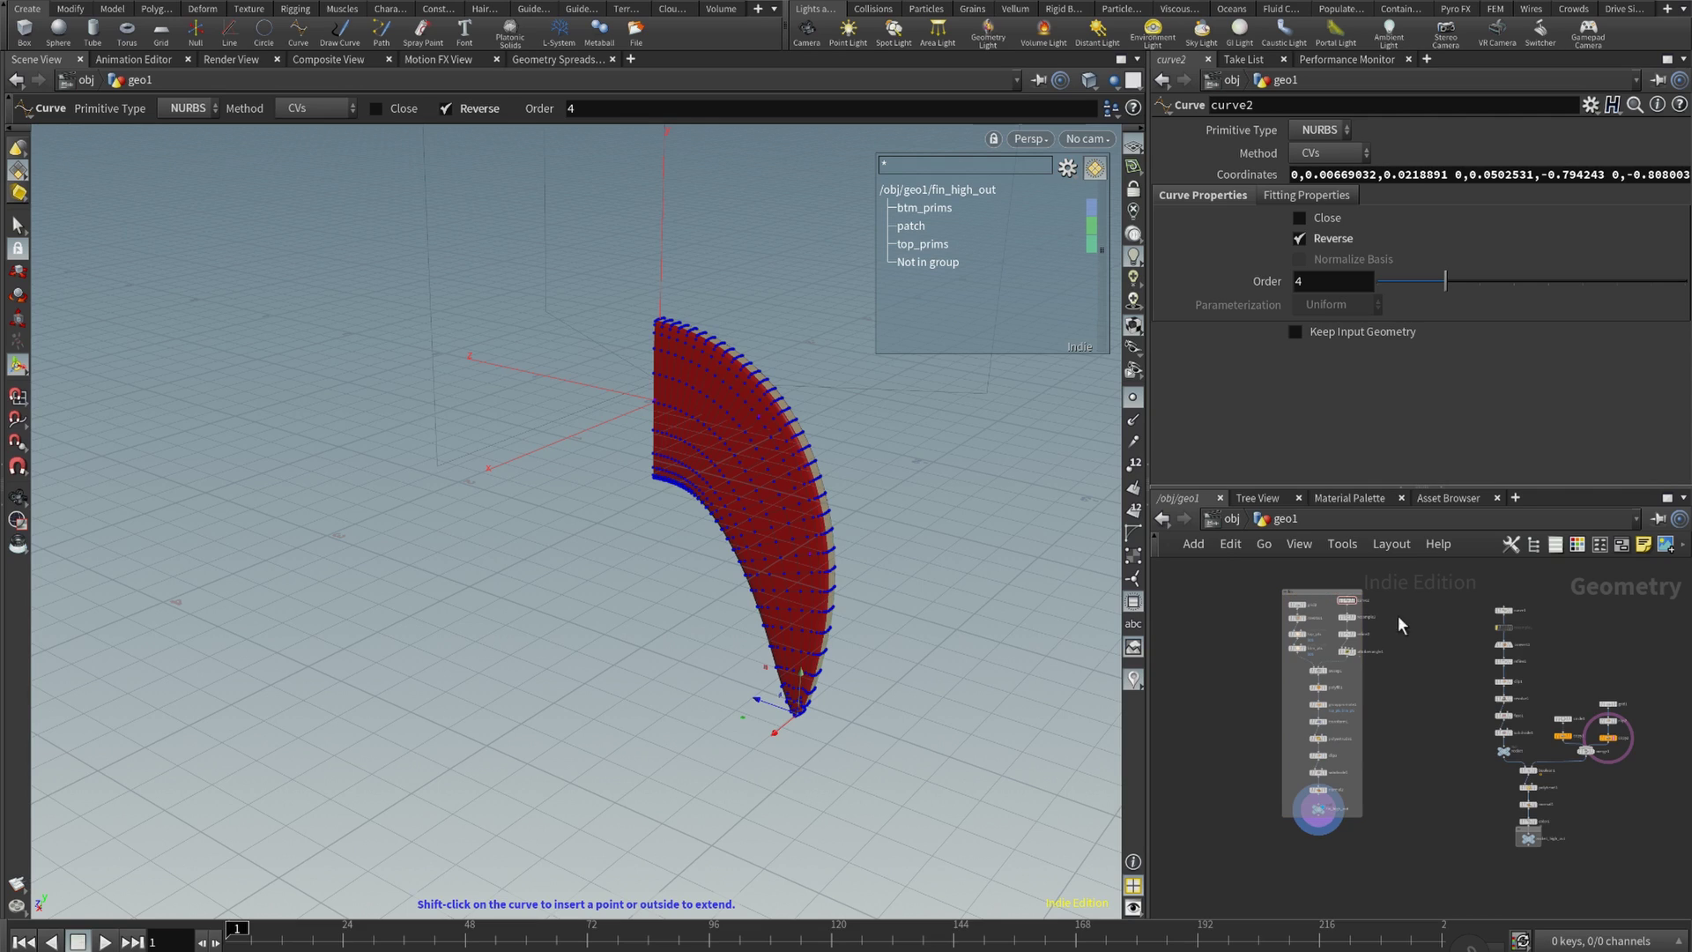
pyautogui.moveTo(1331, 590); pyautogui.dragTo(1231, 582)
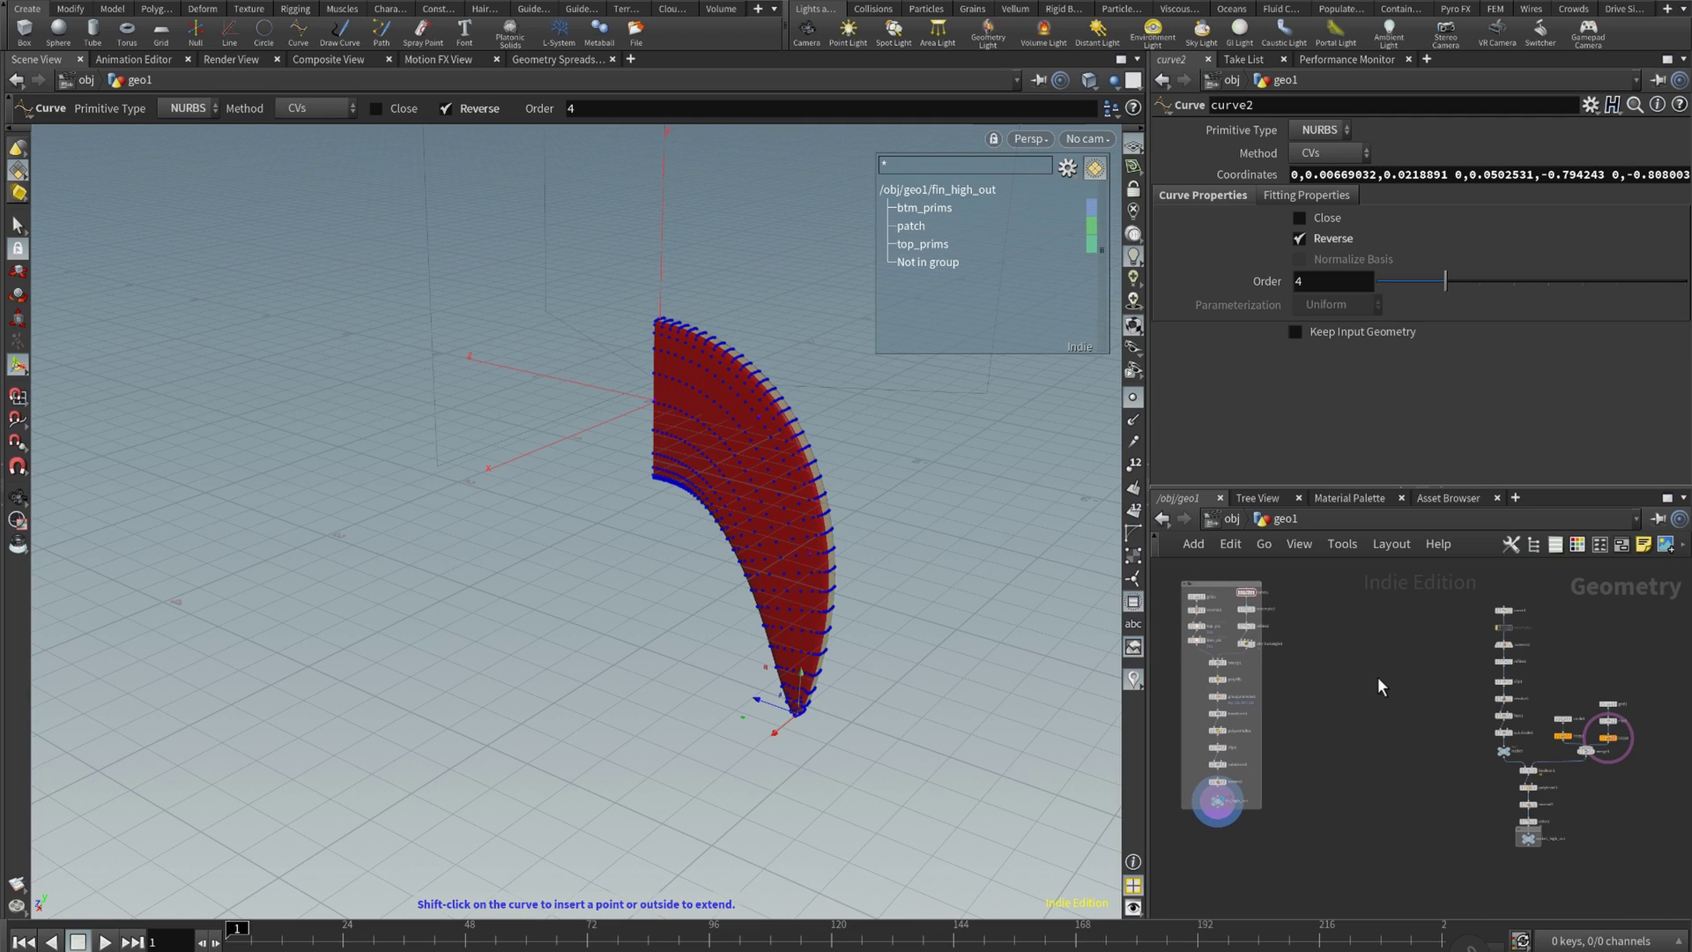
# - Delete the stray network box around the rocket_high_out node
pyautogui.moveTo(1394, 743); pyautogui.dragTo(1329, 660, button='middle')
pyautogui.scroll(4, 1389, 691)
pyautogui.moveTo(1329, 662); pyautogui.dragTo(1351, 669, button='right')
pyautogui.moveTo(1352, 669); pyautogui.dragTo(1318, 683, button='middle')
pyautogui.moveTo(1321, 685); pyautogui.dragTo(1328, 686, button='right')
pyautogui.scroll(2, 1340, 686)
pyautogui.moveTo(1348, 684); pyautogui.dragTo(1213, 614, button='middle')
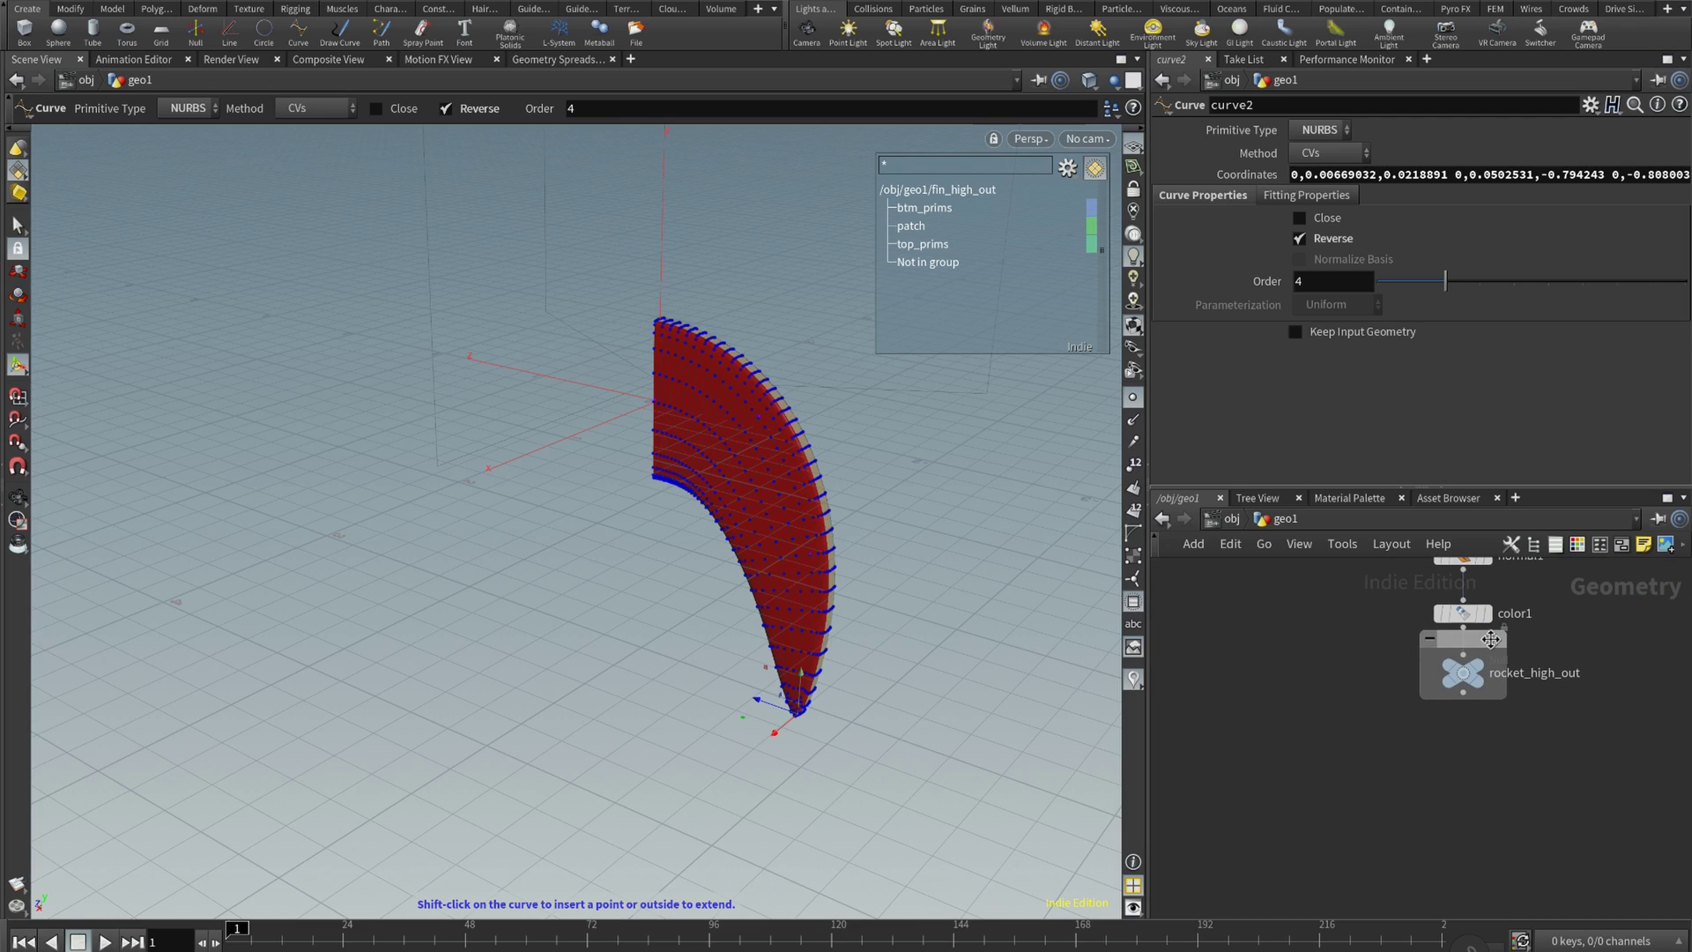
pyautogui.press('Delete')
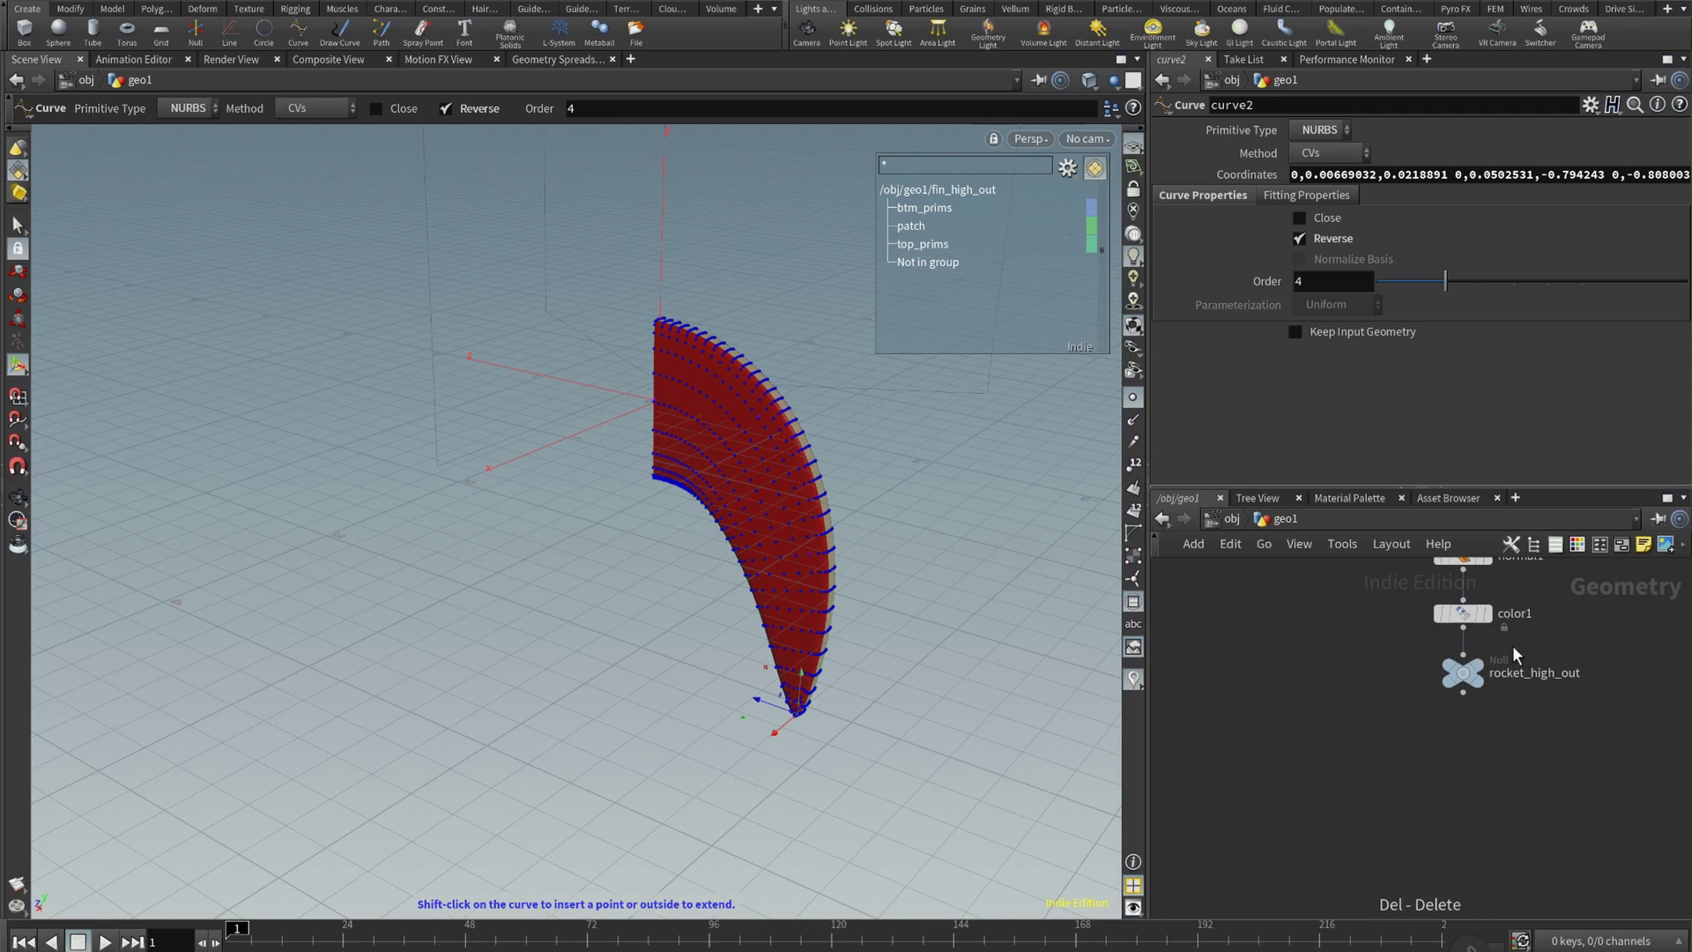
# - Add an Object Merge node in the empty space to the left of the rocket_high_out node
pyautogui.moveTo(1488, 727); pyautogui.dragTo(1440, 801, button='middle')
pyautogui.moveTo(1394, 759)
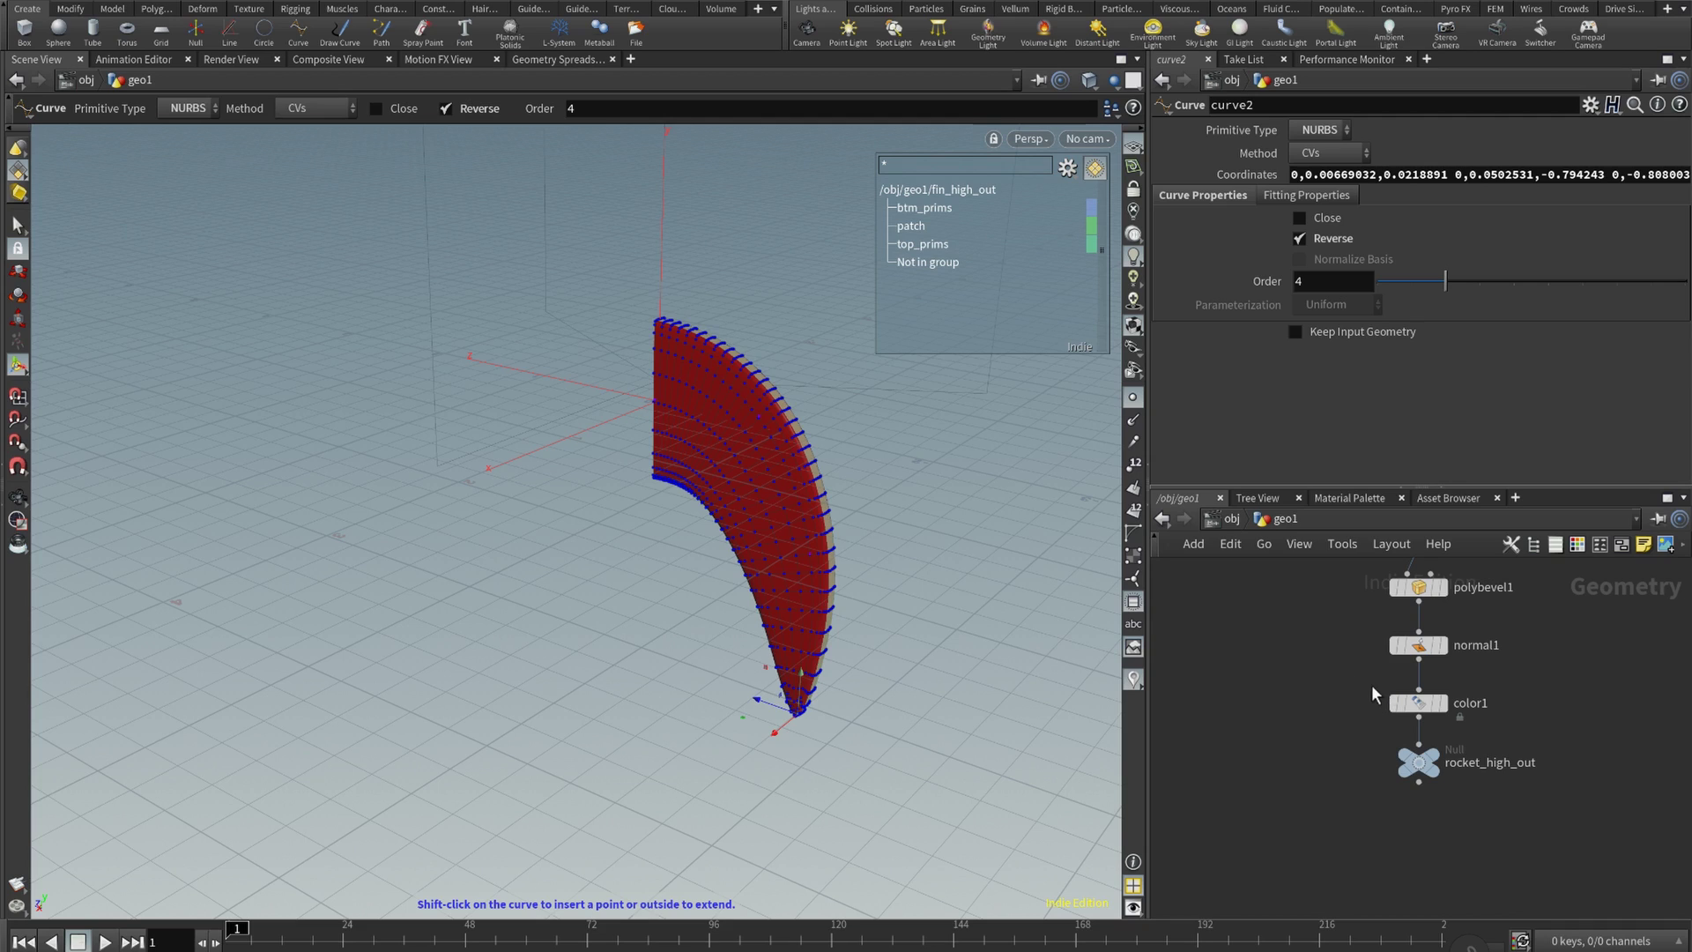
pyautogui.moveTo(1278, 659); pyautogui.dragTo(1471, 651, button='middle')
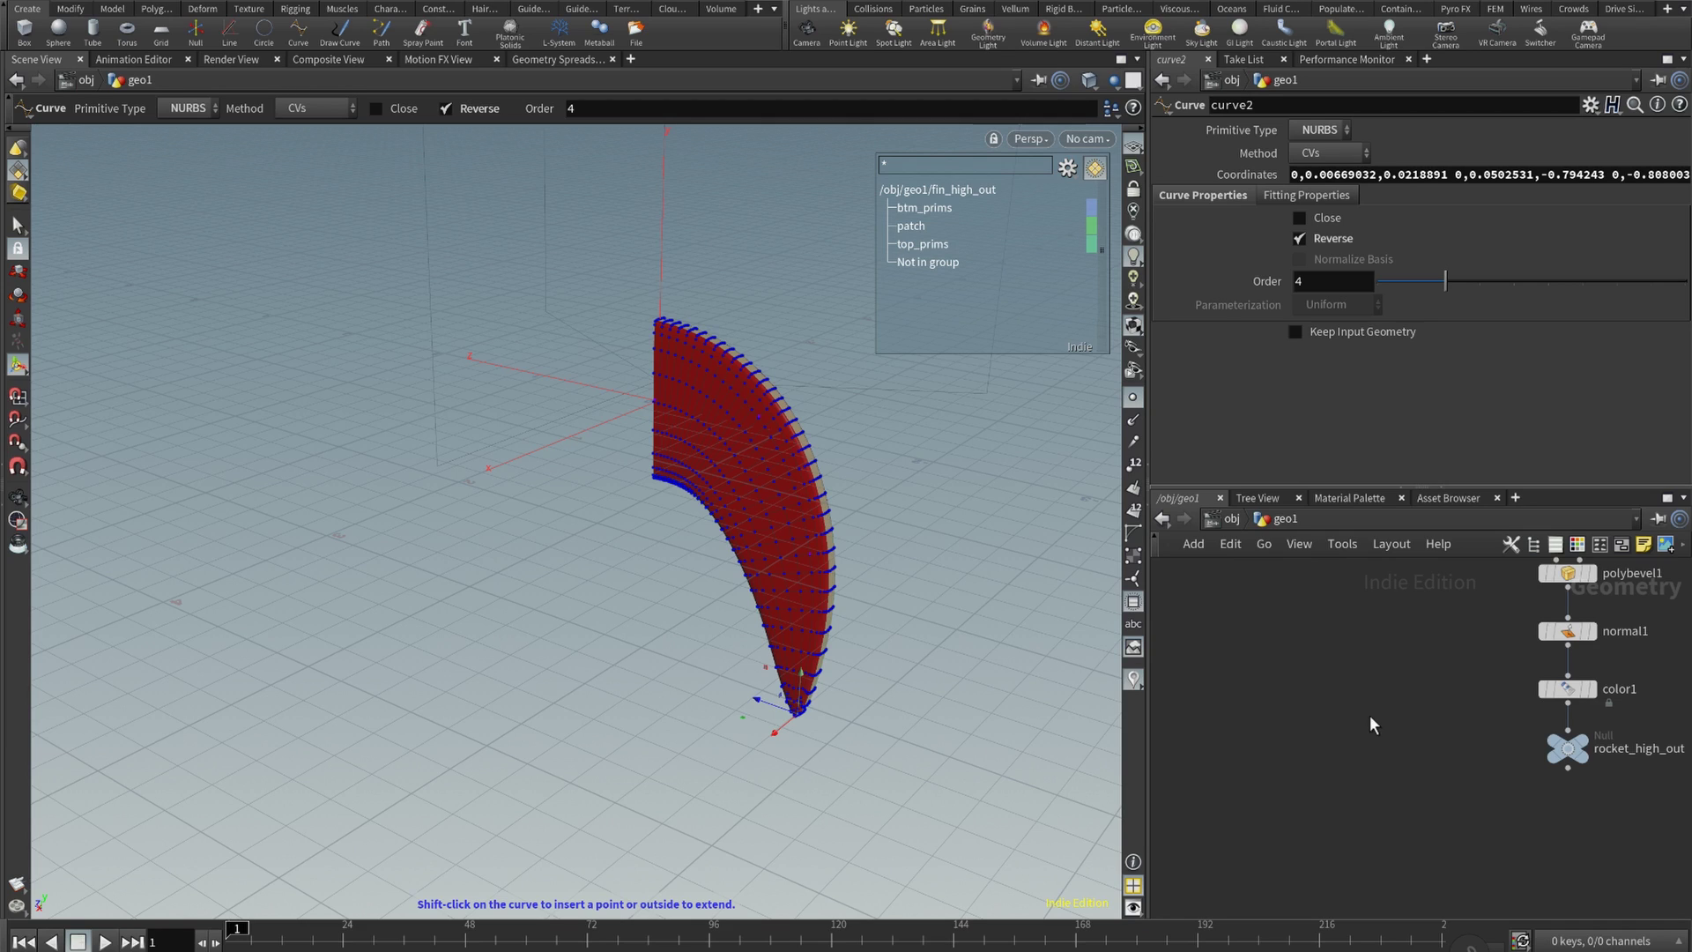
pyautogui.press('Tab')
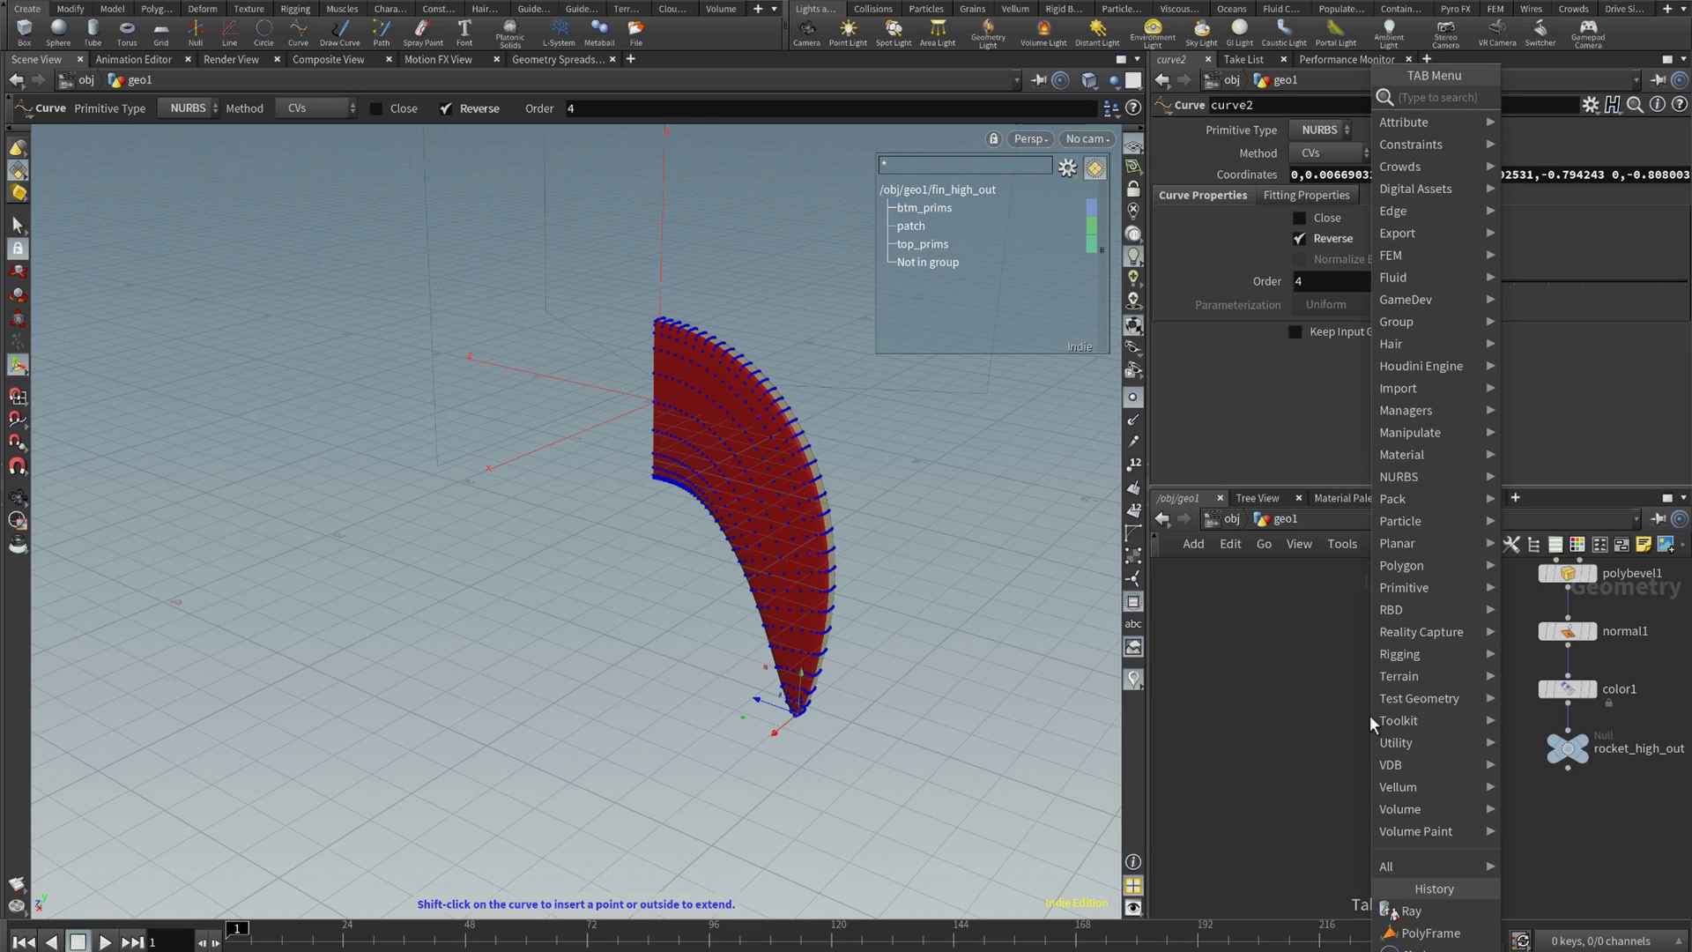
pyautogui.write('objectmer')
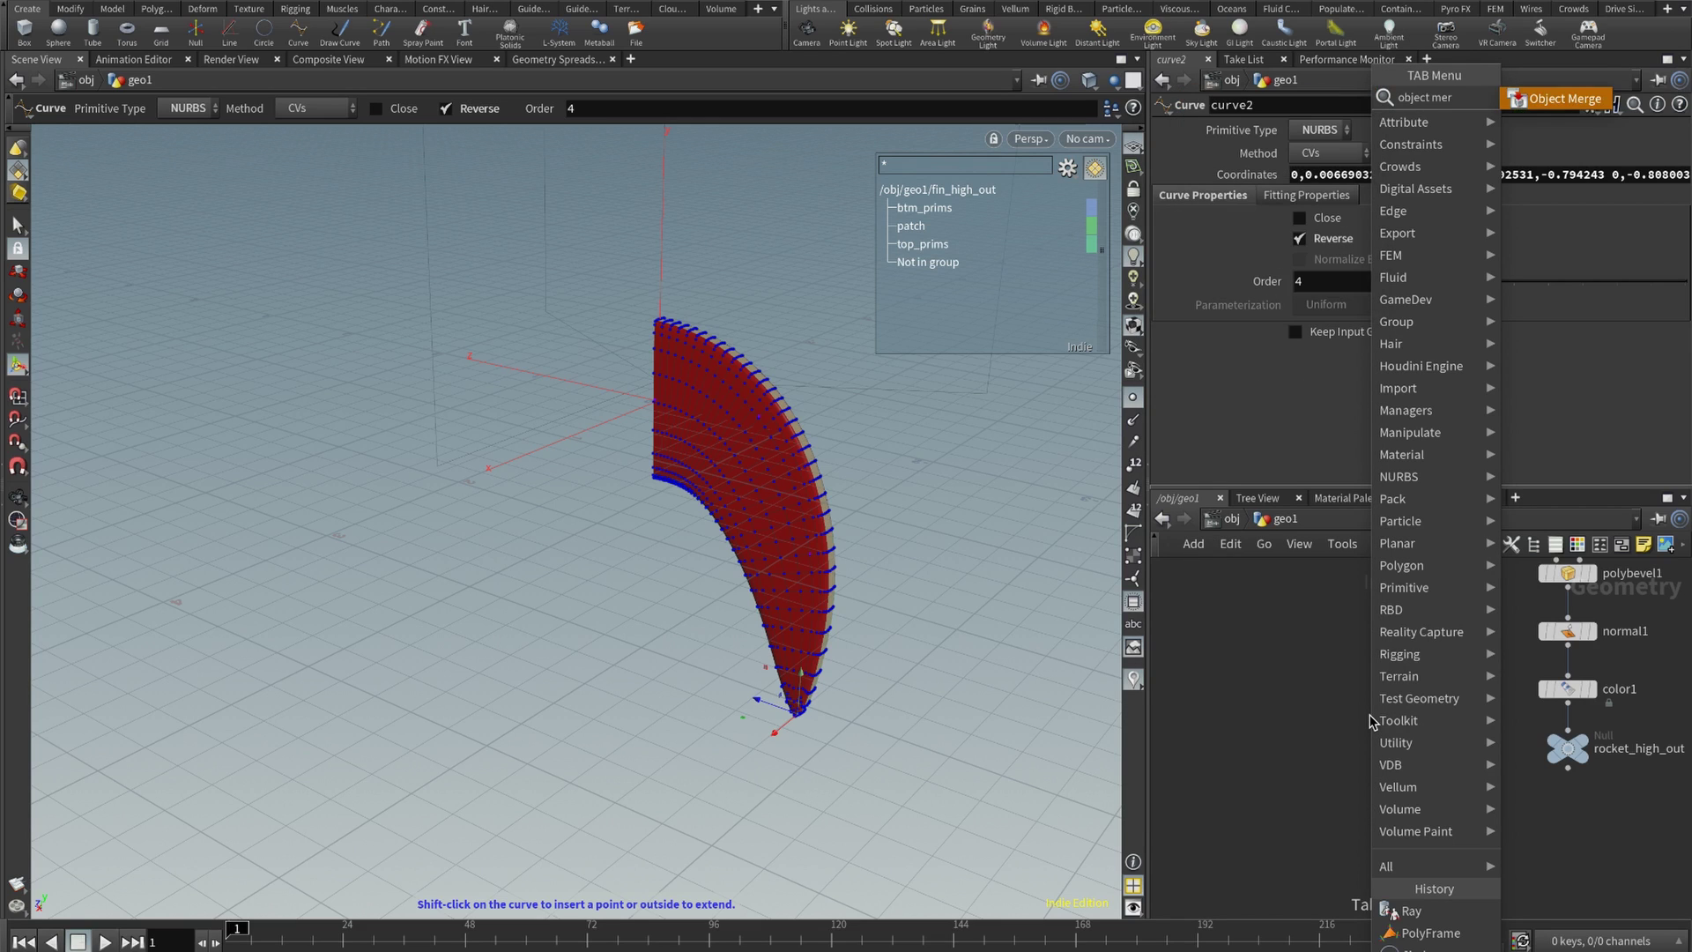
pyautogui.press('Return')
pyautogui.click(1331, 714)
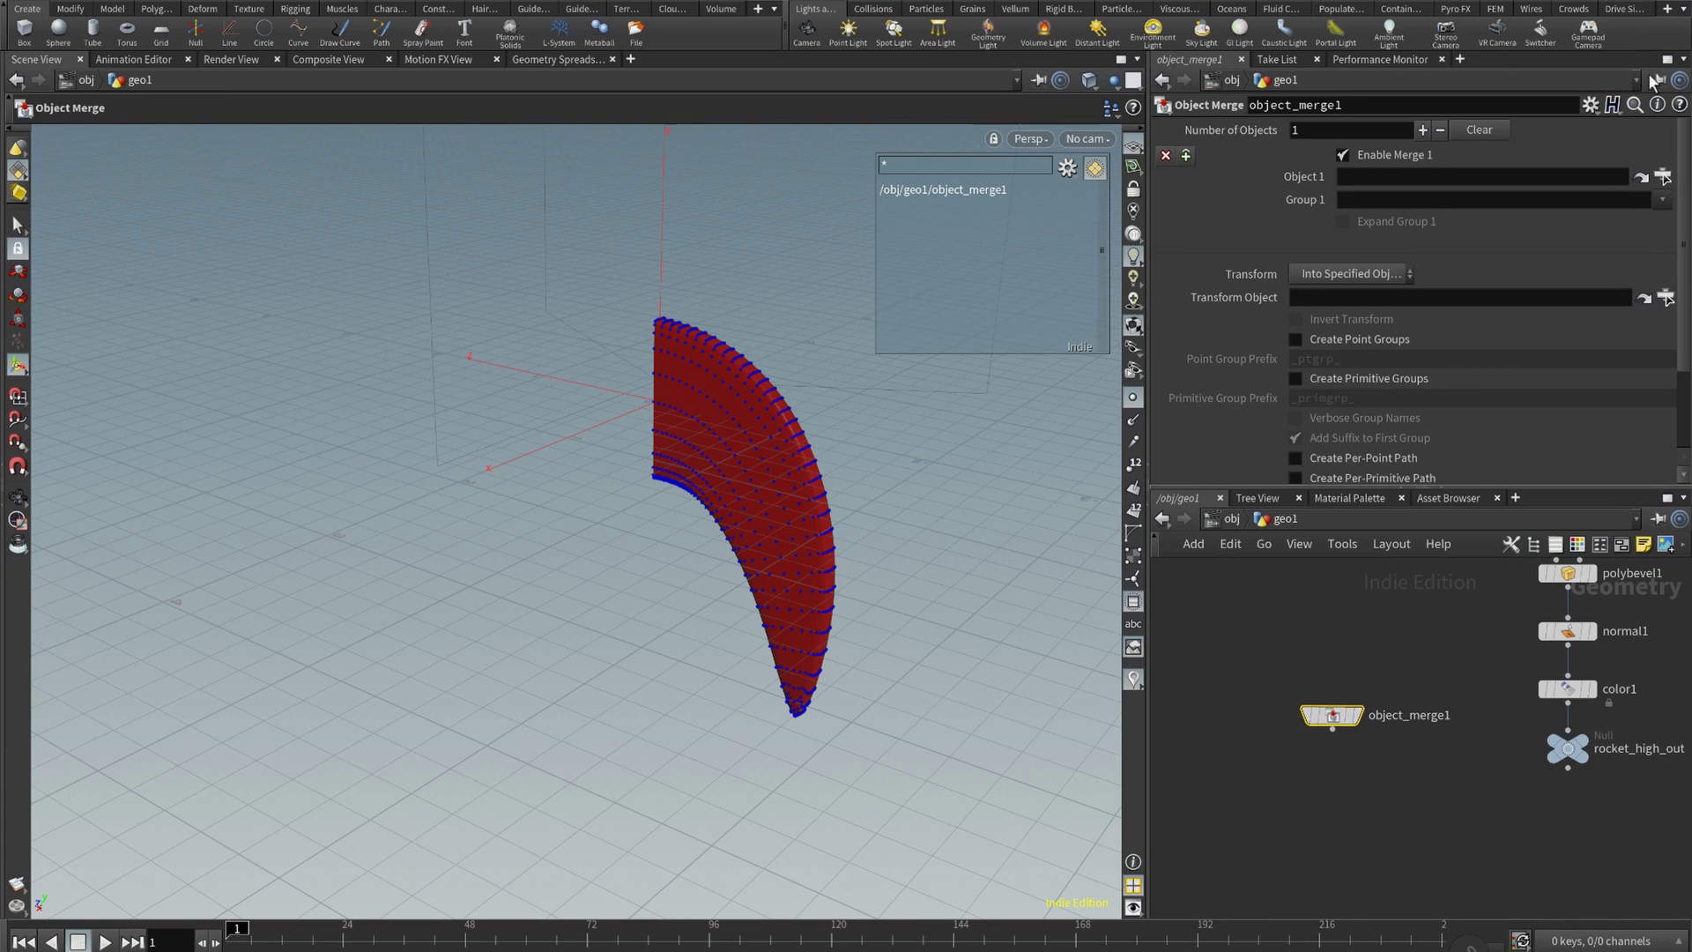
# - Set Object 1 of the Object Merge node to /obj/geo1/fin_high_out
pyautogui.click(1663, 176)
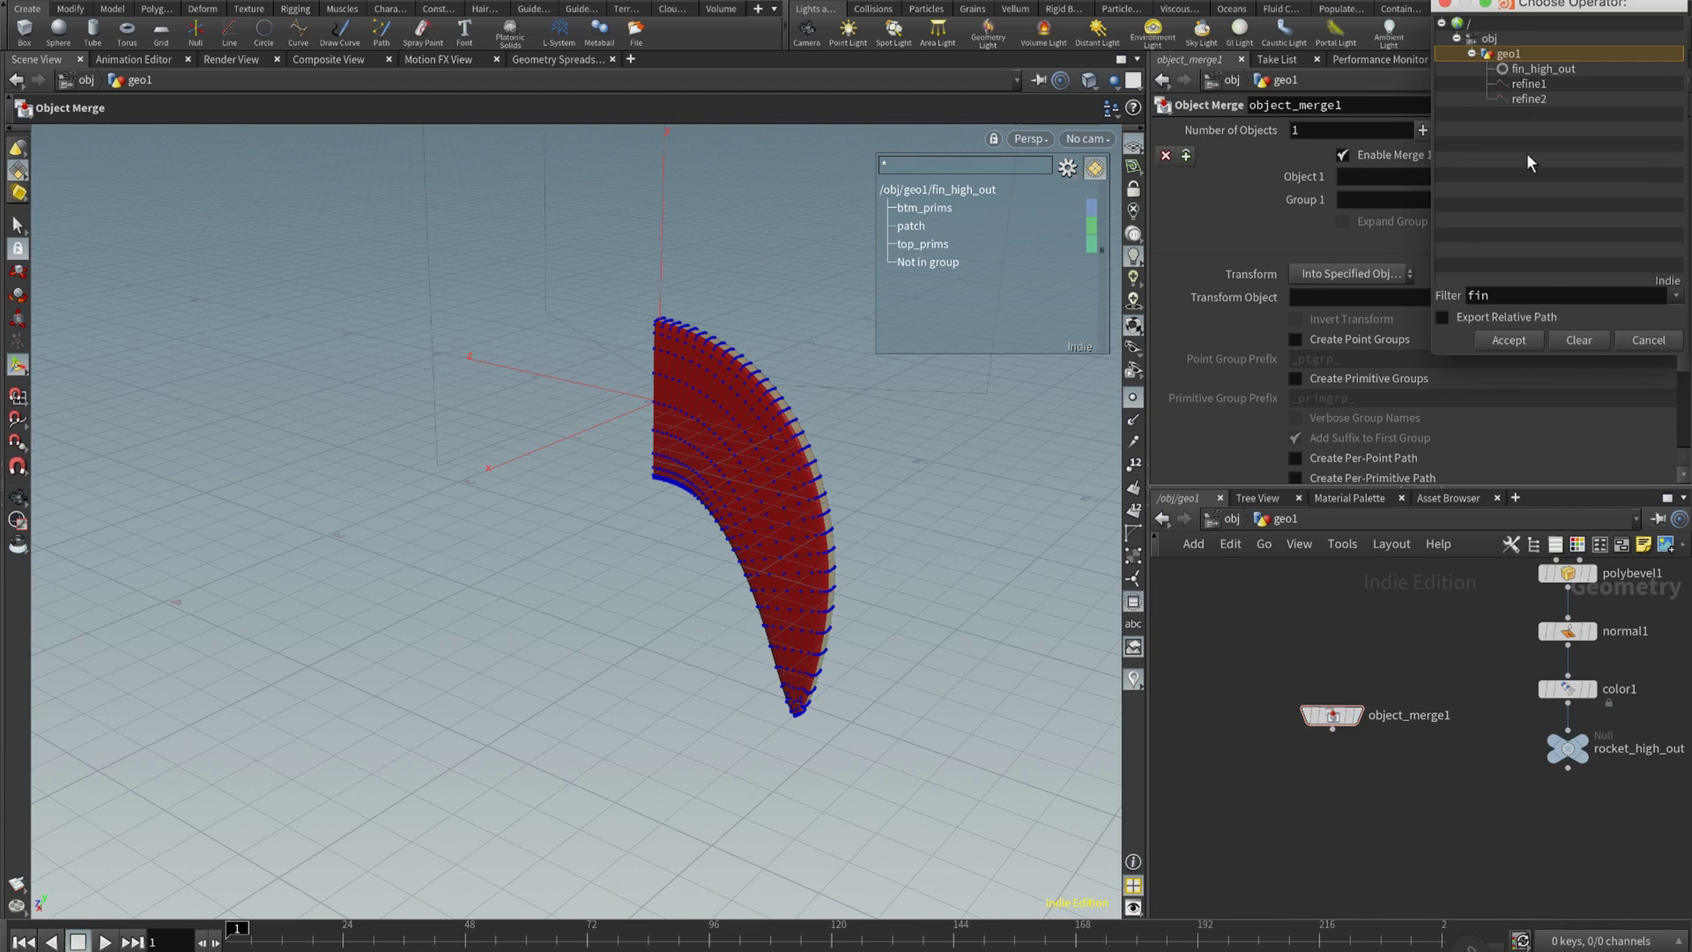
pyautogui.doubleClick(1509, 298)
pyautogui.write('finf')
pyautogui.press('BackSpace')
pyautogui.click(1532, 70)
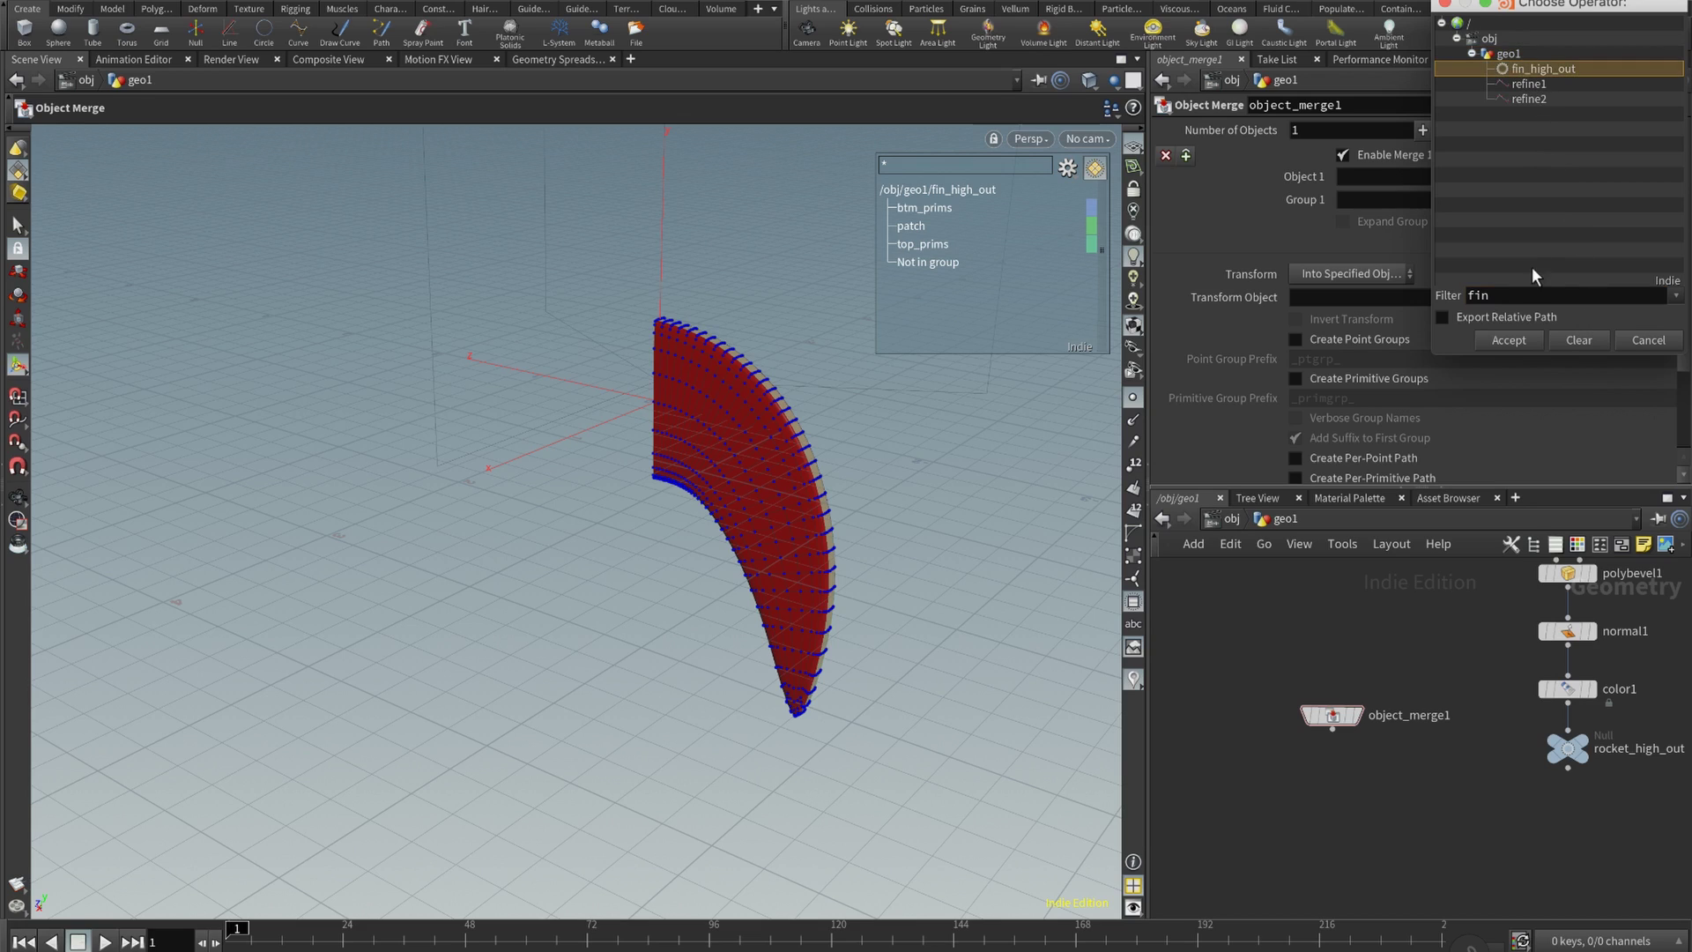
pyautogui.click(1518, 342)
# - Display the Object Merge node's output and line the node up beside rocket_high_out
pyautogui.moveTo(1341, 721)
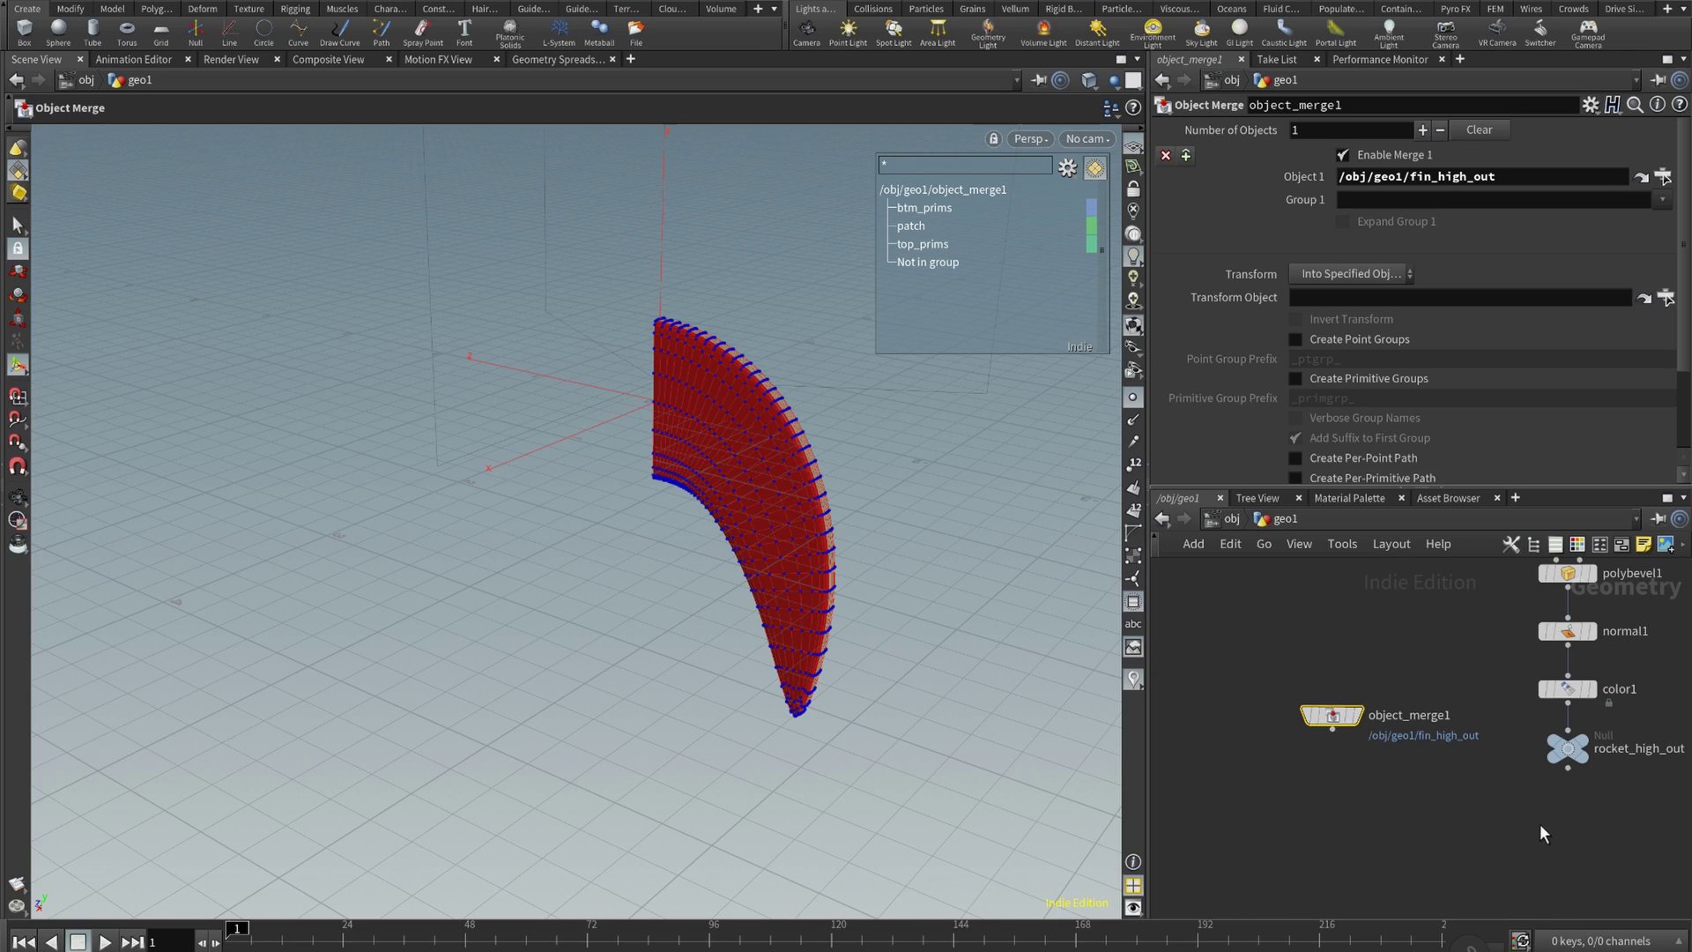
pyautogui.moveTo(1540, 823); pyautogui.dragTo(1408, 777, button='middle')
pyautogui.moveTo(1251, 686); pyautogui.dragTo(1560, 631, button='middle')
pyautogui.moveTo(1493, 706); pyautogui.dragTo(1427, 709, button='right')
pyautogui.moveTo(1526, 747); pyautogui.dragTo(1358, 709, button='middle')
pyautogui.scroll(3, 1503, 731)
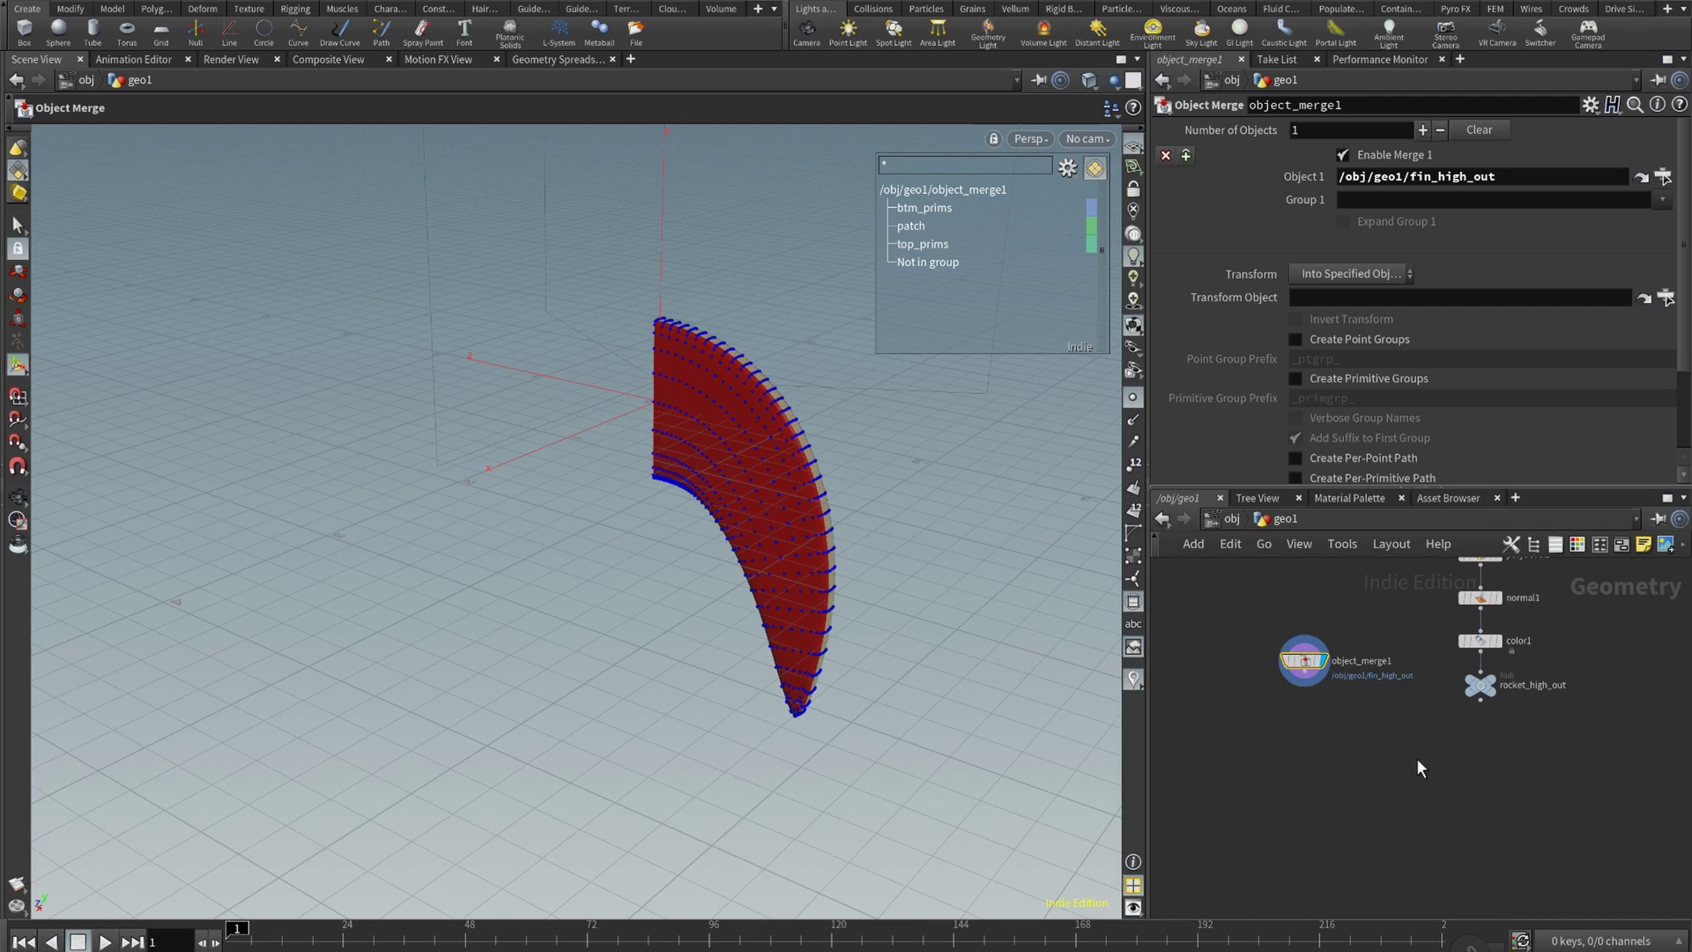
pyautogui.moveTo(1415, 758); pyautogui.dragTo(1408, 787, button='middle')
pyautogui.moveTo(1295, 691); pyautogui.dragTo(1274, 715)
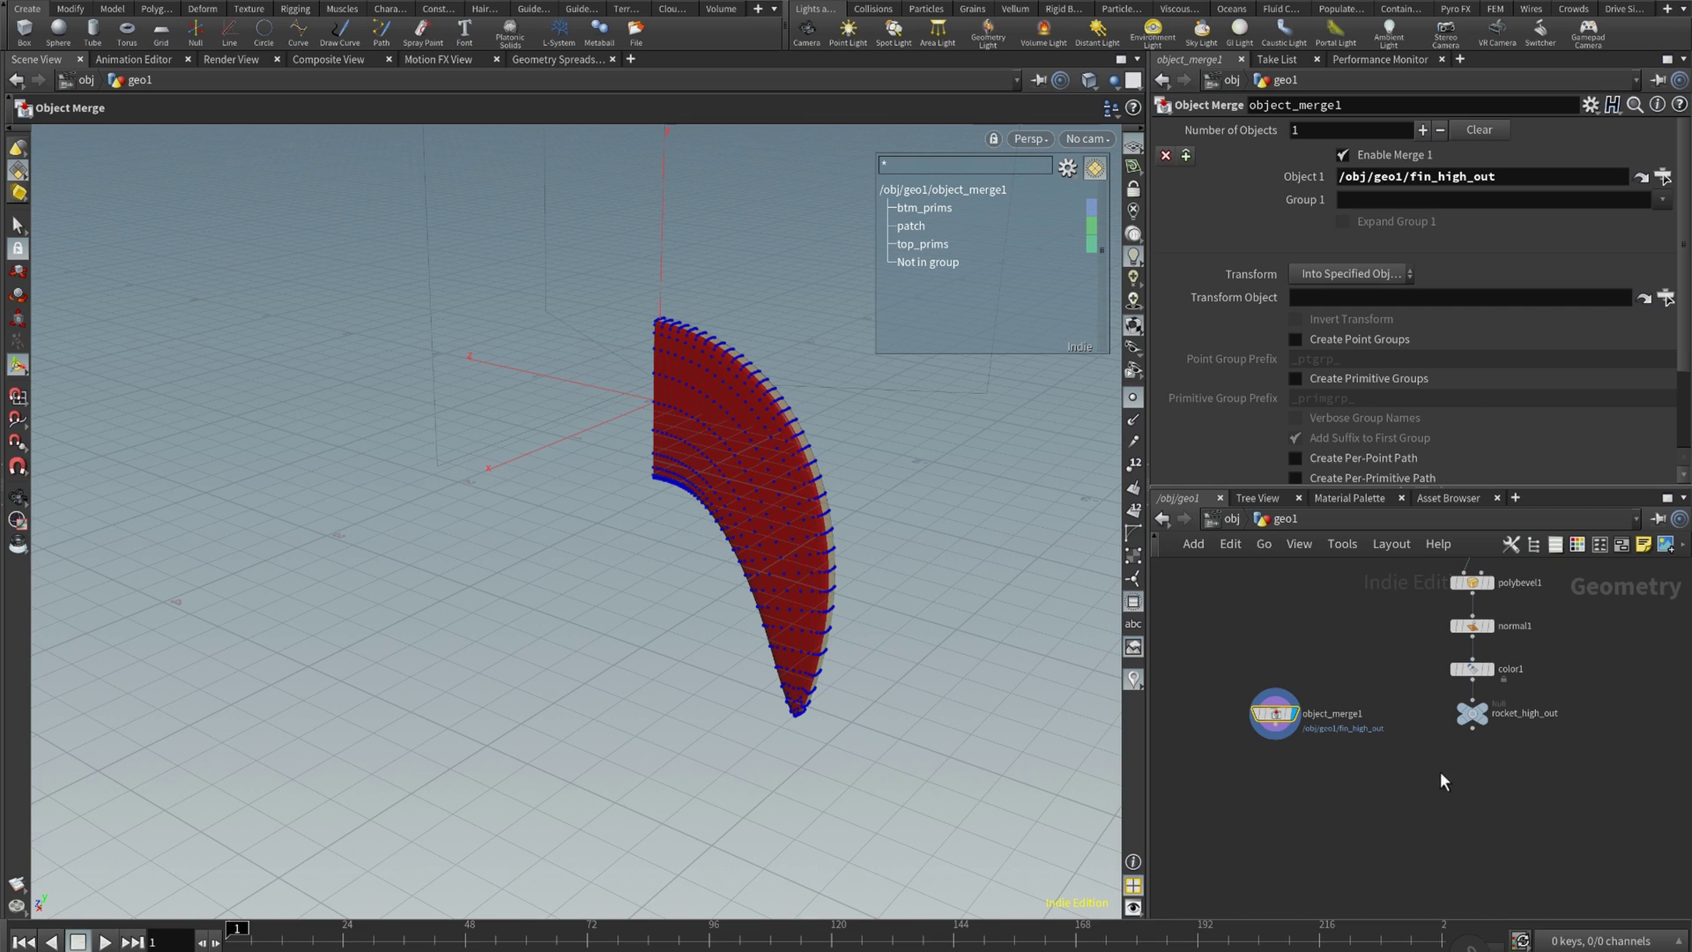
# - Add a Merge node below, connect the Object Merge and rocket_high_out nodes to it, and display its output
pyautogui.press('Tab')
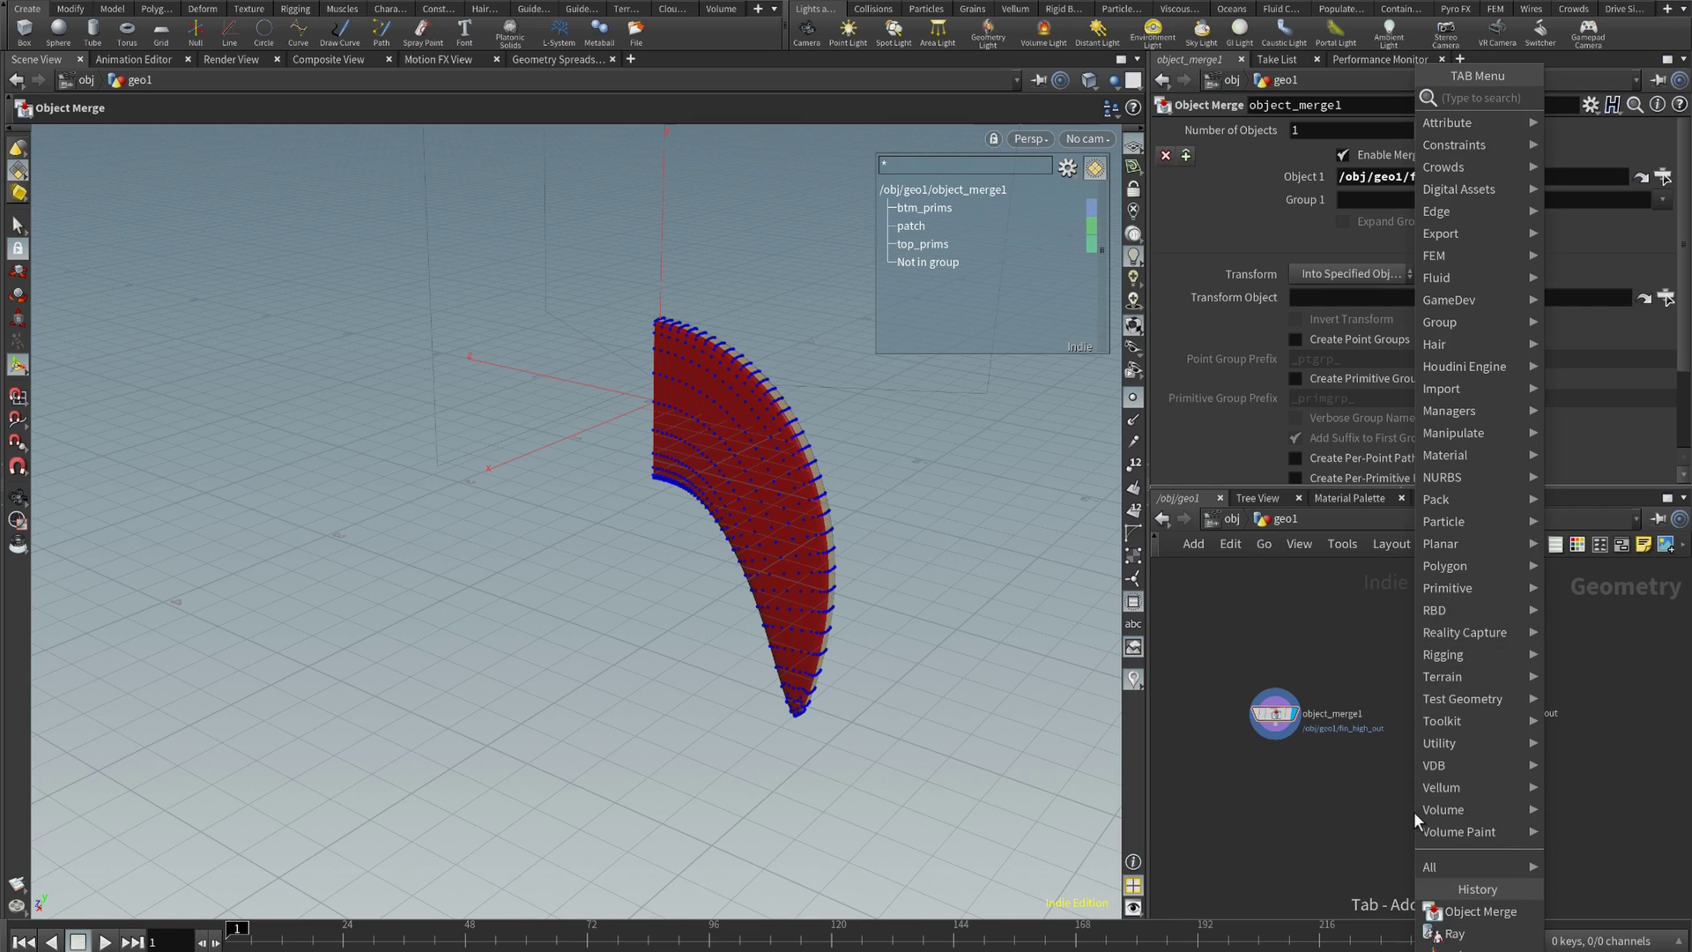
pyautogui.write('merg')
pyautogui.press('Return')
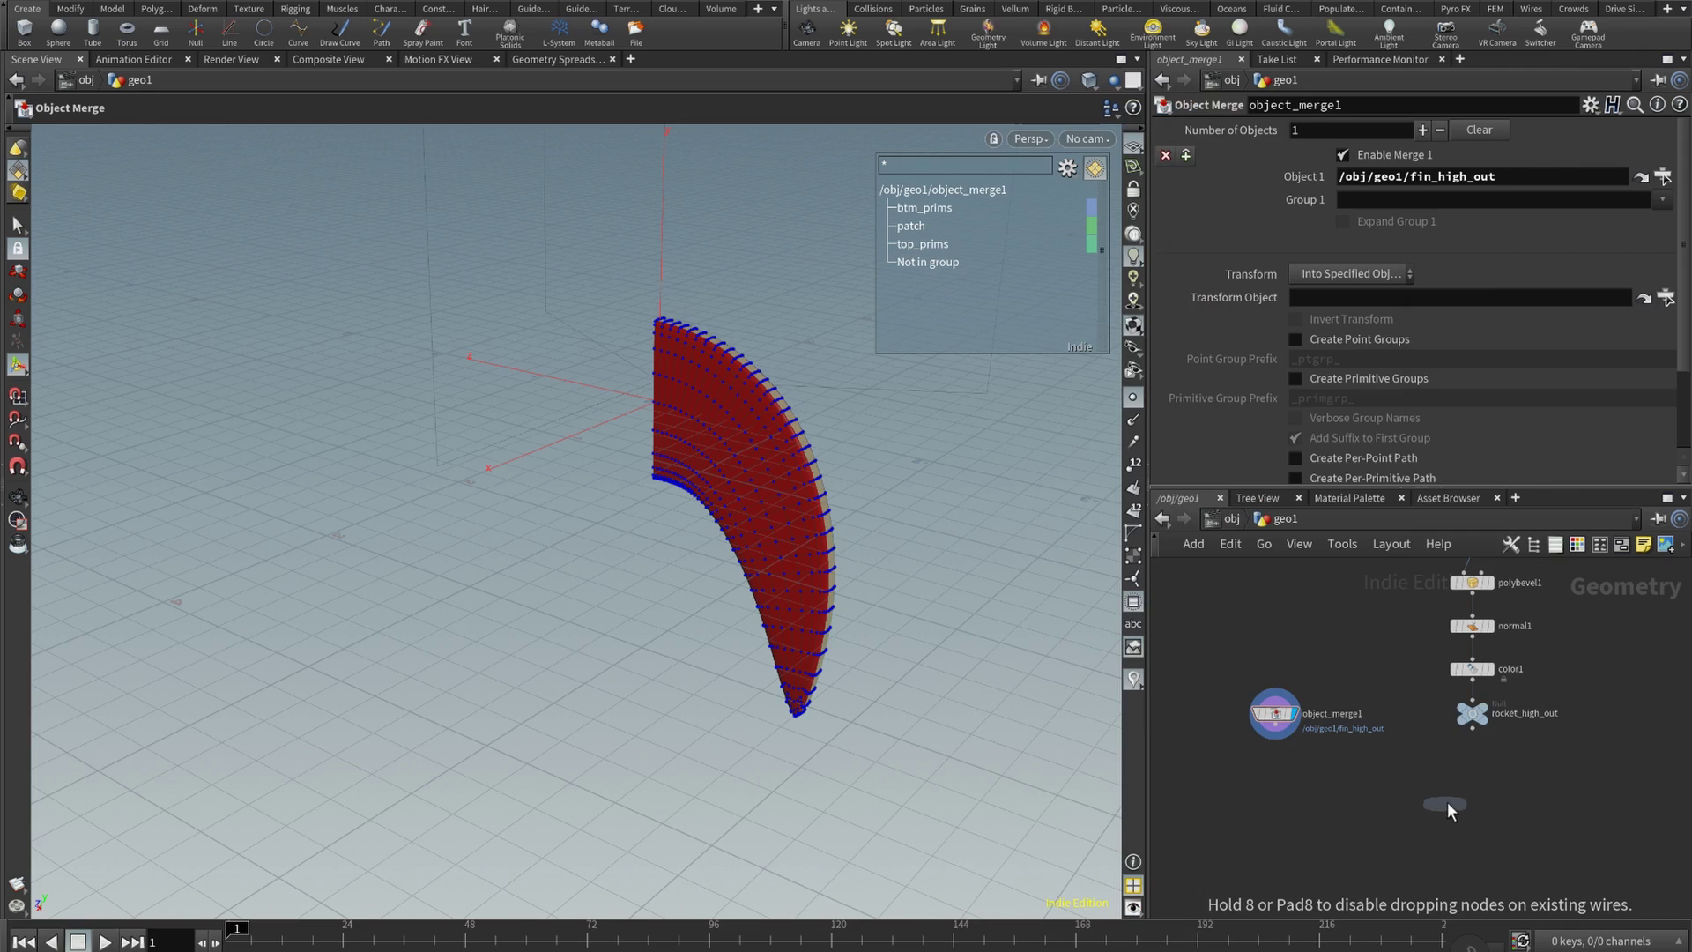
pyautogui.click(1437, 807)
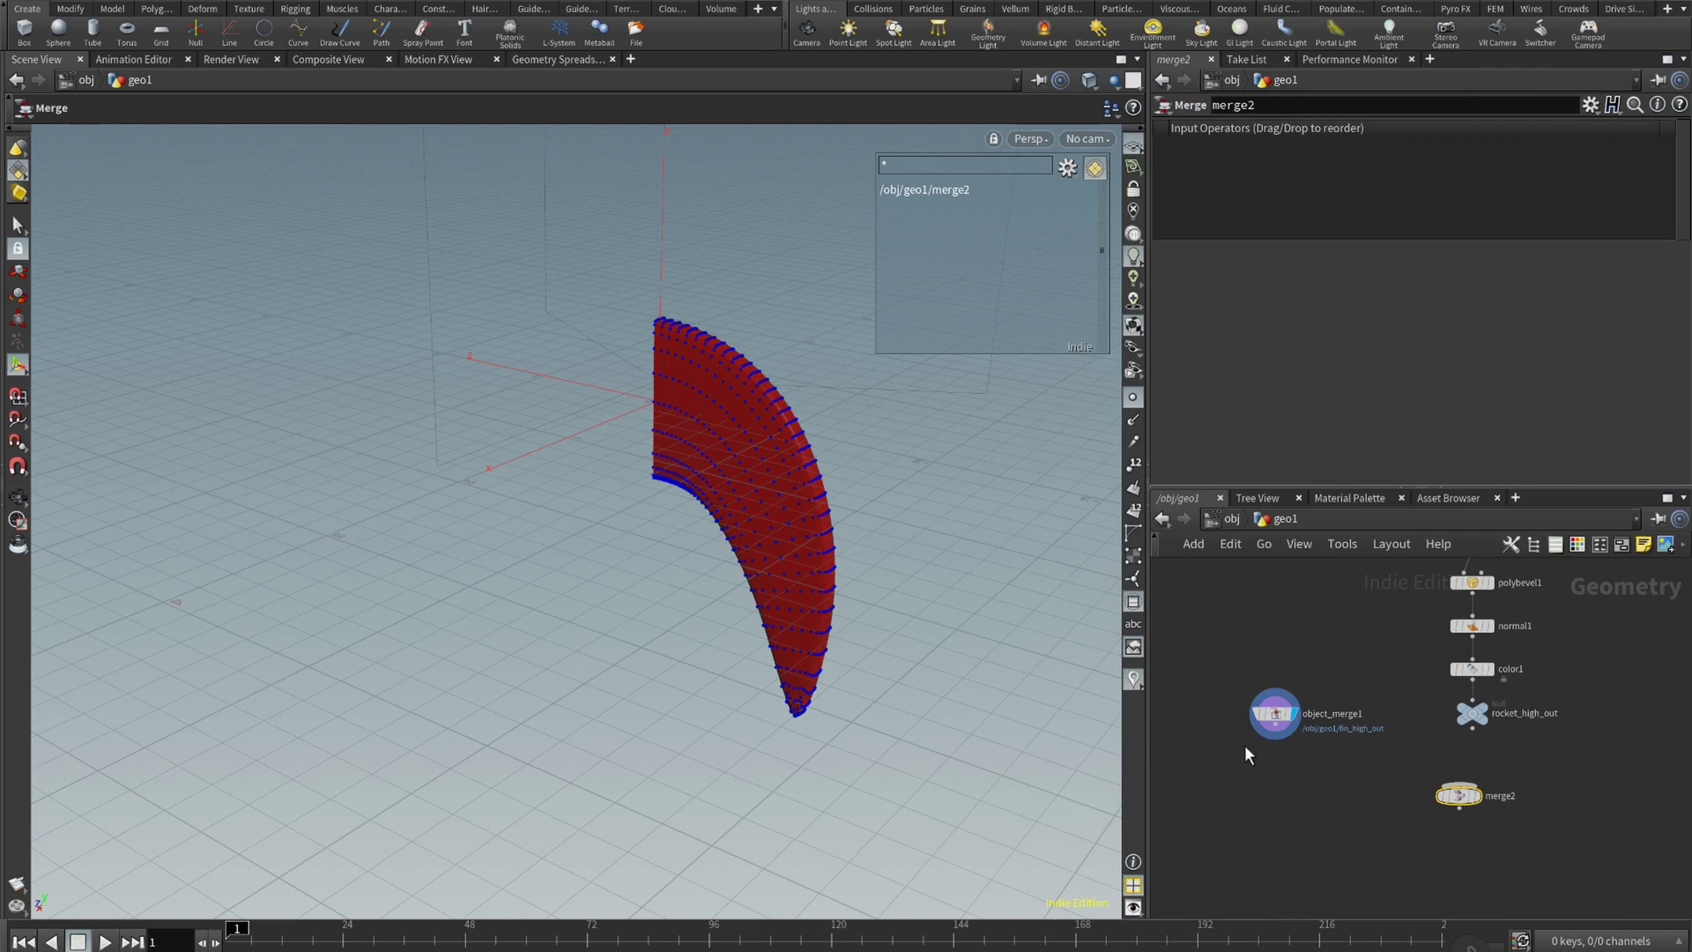
pyautogui.moveTo(1218, 714); pyautogui.dragTo(1595, 733)
pyautogui.moveTo(1472, 729); pyautogui.dragTo(1460, 787)
pyautogui.click(1479, 795)
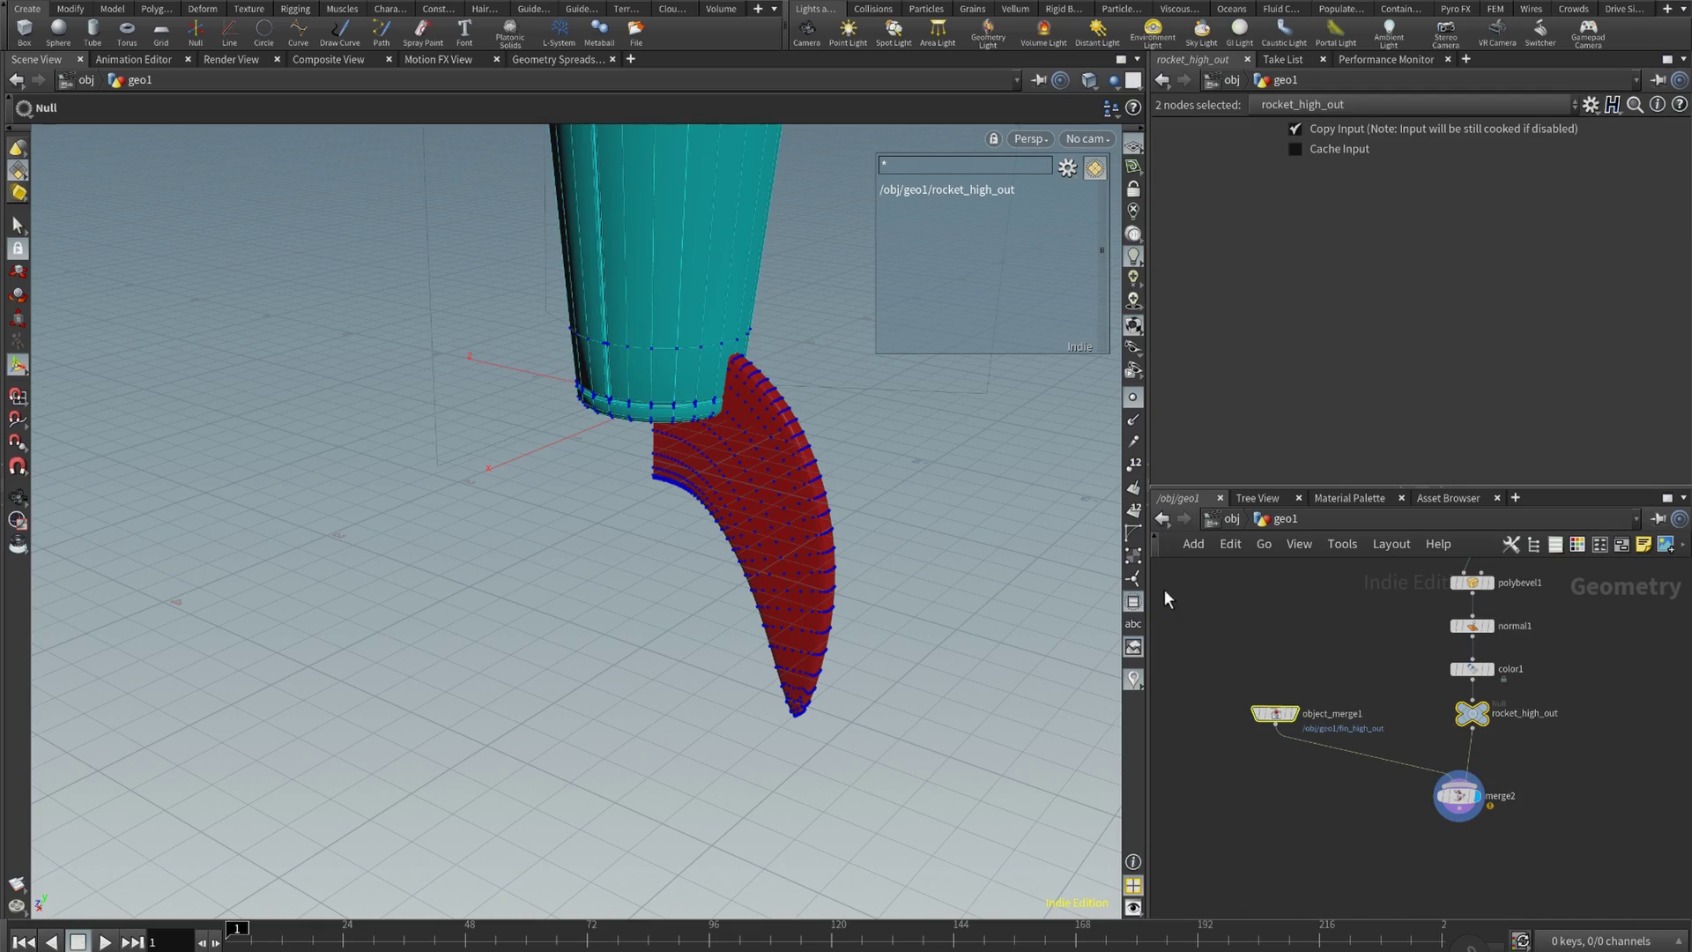
# - Examine how the merged fin sits against the base of the rocket body
pyautogui.press('Escape')
pyautogui.moveTo(741, 533); pyautogui.dragTo(749, 650)
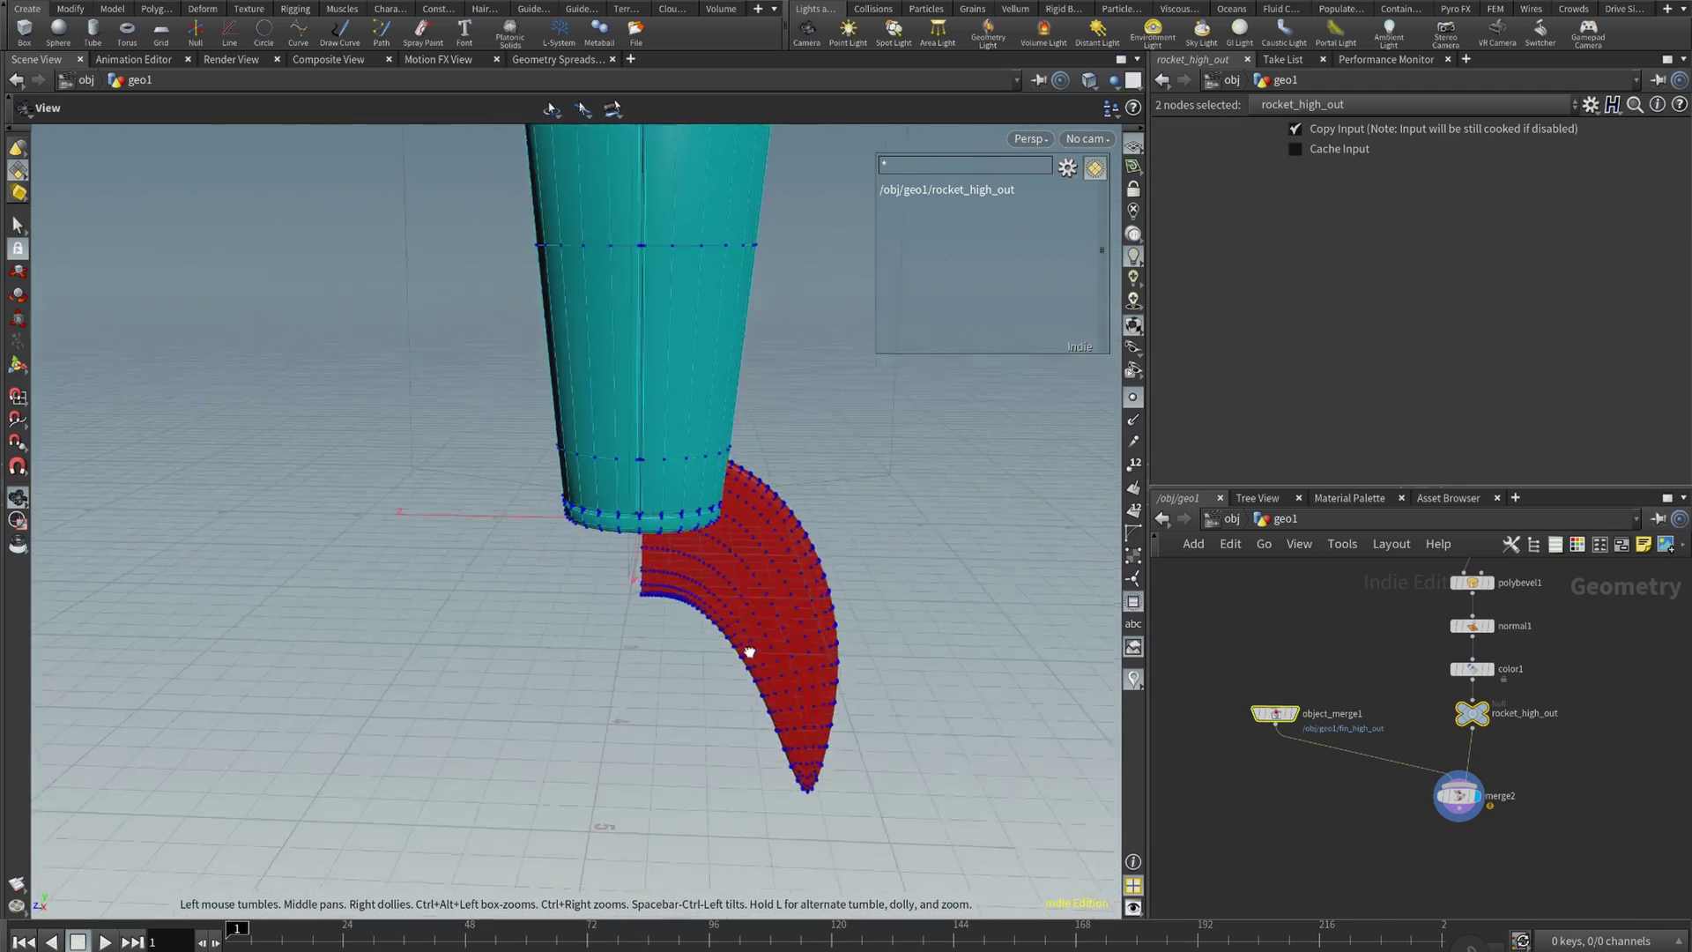
pyautogui.press('Return')
pyautogui.press('Escape')
pyautogui.moveTo(618, 515); pyautogui.dragTo(547, 509)
pyautogui.press('Return')
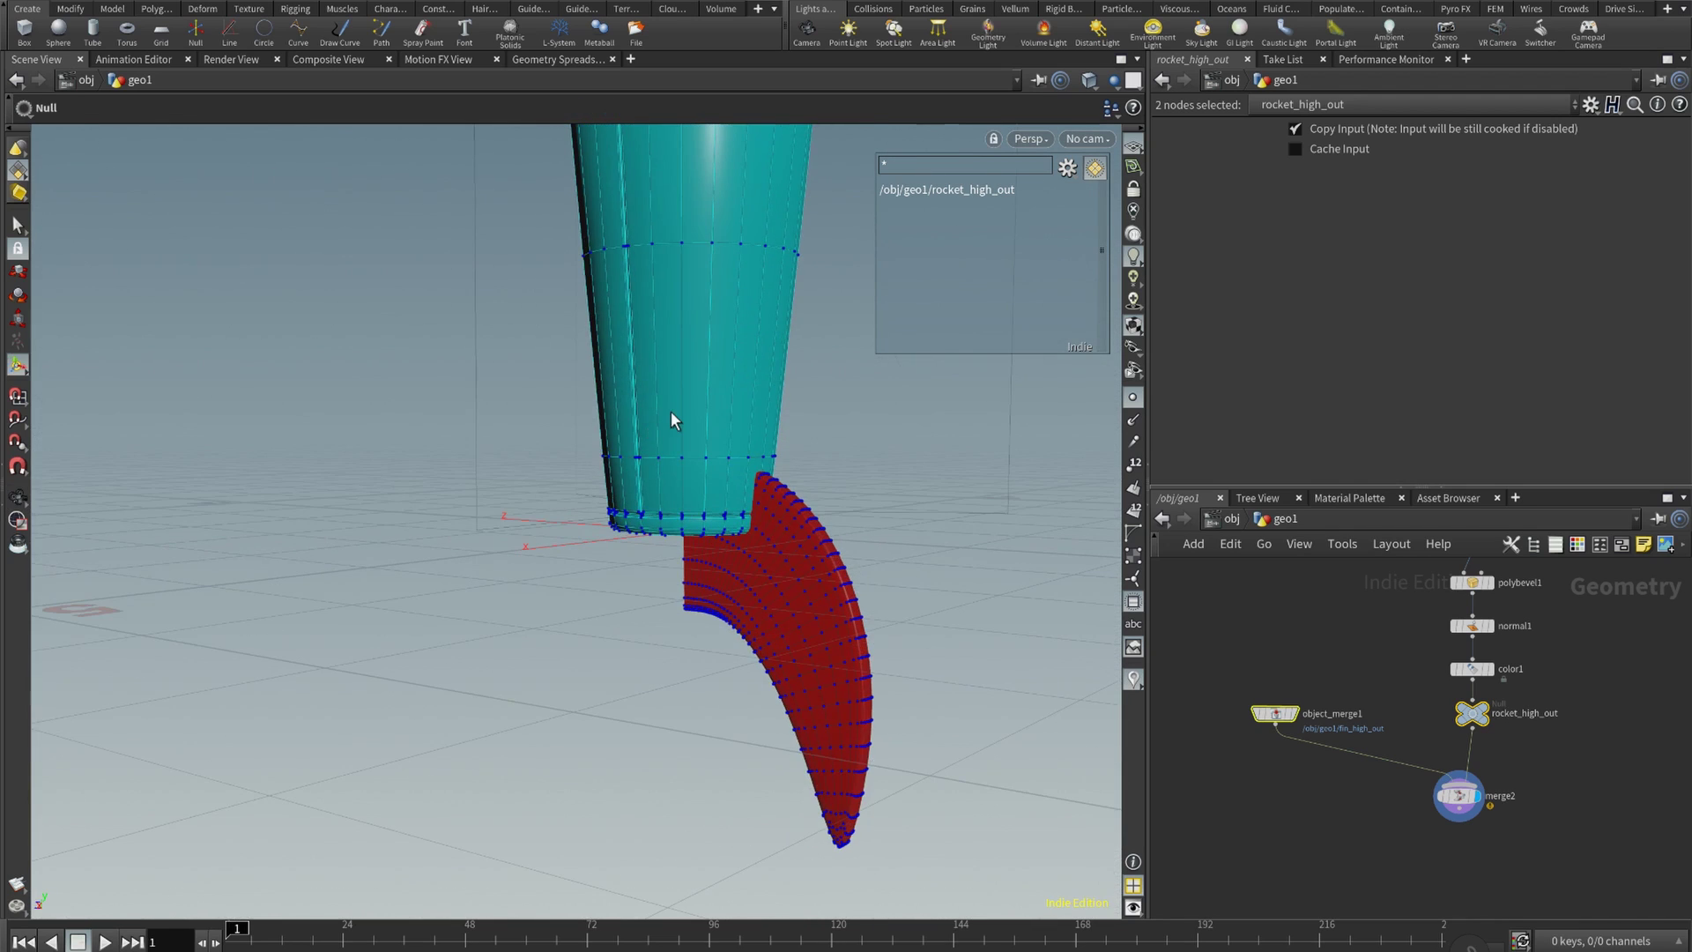
pyautogui.press('Escape')
pyautogui.moveTo(667, 408)
pyautogui.mouseDown()
pyautogui.moveTo(801, 264)
pyautogui.moveTo(728, 373)
pyautogui.moveTo(683, 491)
pyautogui.moveTo(789, 503)
pyautogui.moveTo(803, 550)
pyautogui.moveTo(649, 472)
pyautogui.moveTo(646, 426)
pyautogui.mouseUp()
pyautogui.press('Return')
# - Move the fin's Object Merge node farther left of the rocket_high_out node
pyautogui.moveTo(1300, 715); pyautogui.dragTo(1221, 730)
pyautogui.click(1313, 675)
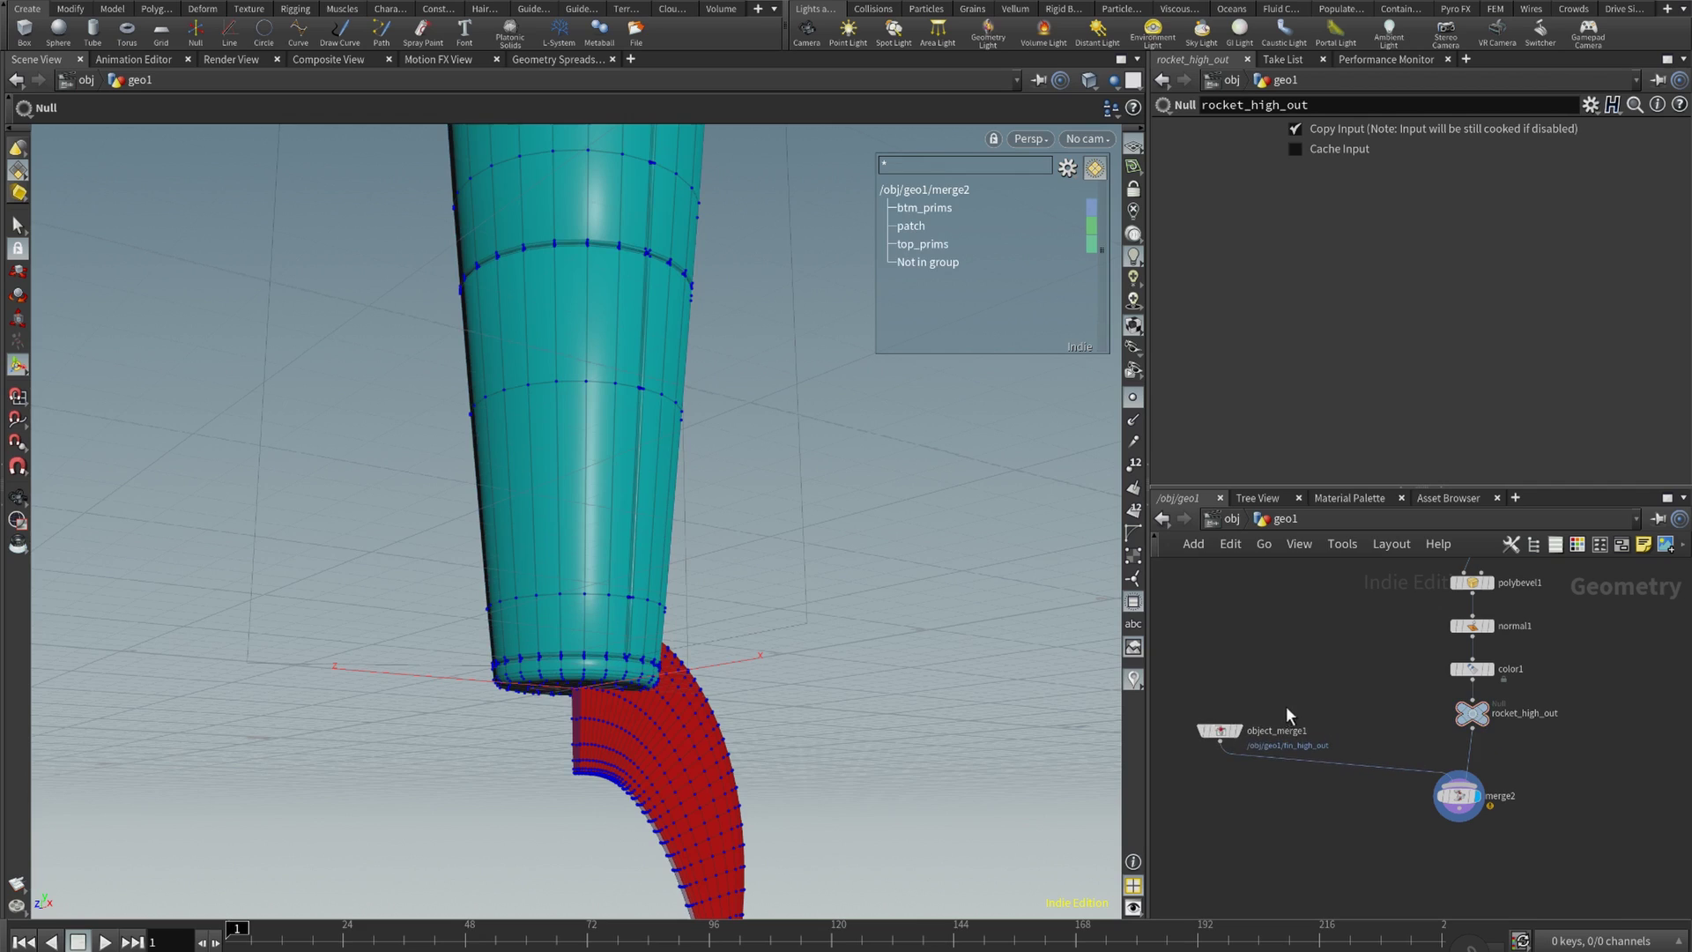
# - Add a Circle node between the fin's Object Merge node and rocket_high_out
pyautogui.press('Tab')
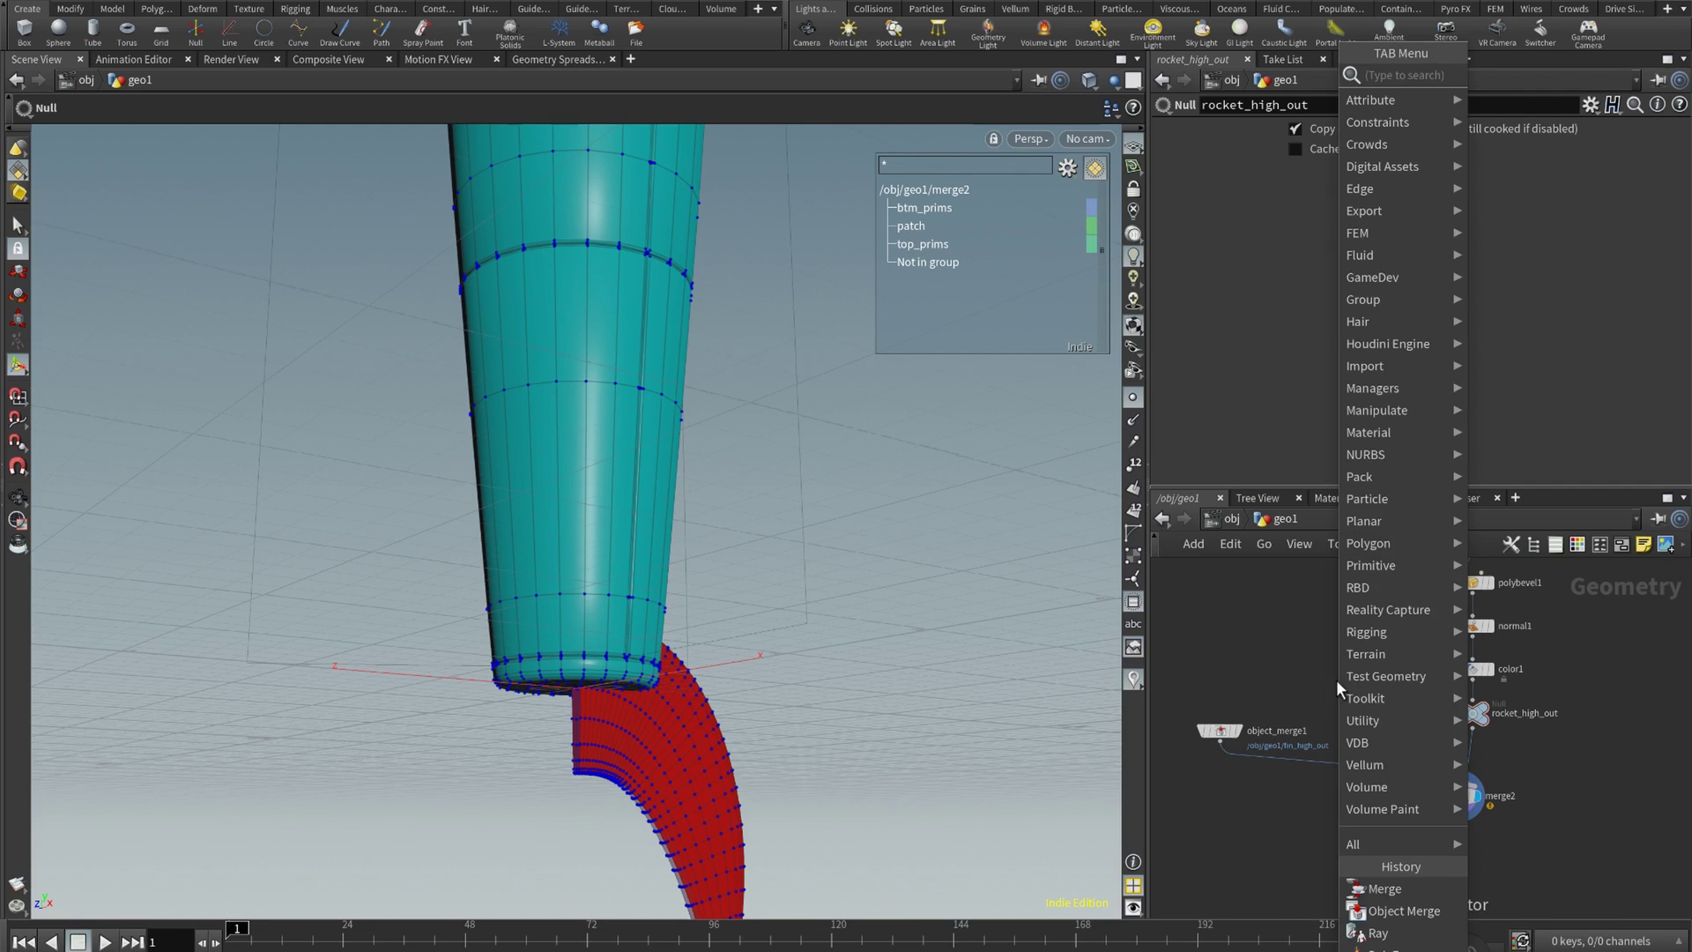
pyautogui.write('circ')
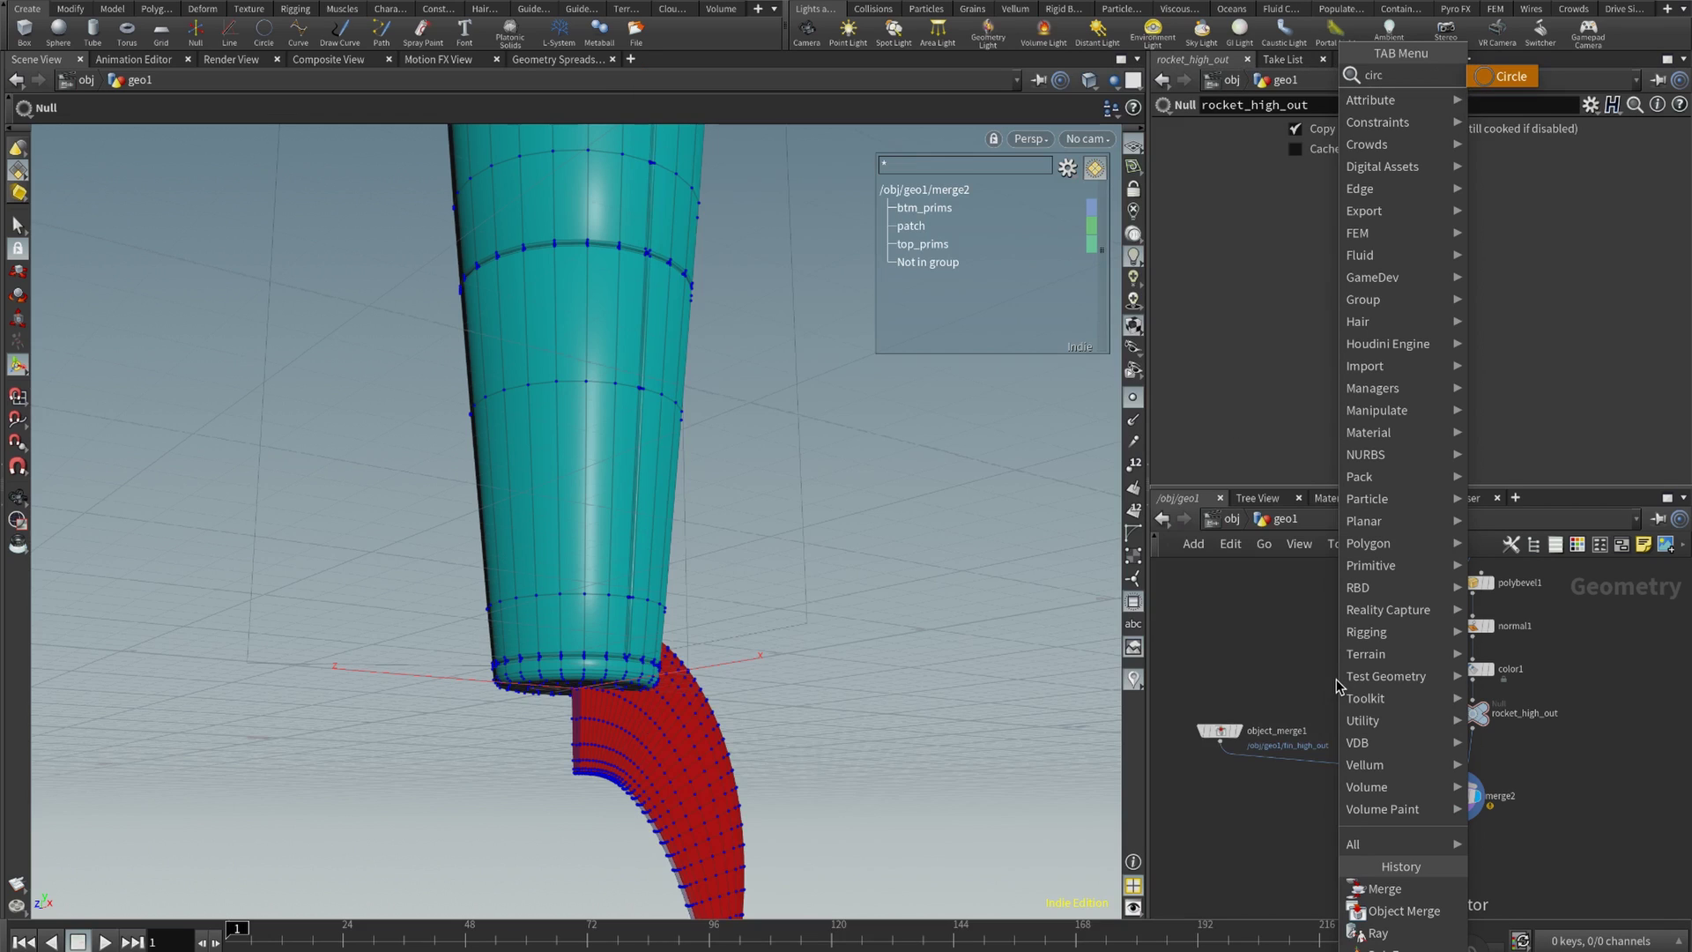
pyautogui.press('Return')
pyautogui.click(1336, 680)
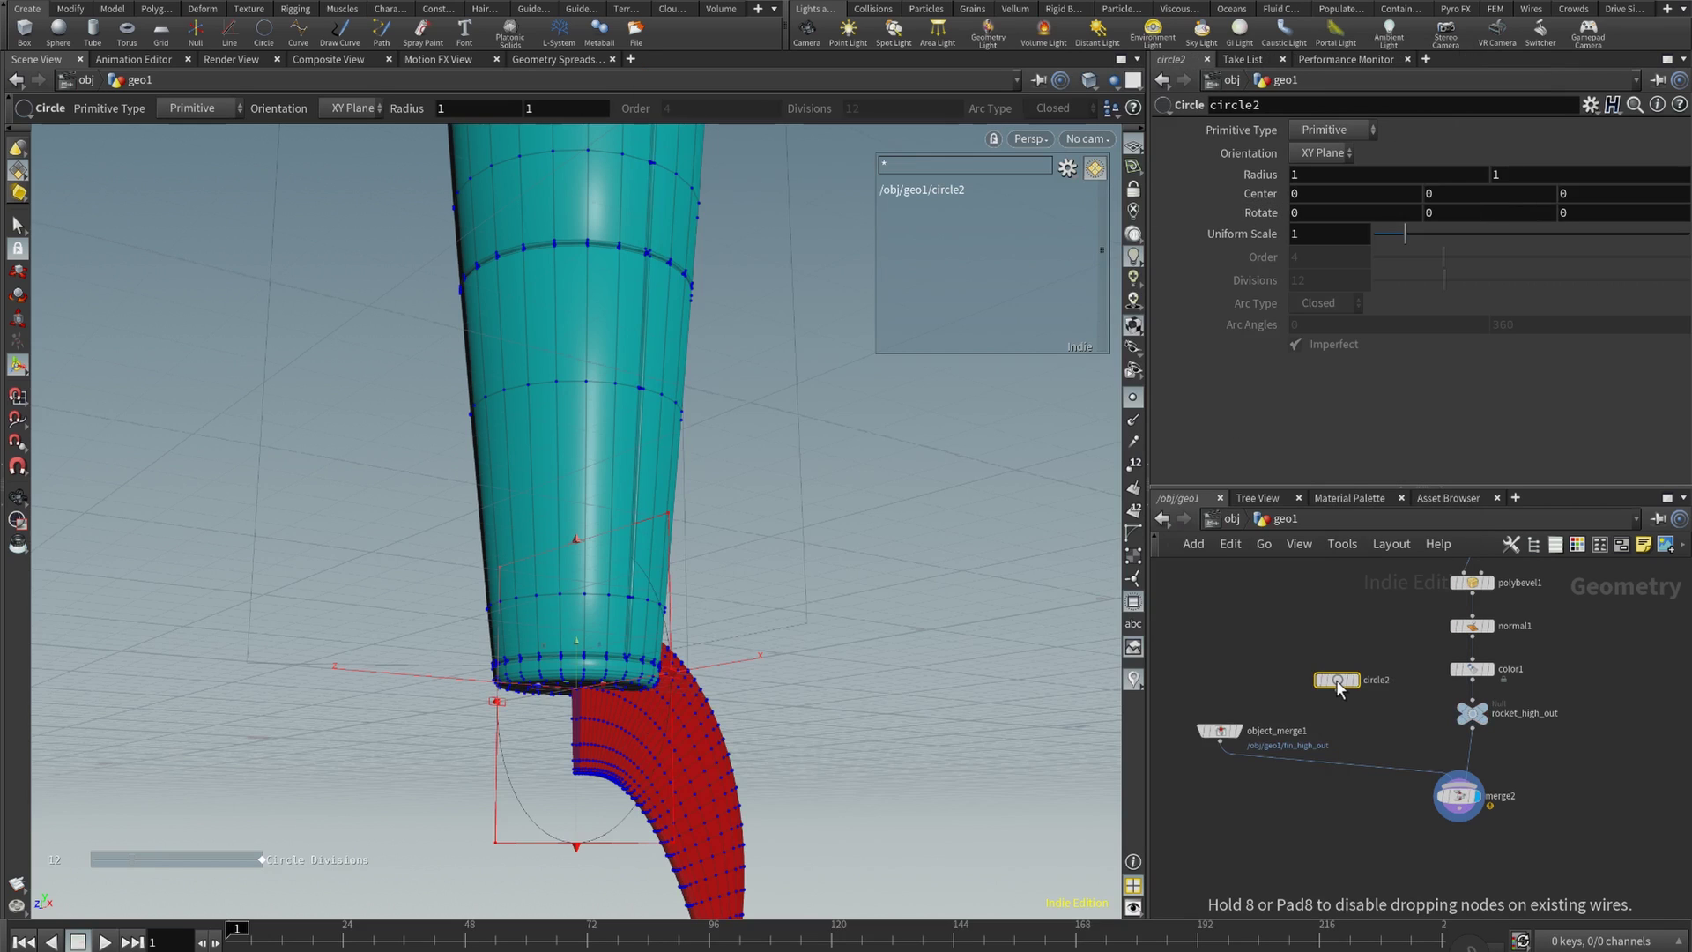
# - Add a Copy to Points node just below the circle2 node
pyautogui.press('Tab')
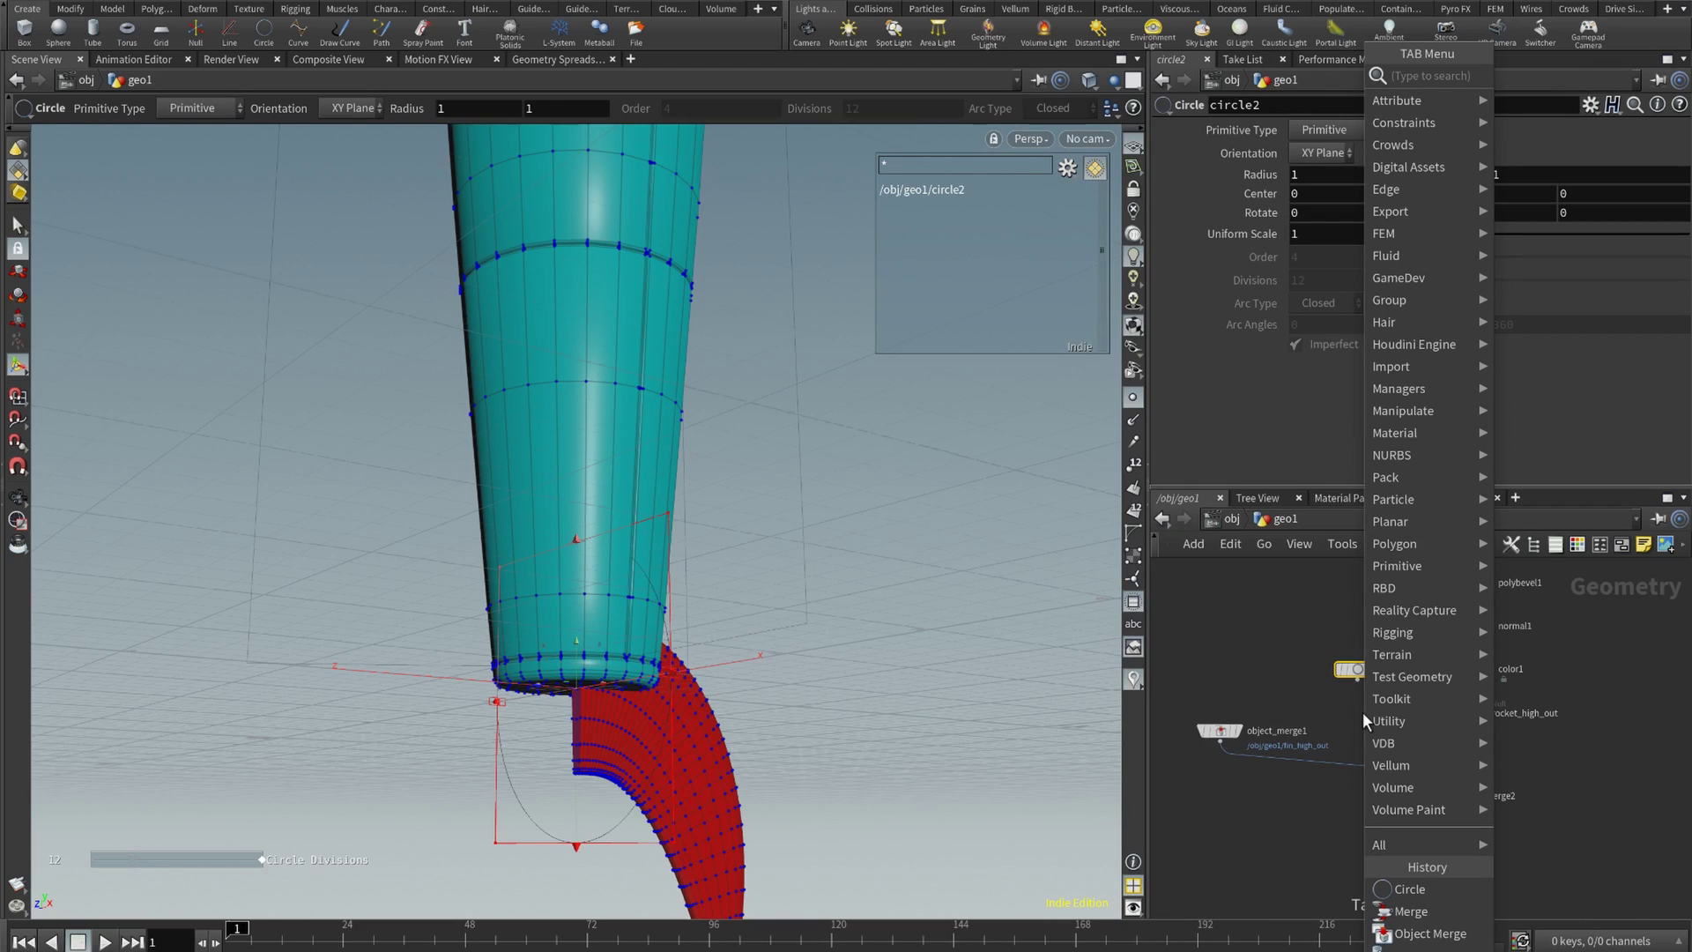
pyautogui.write('copy to po')
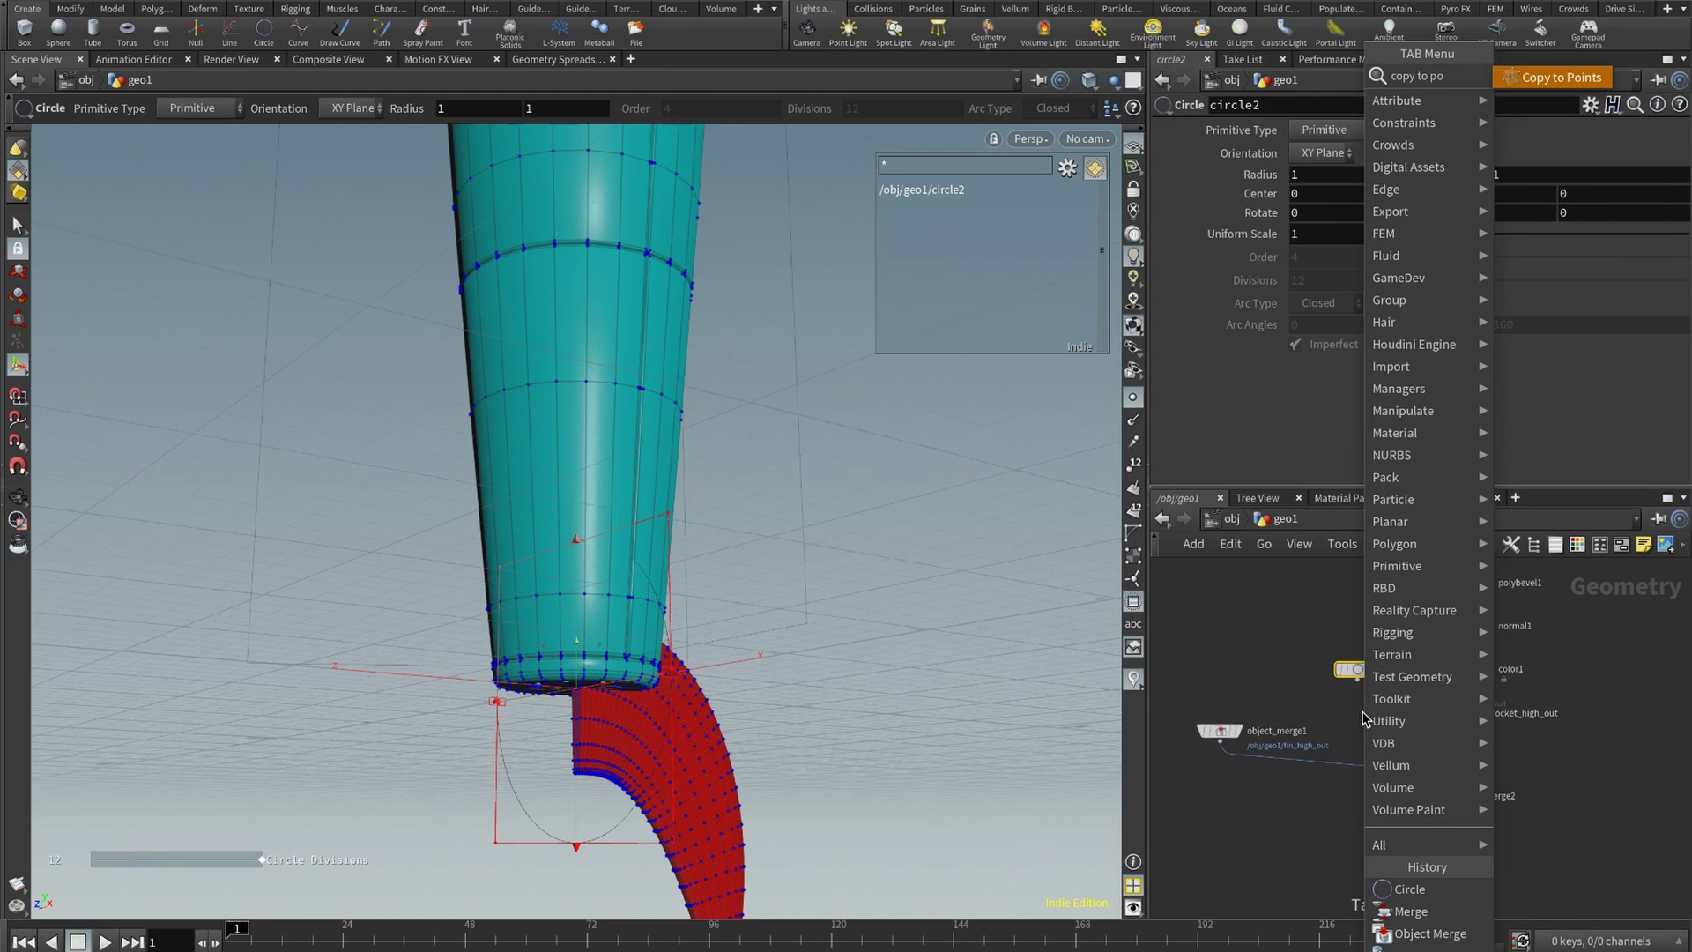
pyautogui.write('ints')
pyautogui.press('Return')
pyautogui.click(1362, 721)
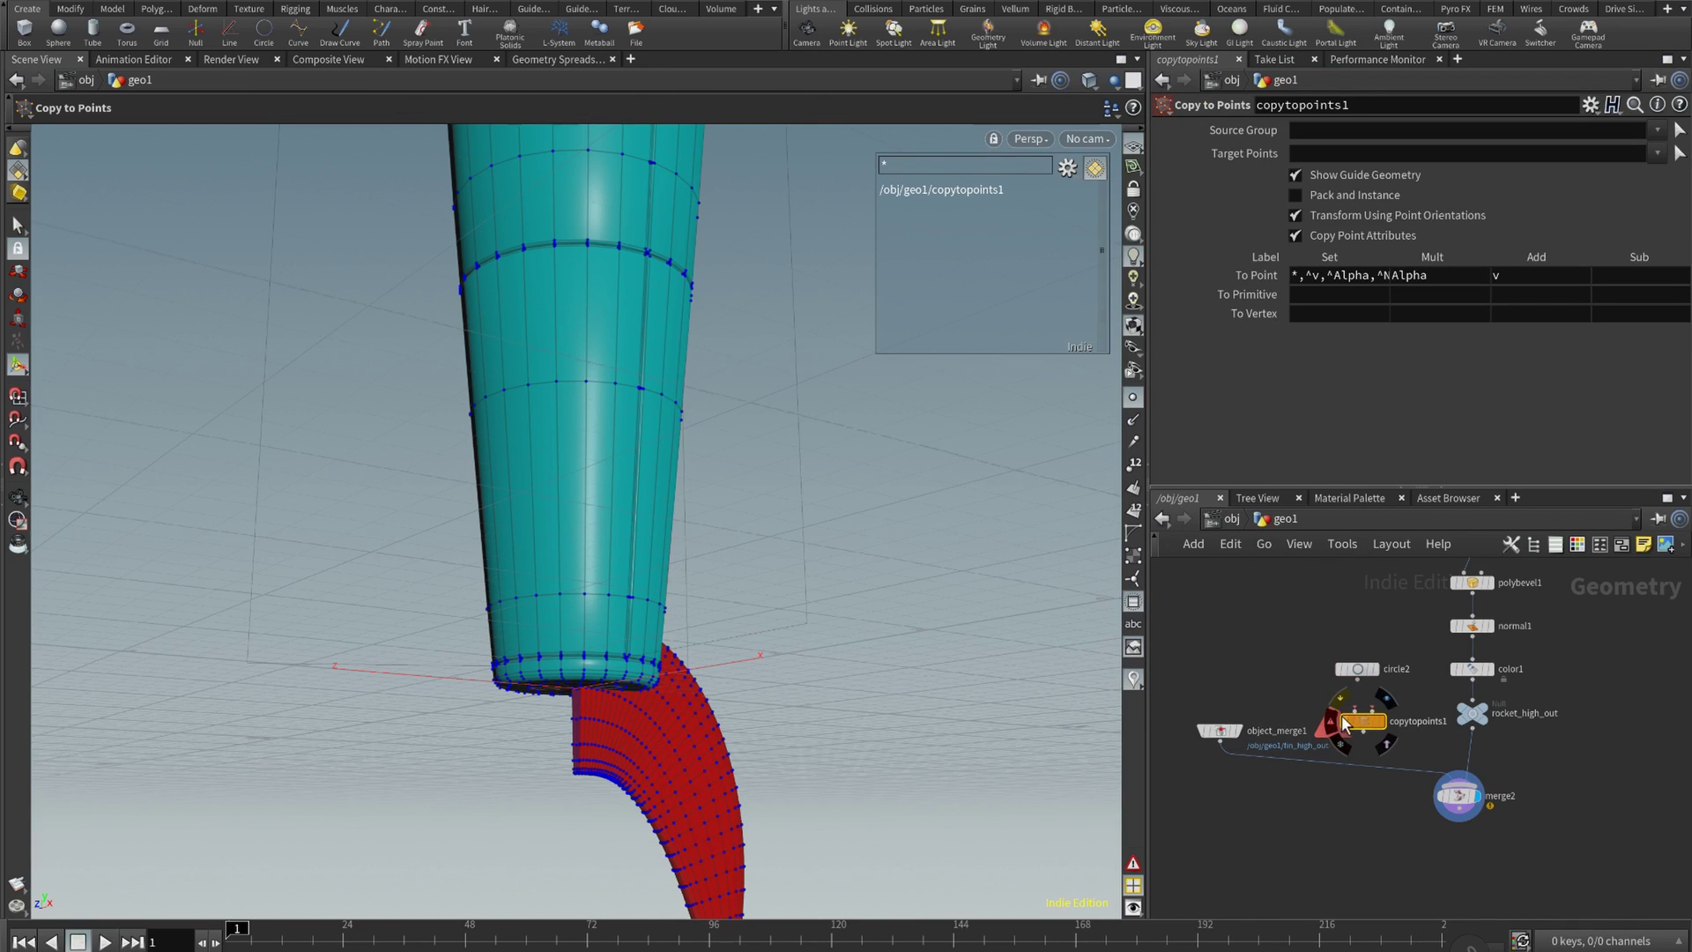
# - Insert Copy to Points between the fin's Object Merge and merge2, and connect circle2 as its target points
pyautogui.moveTo(1280, 756); pyautogui.dragTo(1361, 729)
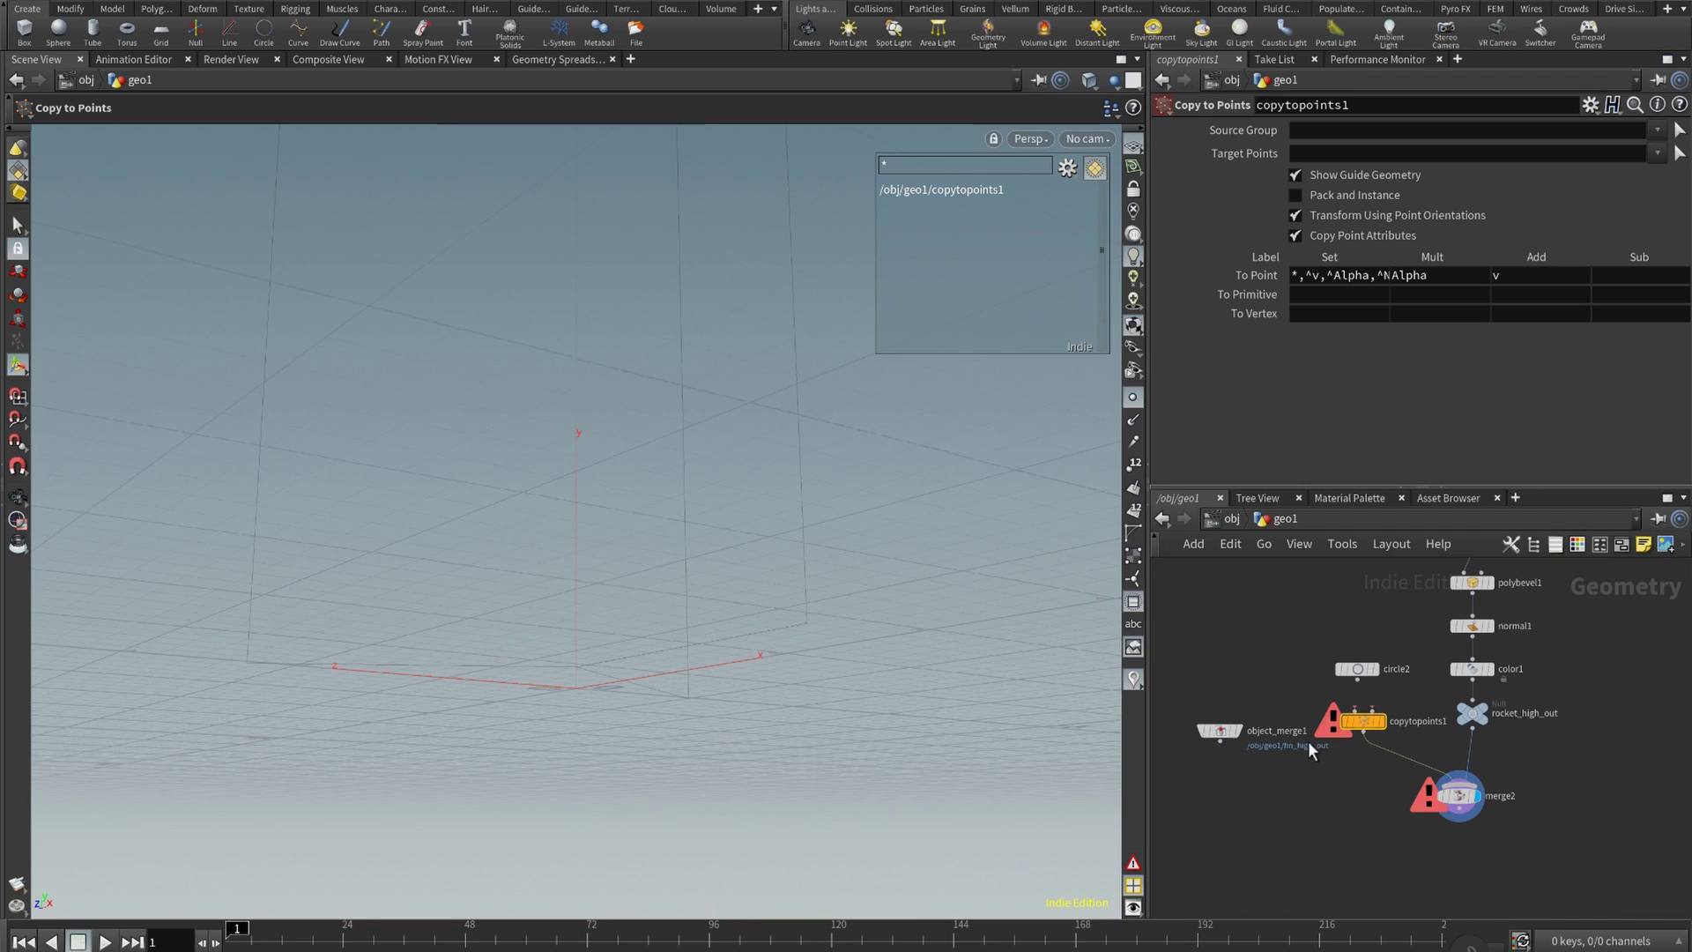
pyautogui.moveTo(1221, 743); pyautogui.dragTo(1289, 781)
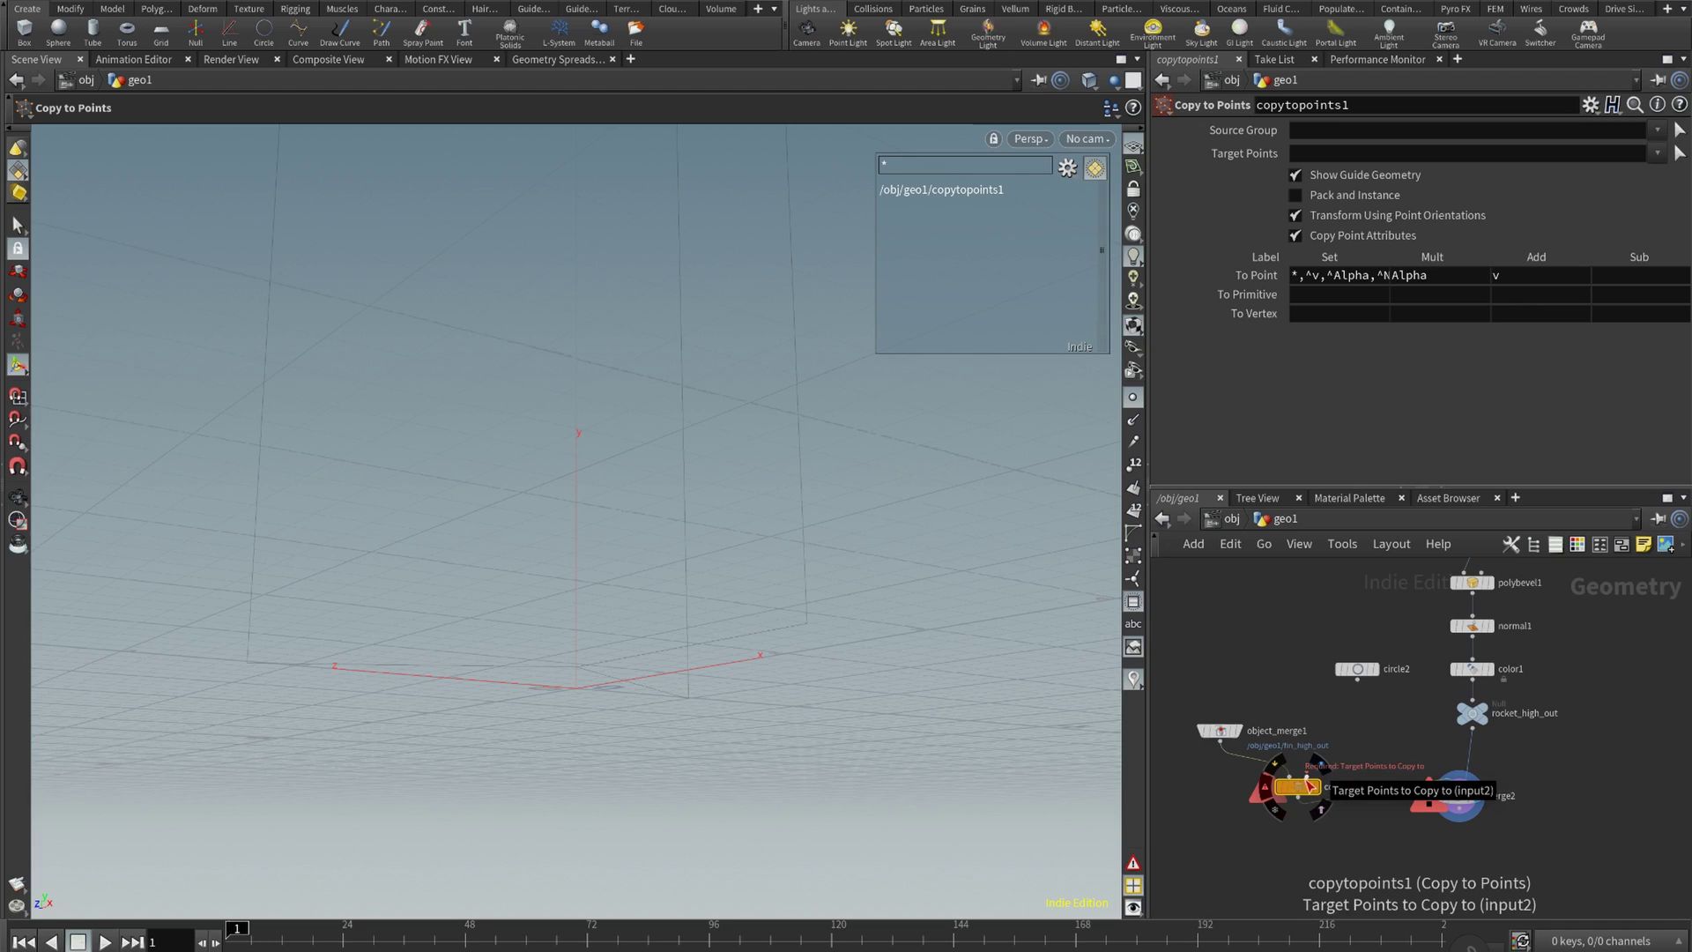
pyautogui.moveTo(1357, 679); pyautogui.dragTo(1364, 737)
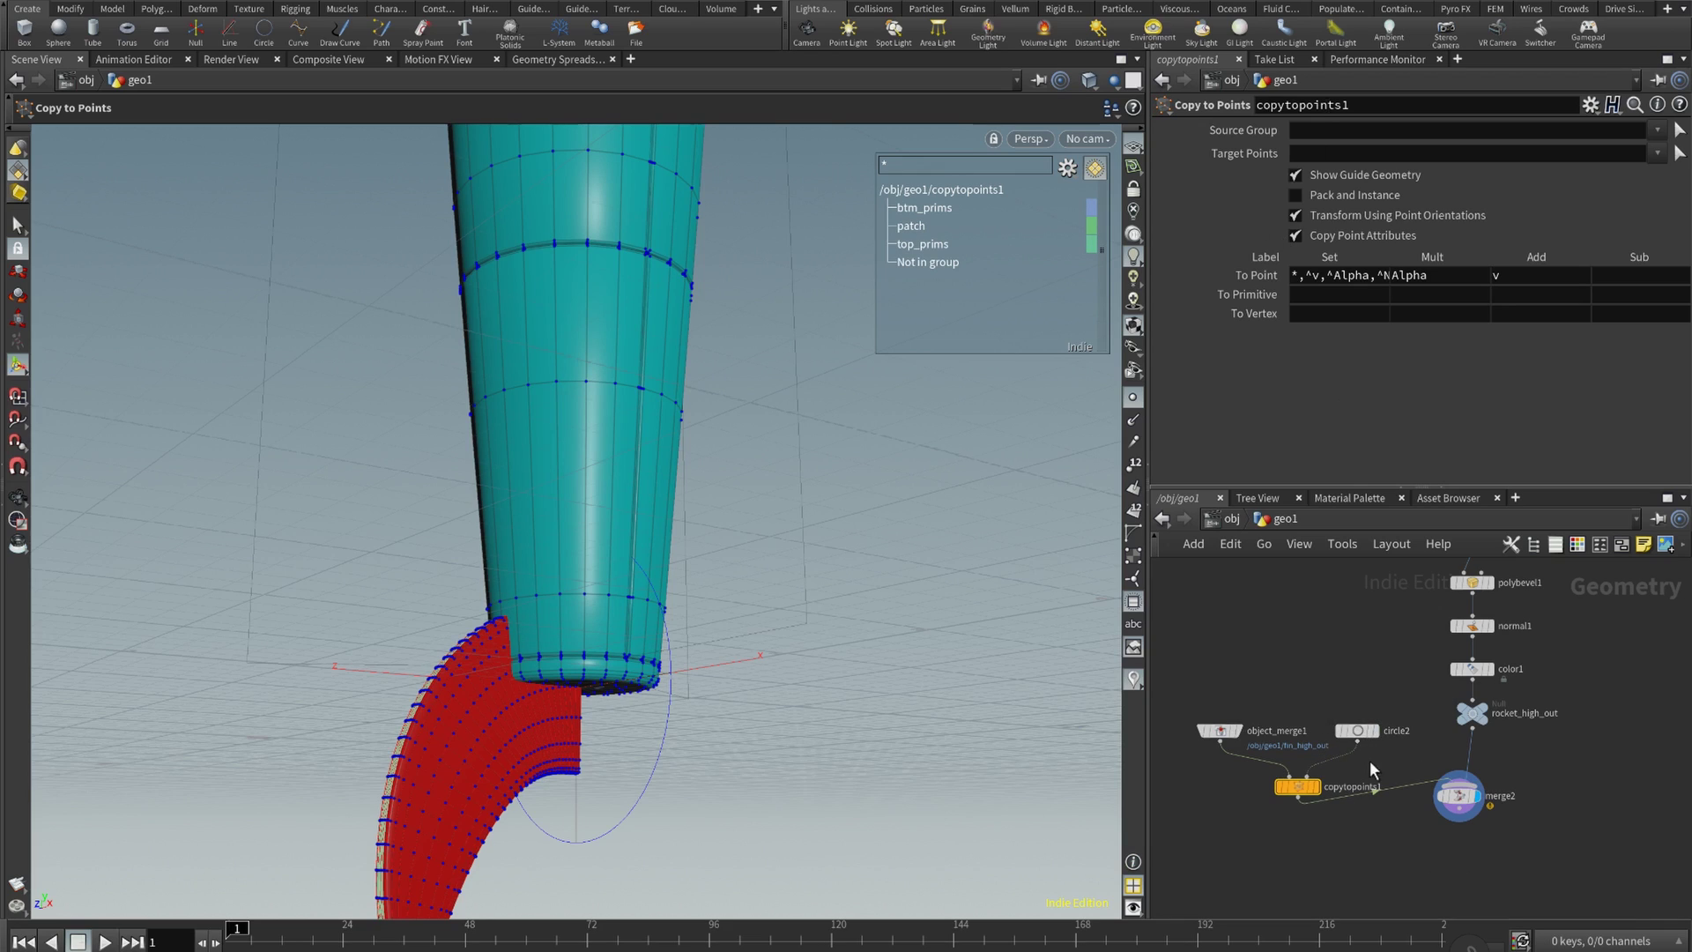
# - Set circle2's primitive type to Polygon and look over the fin copies around the rocket base
pyautogui.click(1357, 731)
pyautogui.click(1326, 132)
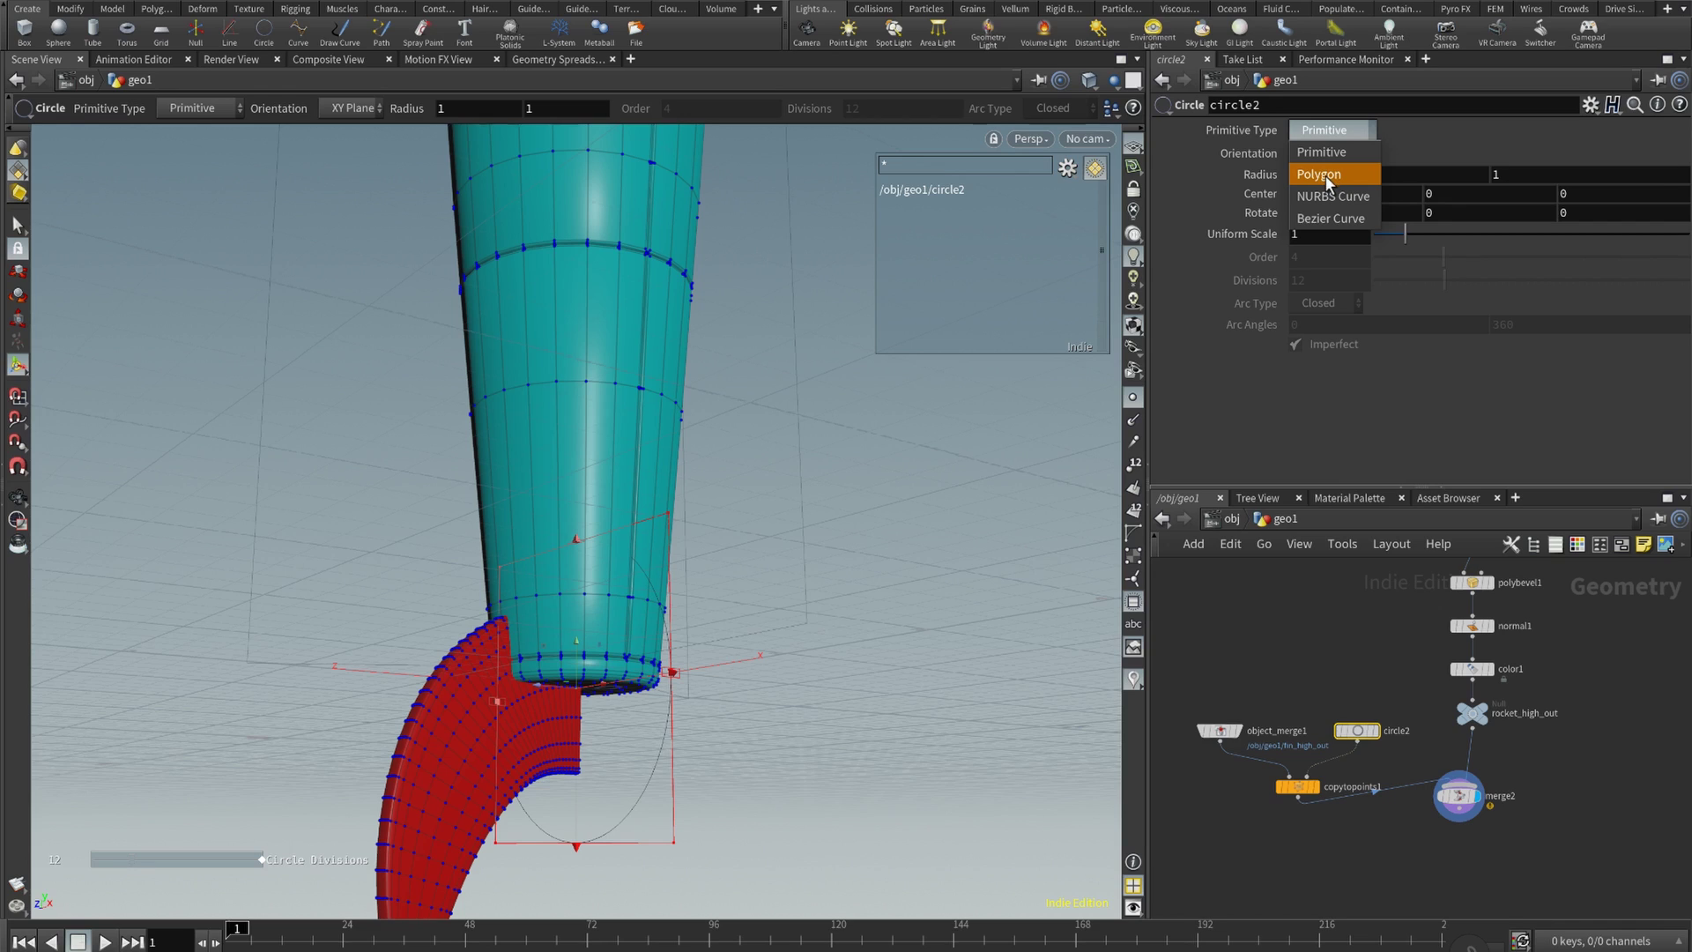
pyautogui.click(1319, 174)
pyautogui.press('space')
pyautogui.moveTo(786, 531); pyautogui.dragTo(642, 559)
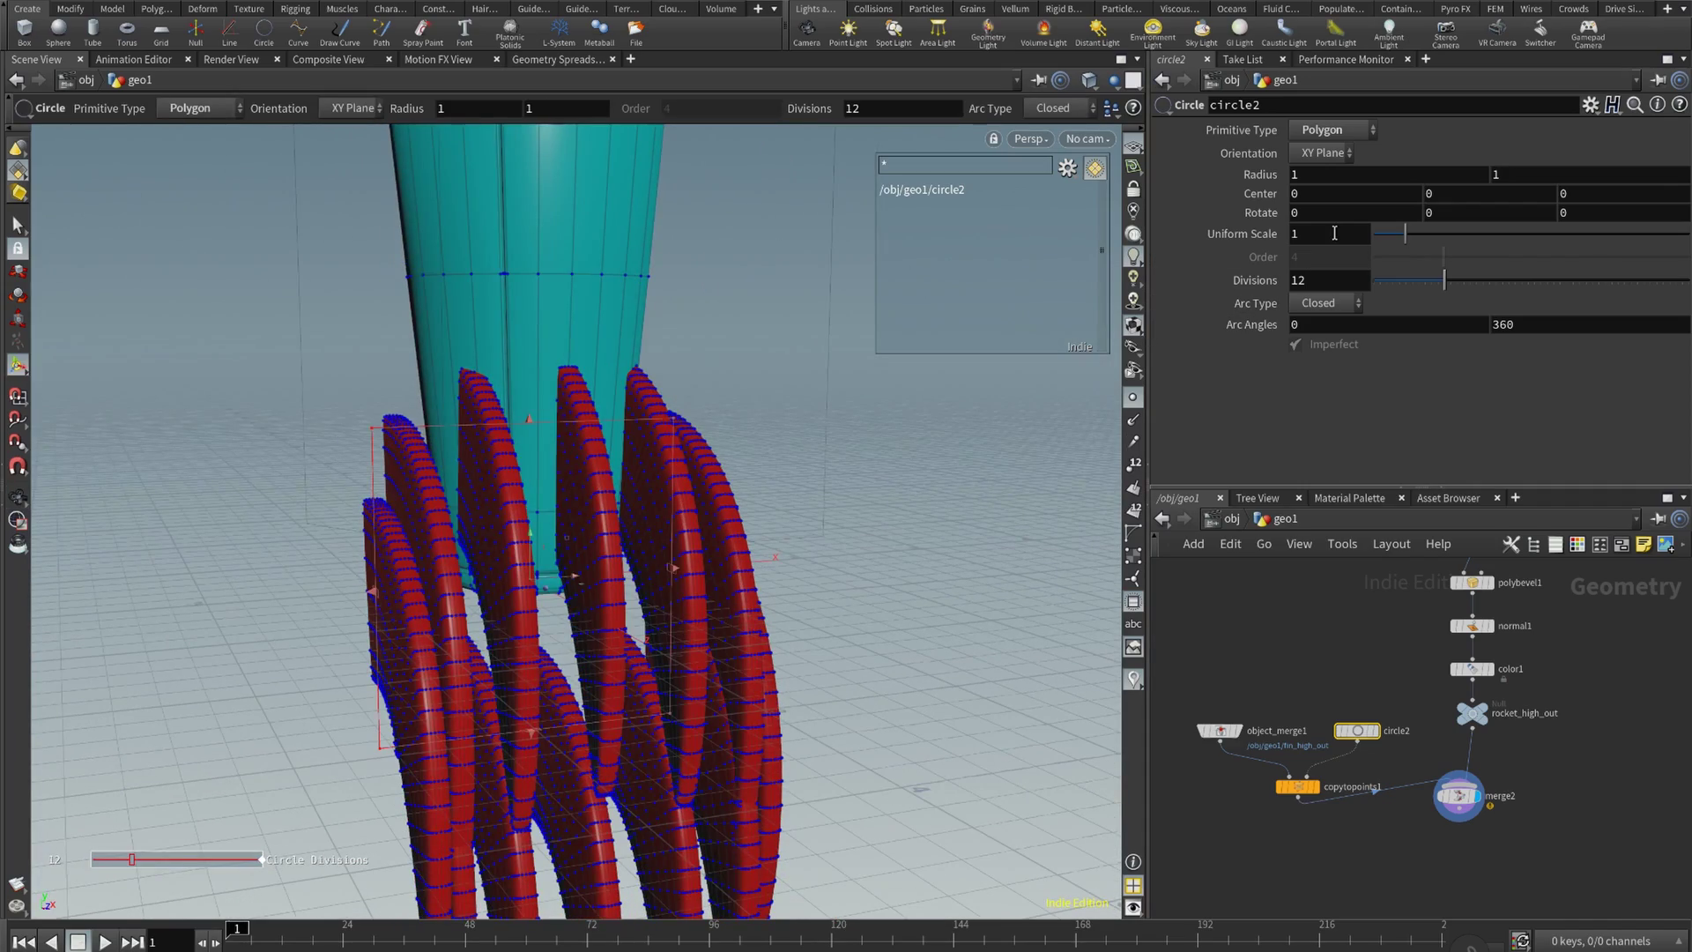
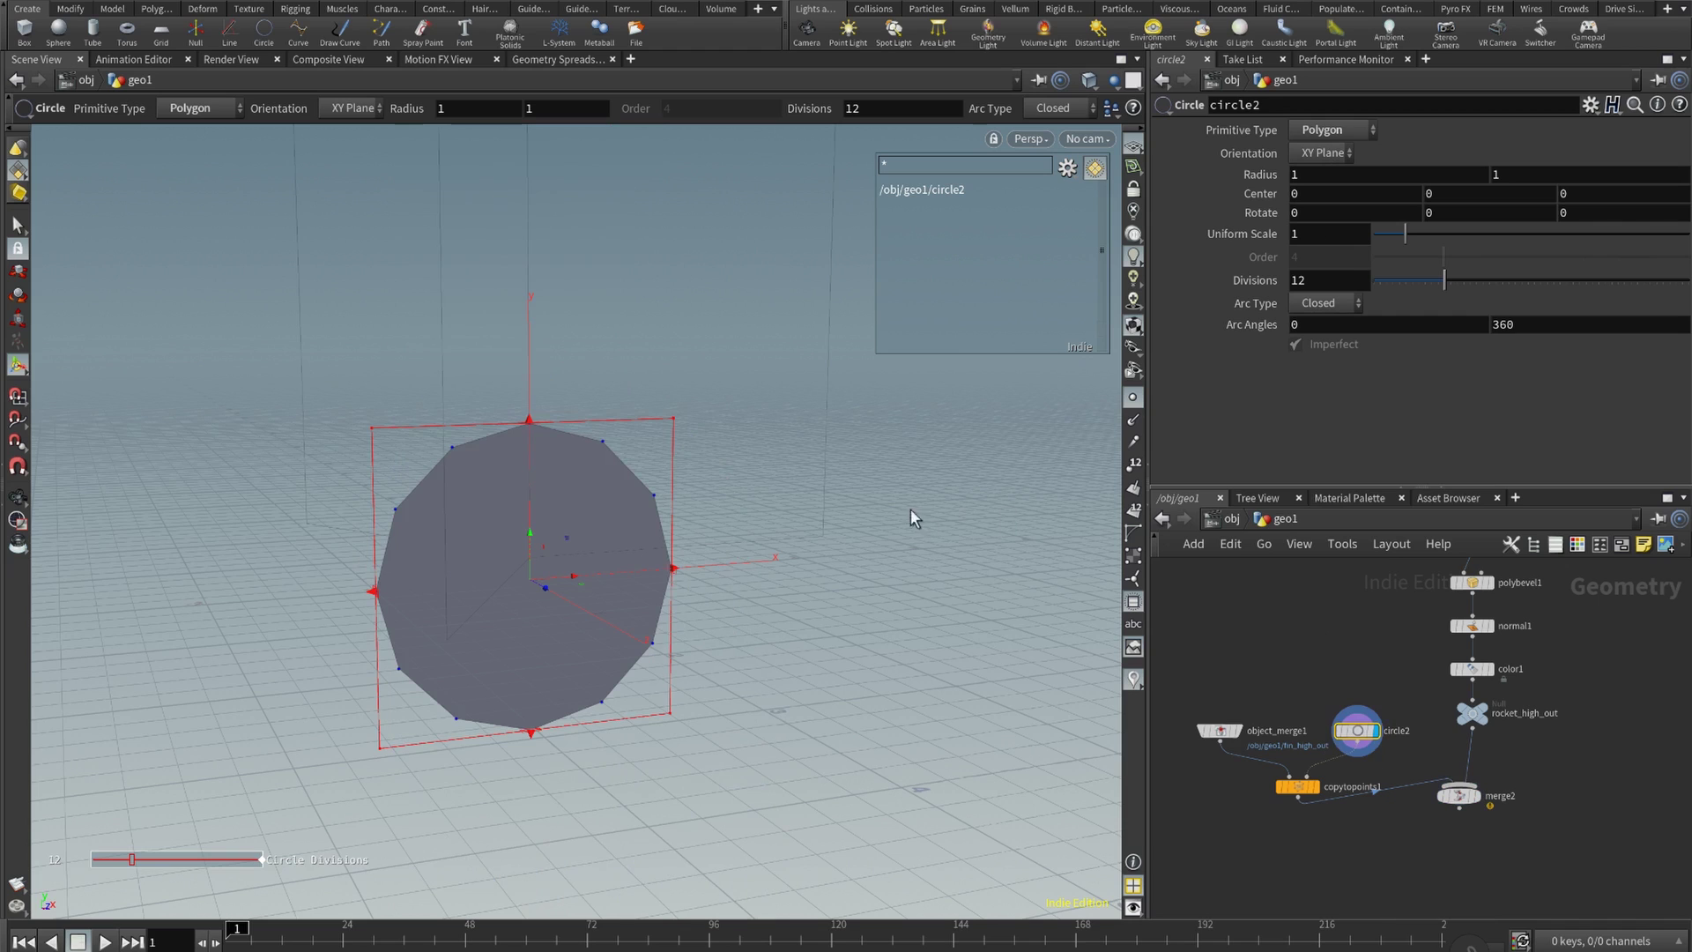
# - Set the orientation of circle2 to the ZX Plane
pyautogui.moveTo(599, 530)
pyautogui.mouseDown()
pyautogui.moveTo(756, 499)
pyautogui.moveTo(581, 541)
pyautogui.mouseUp()
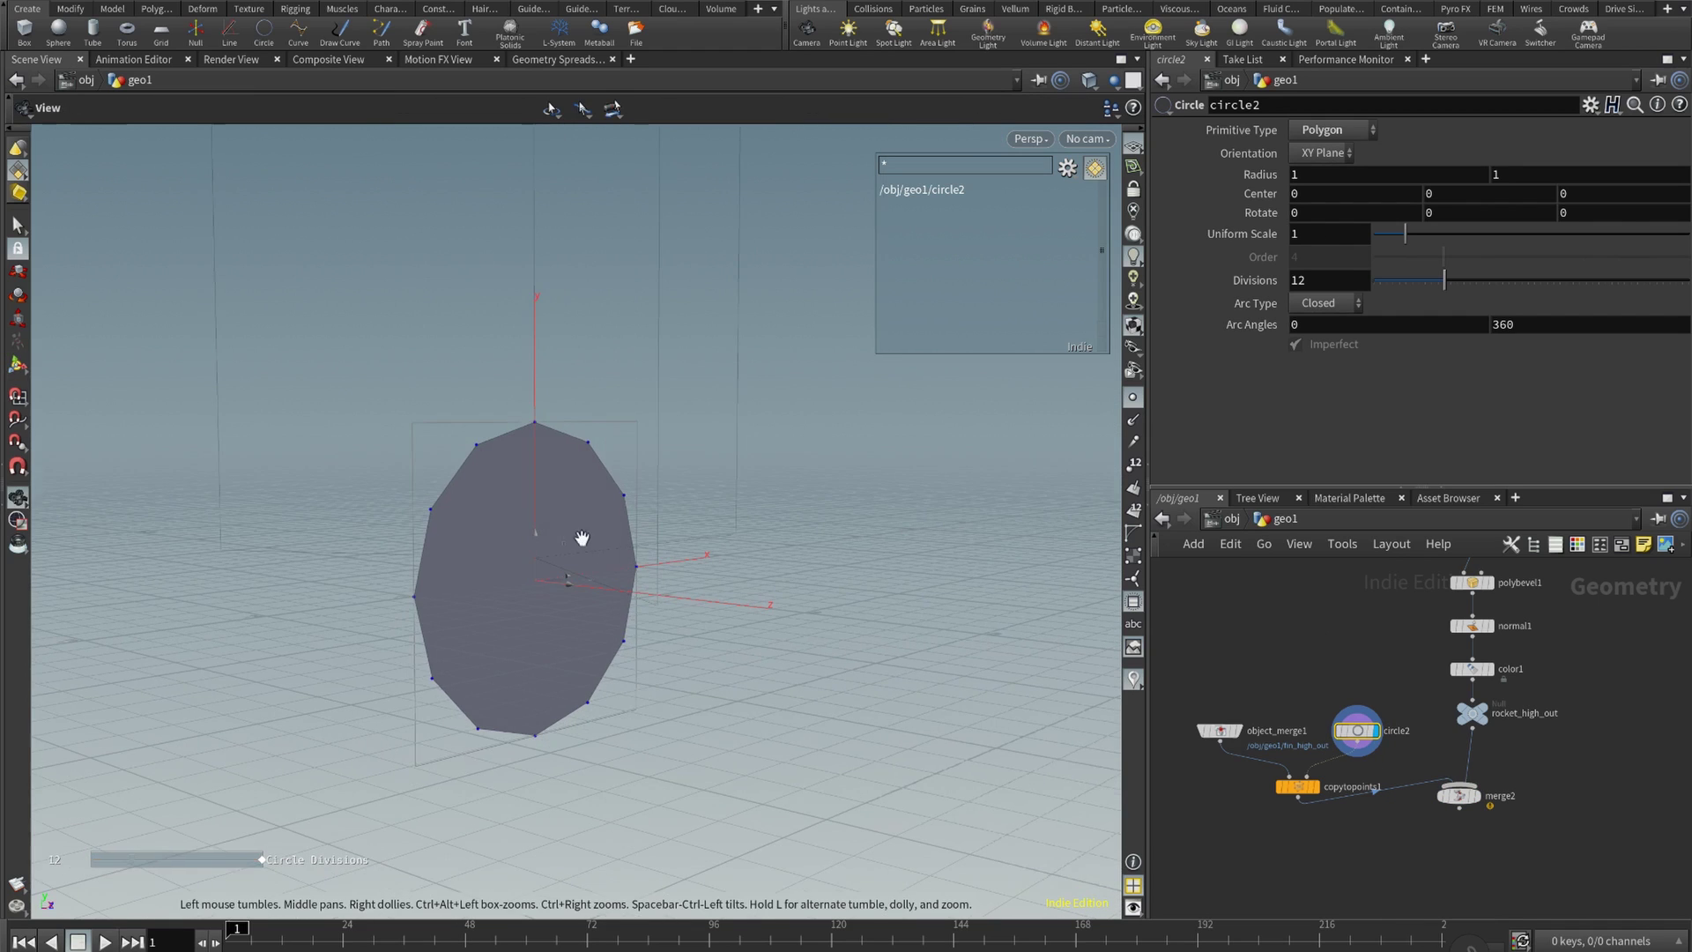
pyautogui.click(1315, 152)
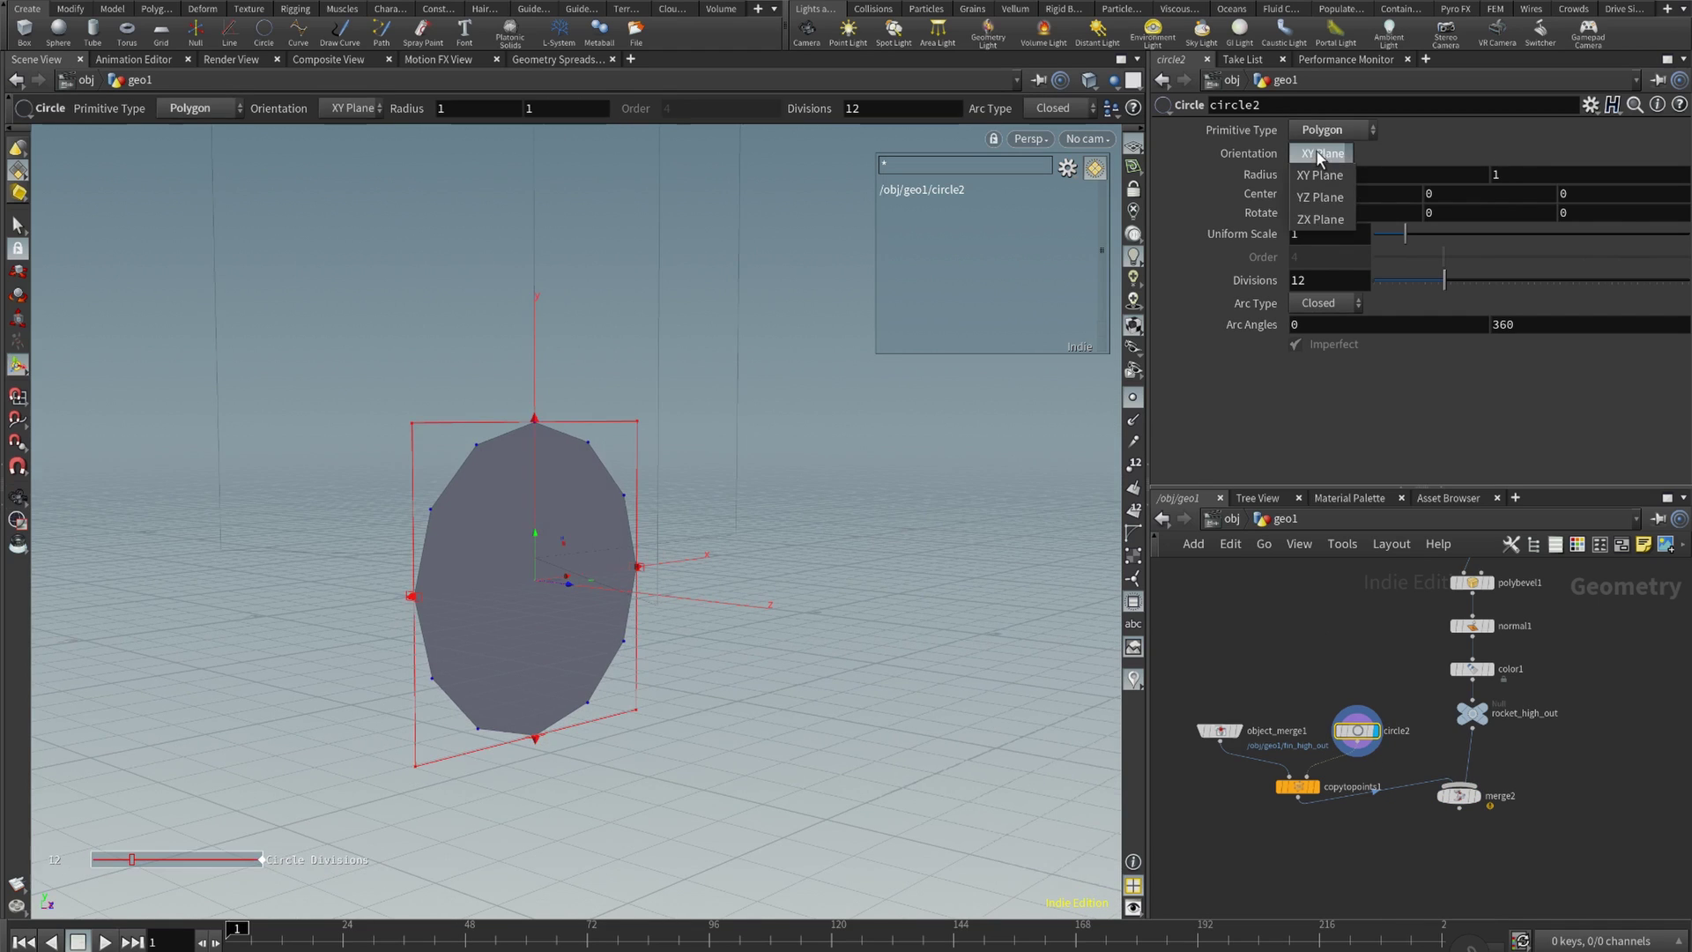
pyautogui.click(1322, 229)
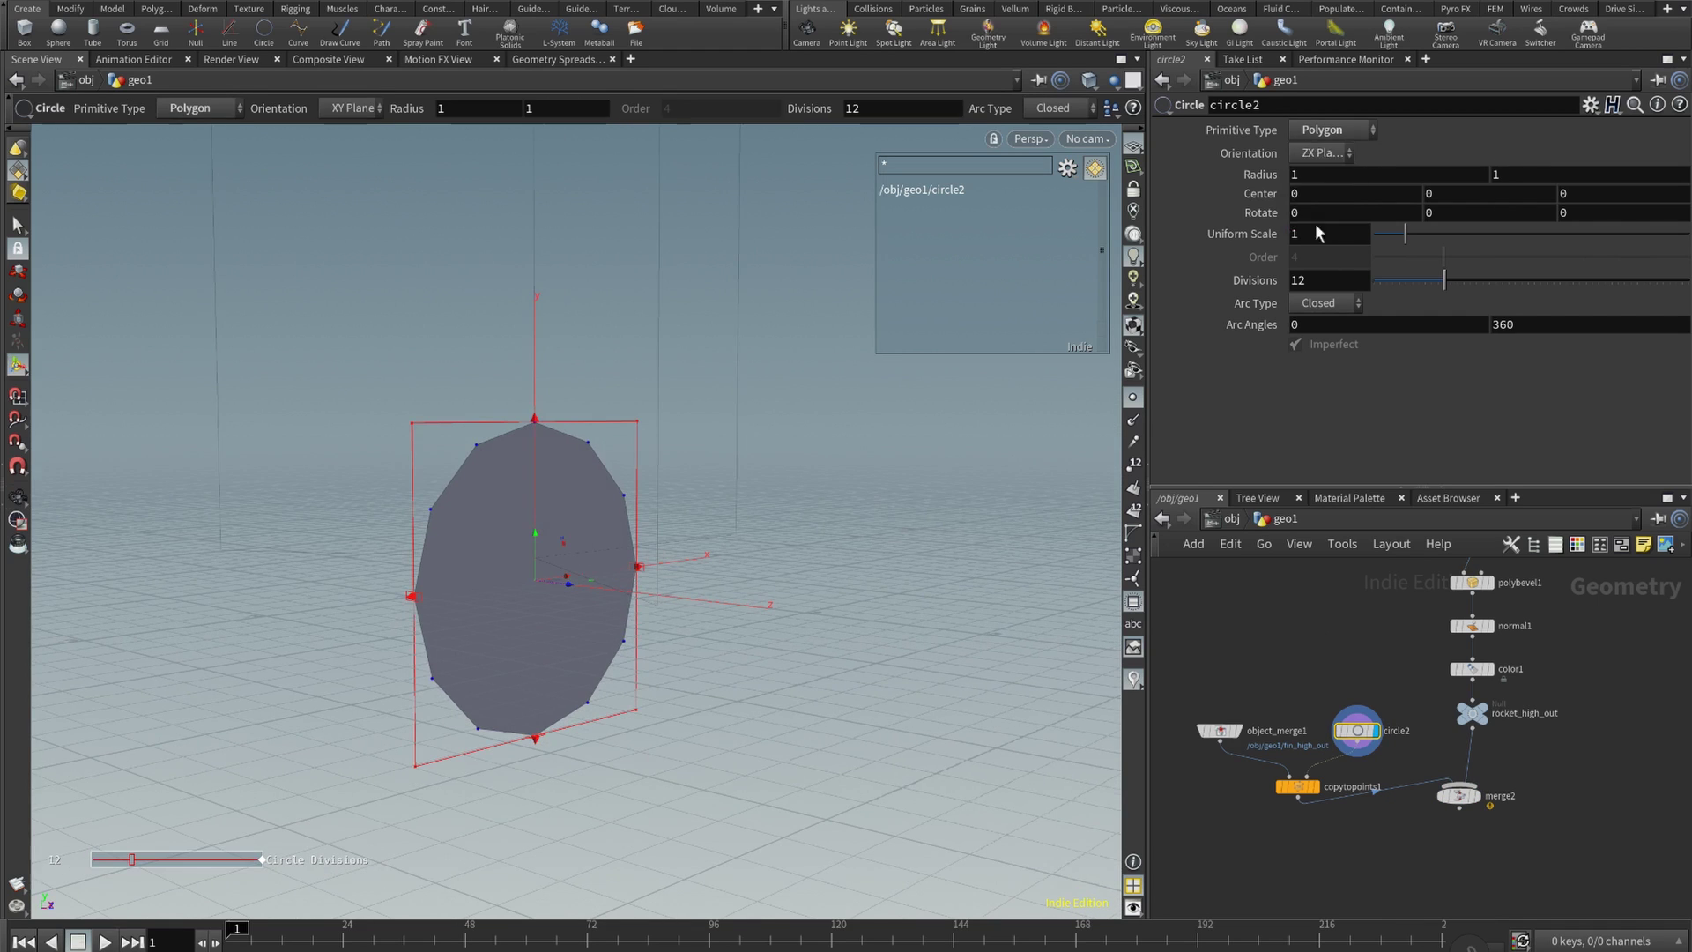
# - Display the Copy to Points output and examine the direction of the fin copies from above
pyautogui.click(1320, 787)
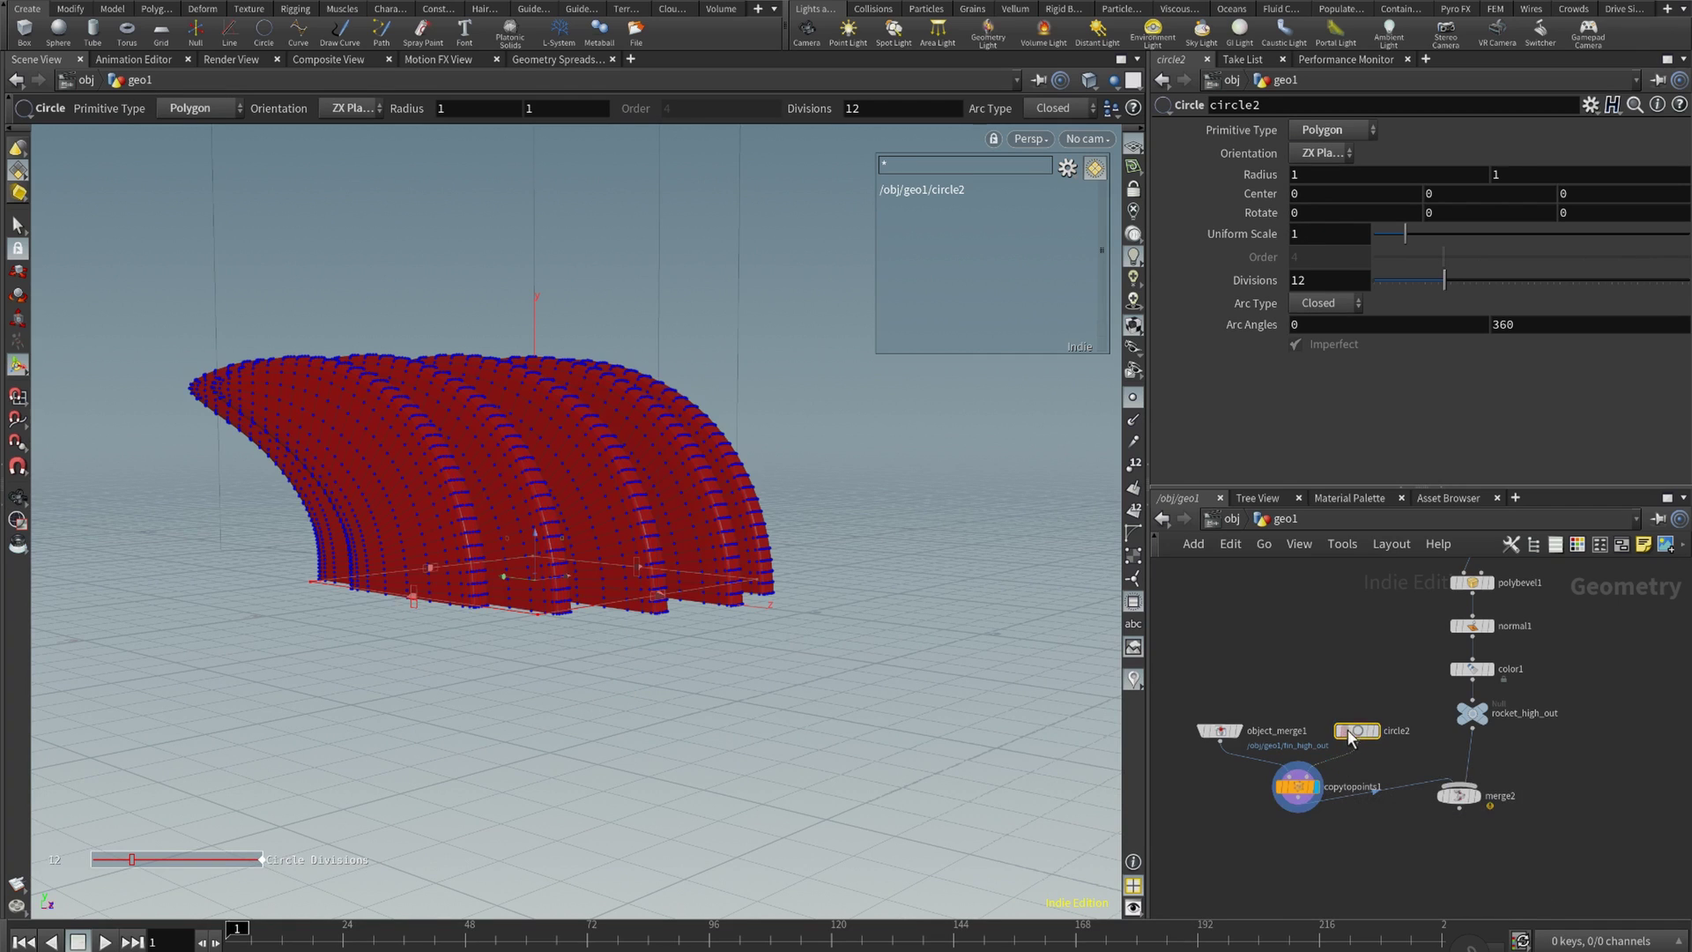
pyautogui.keyDown('alt'); pyautogui.moveTo(779, 580); pyautogui.dragTo(835, 661); pyautogui.keyUp('alt')
pyautogui.press('Return')
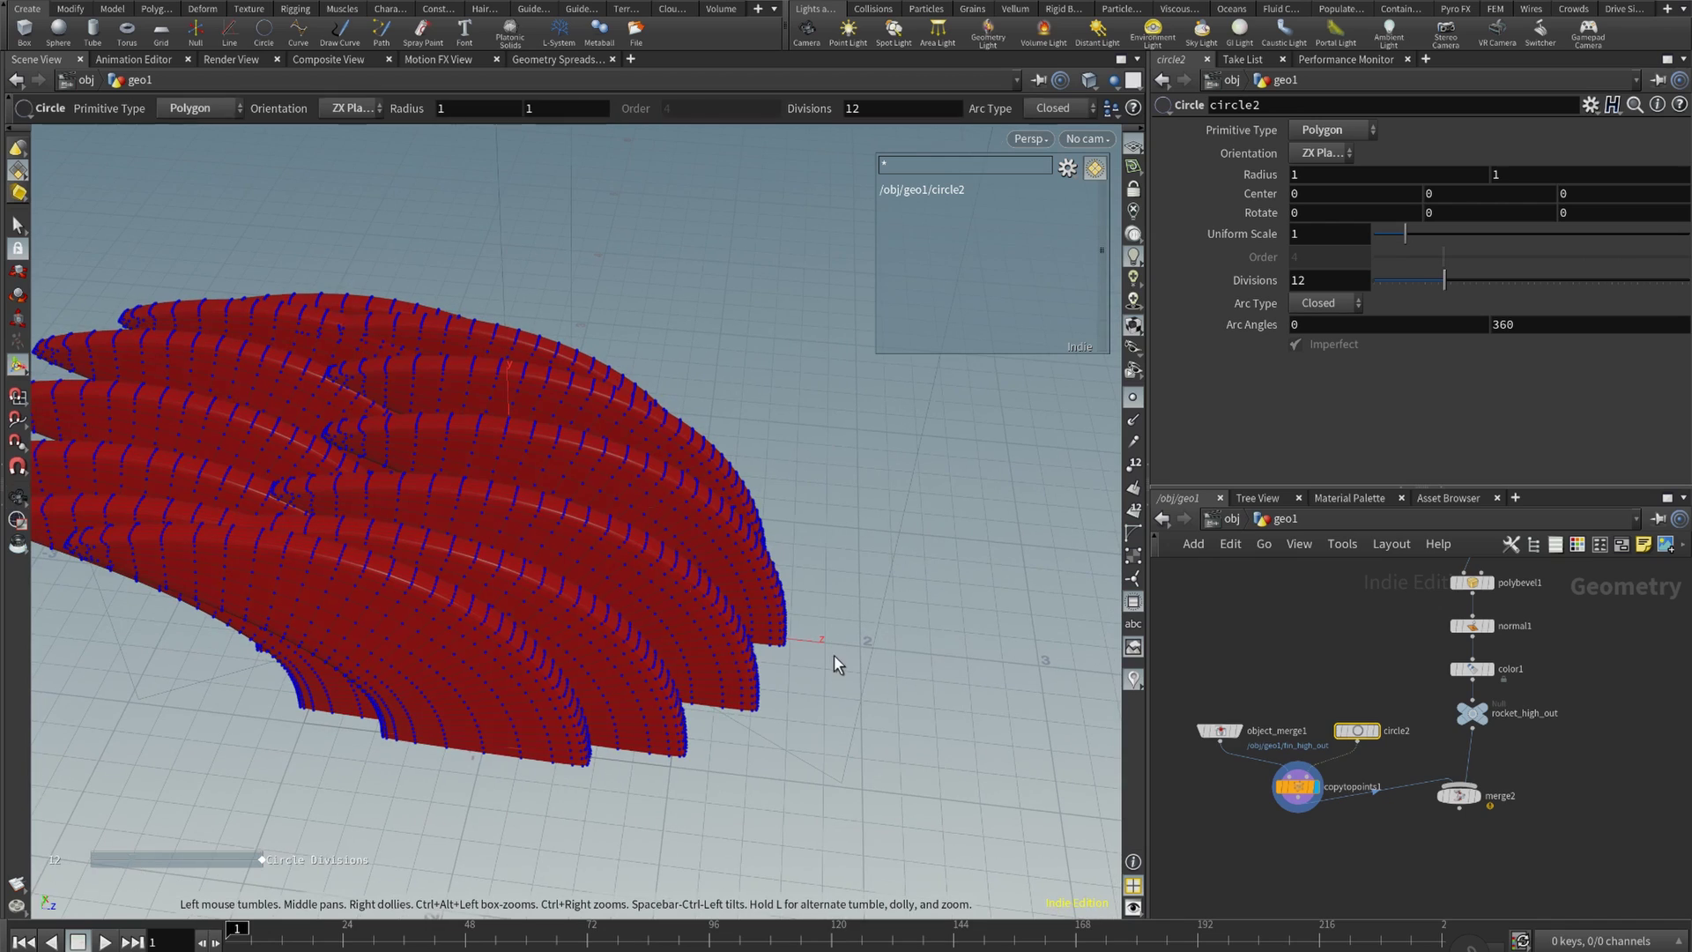
# - Display circle2 with its point normals turned on and examine which way they point
pyautogui.click(1360, 738)
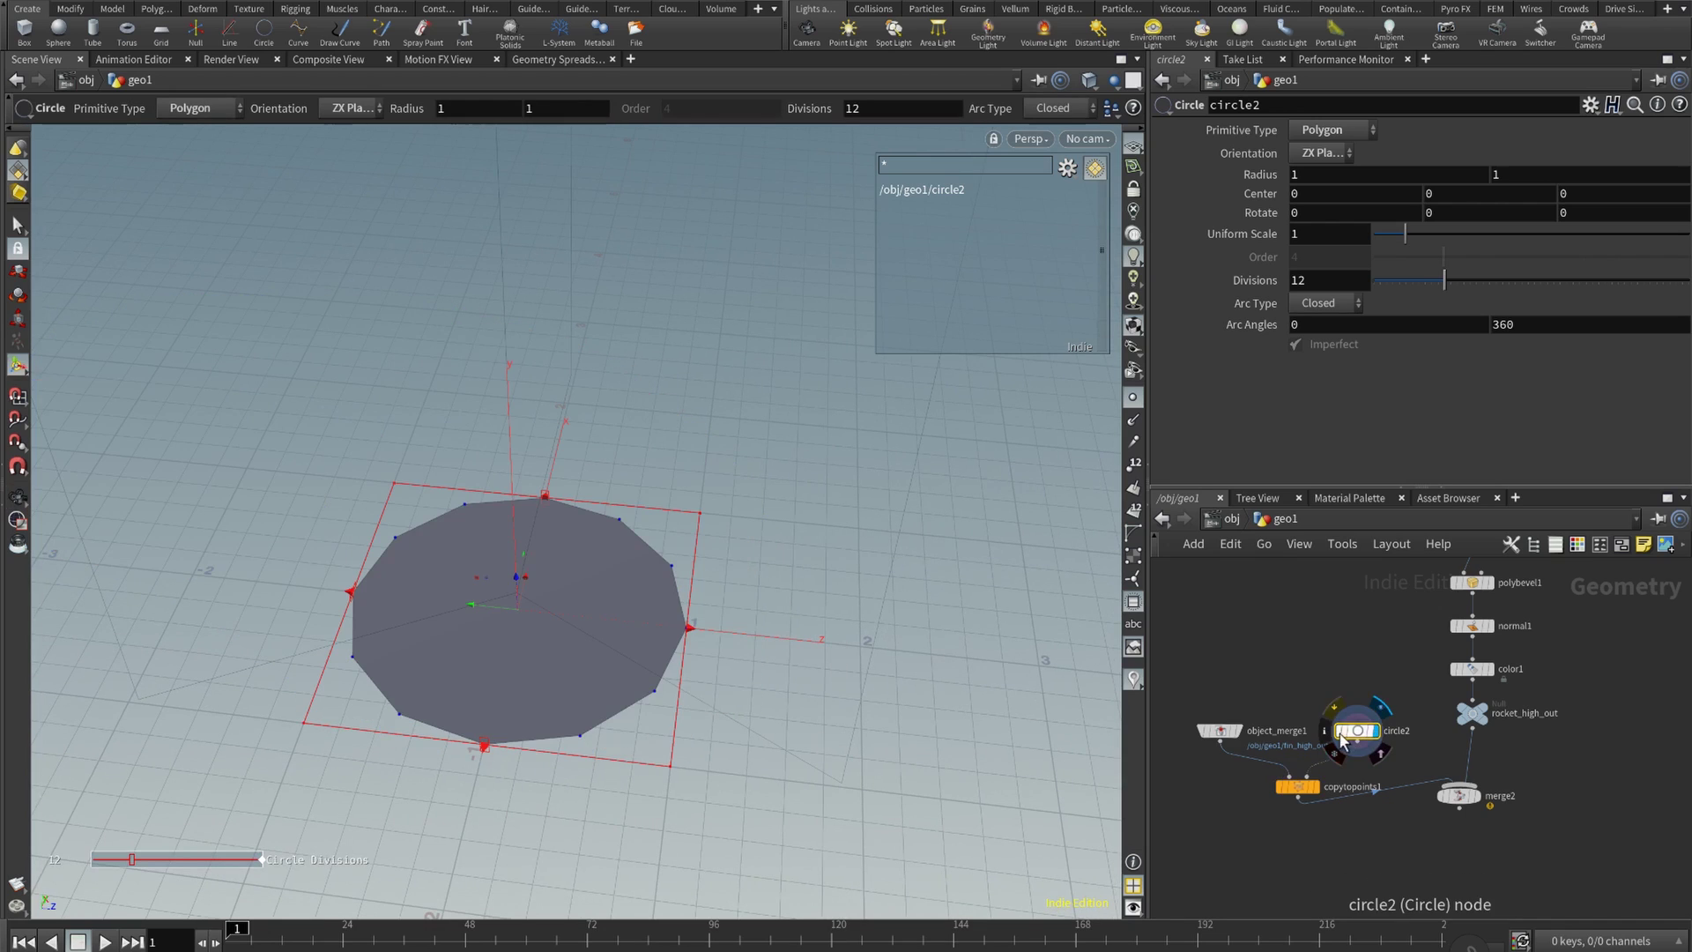
pyautogui.click(1135, 422)
pyautogui.press('Escape')
pyautogui.moveTo(605, 648); pyautogui.dragTo(638, 661)
pyautogui.press('Return')
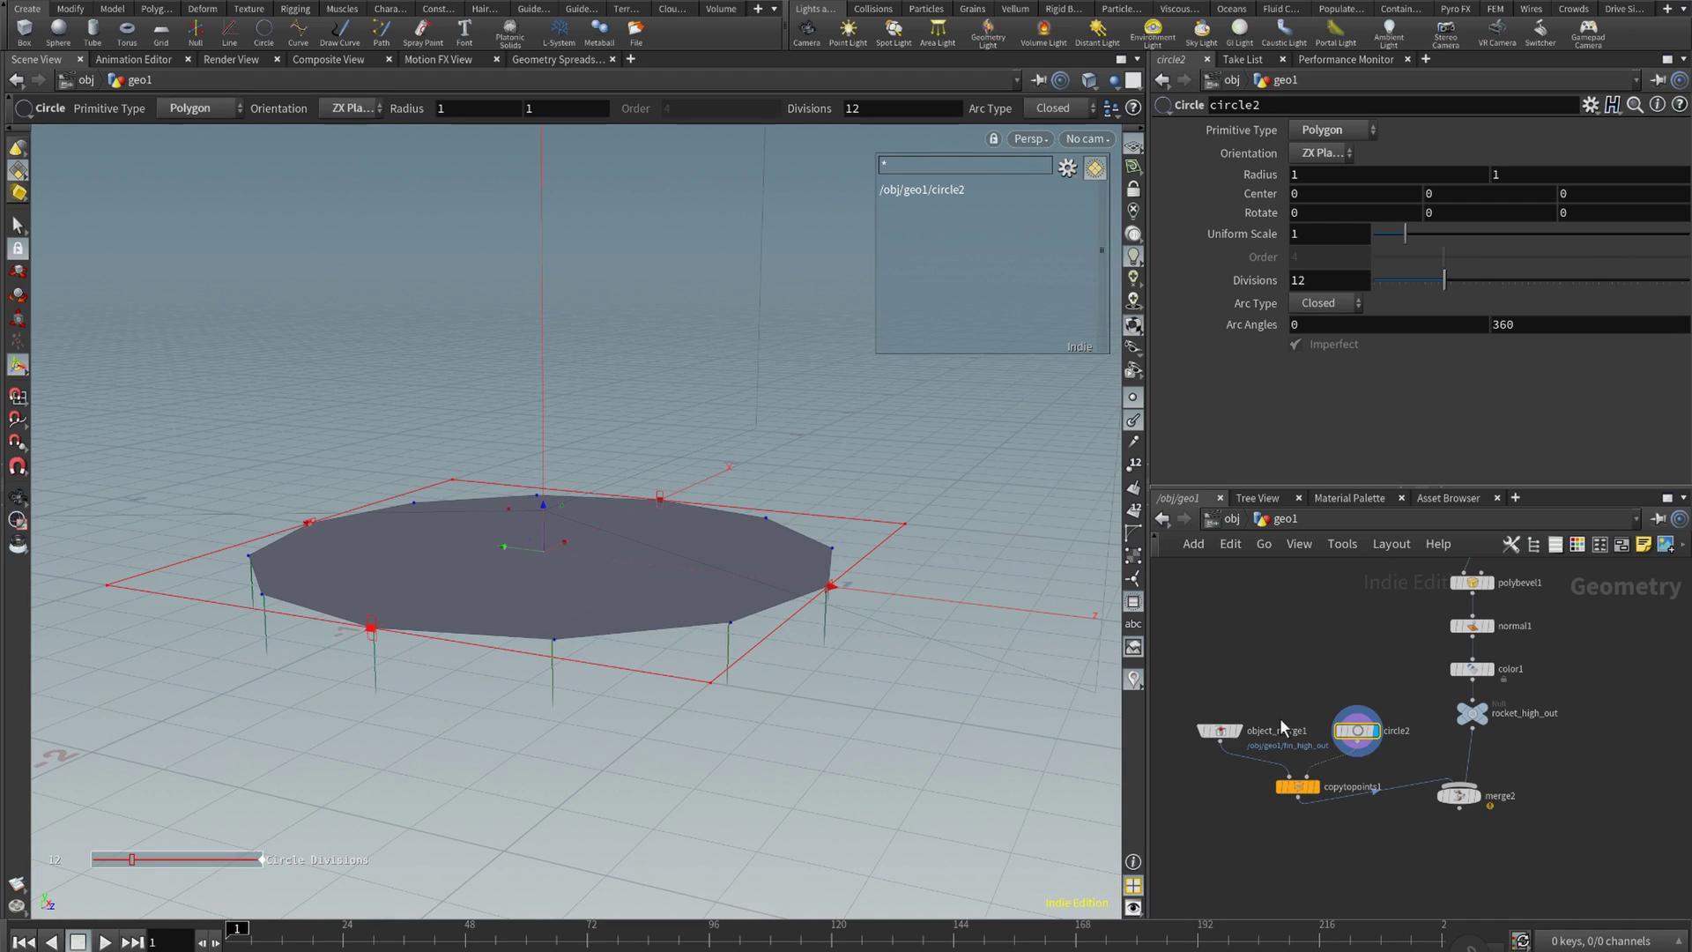
# - Display the Copy to Points output again and examine the copied fins with their normals showing
pyautogui.click(1315, 786)
pyautogui.press('Escape')
pyautogui.moveTo(939, 632); pyautogui.dragTo(831, 612)
pyautogui.moveTo(831, 612); pyautogui.dragTo(782, 535, button='middle')
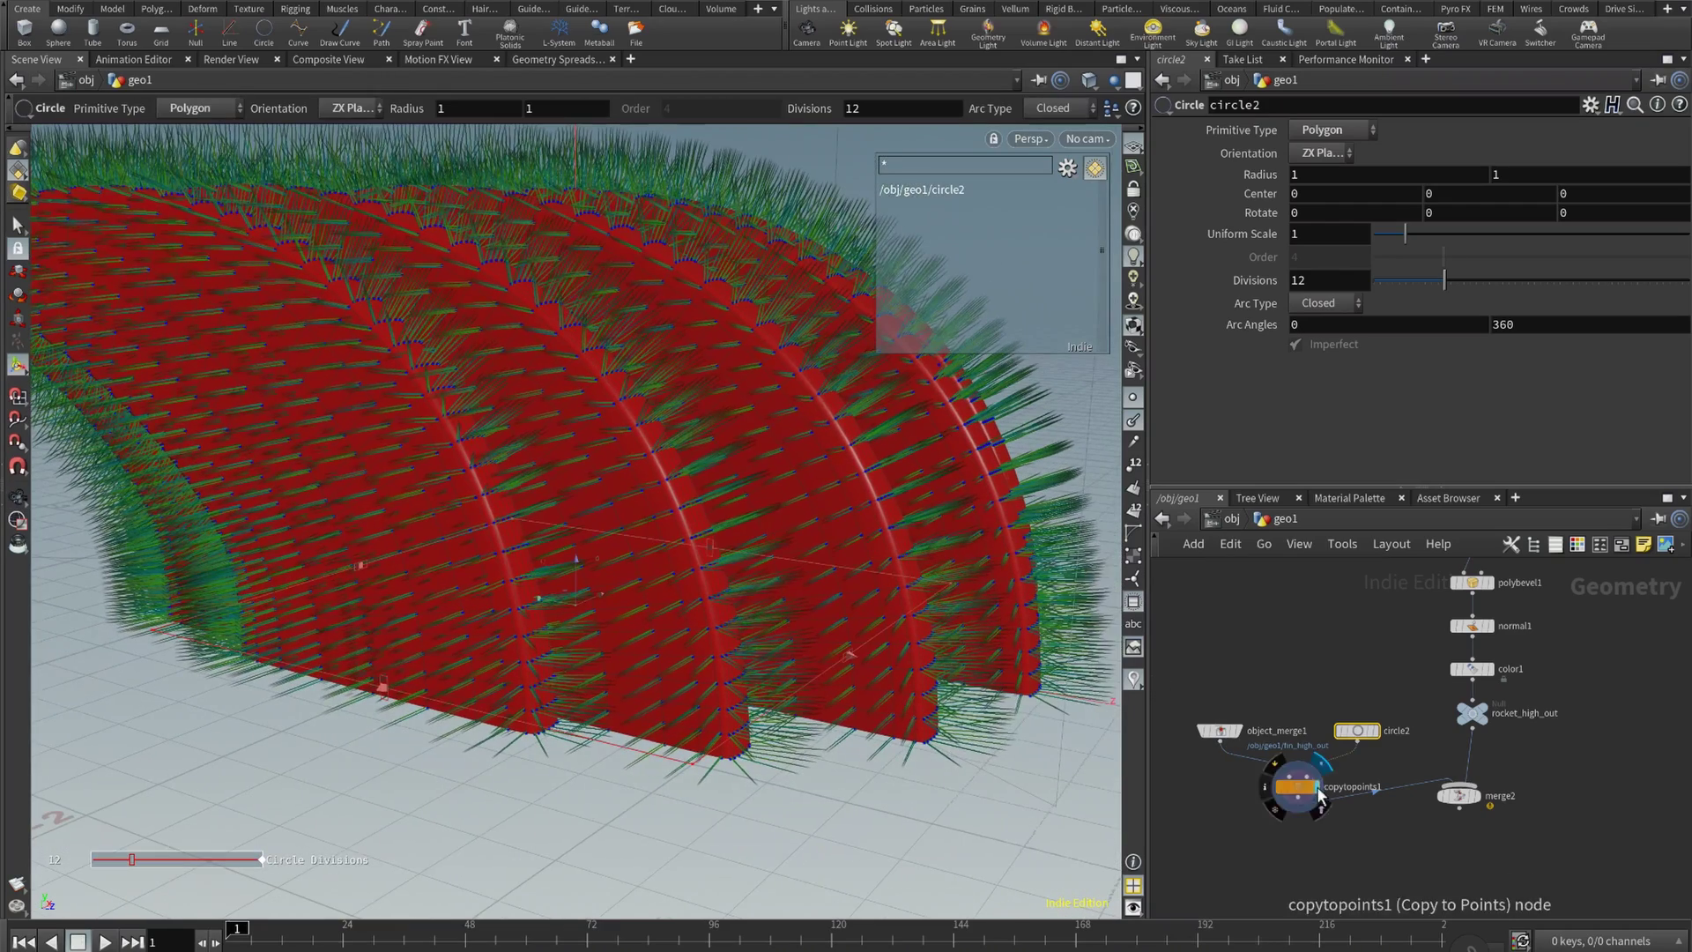
# - Move circle2 up and insert a PolyFrame node between it and Copy to Points
pyautogui.moveTo(1363, 733); pyautogui.dragTo(1371, 687)
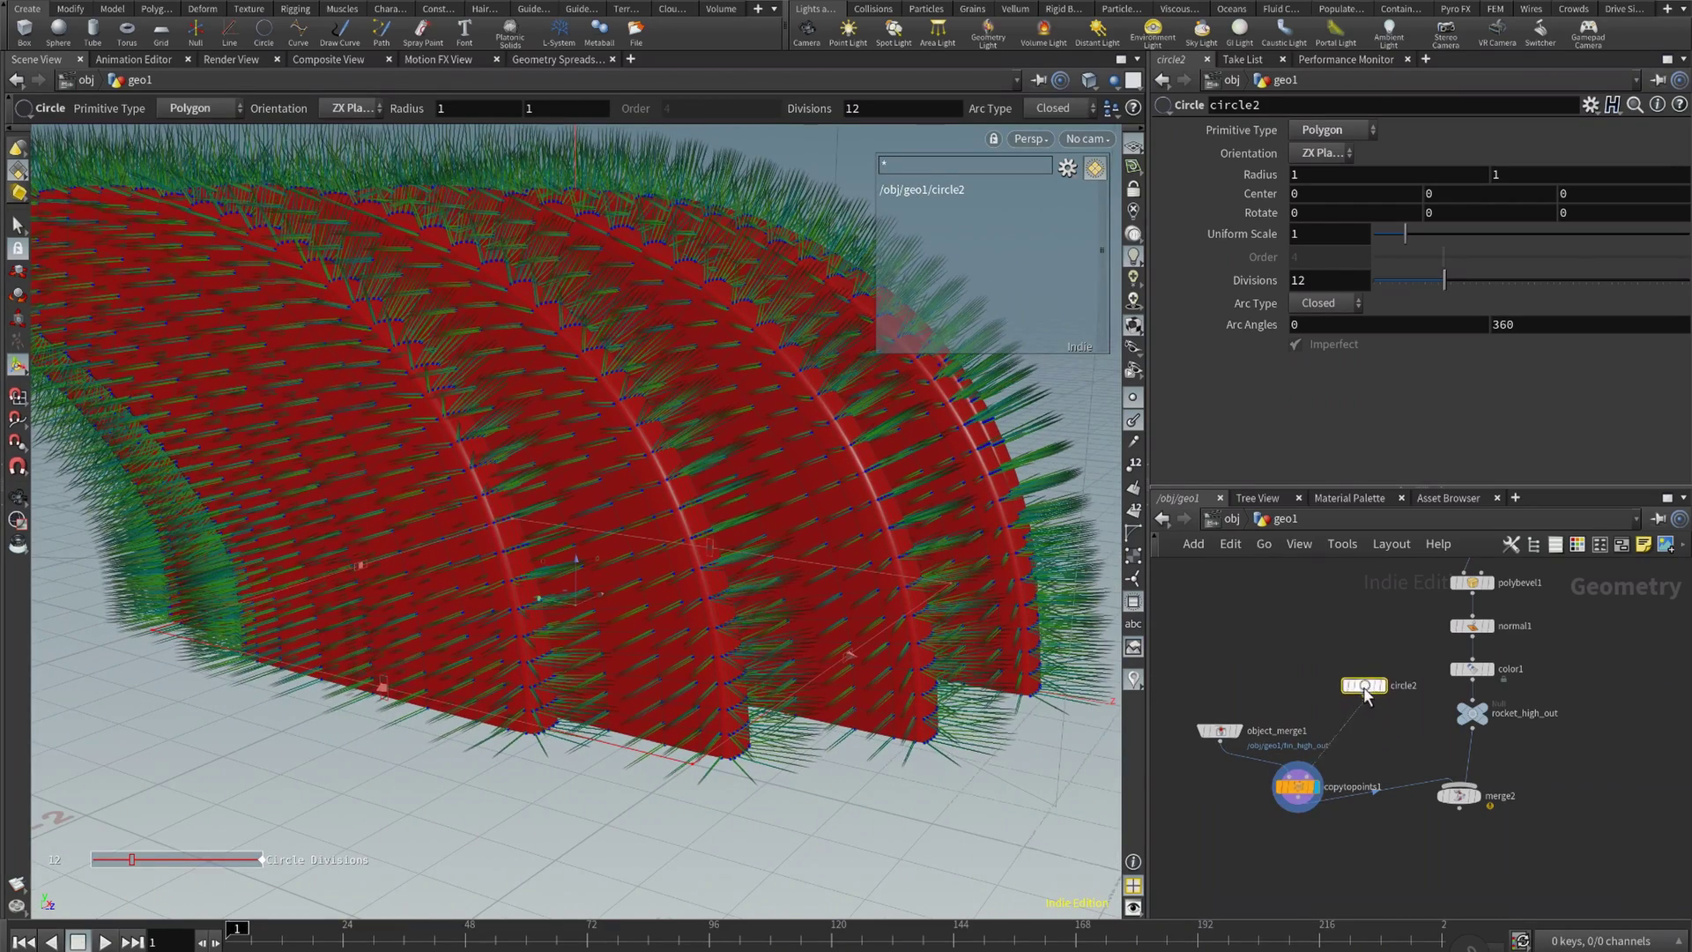
pyautogui.press('Tab')
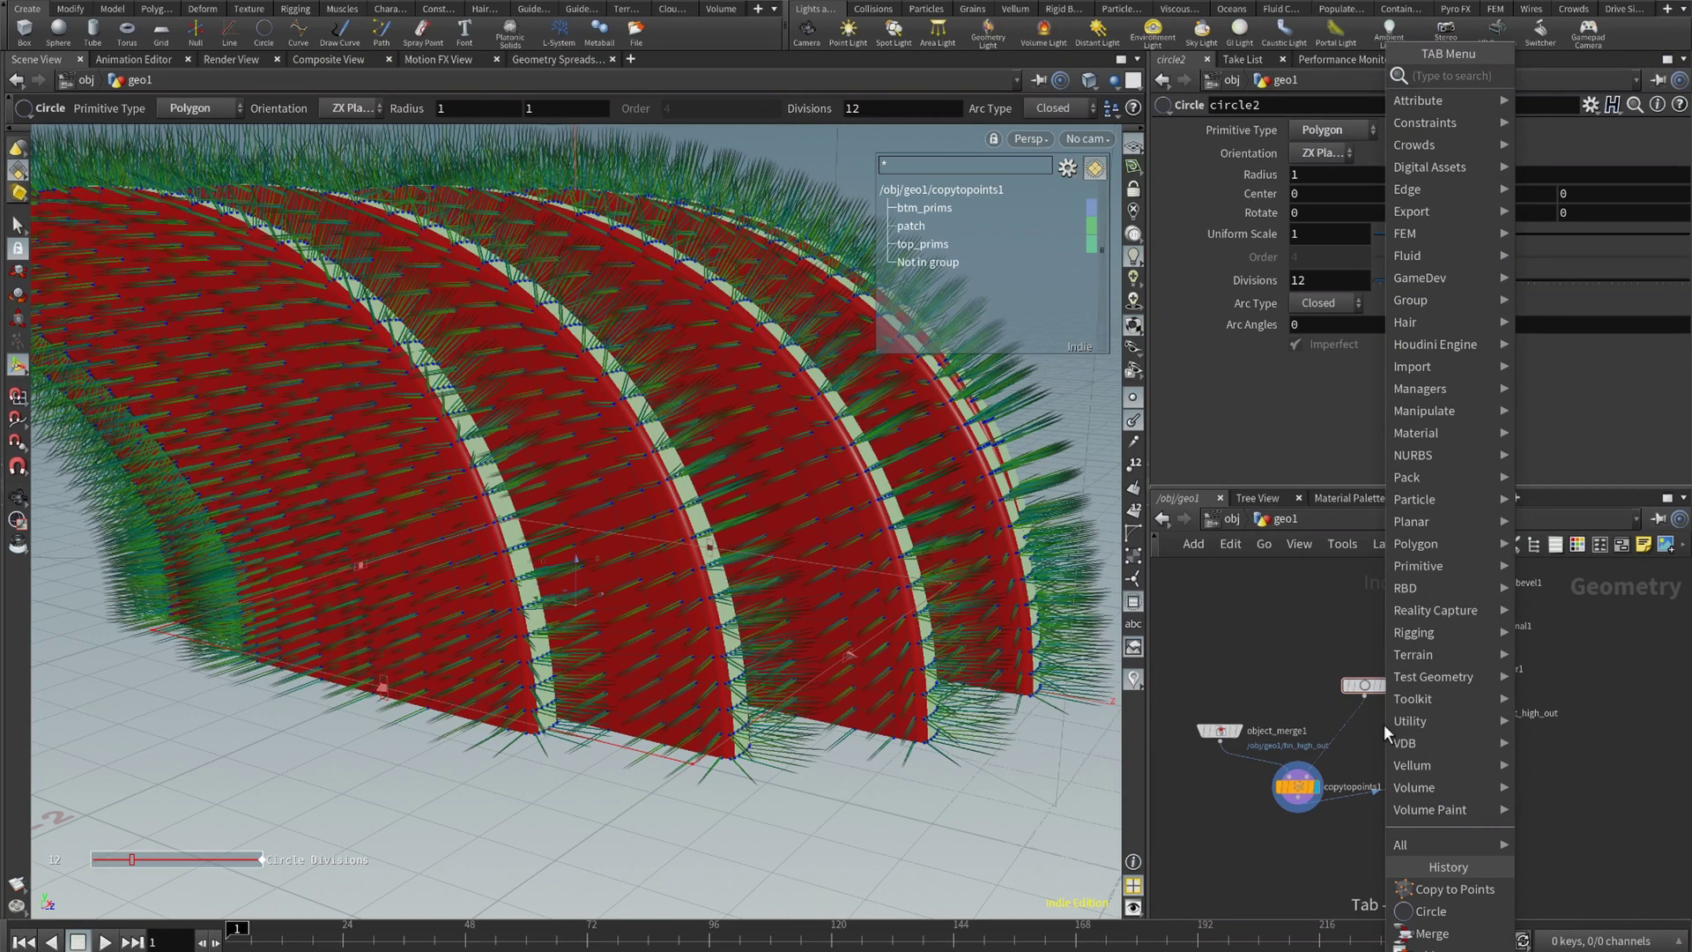
pyautogui.write('polyframe')
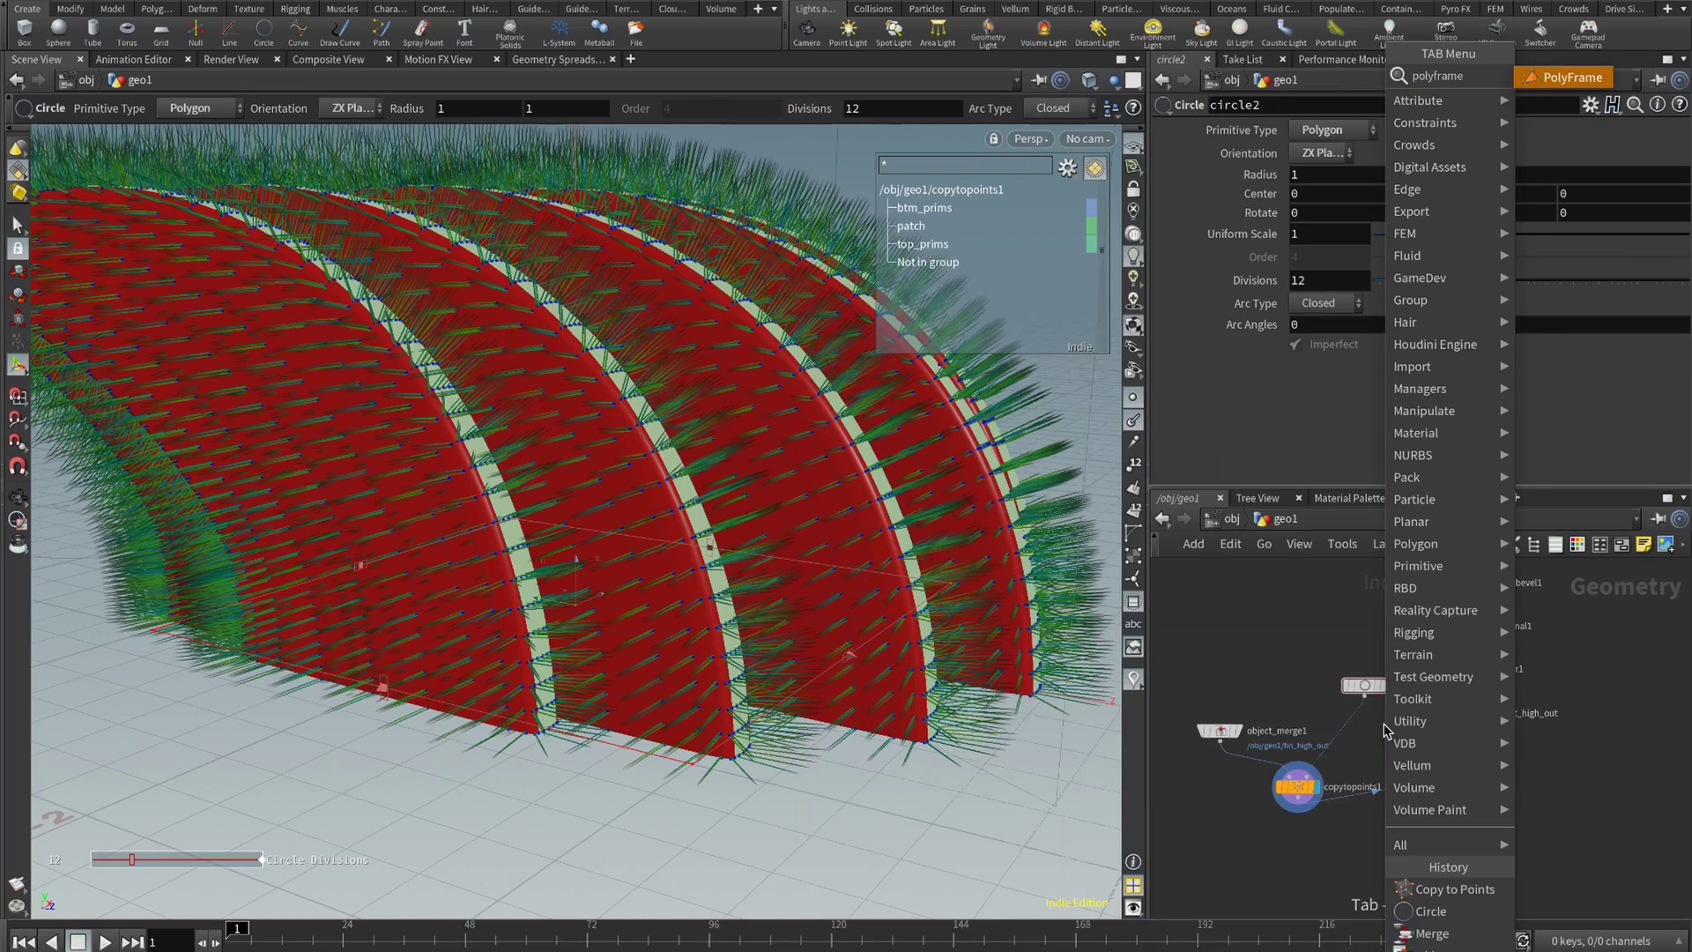
pyautogui.press('Return')
pyautogui.click(1363, 730)
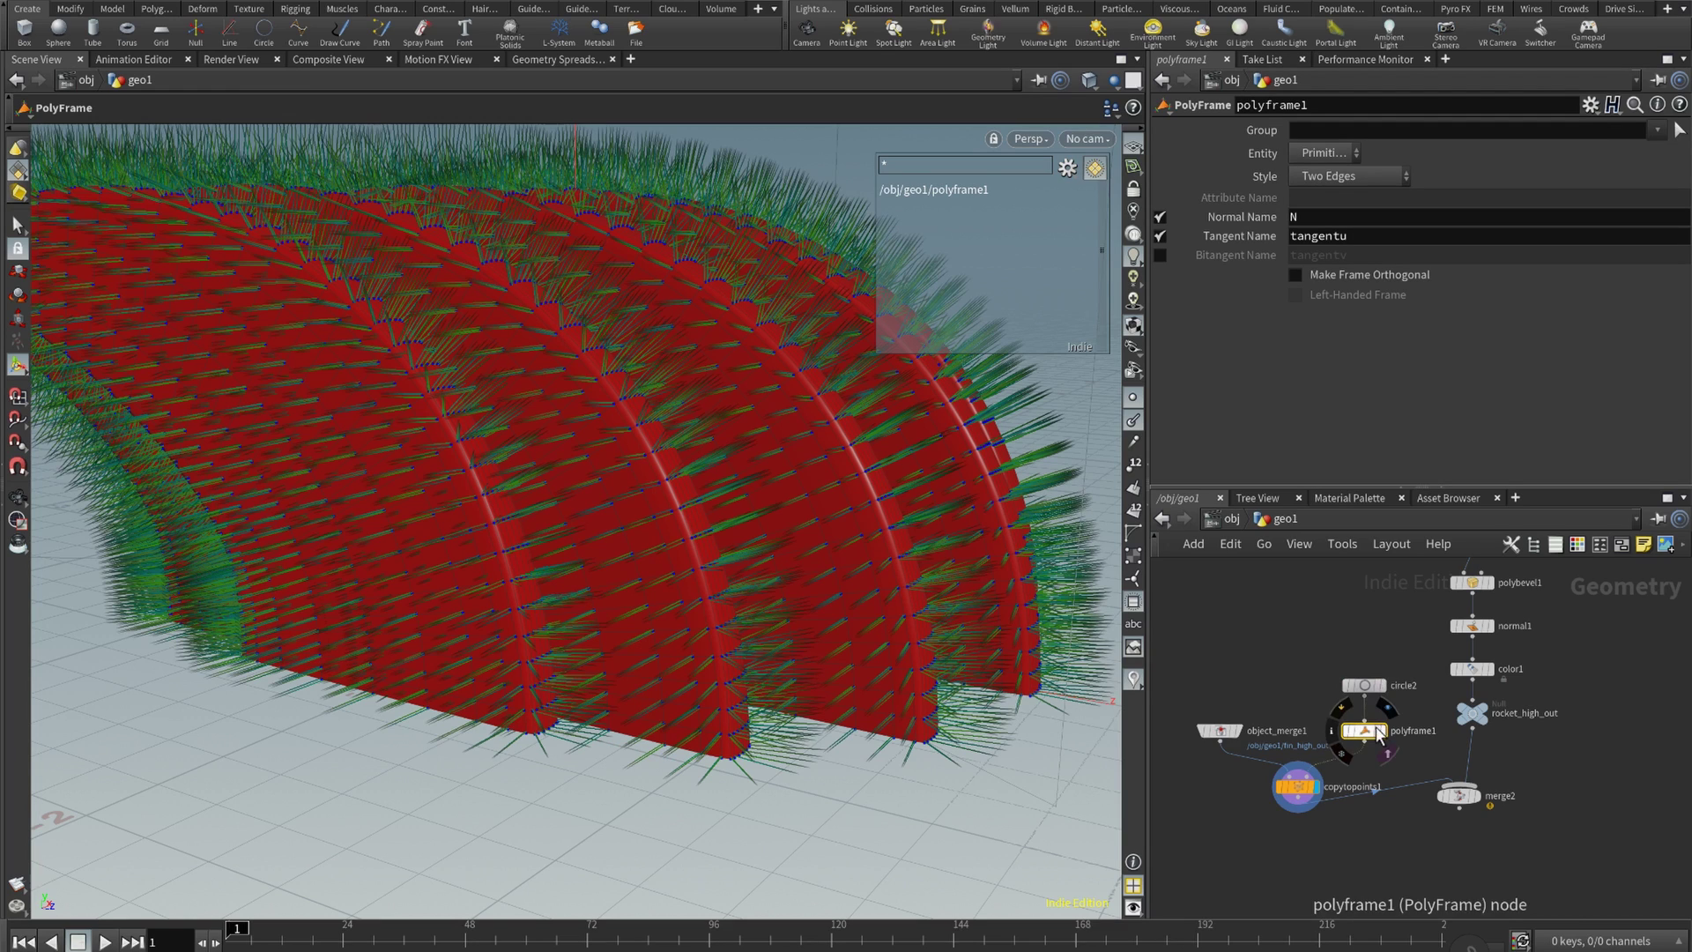
# - Disable the PolyFrame's Normal Name output and set its Tangent Name to N
pyautogui.click(1160, 216)
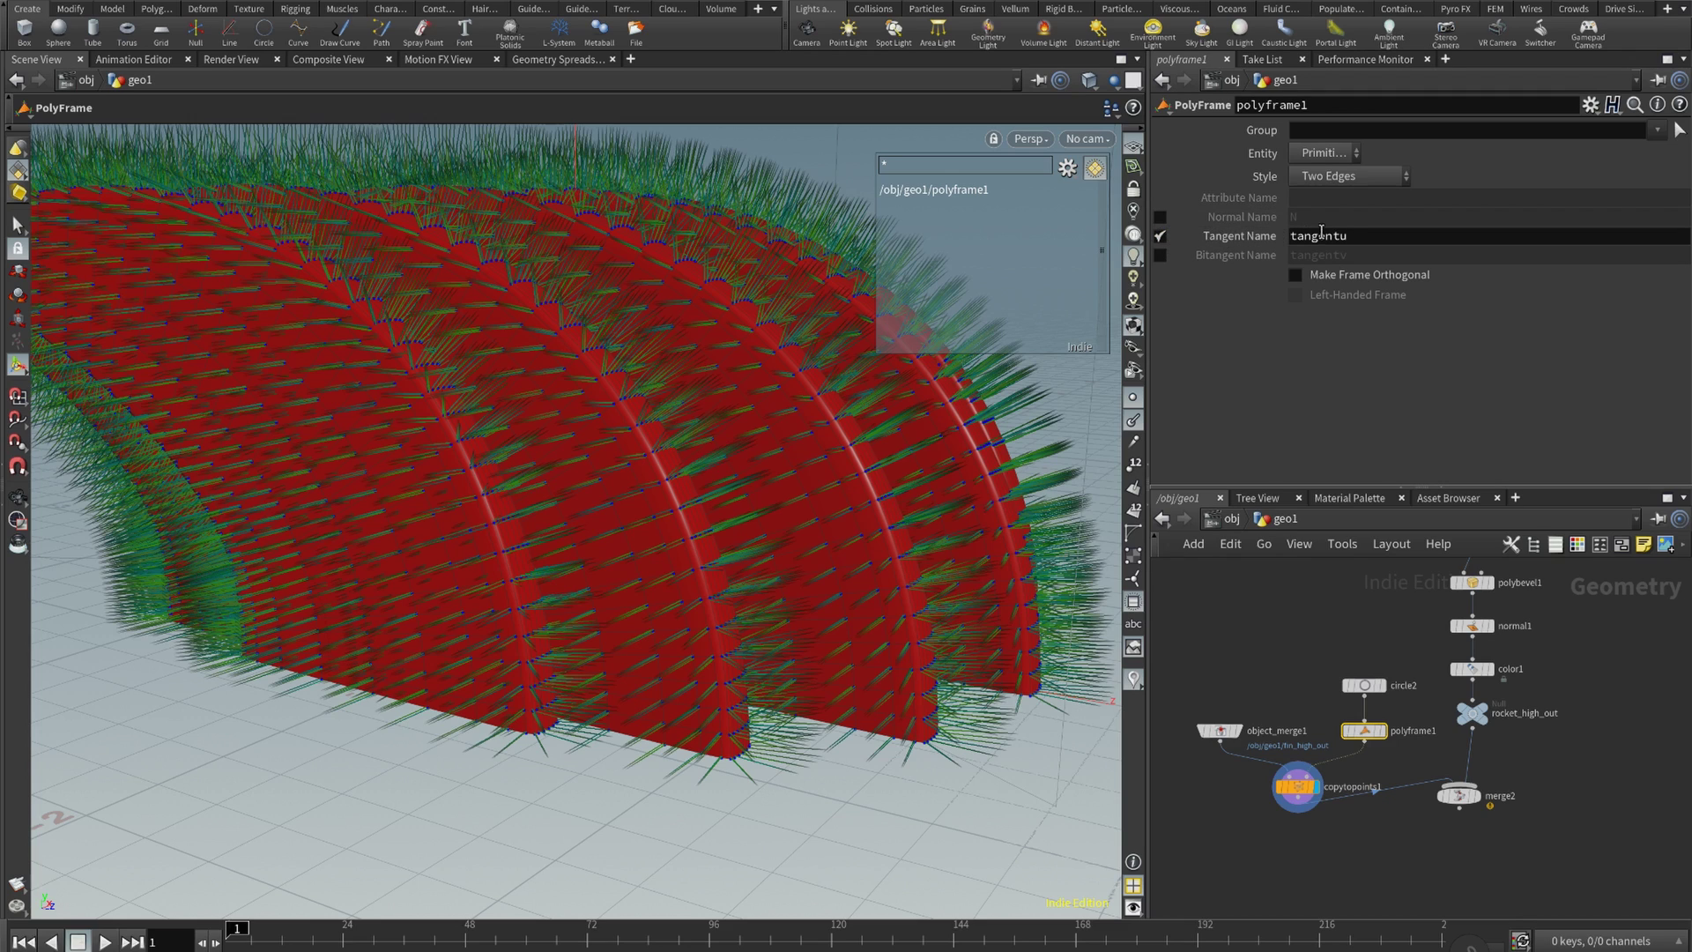
pyautogui.doubleClick(1340, 236)
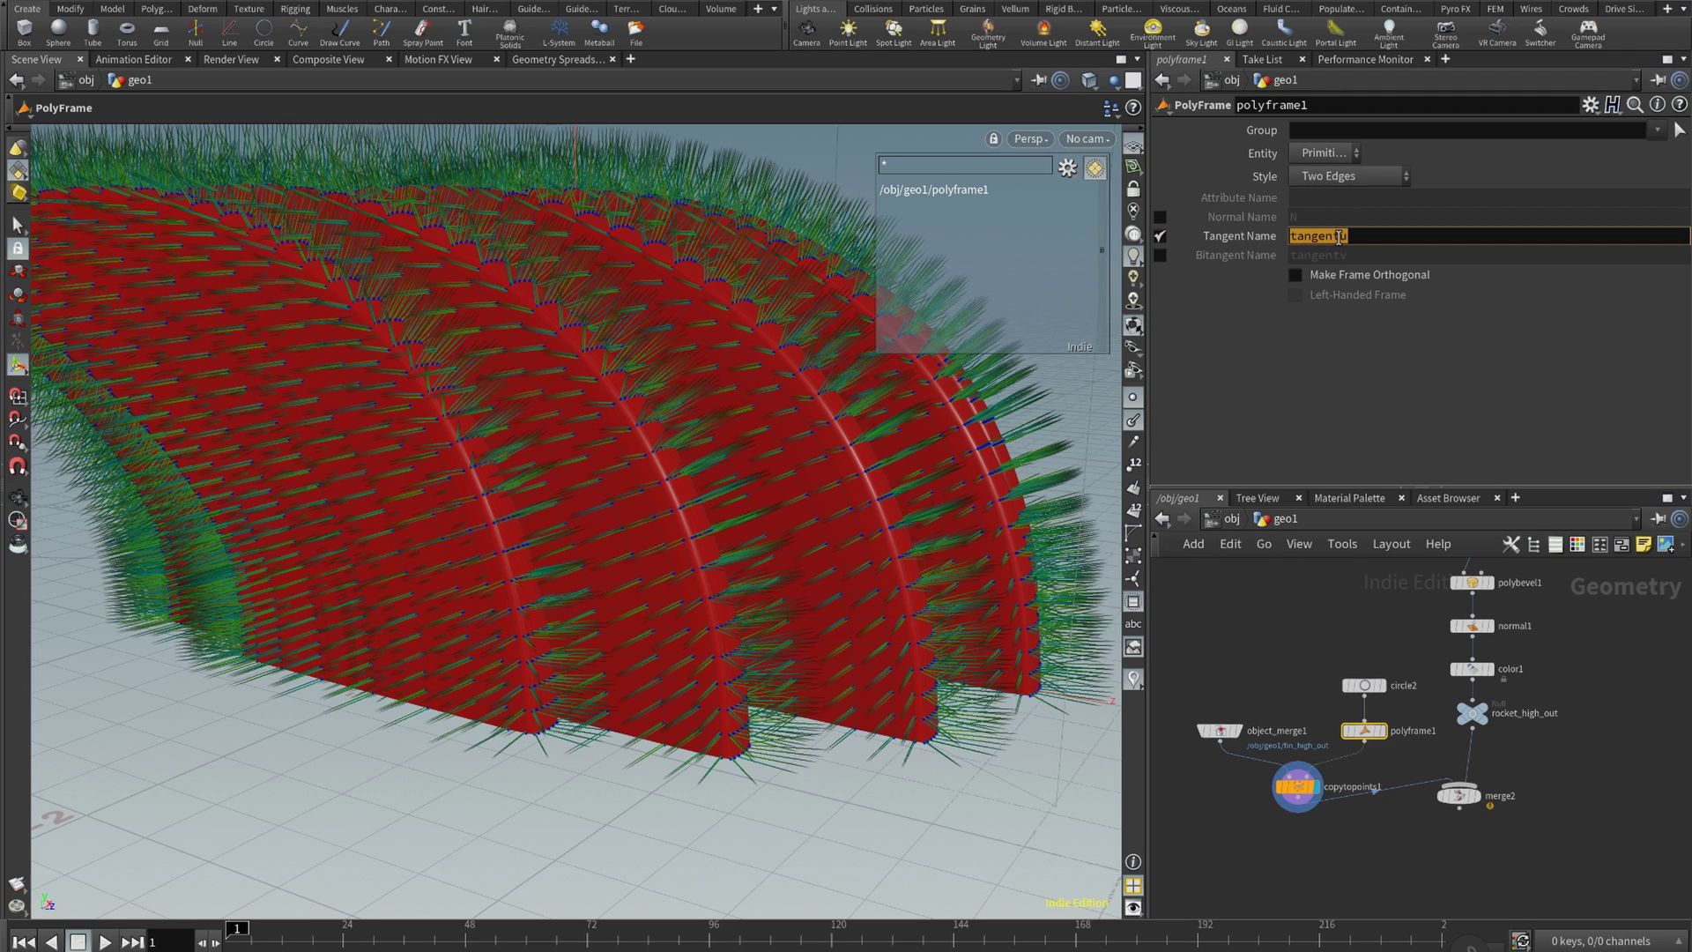
pyautogui.write('N')
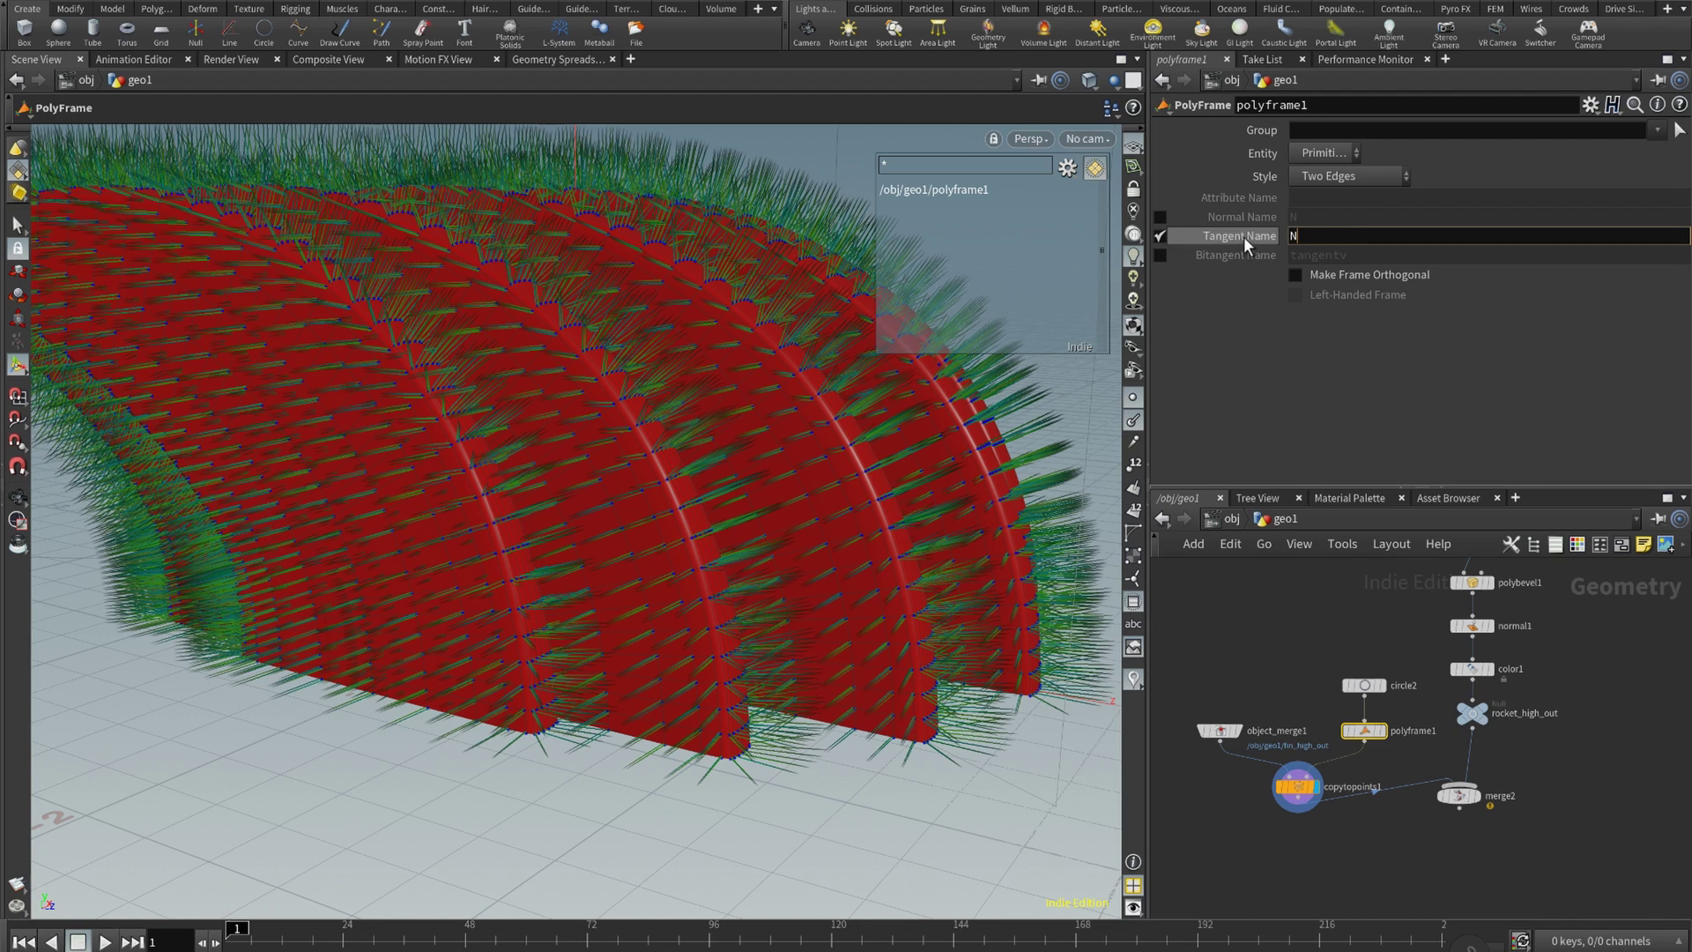
pyautogui.press('Return')
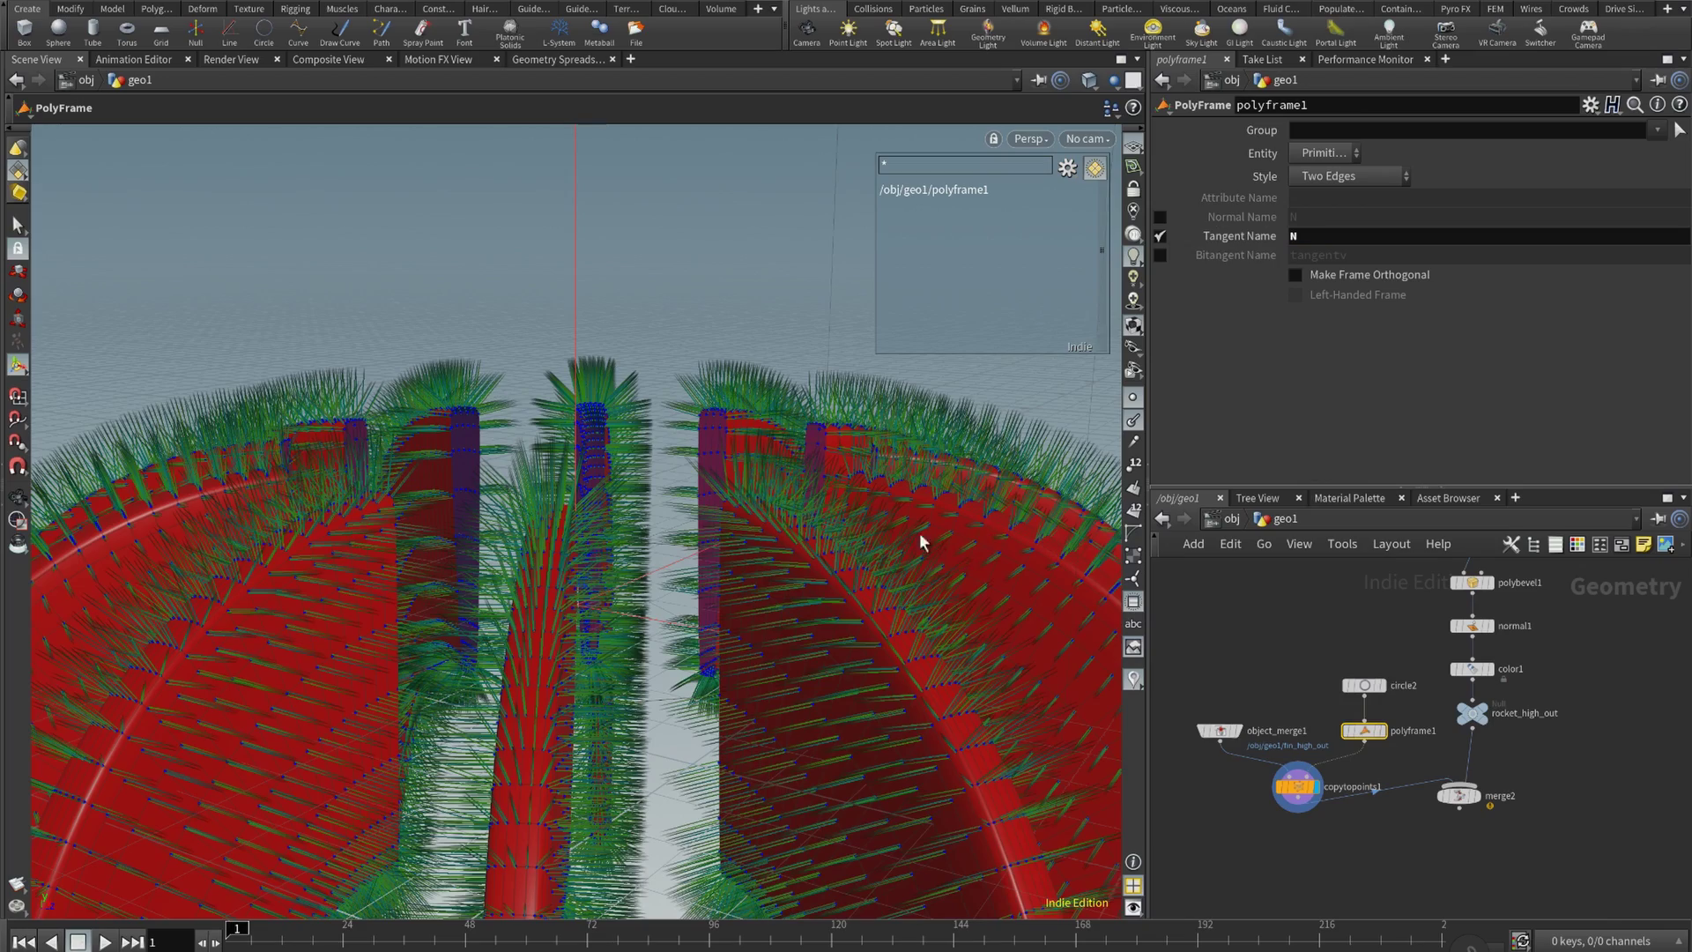
# - Display the PolyFrame node's output and examine the directions of the normals around the circle
pyautogui.moveTo(839, 572); pyautogui.dragTo(945, 611)
pyautogui.click(1364, 686)
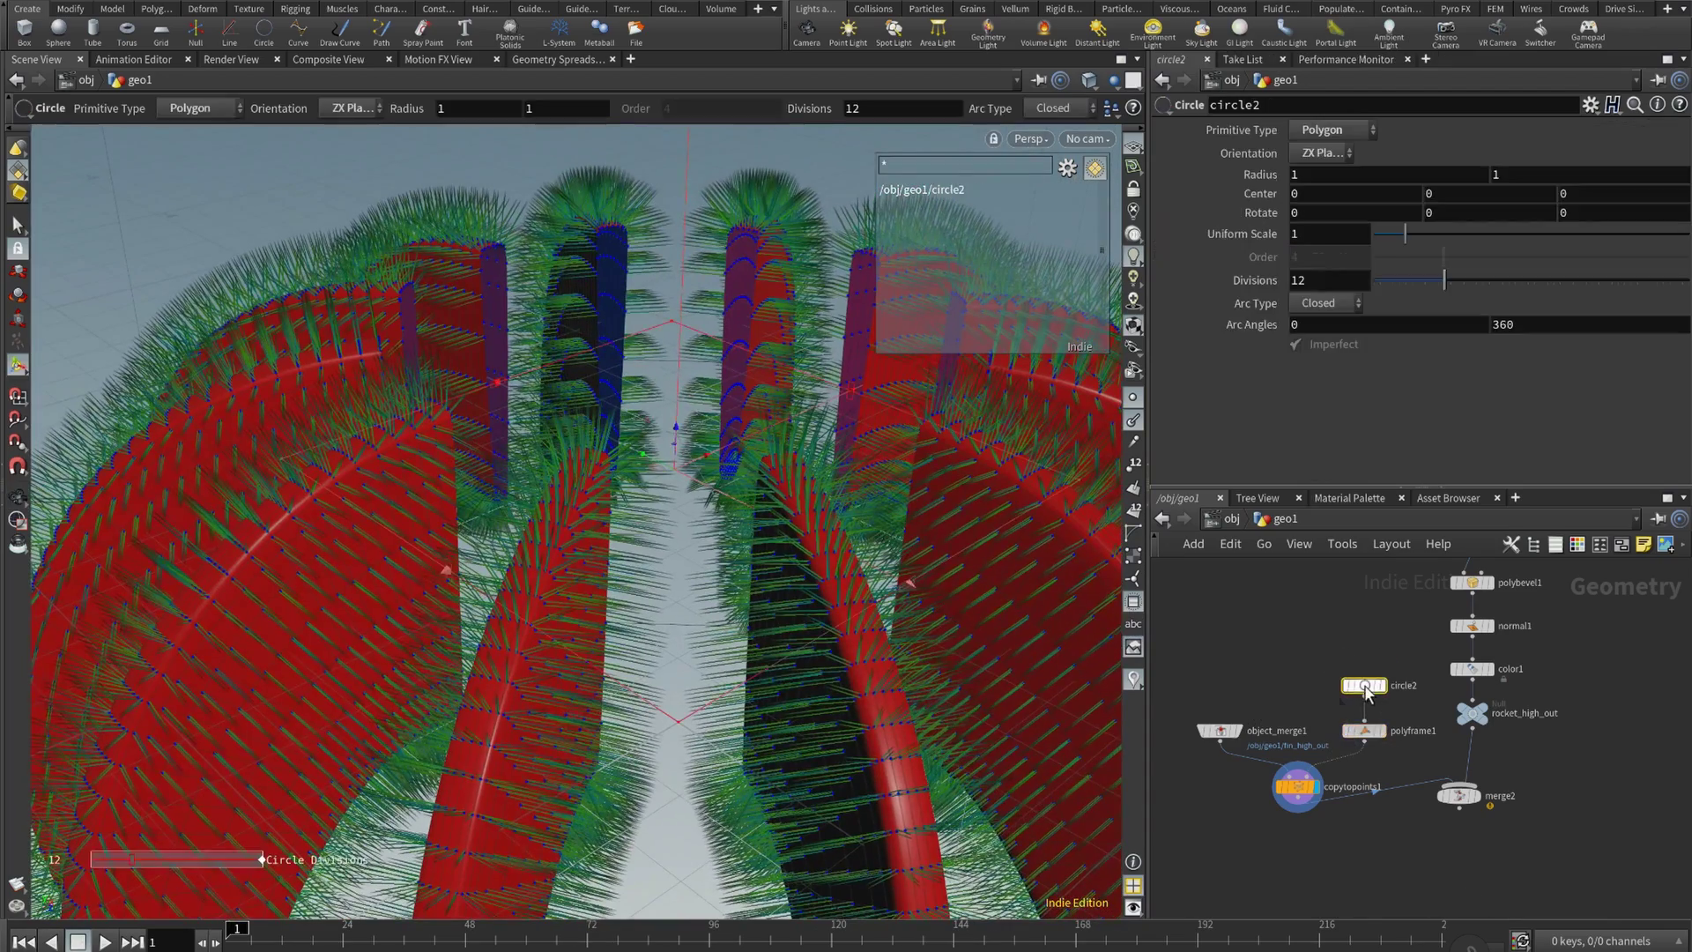
pyautogui.click(1365, 730)
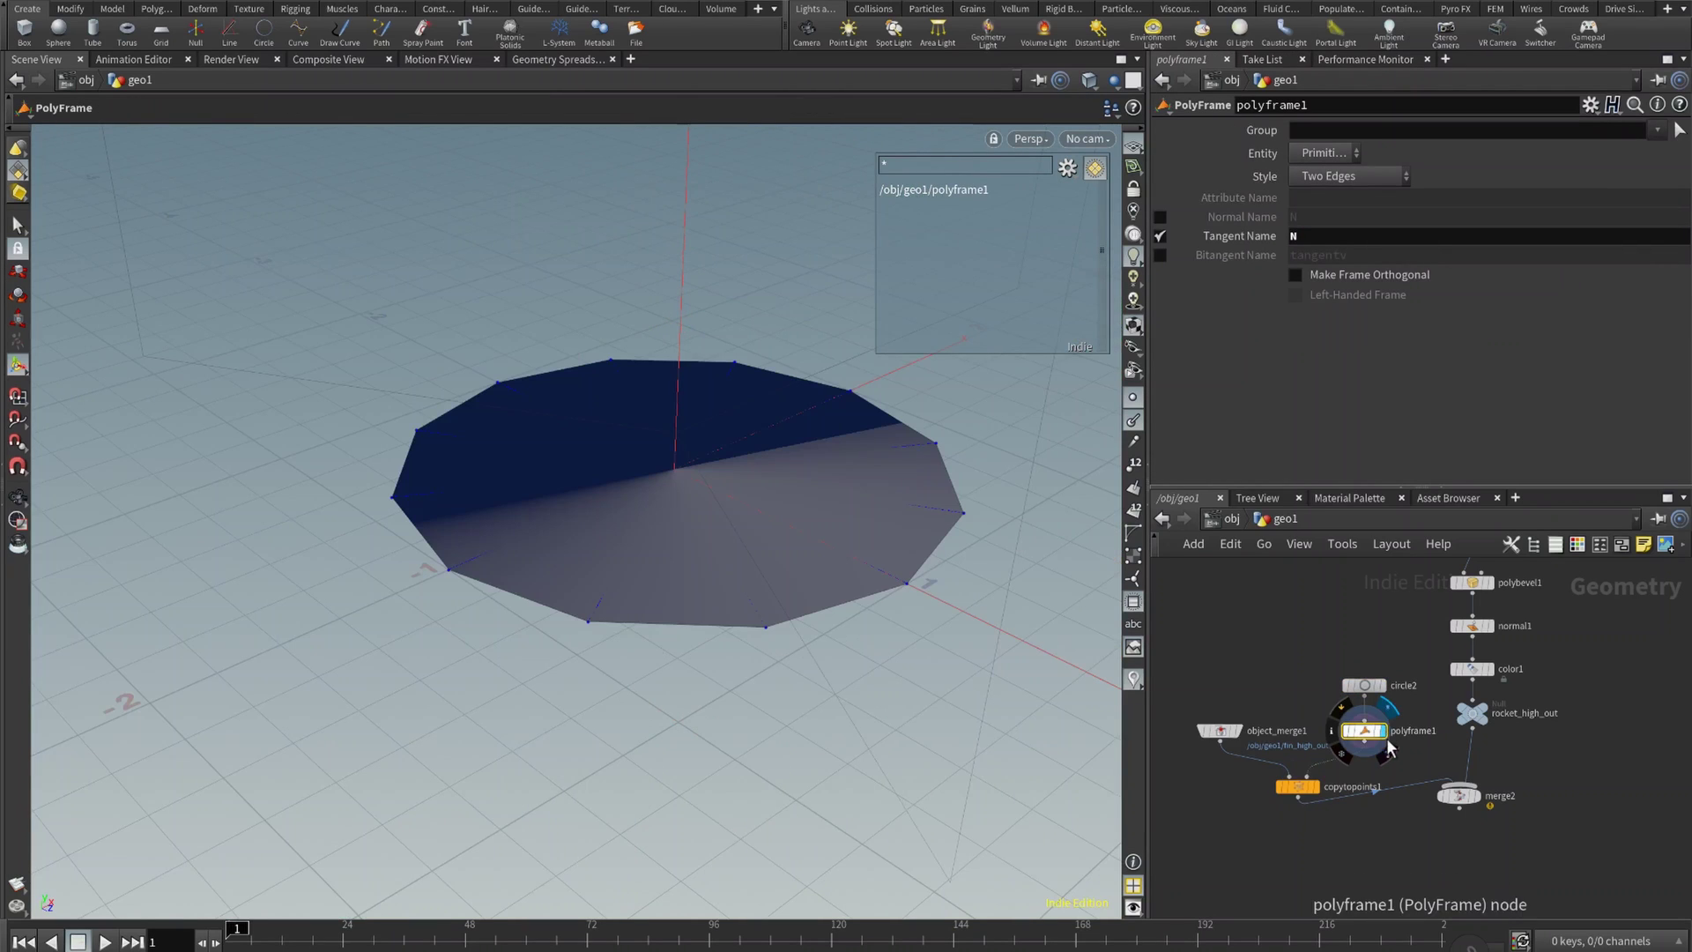
pyautogui.click(1382, 730)
pyautogui.moveTo(769, 440); pyautogui.dragTo(1001, 491)
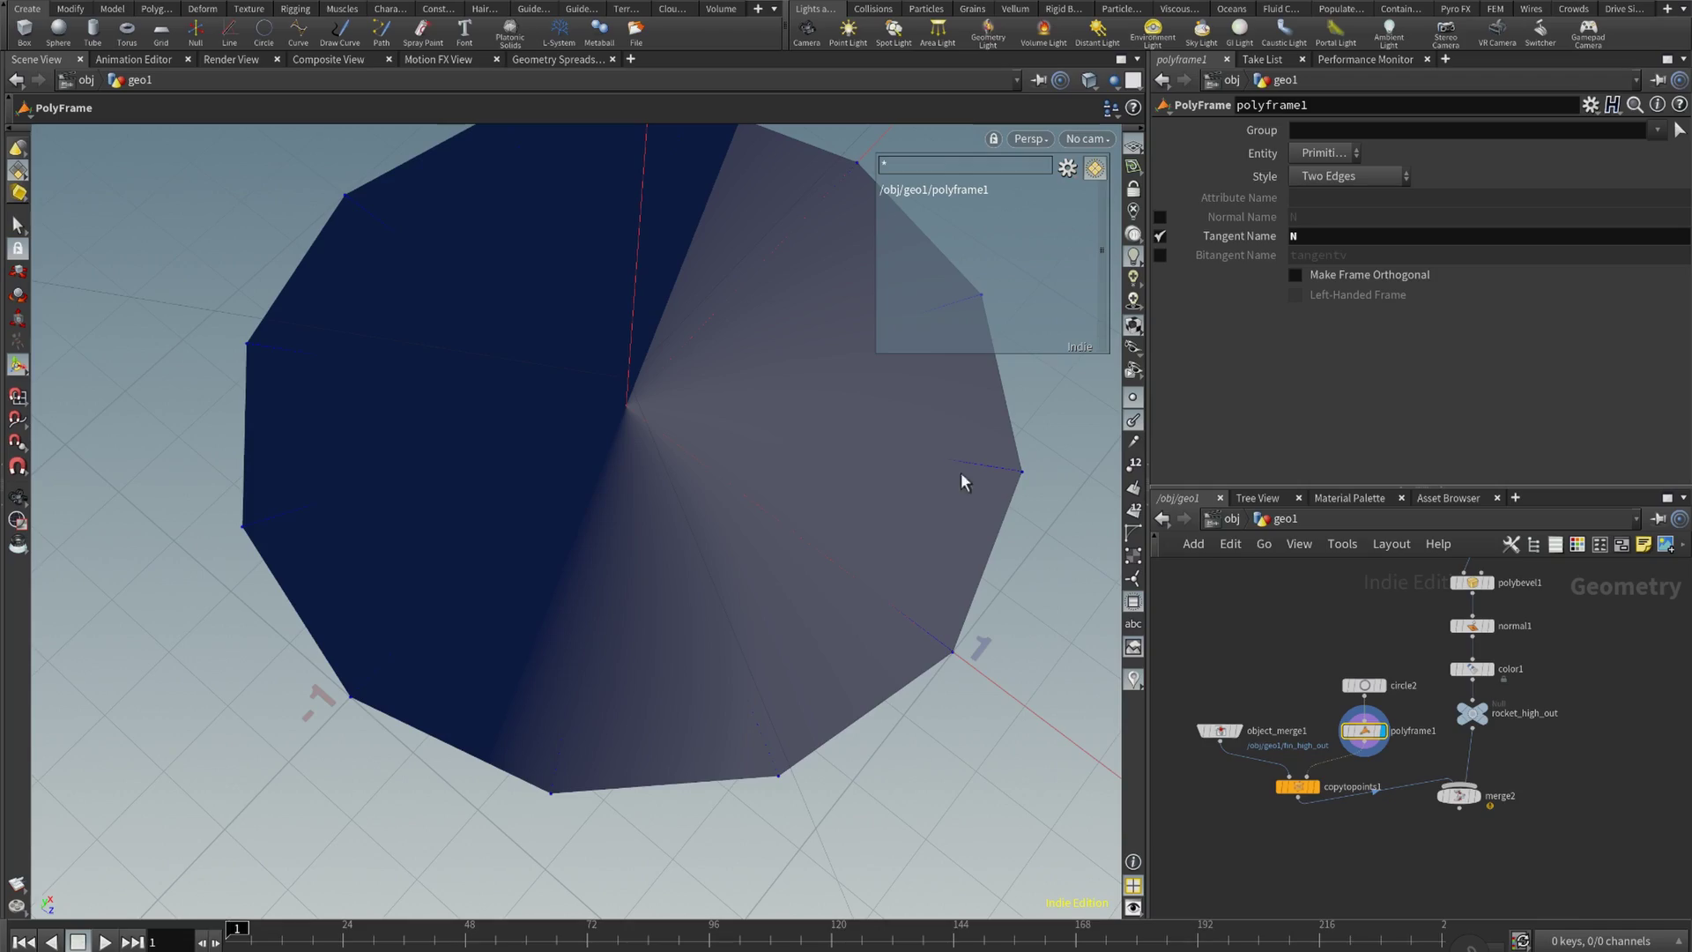
# - Display the Copy to Points output, hide the point normals and point markers, and inspect the ring of fins
pyautogui.click(1315, 787)
pyautogui.moveTo(793, 553); pyautogui.dragTo(820, 494)
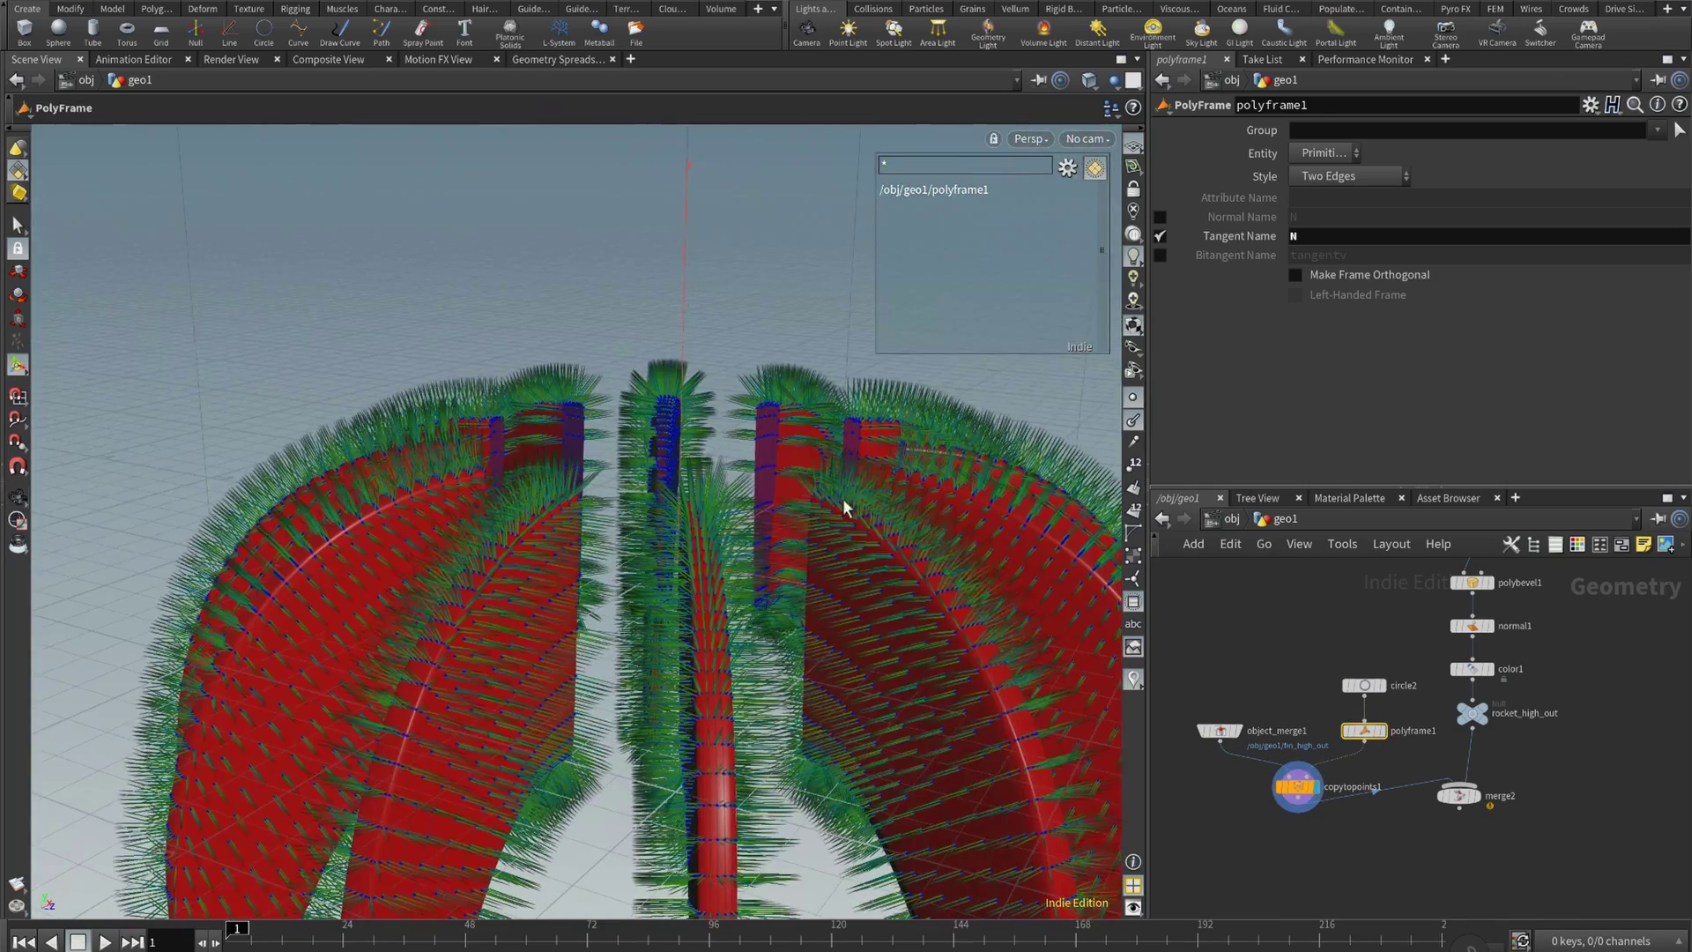
pyautogui.click(1135, 419)
pyautogui.moveTo(699, 517); pyautogui.dragTo(798, 572)
pyautogui.click(1134, 370)
pyautogui.press('space')
pyautogui.moveTo(794, 453); pyautogui.dragTo(676, 462)
pyautogui.moveTo(737, 555); pyautogui.dragTo(689, 550)
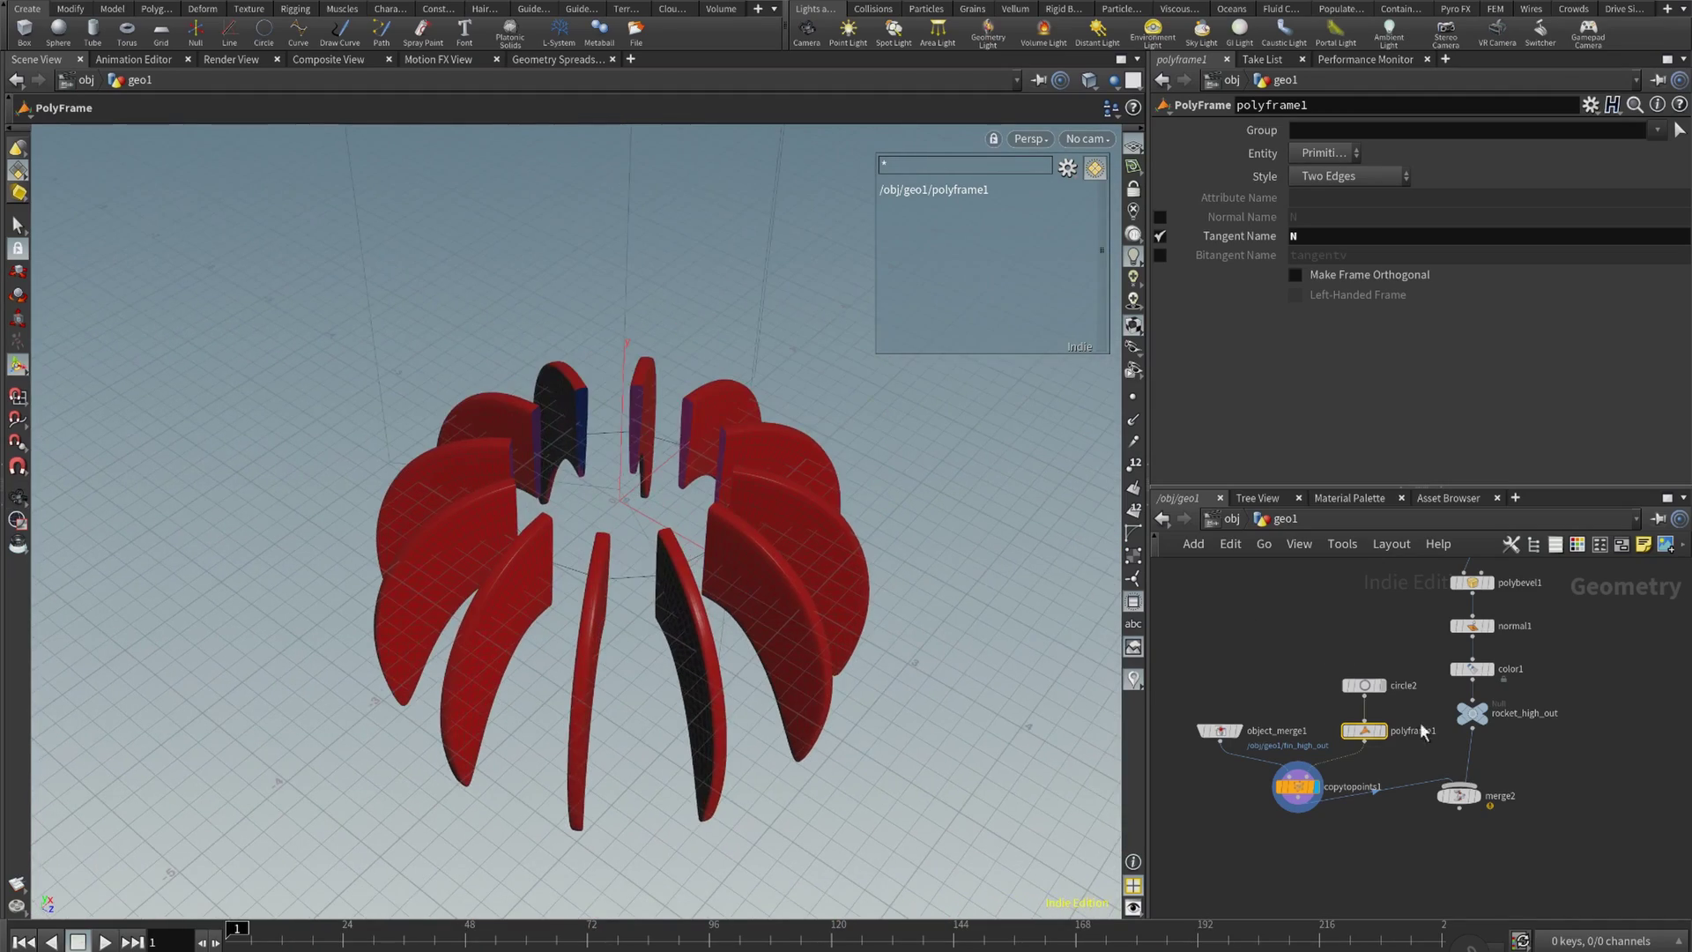
# - Move Copy to Points and its input nodes slightly higher in the network, leaving more room above merge2
pyautogui.moveTo(1305, 806); pyautogui.dragTo(1299, 764)
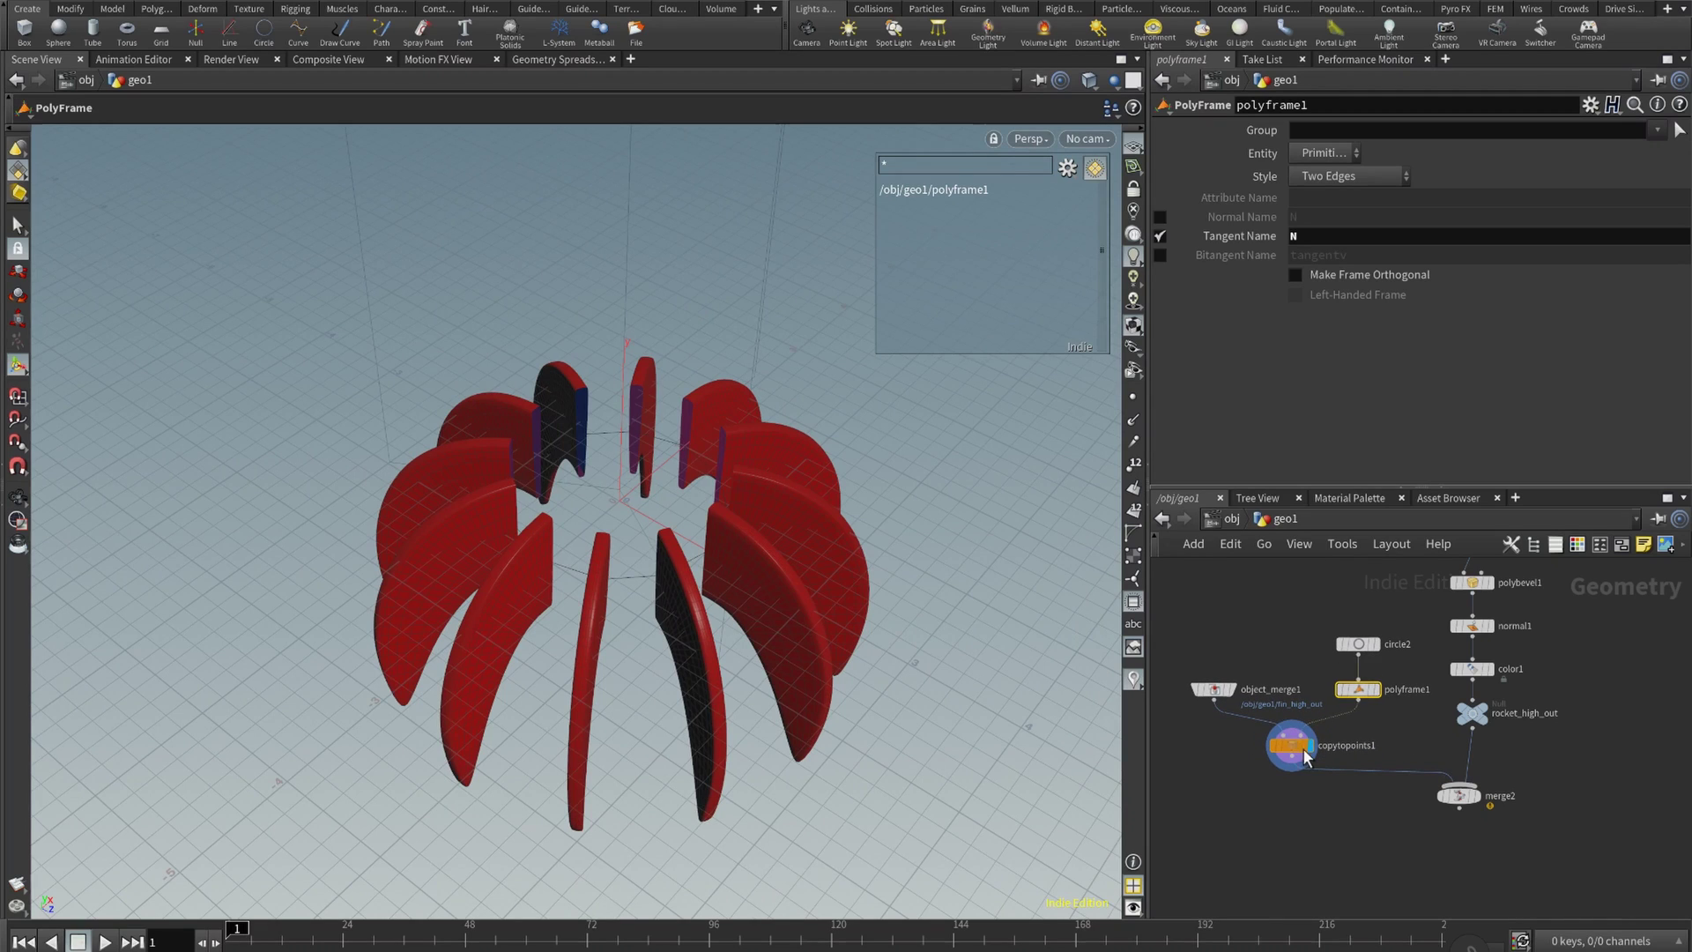
pyautogui.moveTo(1636, 771); pyautogui.dragTo(1605, 828, button='middle')
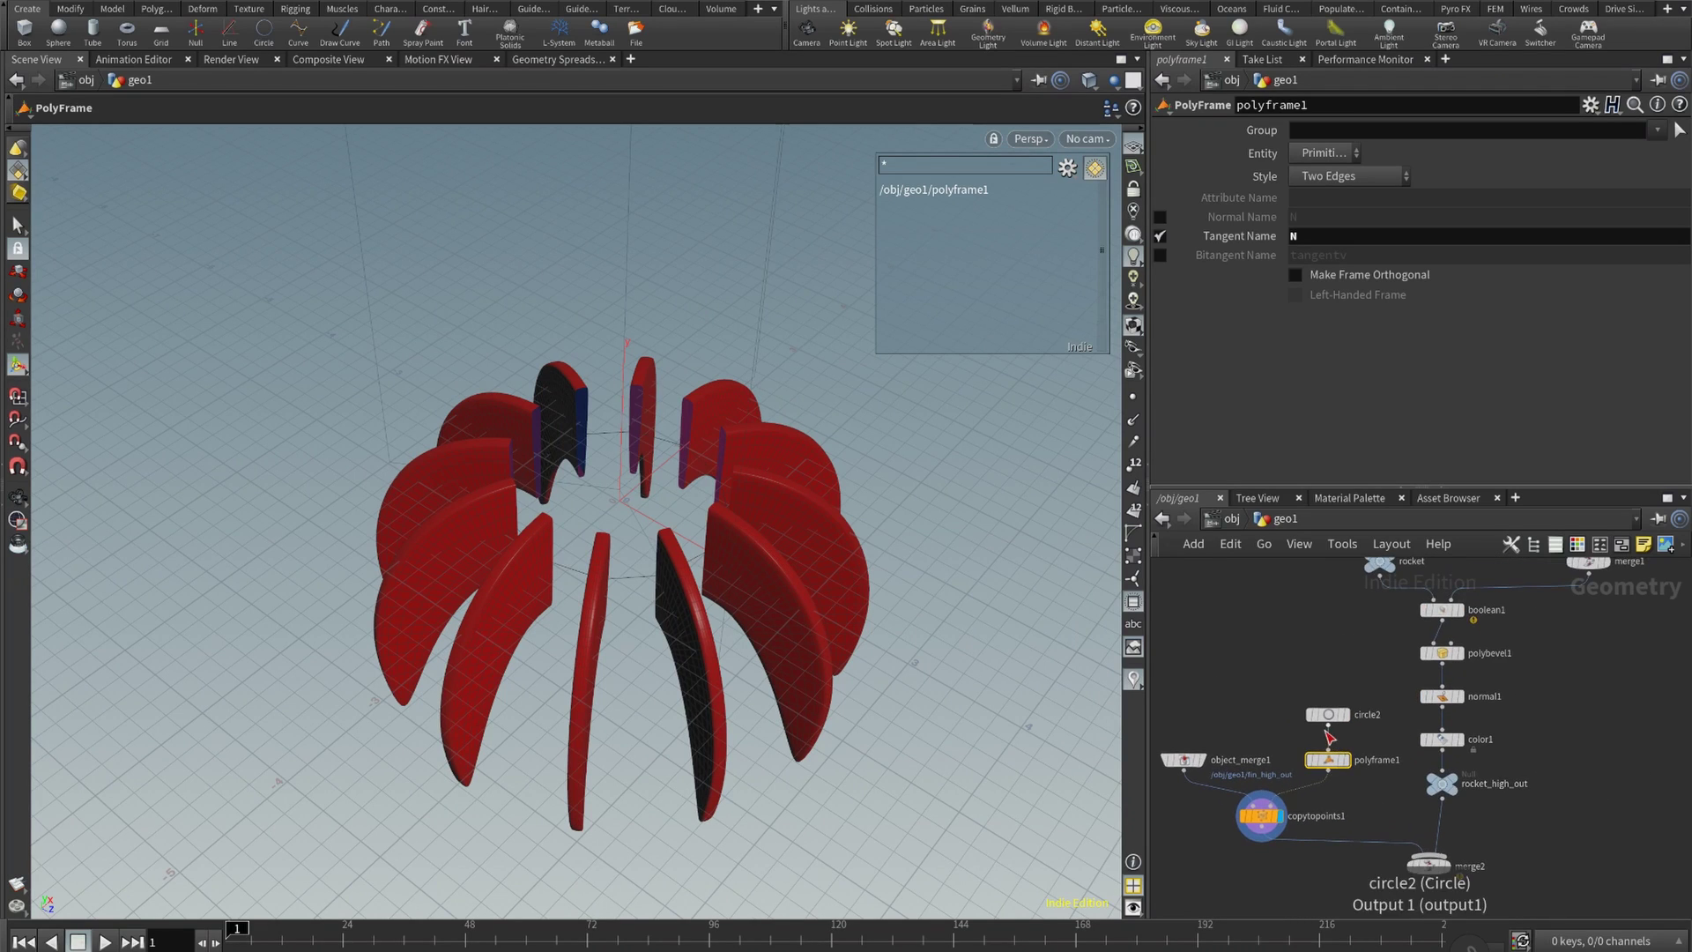
# - Reduce the number of divisions on circle2 to 5
pyautogui.click(1329, 716)
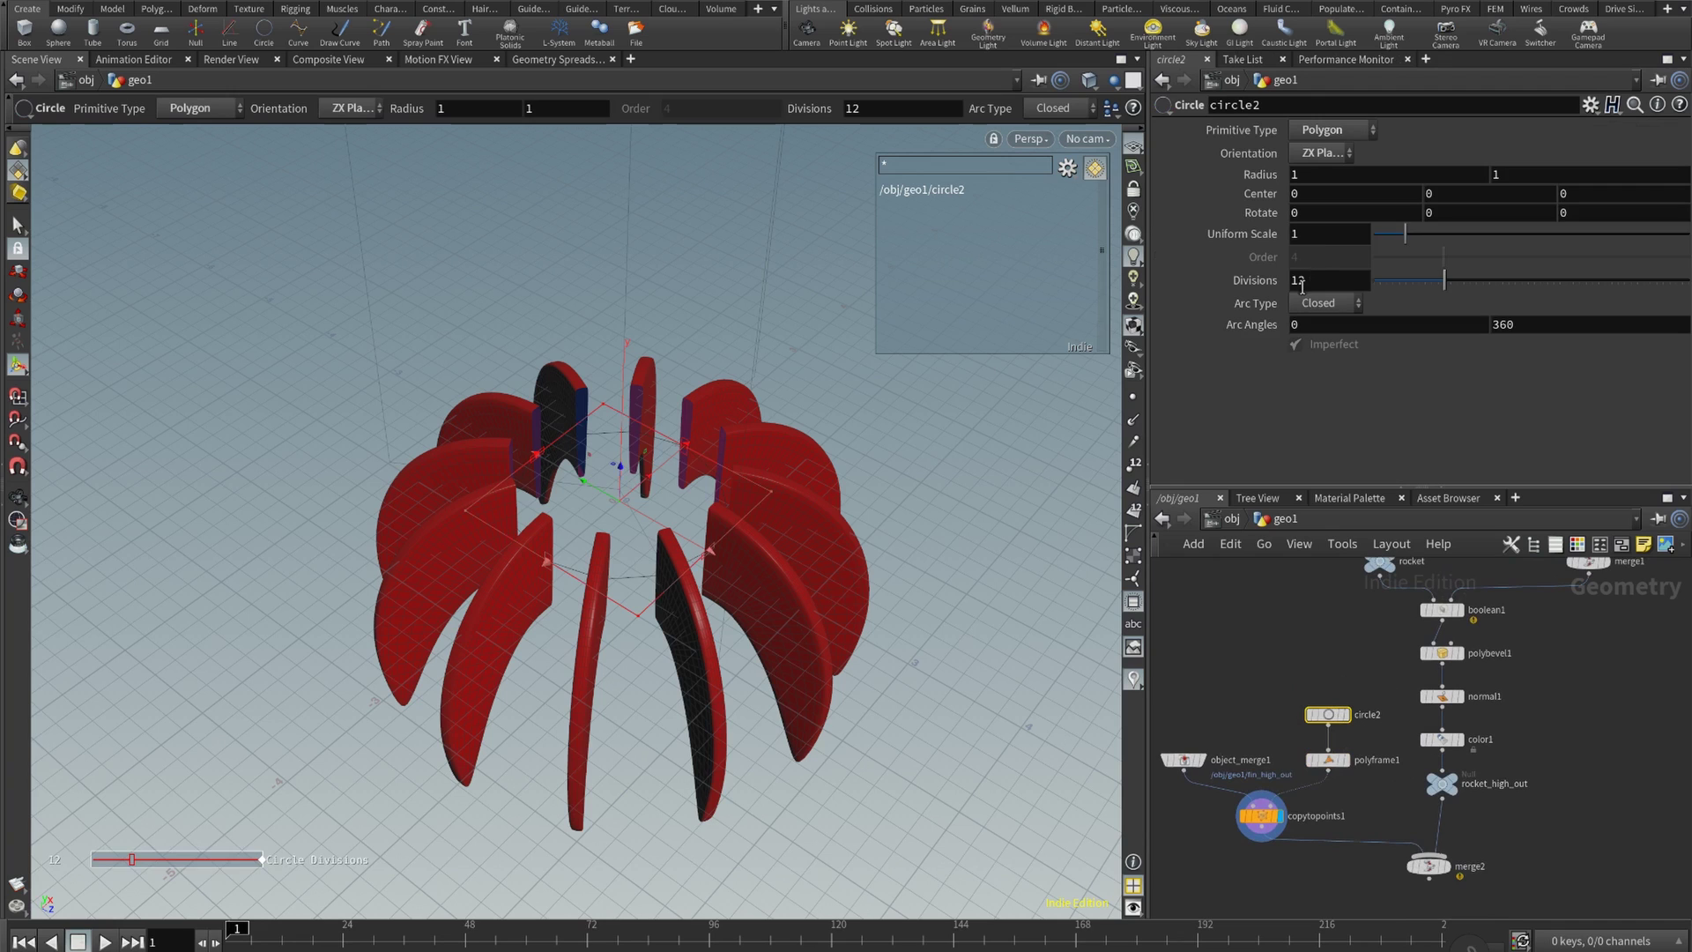
pyautogui.moveTo(1462, 282); pyautogui.dragTo(1389, 290)
pyautogui.click(1370, 284)
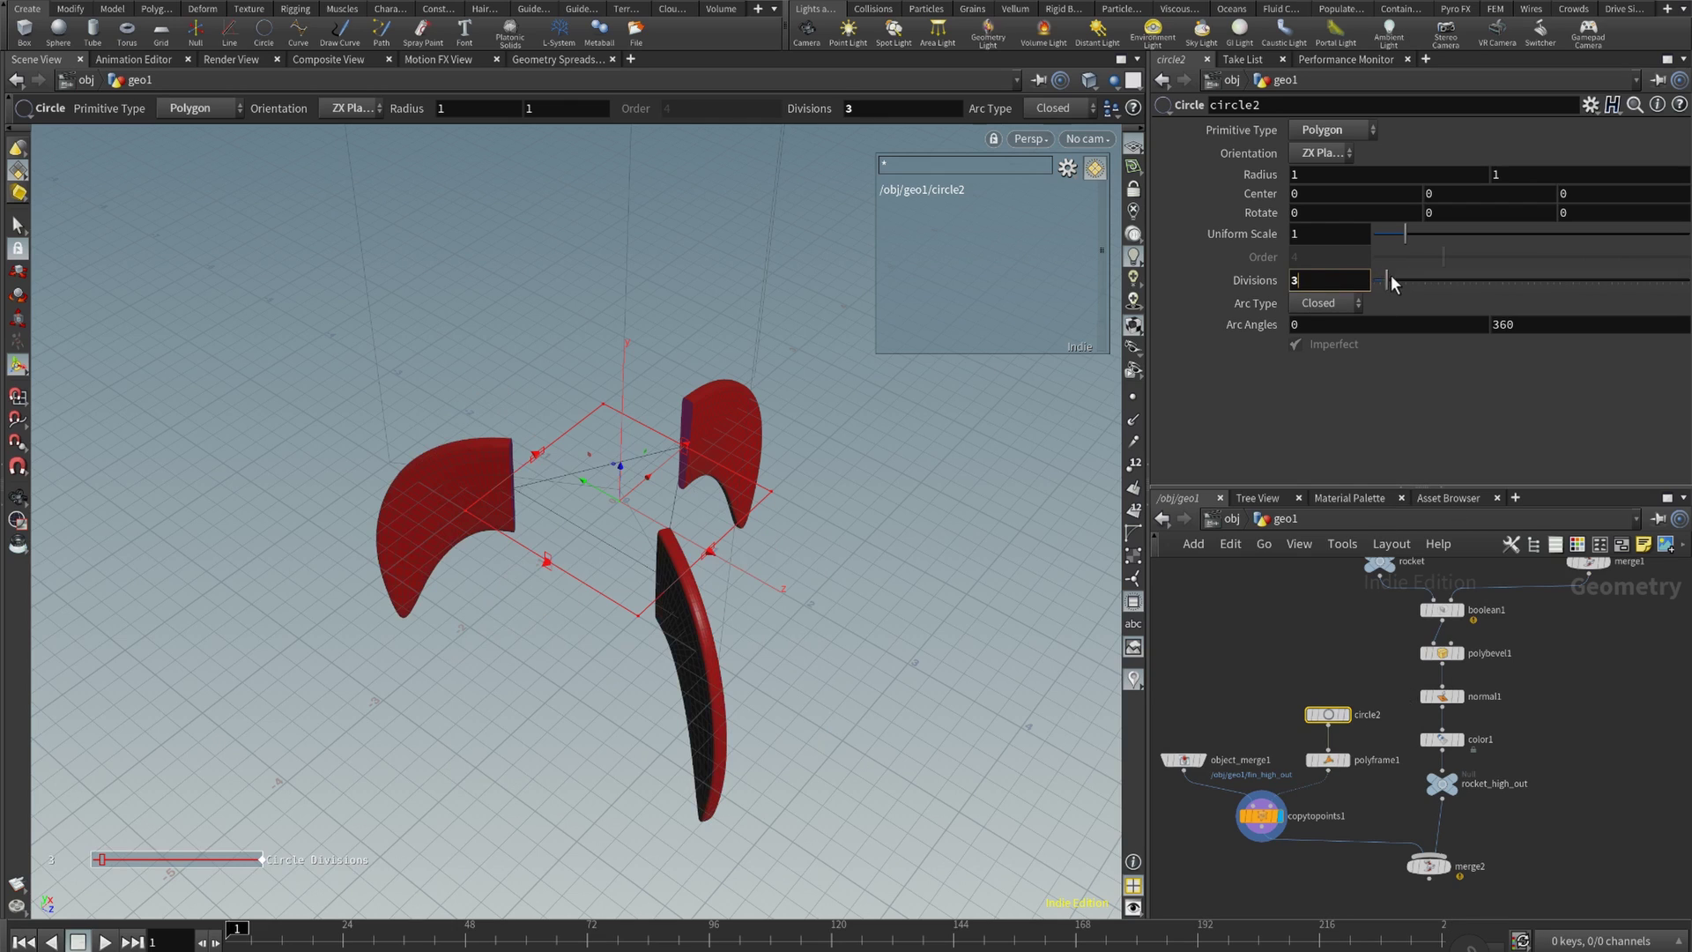
pyautogui.moveTo(1392, 279); pyautogui.dragTo(1398, 281)
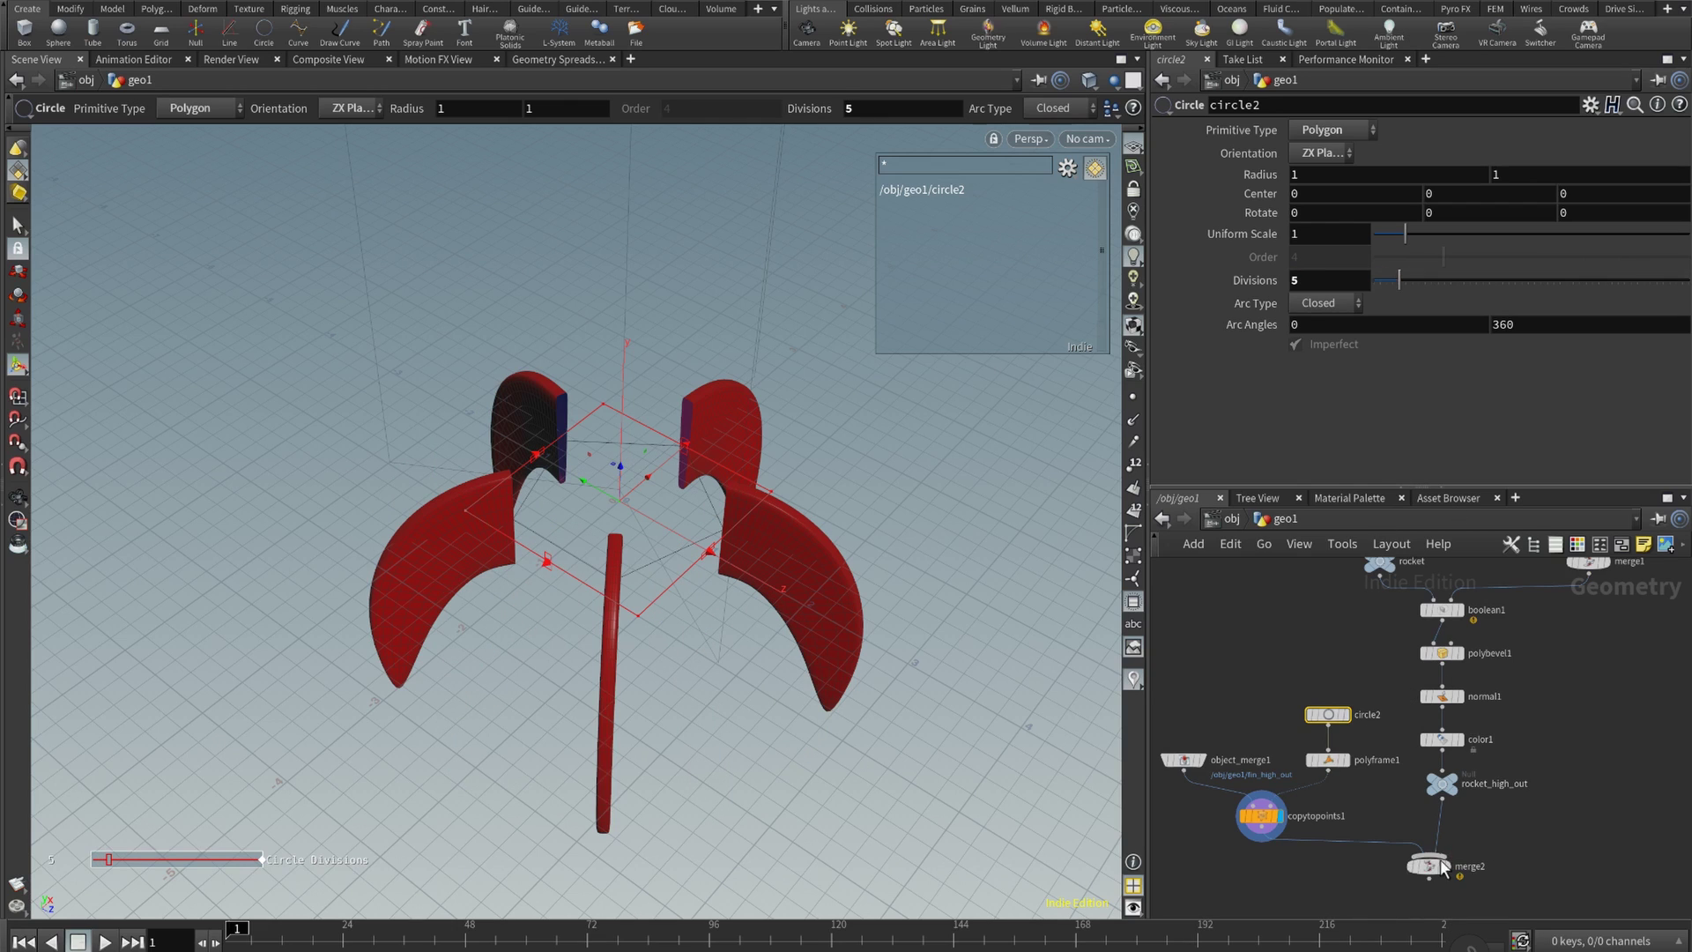
# - Display the merge2 output and inspect how the fins sit around the base of the rocket body
pyautogui.moveTo(1442, 868); pyautogui.dragTo(1447, 875)
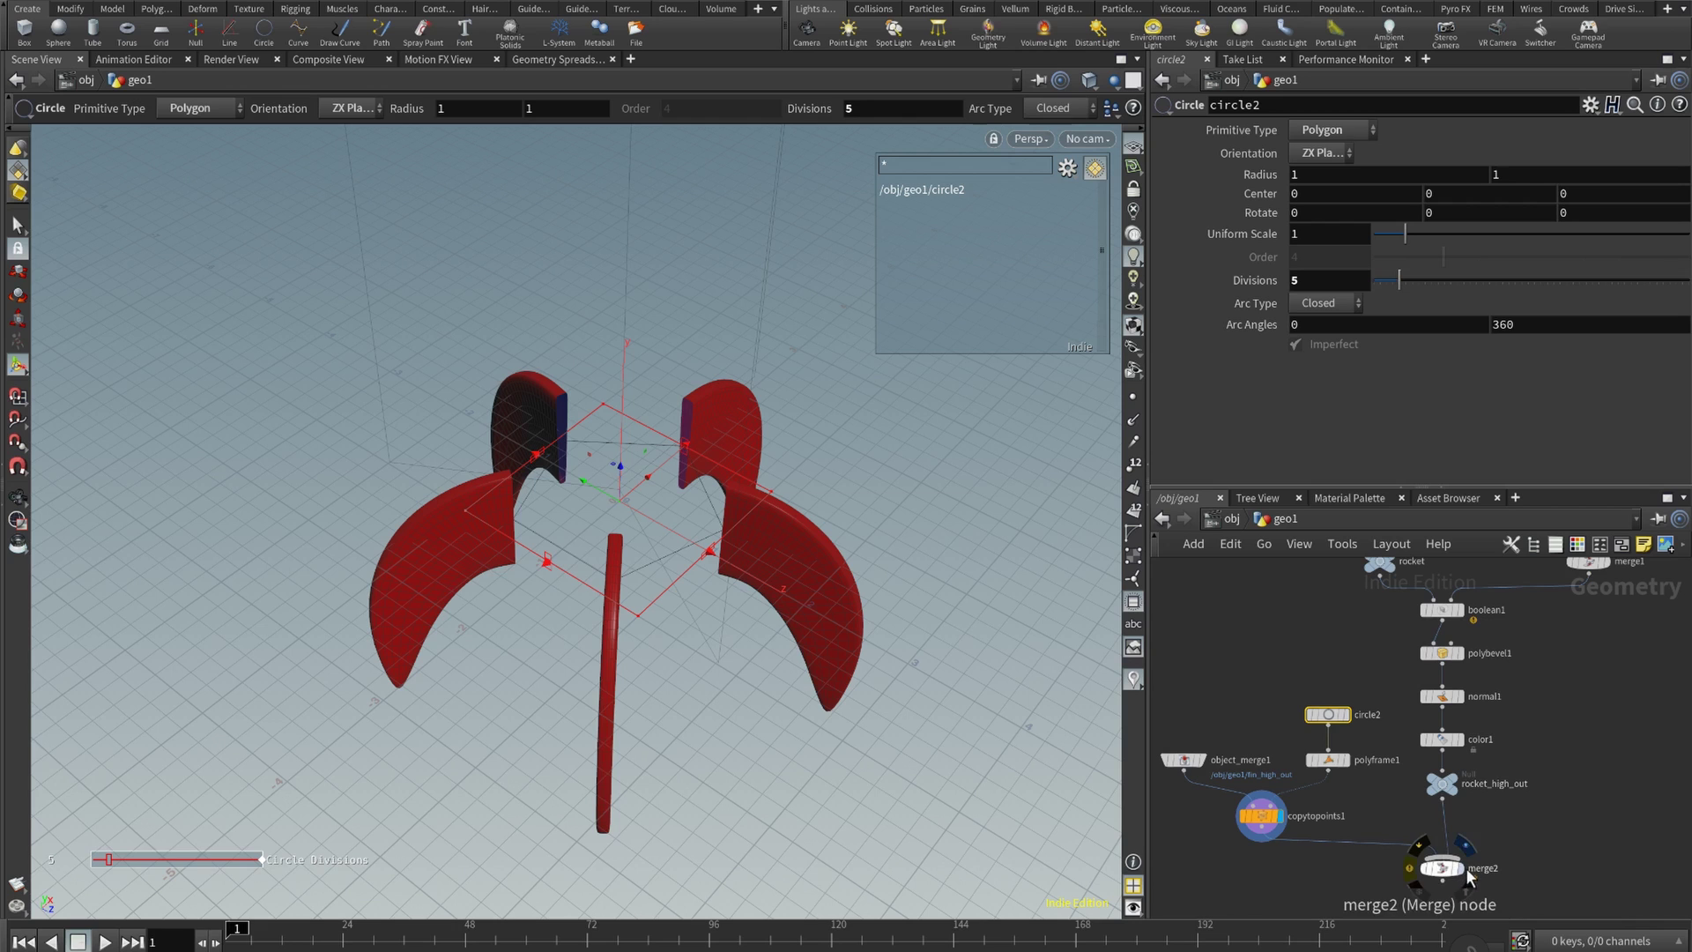
pyautogui.click(1460, 868)
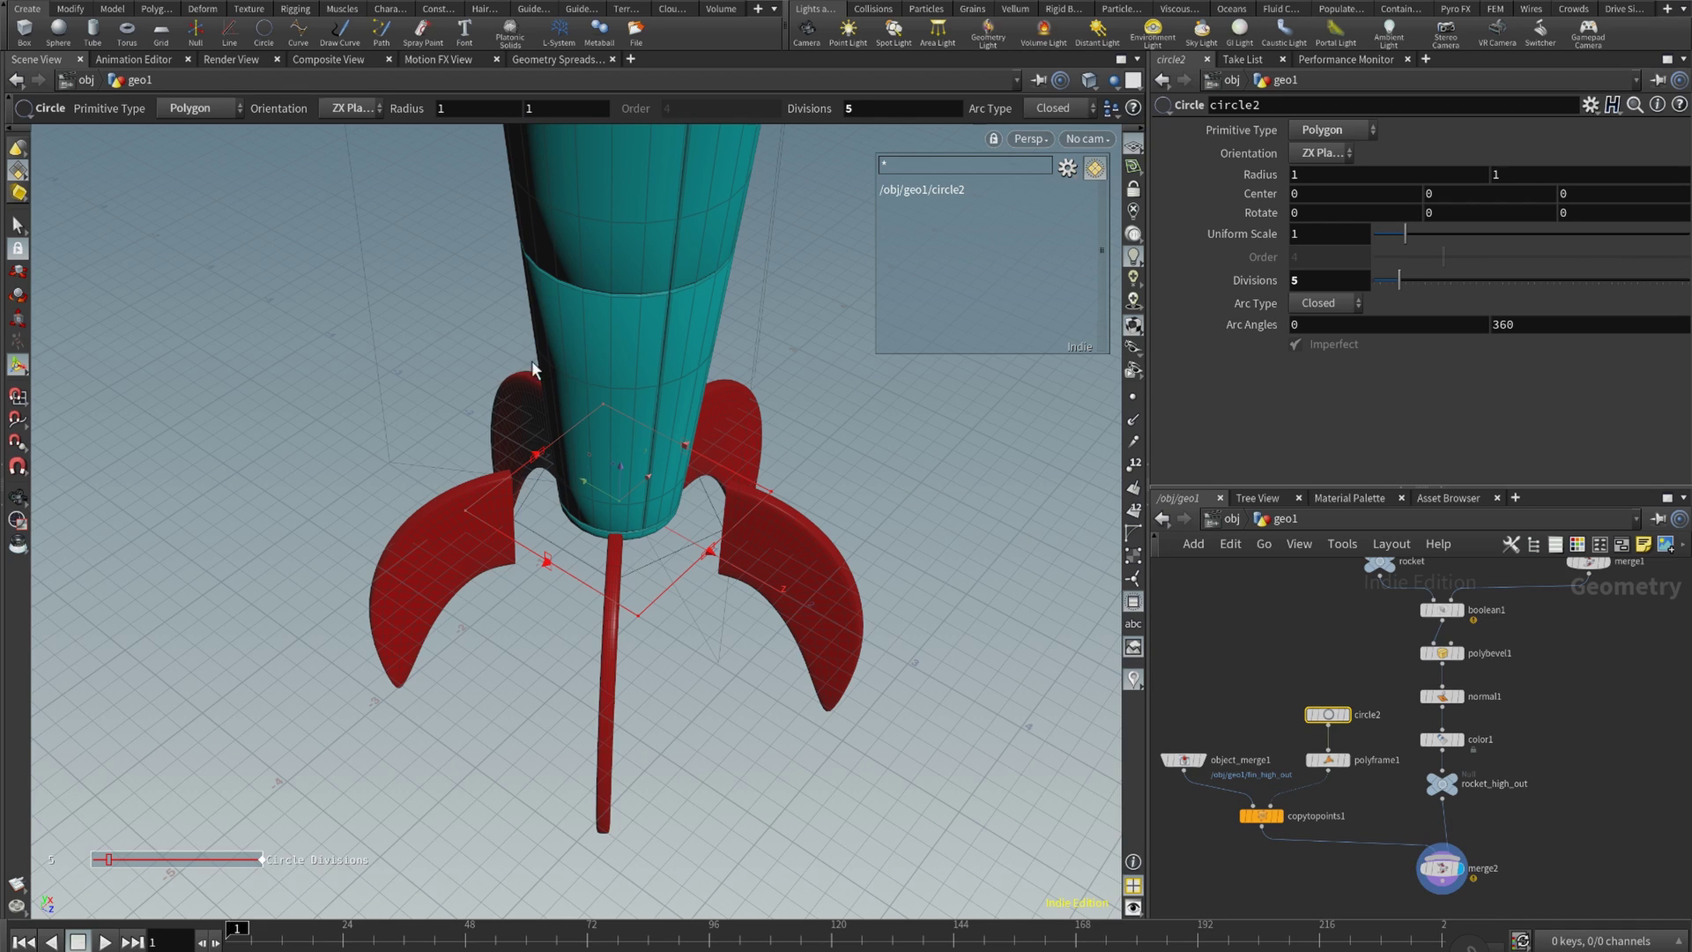
pyautogui.press('space')
pyautogui.moveTo(646, 317); pyautogui.dragTo(646, 246)
pyautogui.moveTo(646, 246); pyautogui.dragTo(646, 510, button='middle')
pyautogui.moveTo(646, 510); pyautogui.dragTo(488, 520)
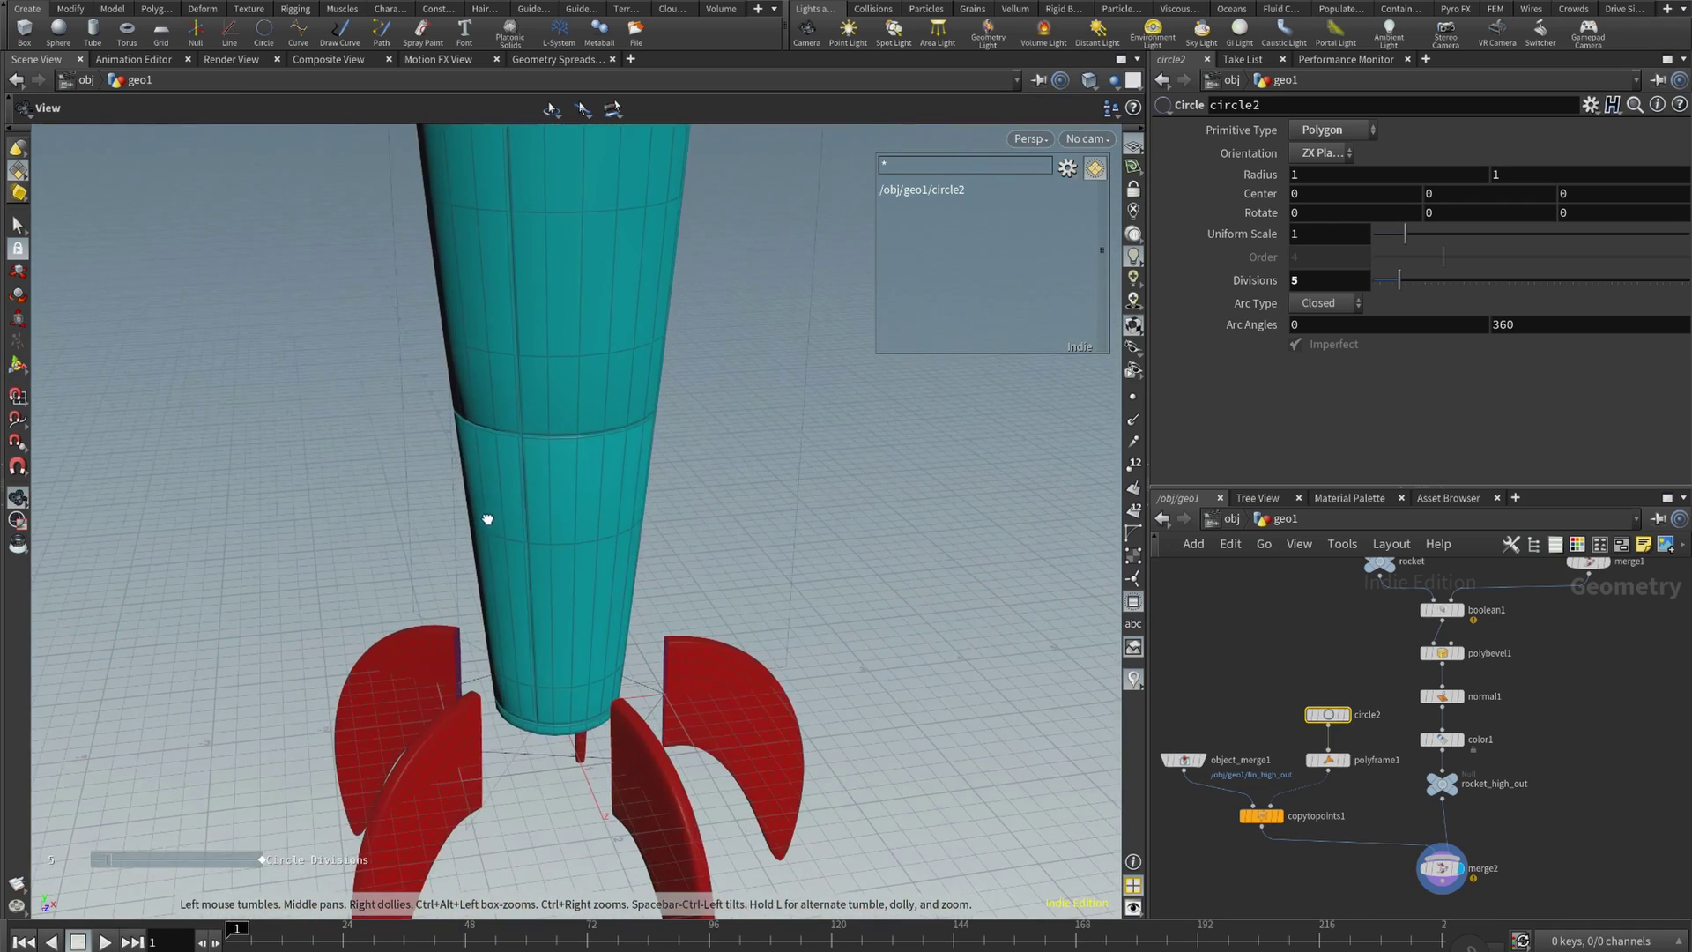
pyautogui.press('Return')
# - Link circle2's Divisions to copy2's Total Number by pasting a relative reference, giving ch("../copy2/ncy")
pyautogui.moveTo(1583, 695); pyautogui.dragTo(1408, 828, button='middle')
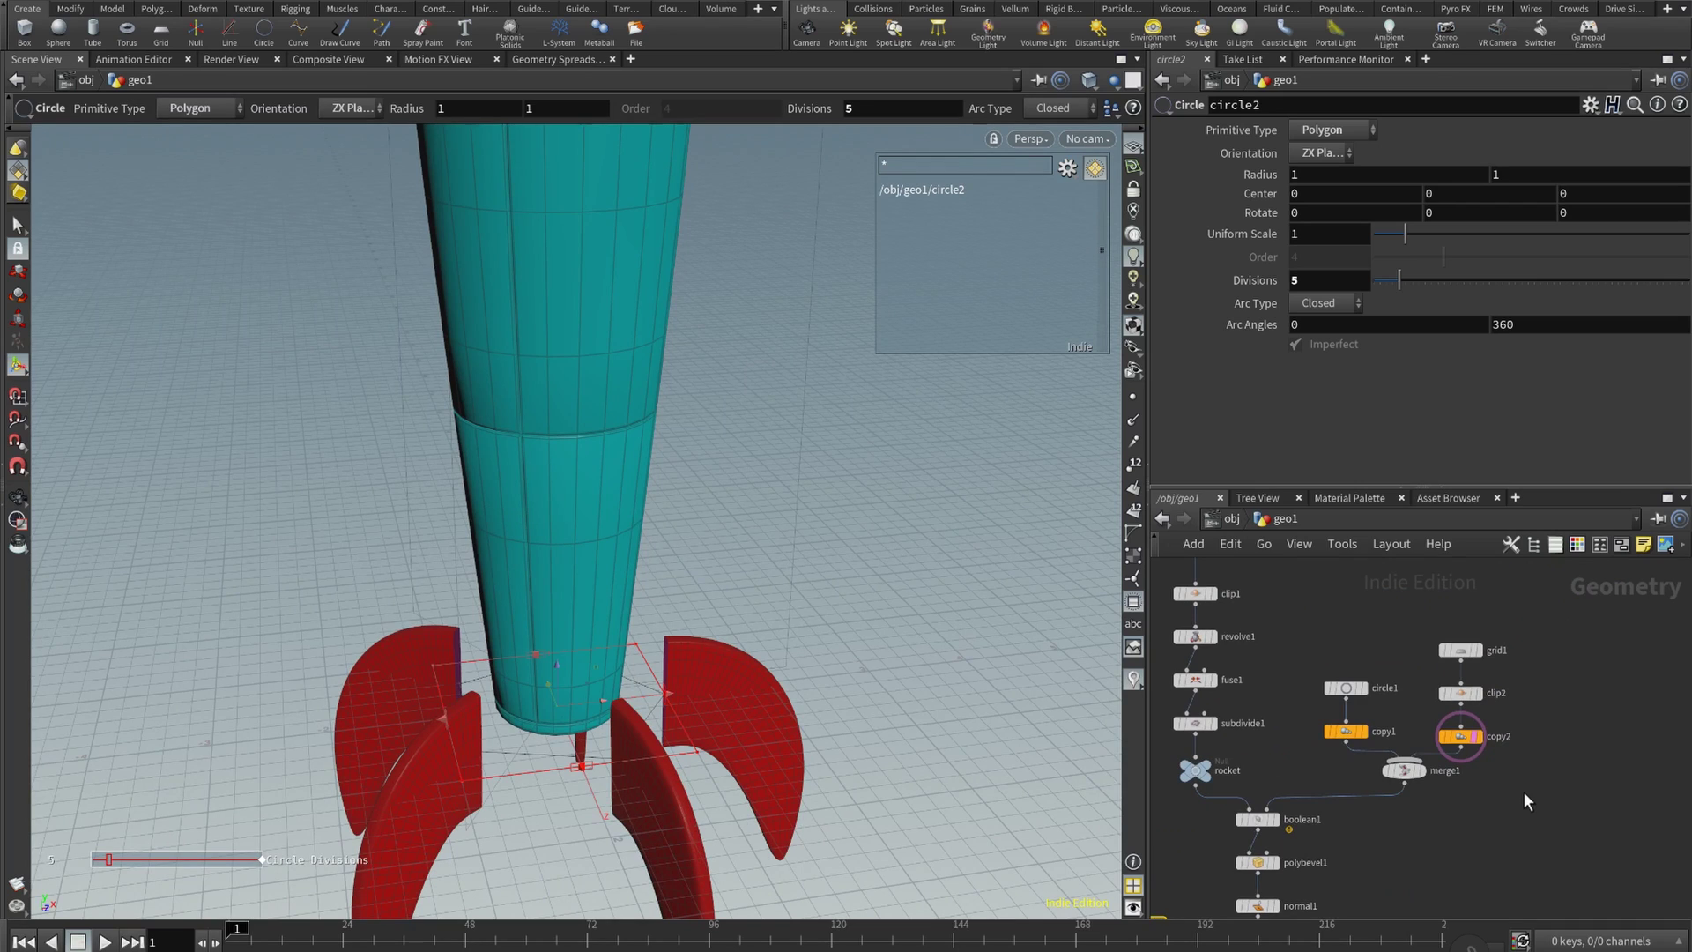
pyautogui.click(1459, 738)
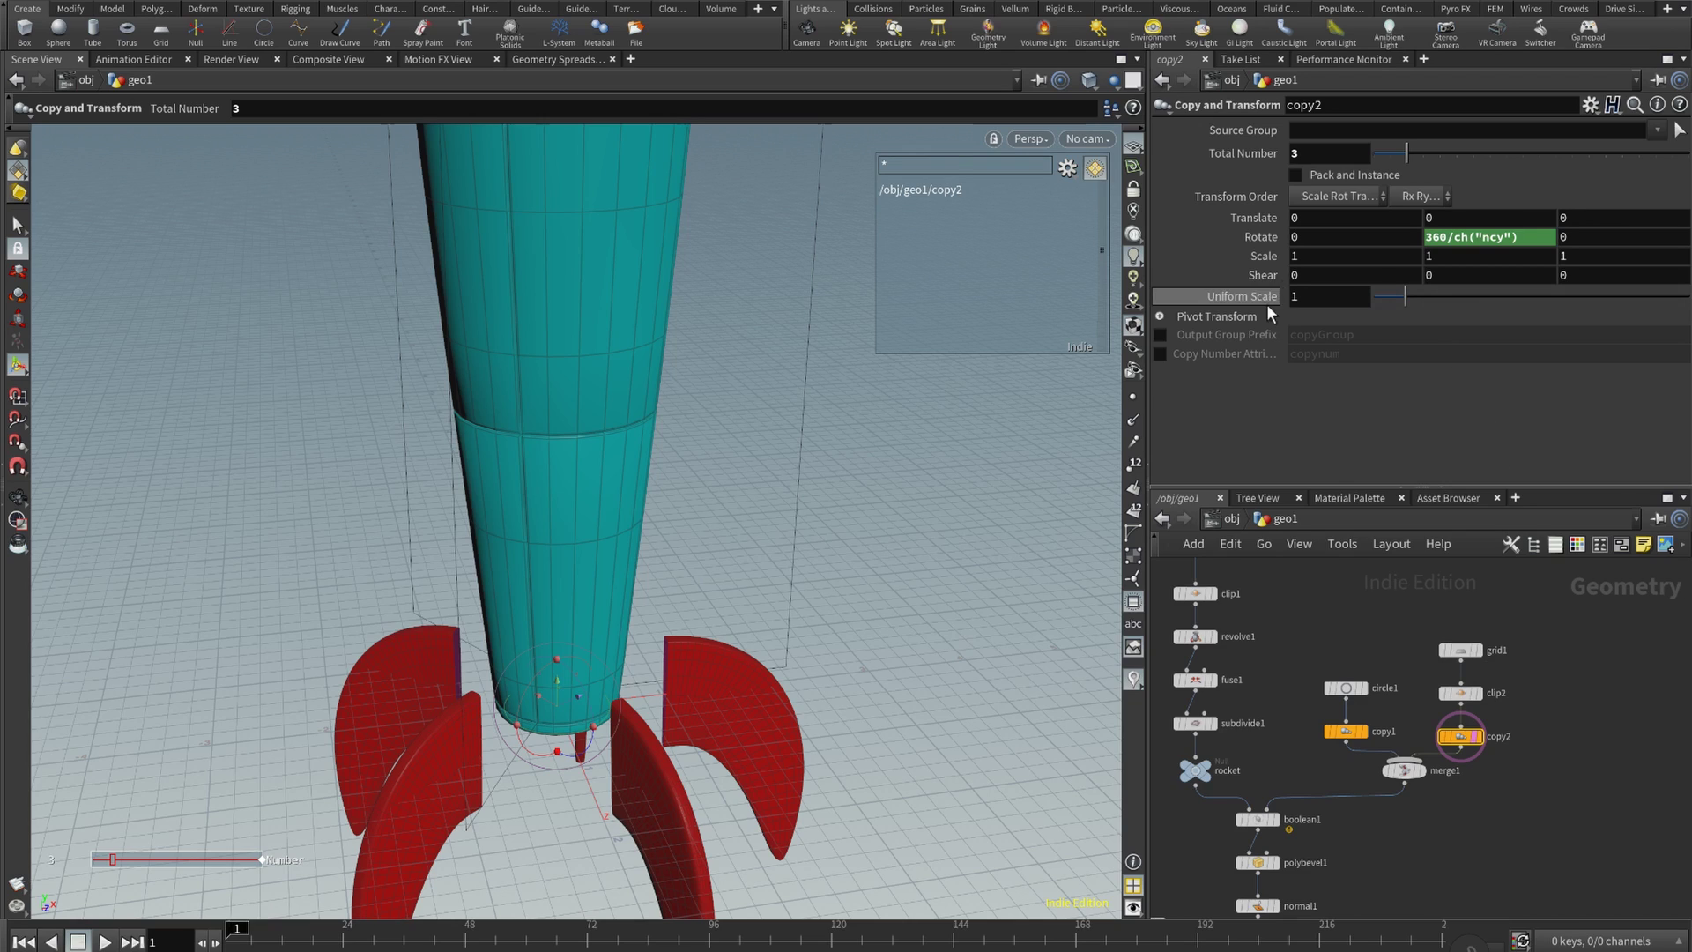
pyautogui.rightClick(1335, 153)
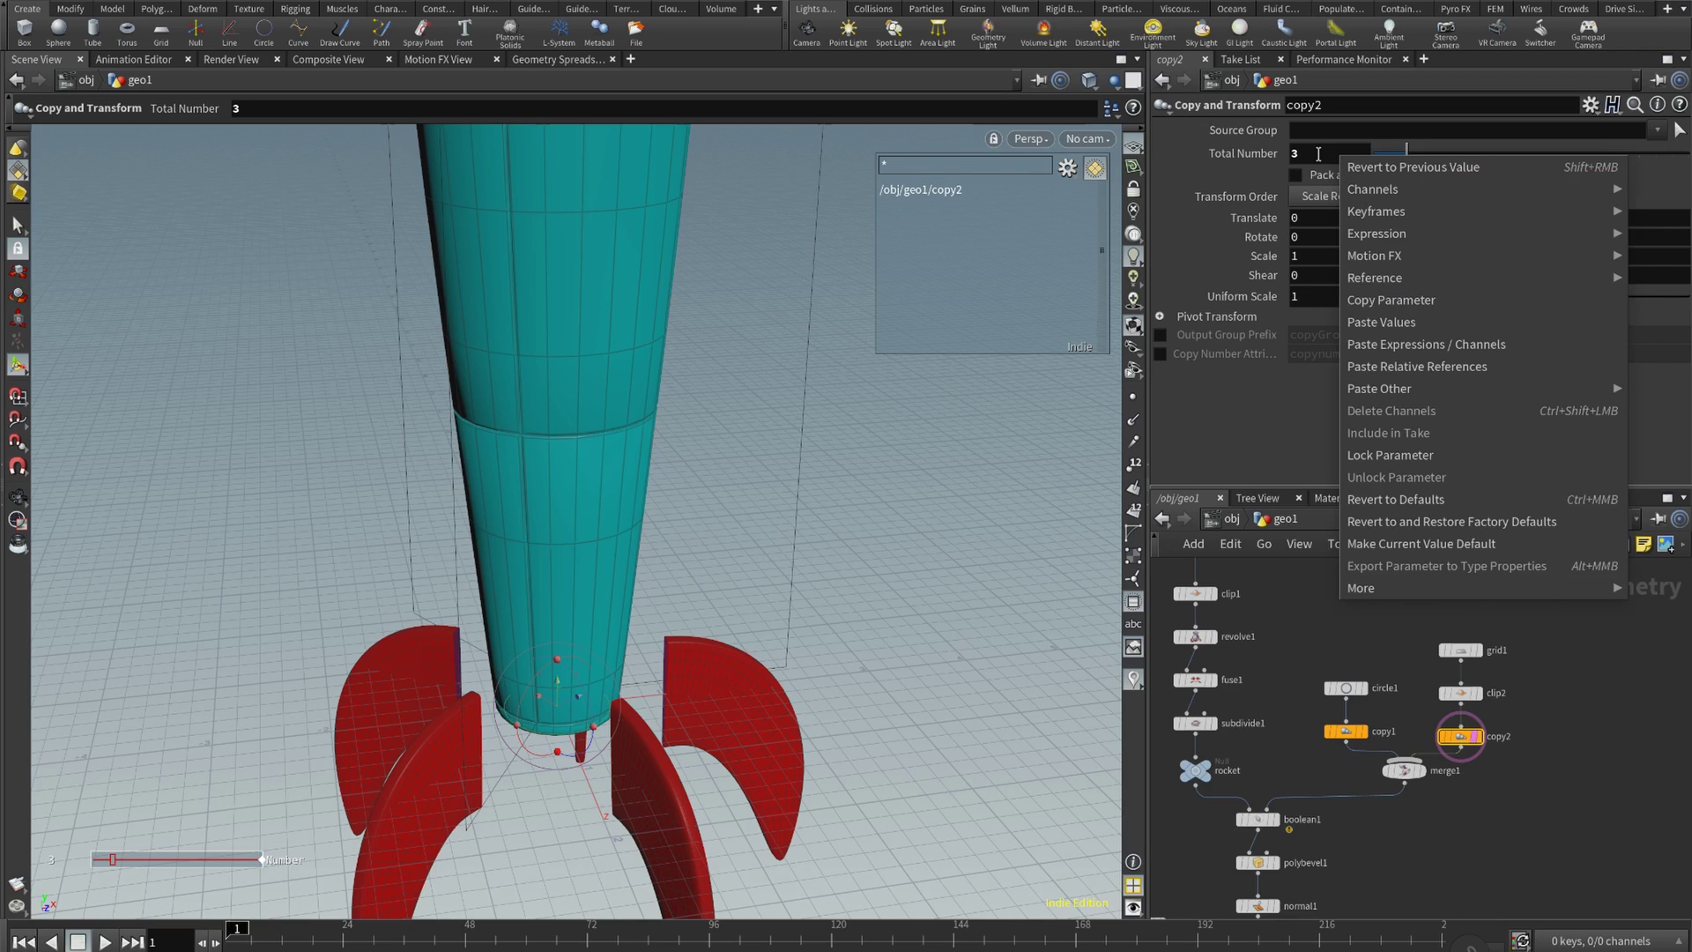
pyautogui.click(1357, 300)
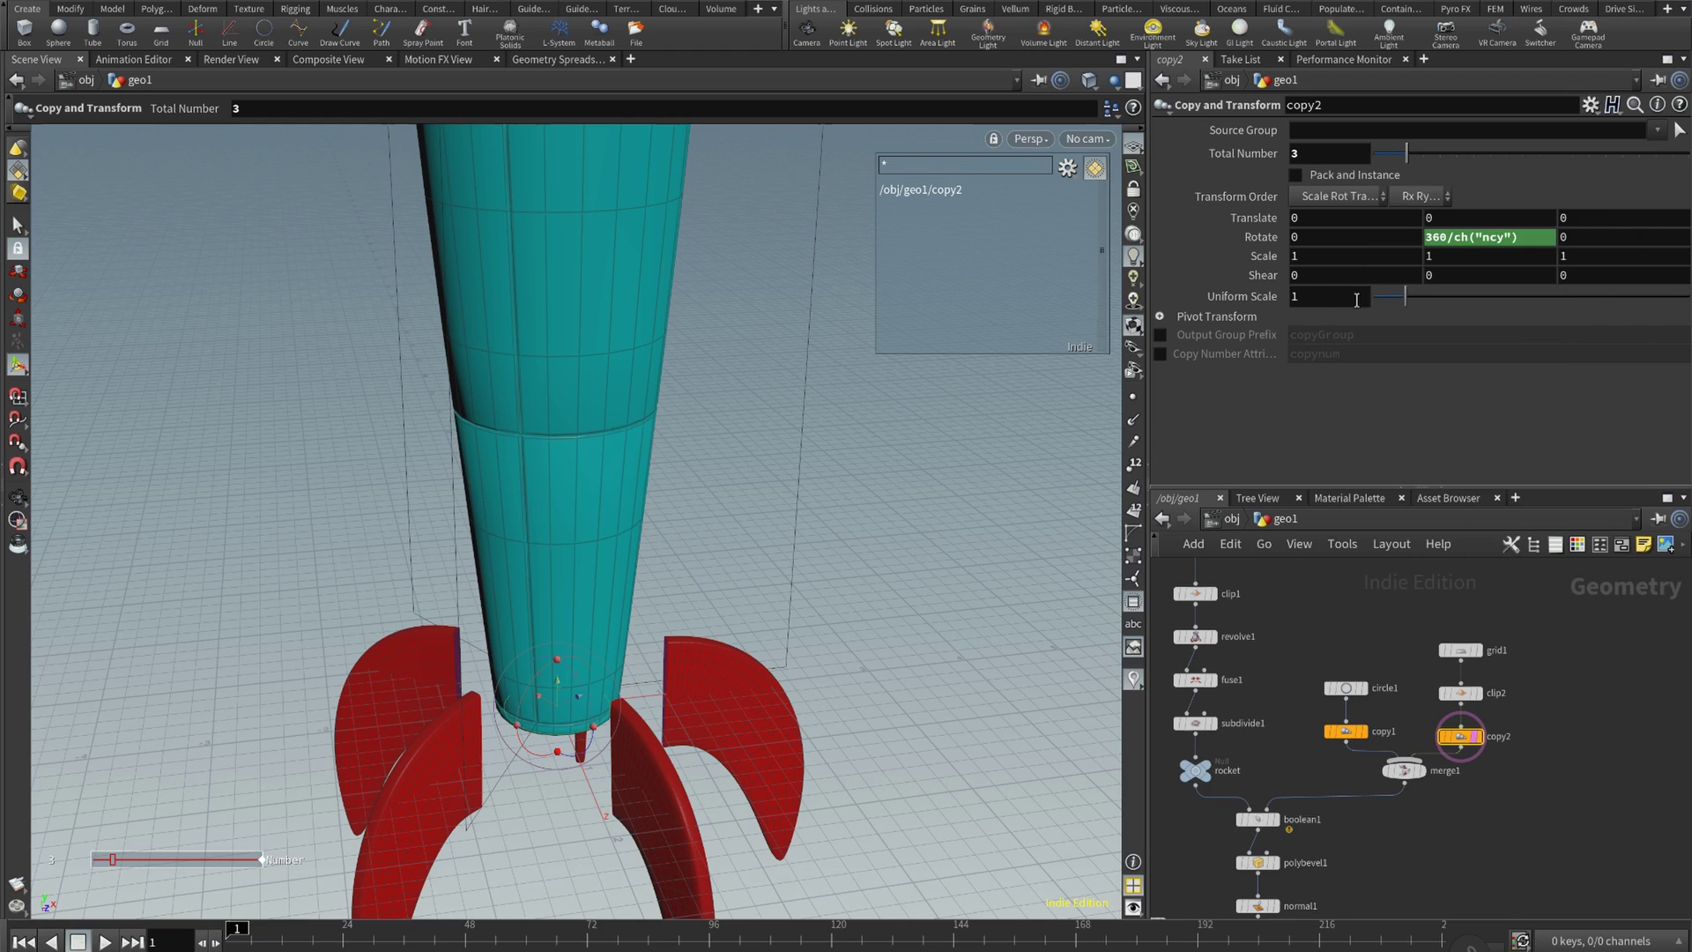
pyautogui.moveTo(1320, 779); pyautogui.dragTo(1531, 570, button='middle')
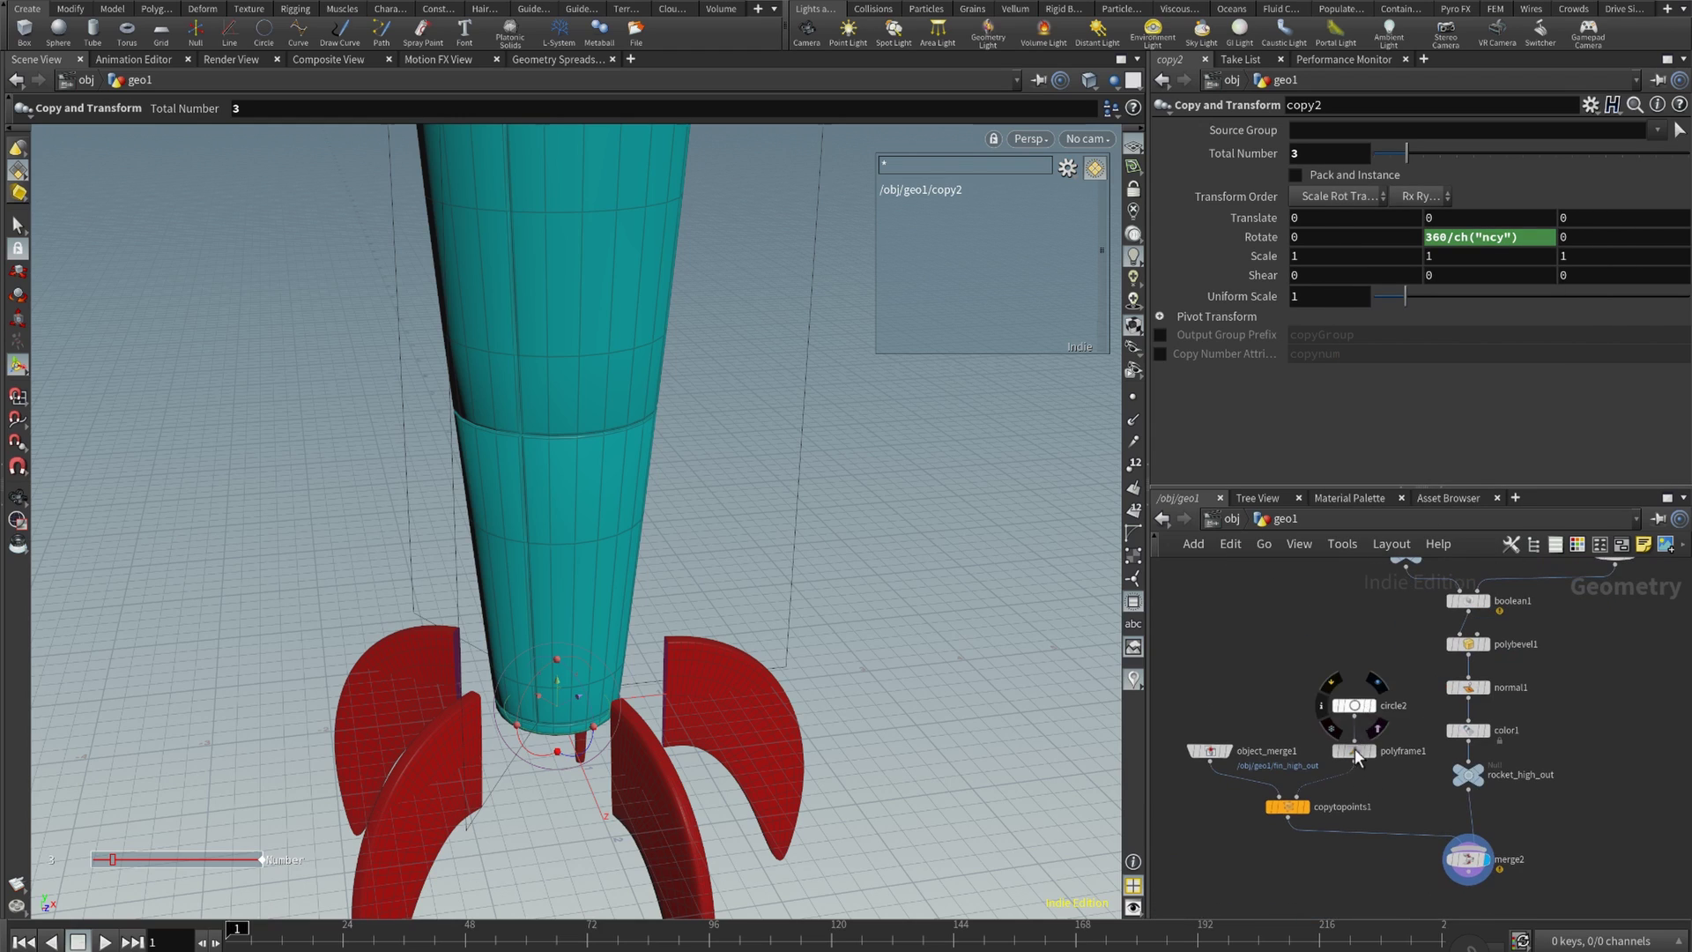
pyautogui.click(1354, 705)
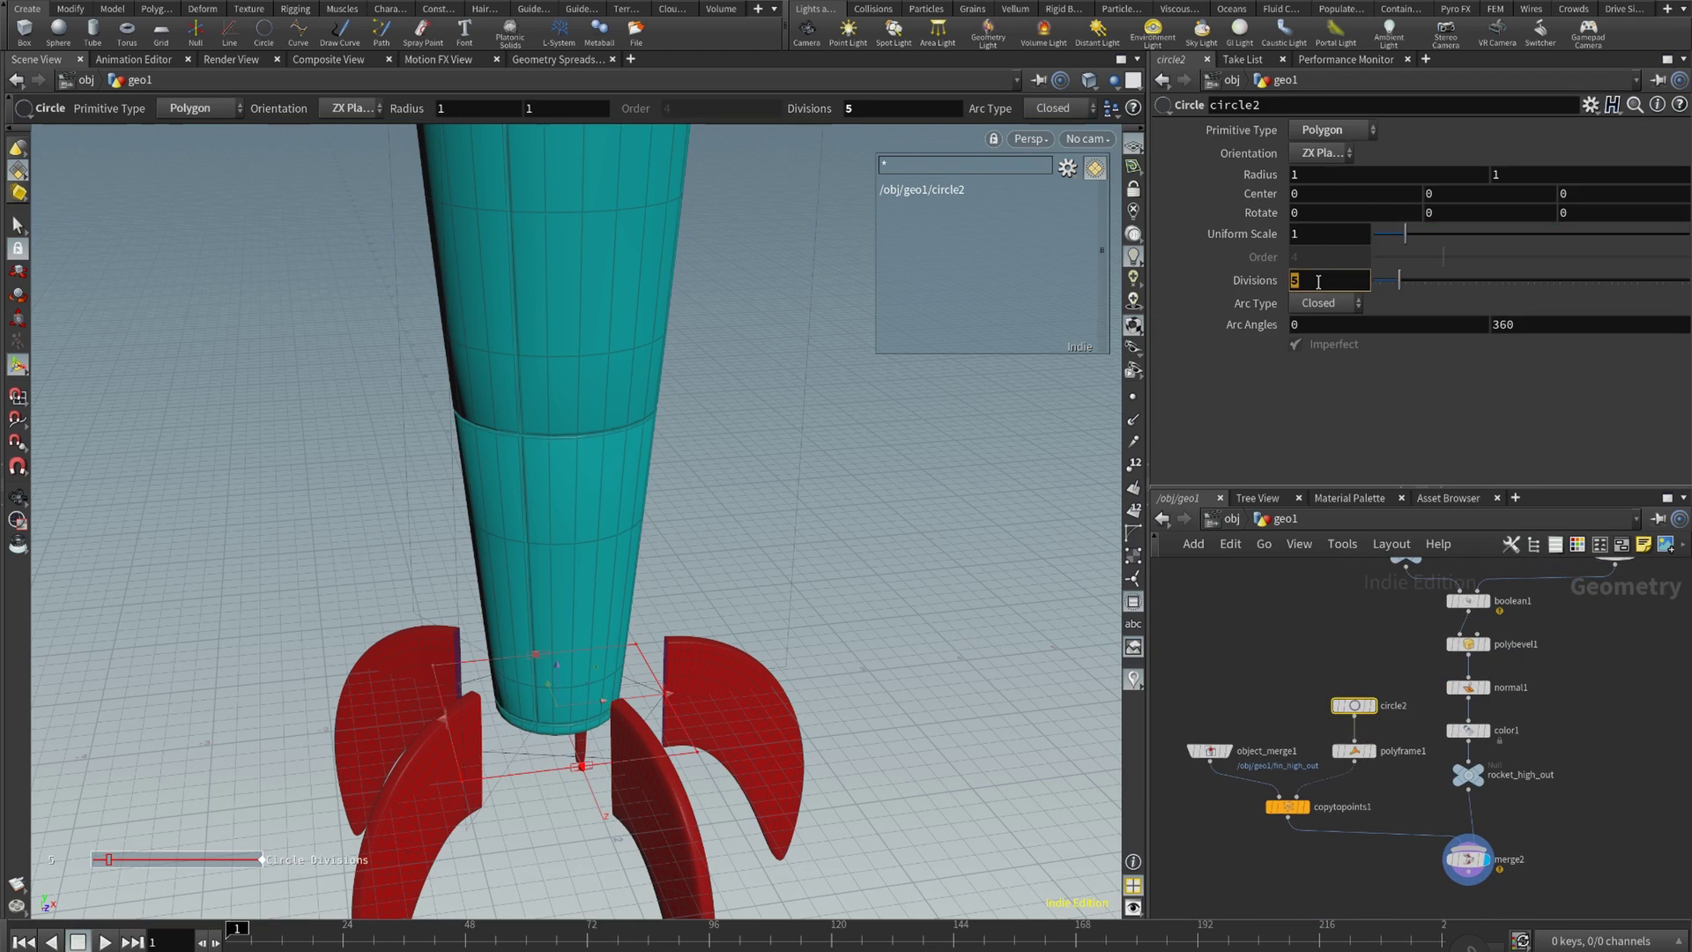
pyautogui.rightClick(1321, 280)
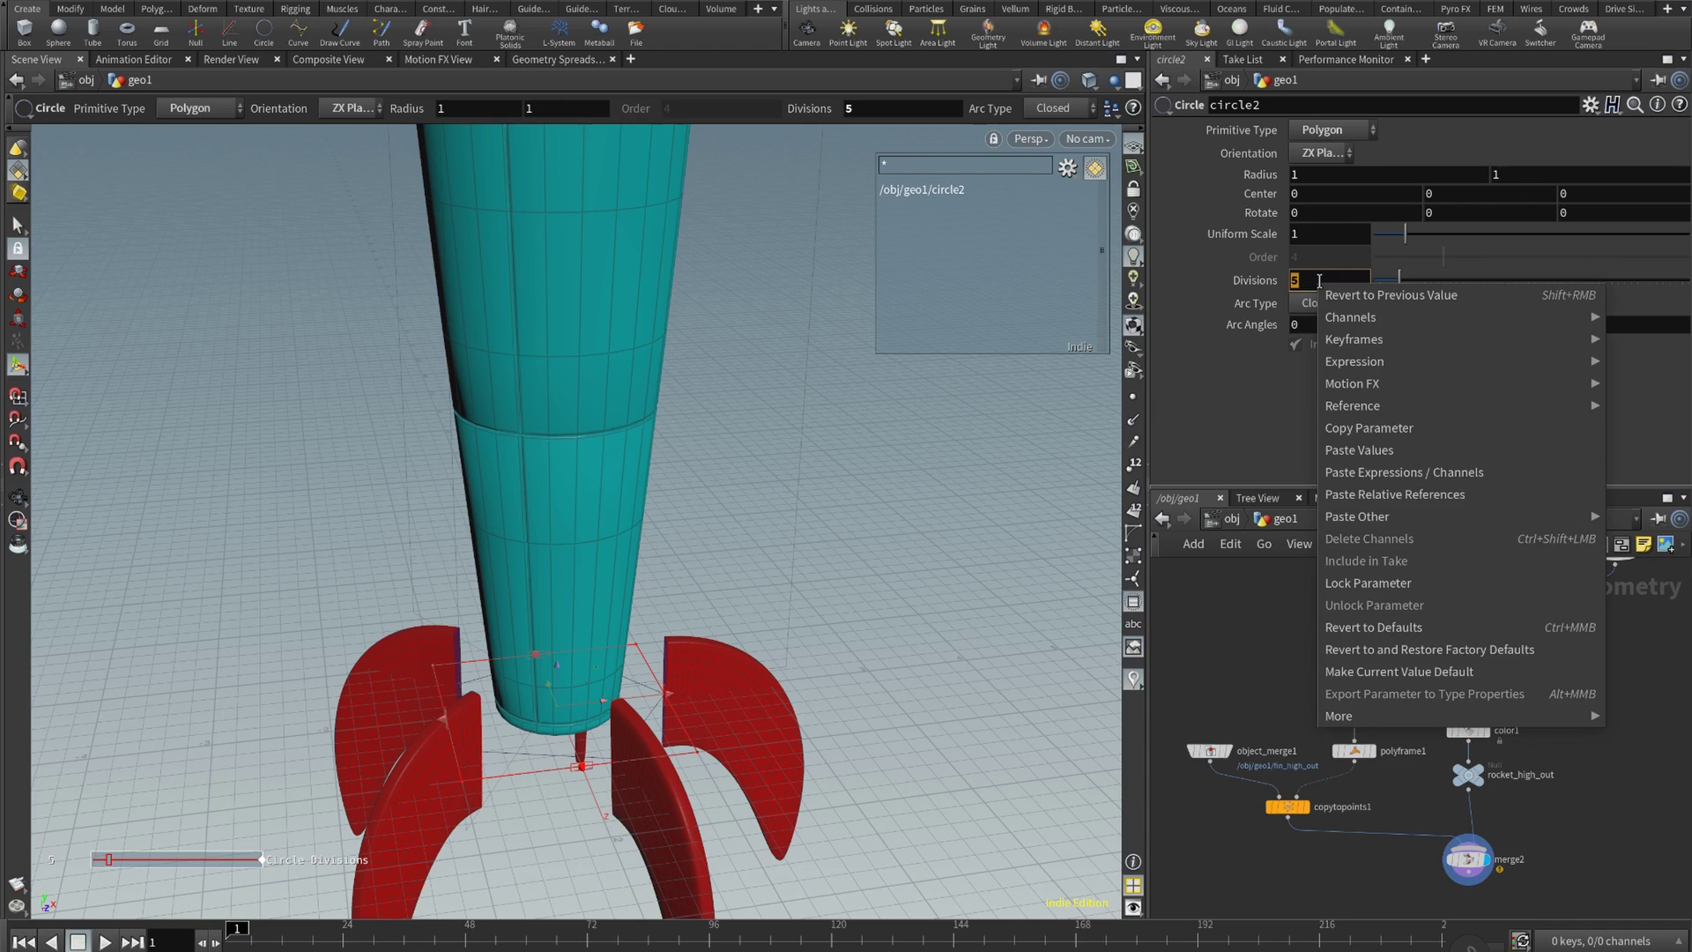
pyautogui.click(1376, 495)
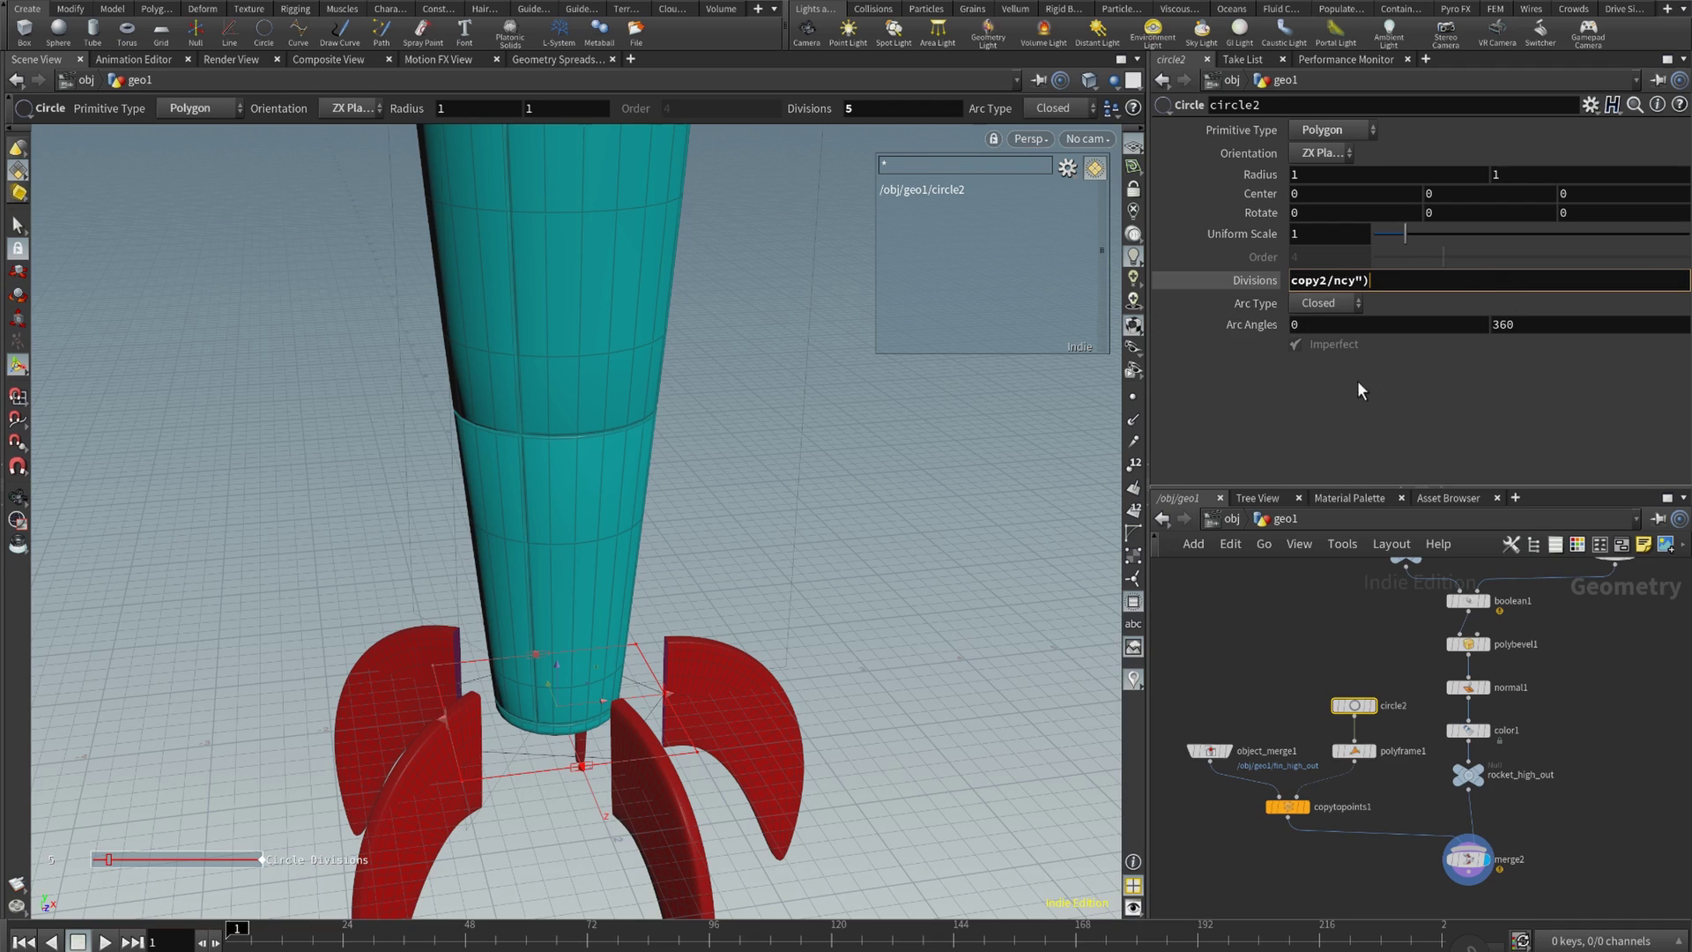
pyautogui.press('Return')
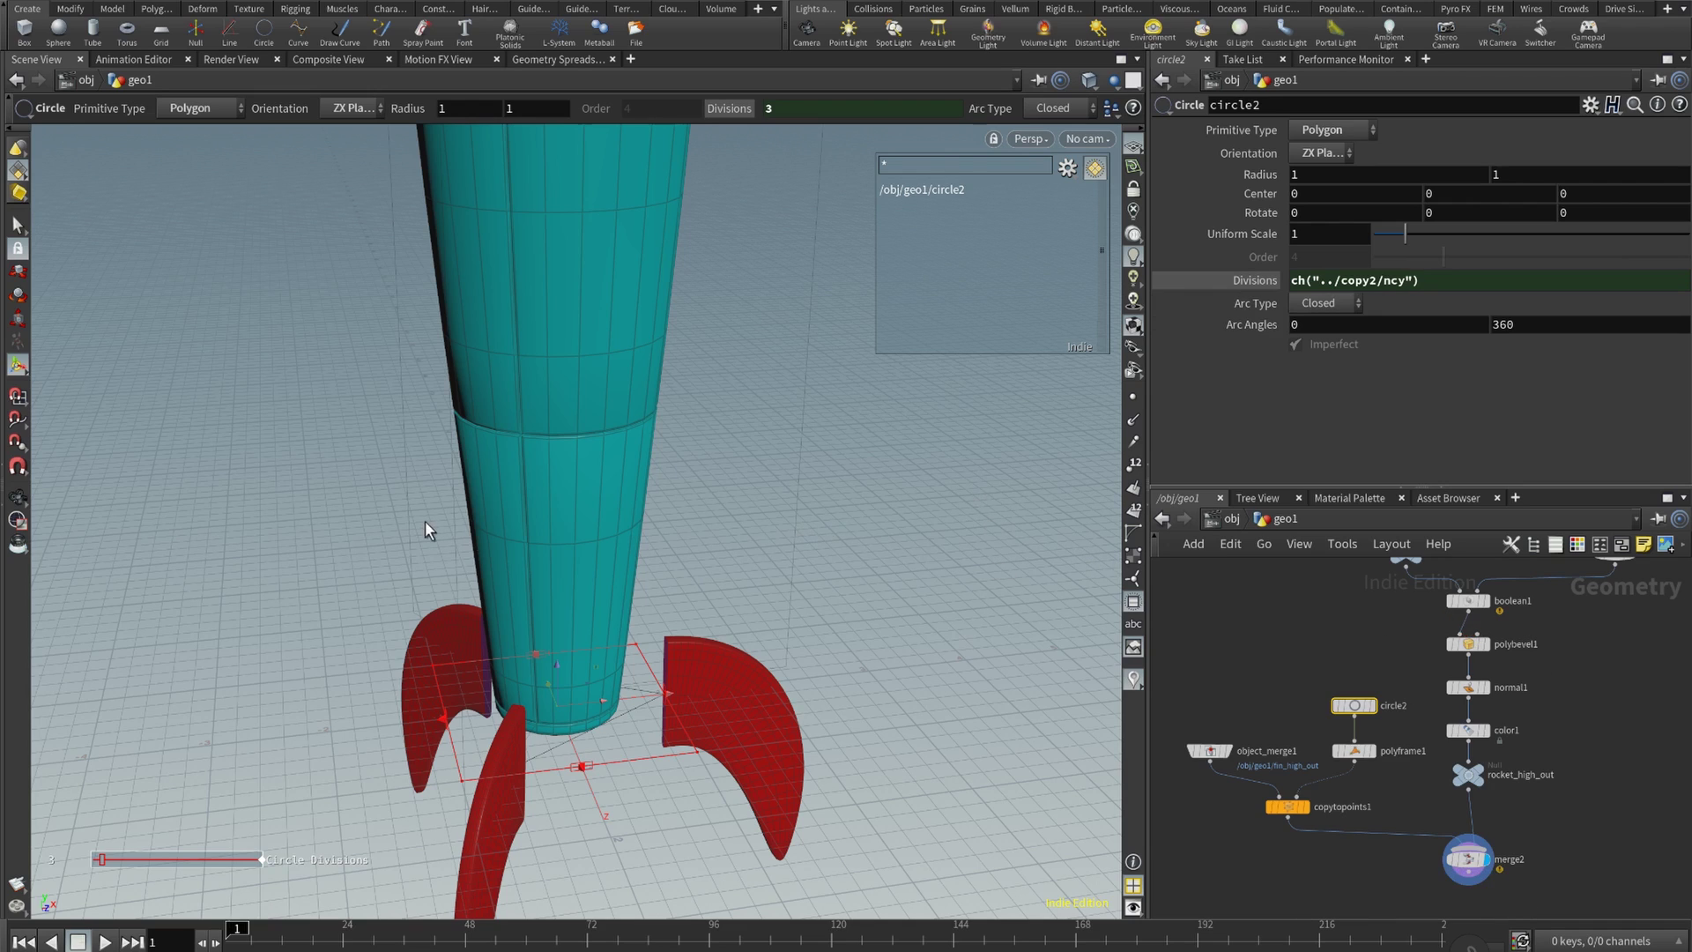
# - Test the link by raising copy2's Total Number to 8, inspect the rocket, and restore the value to 3
pyautogui.moveTo(1498, 706); pyautogui.dragTo(1225, 891, button='middle')
pyautogui.moveTo(1362, 818); pyautogui.dragTo(1444, 864, button='middle')
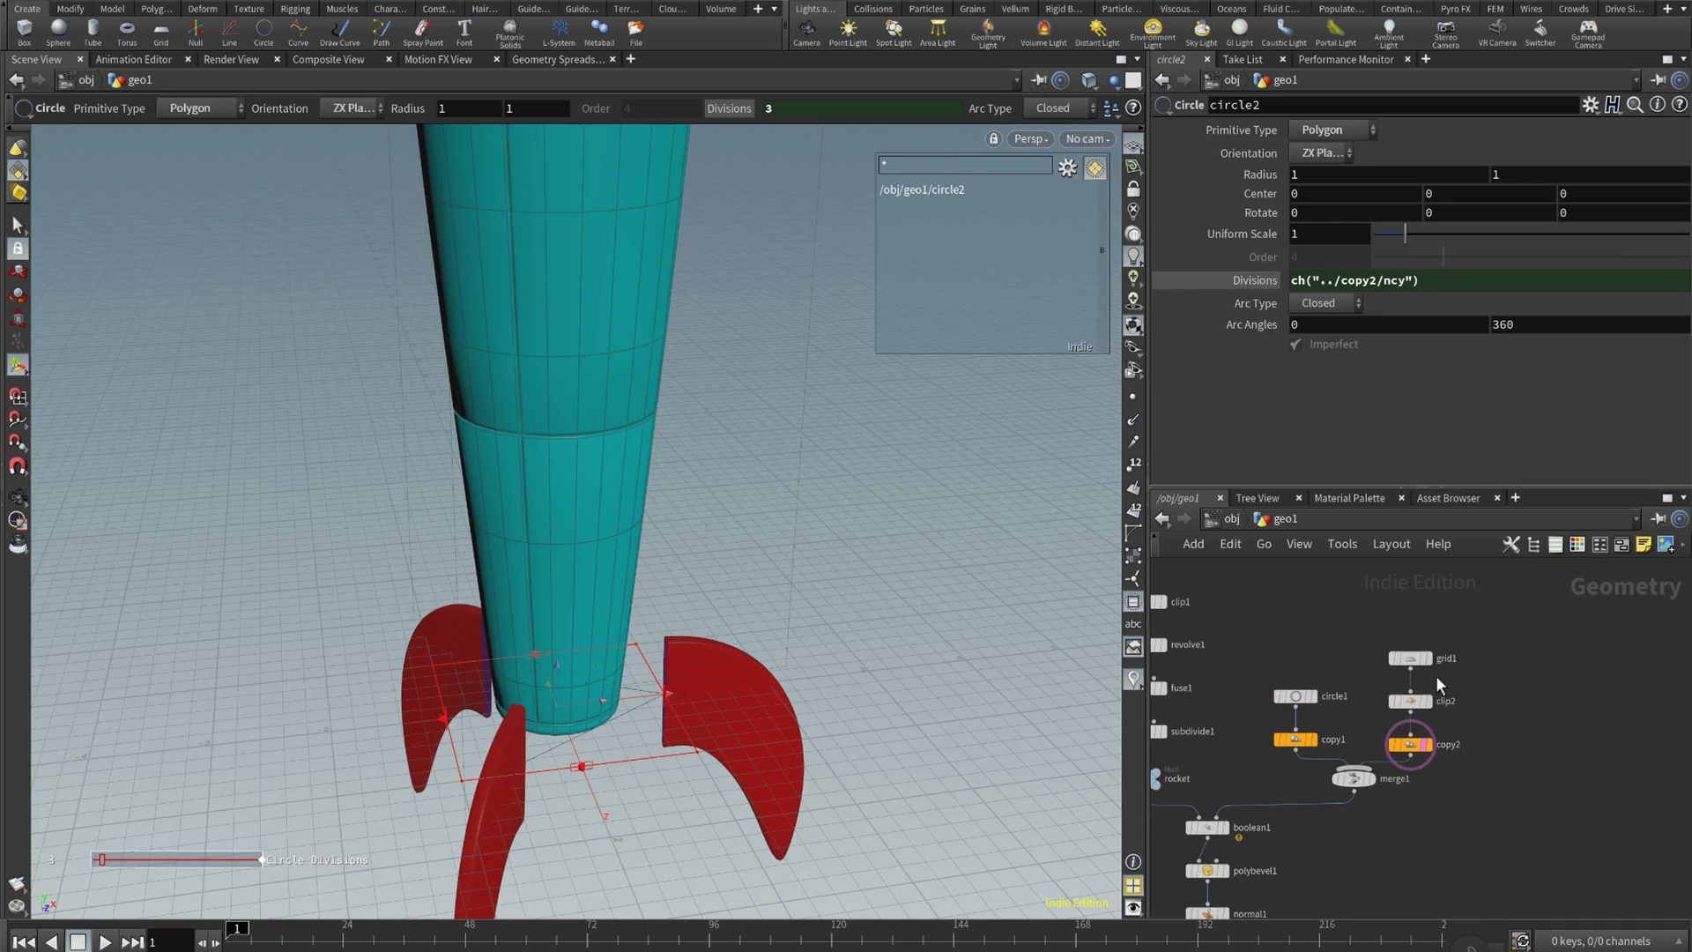
pyautogui.click(1410, 745)
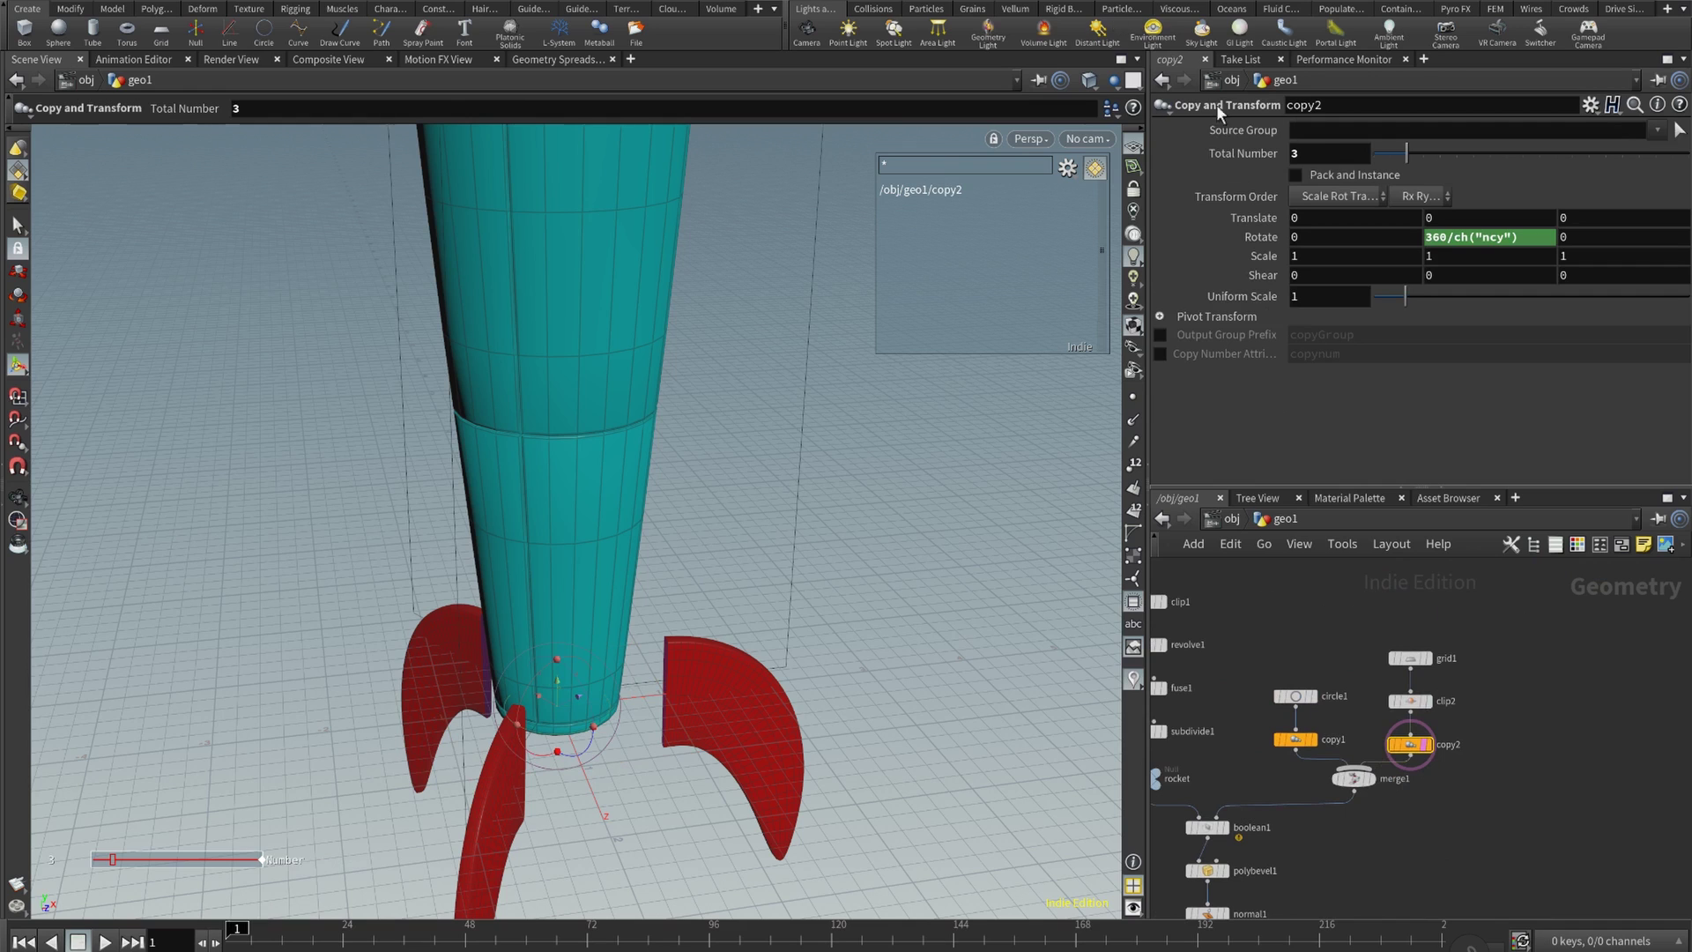
pyautogui.moveTo(1407, 152); pyautogui.dragTo(1496, 167)
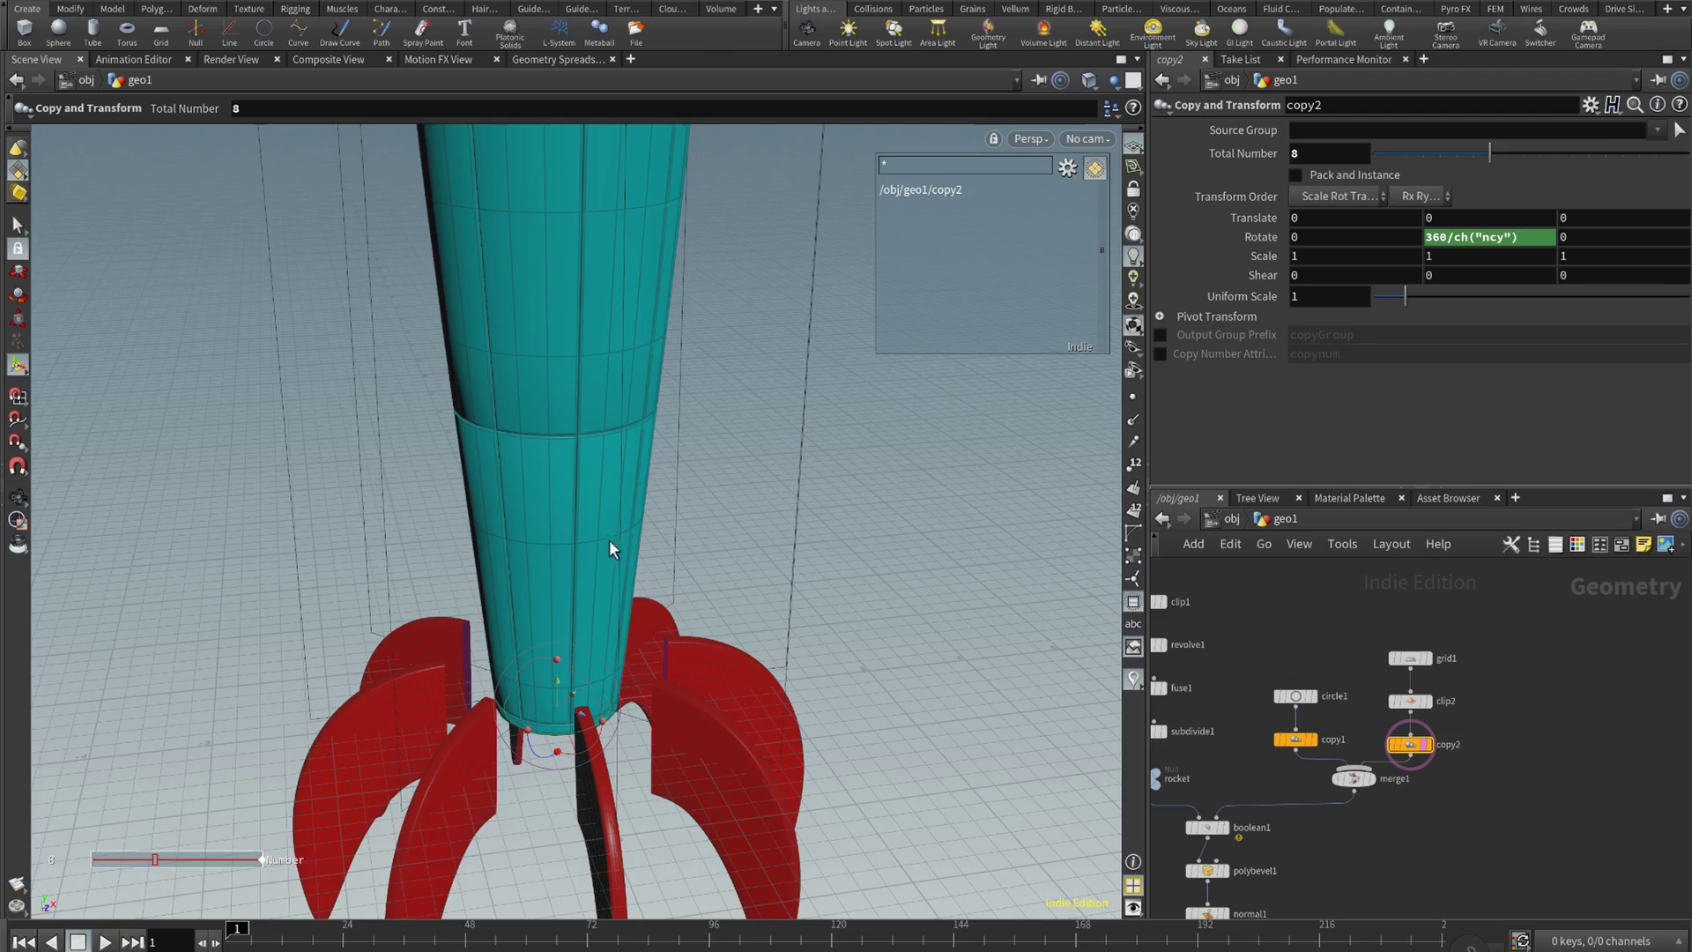
pyautogui.keyDown('alt'); pyautogui.moveTo(593, 445); pyautogui.dragTo(738, 614, button='middle'); pyautogui.keyUp('alt')
pyautogui.moveTo(738, 614); pyautogui.dragTo(771, 642)
pyautogui.press('Return')
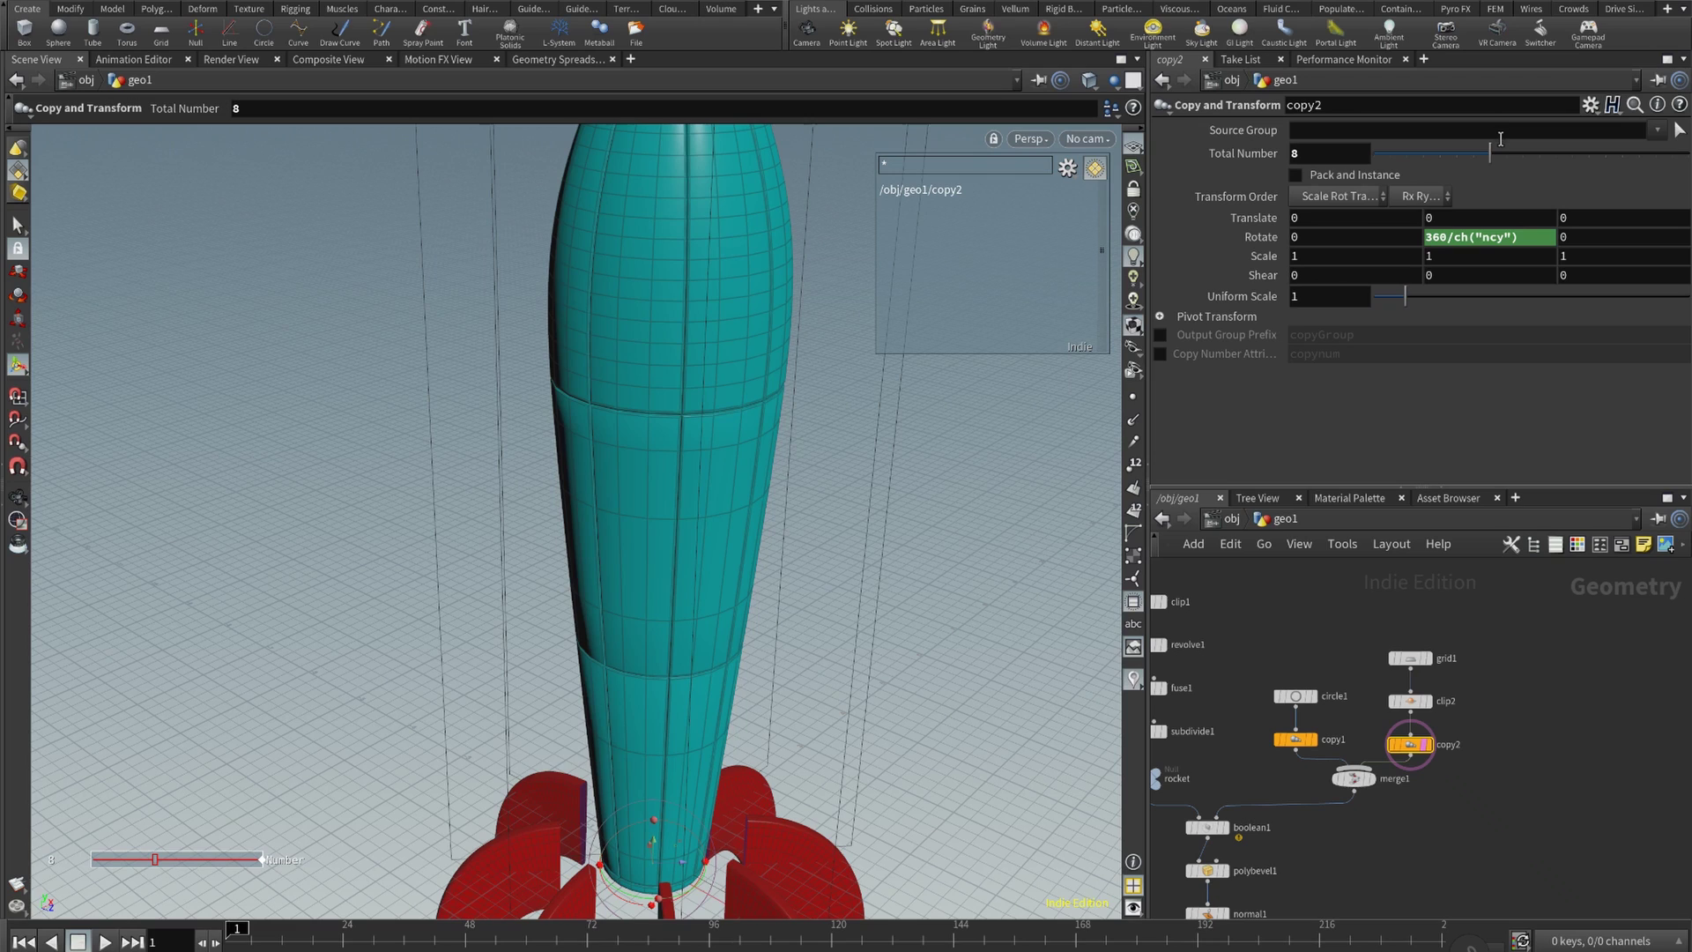
pyautogui.moveTo(1482, 151); pyautogui.dragTo(1428, 146)
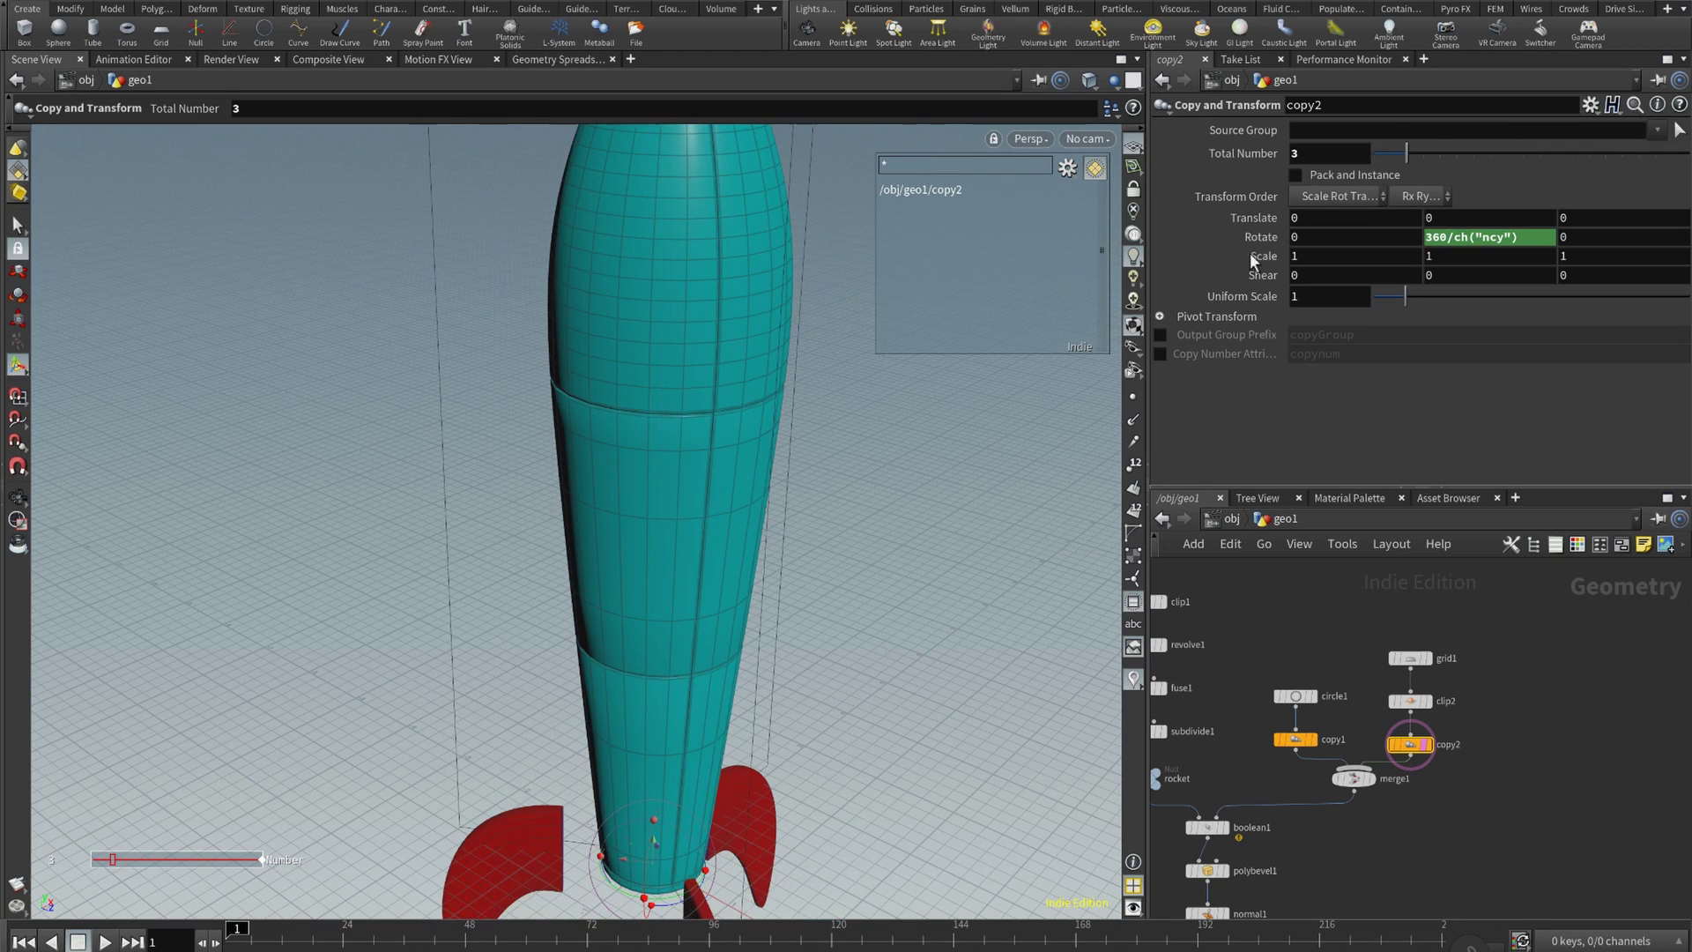
# - Select circle2 and raise its center along Y to about 6.39, moving the fins up the rocket body
pyautogui.moveTo(1517, 782); pyautogui.dragTo(1606, 652, button='middle')
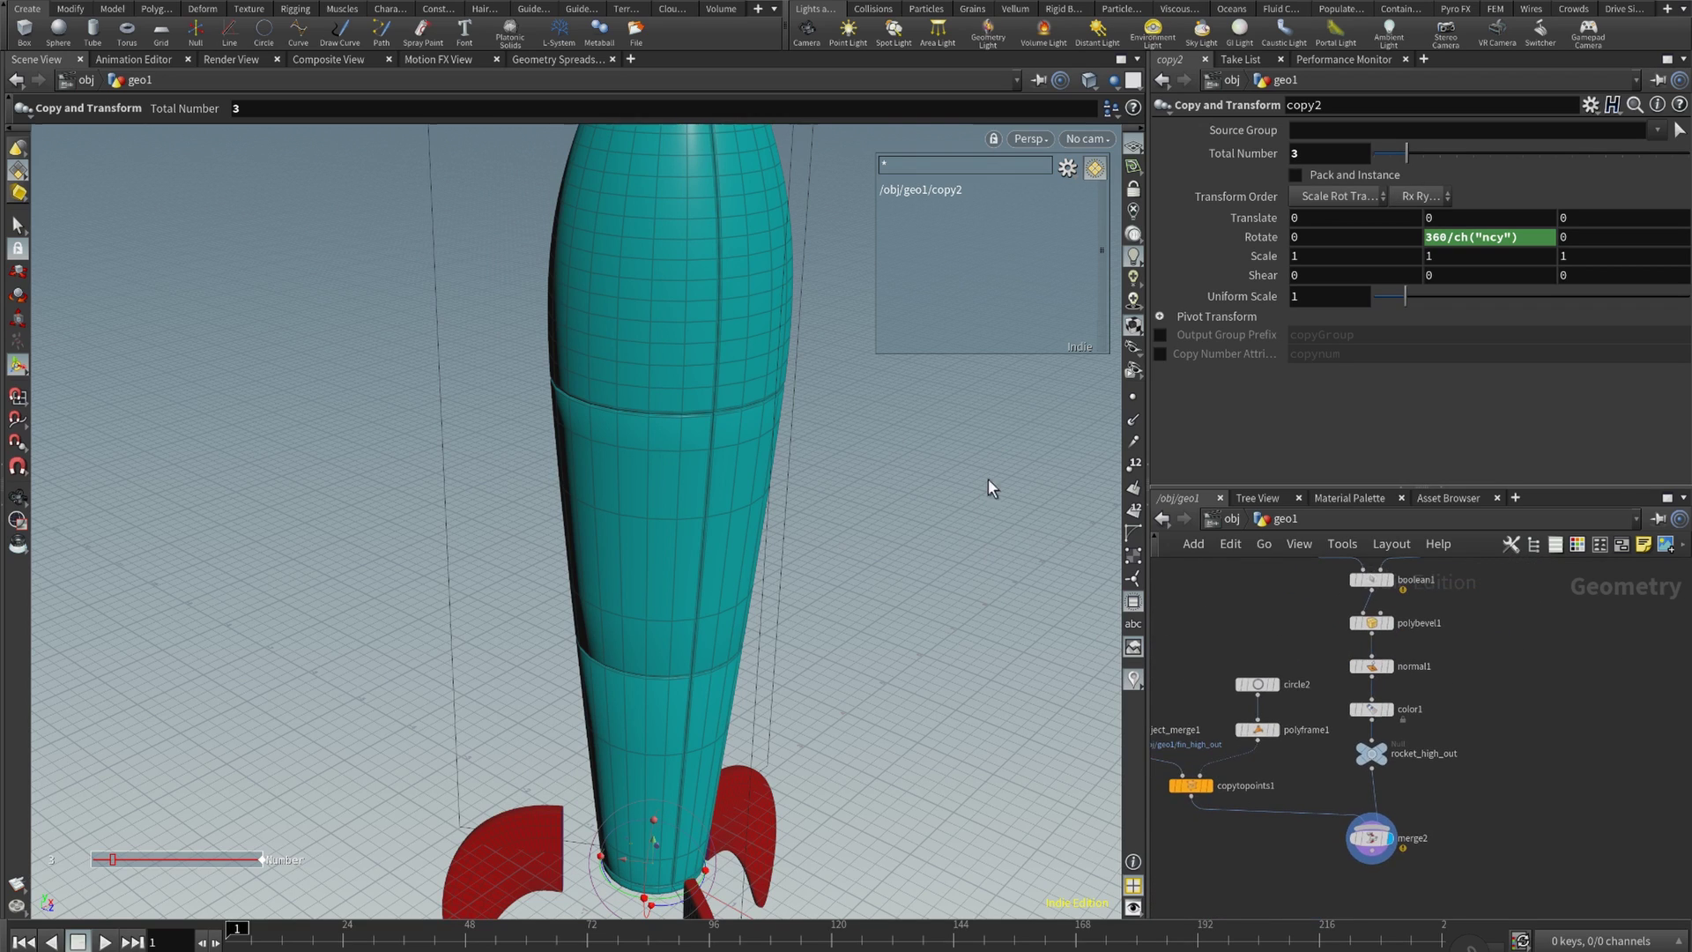
pyautogui.moveTo(1565, 707); pyautogui.dragTo(1587, 624, button='middle')
pyautogui.moveTo(1303, 768); pyautogui.dragTo(1414, 804, button='middle')
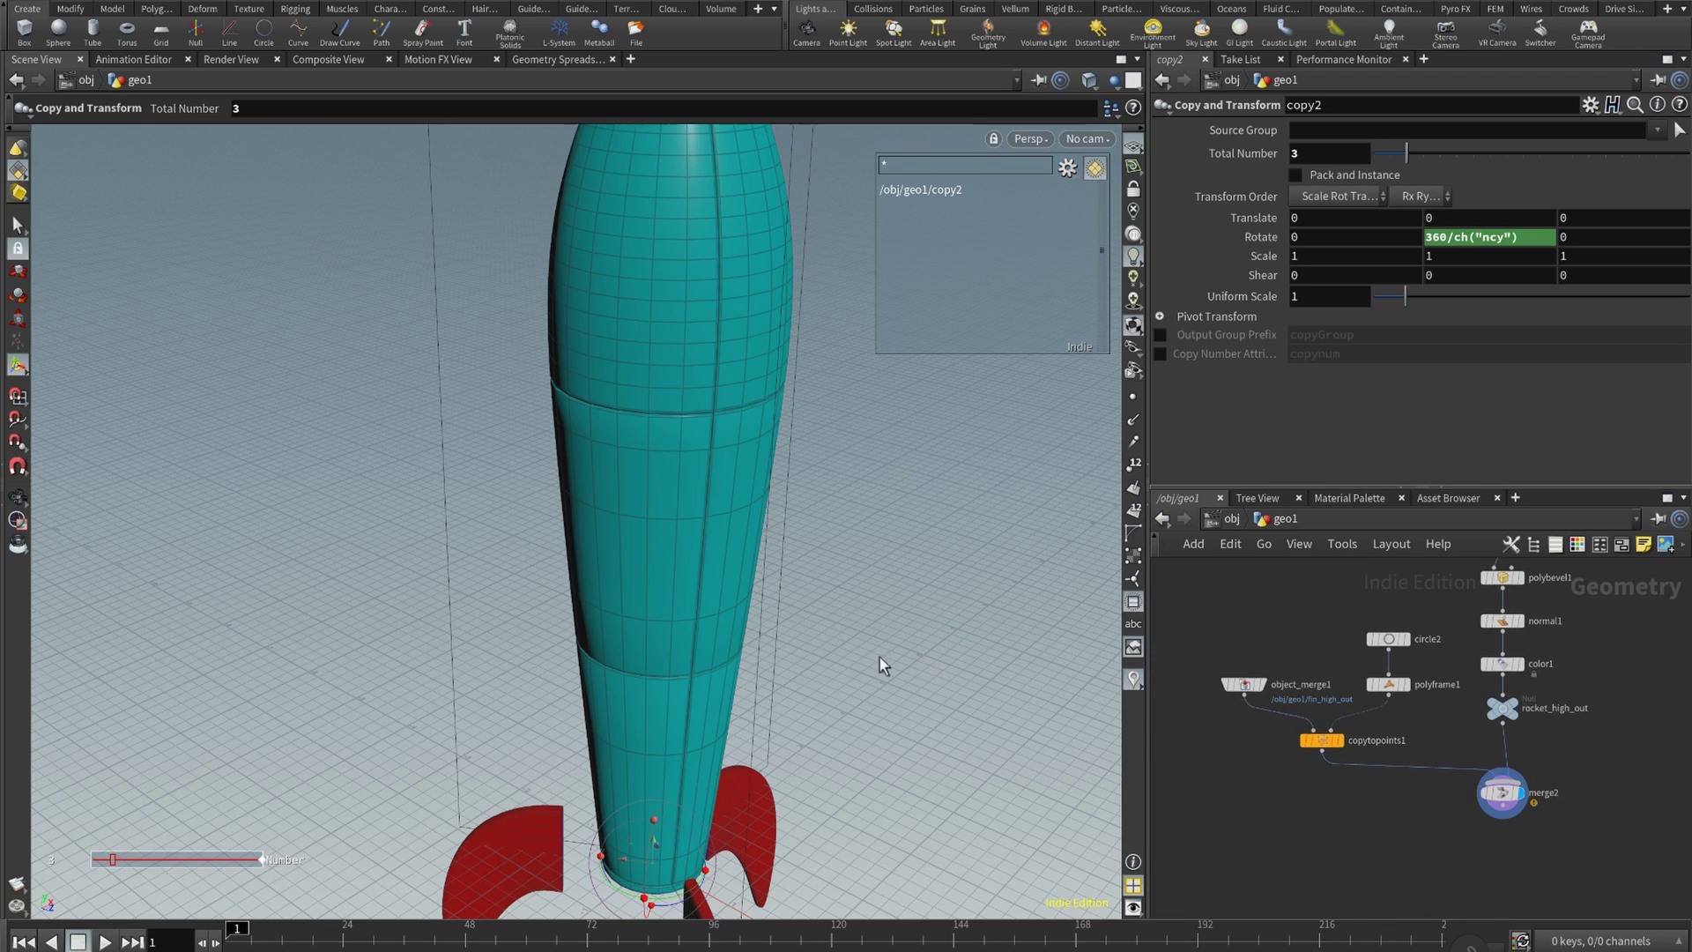
pyautogui.keyDown('alt'); pyautogui.moveTo(884, 558); pyautogui.dragTo(956, 348, button='middle'); pyautogui.keyUp('alt')
pyautogui.keyDown('alt'); pyautogui.moveTo(755, 578); pyautogui.dragTo(861, 532); pyautogui.keyUp('alt')
pyautogui.press('Return')
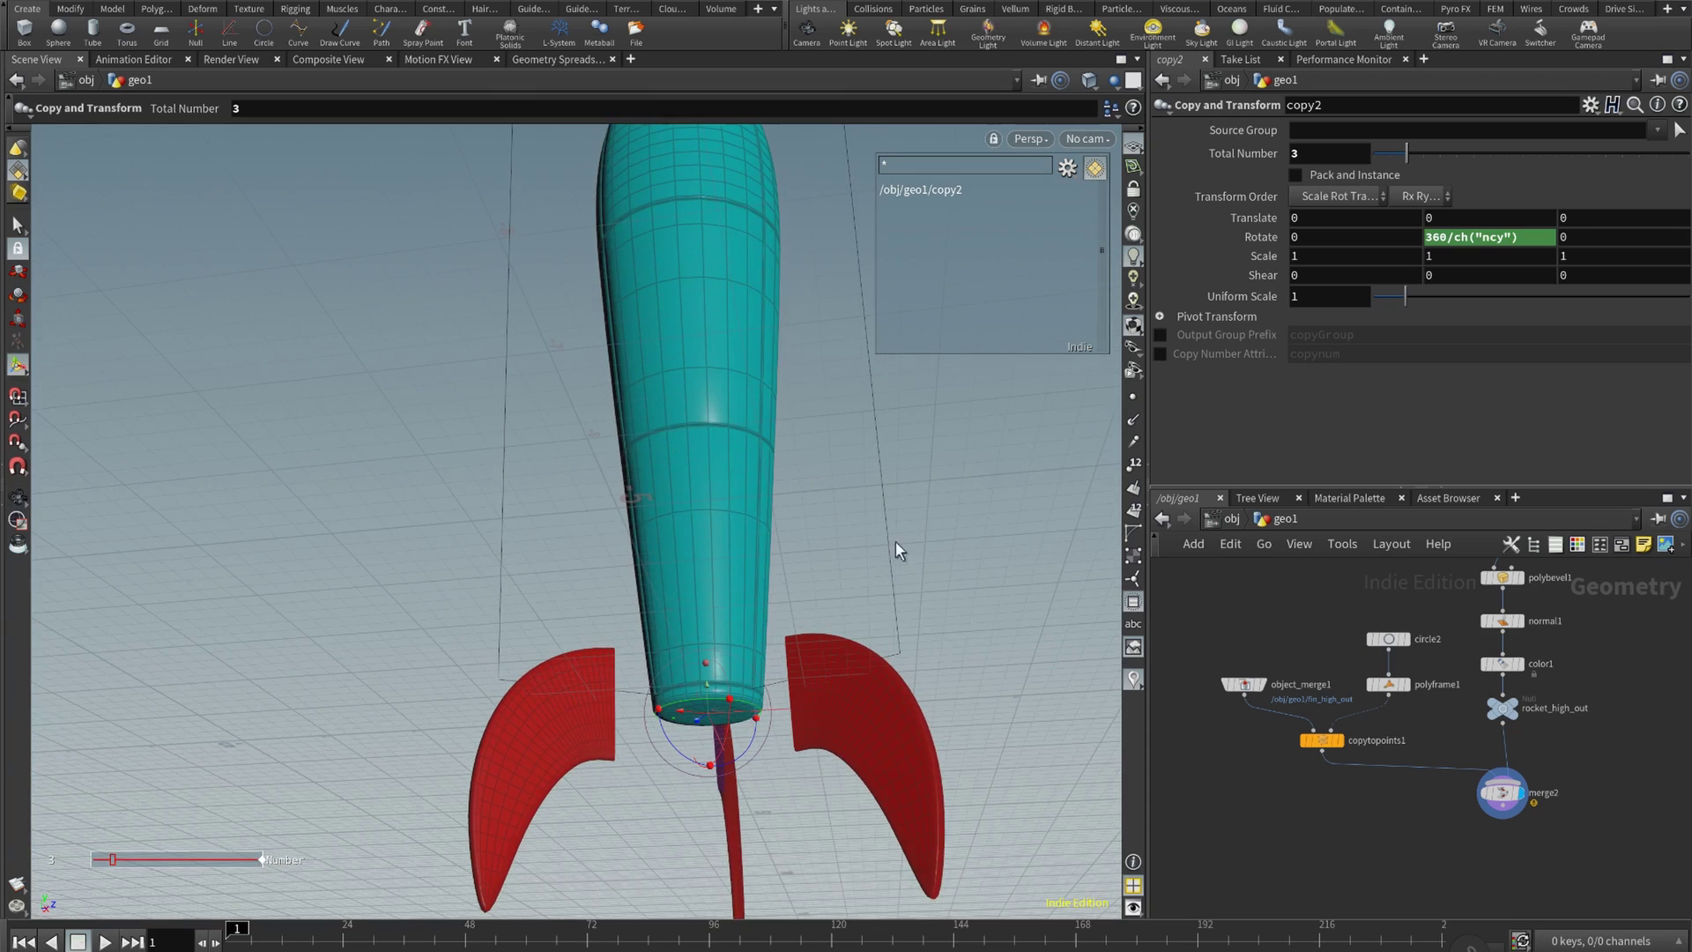
pyautogui.click(1388, 641)
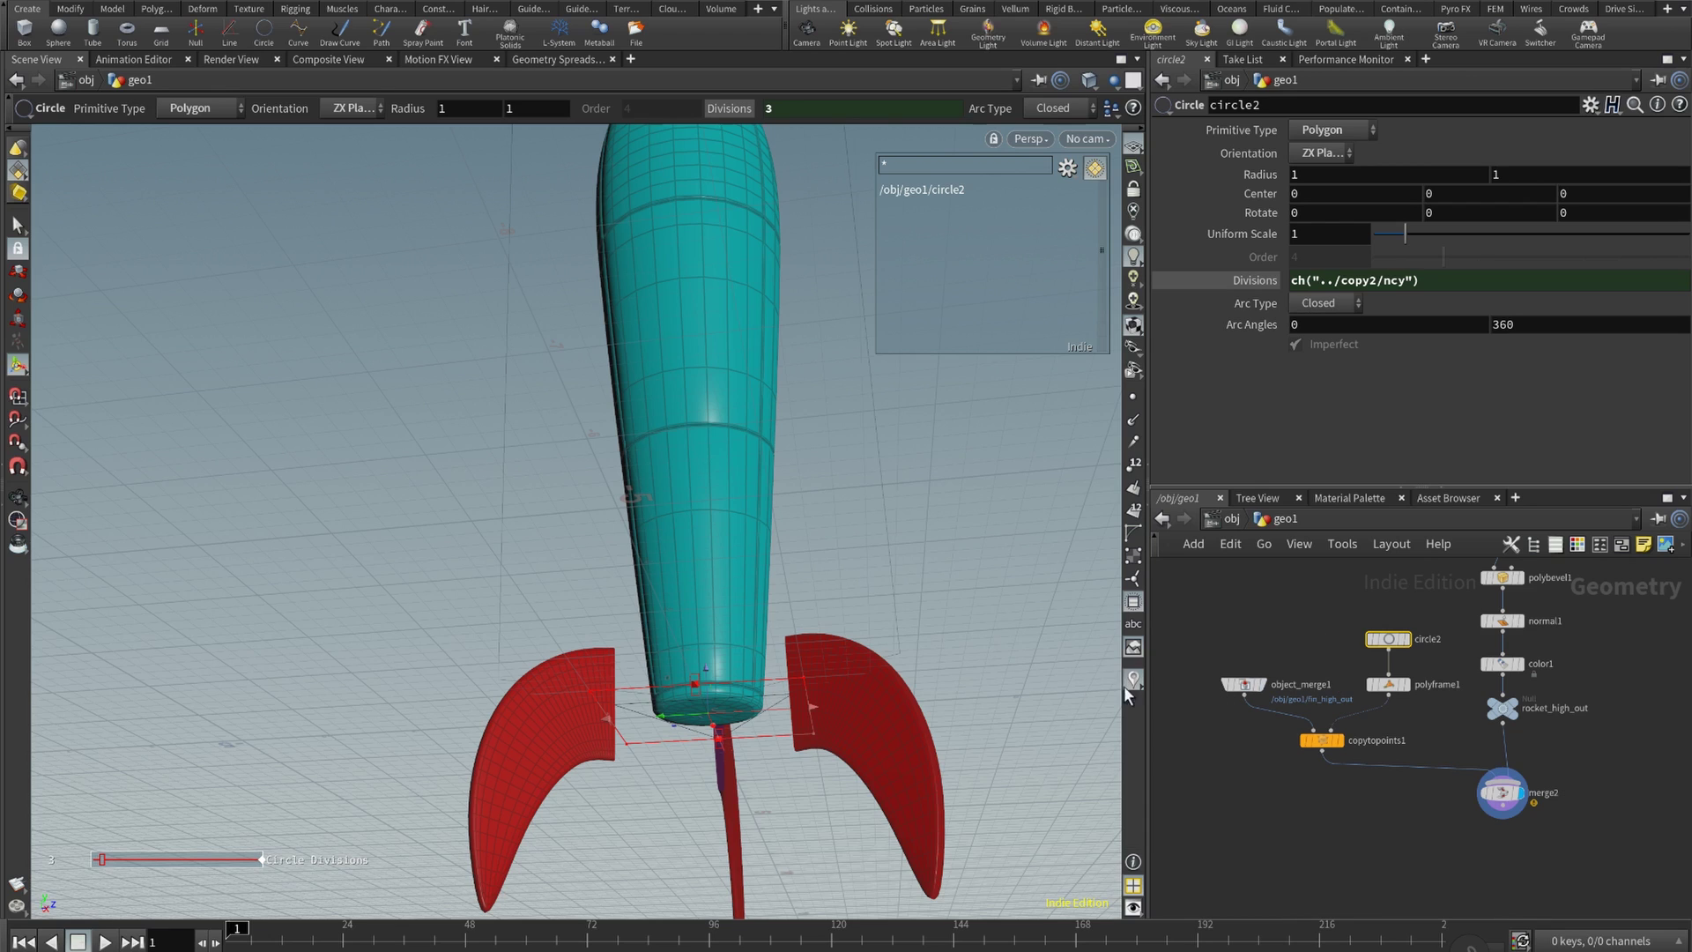
pyautogui.keyDown('alt'); pyautogui.moveTo(944, 555); pyautogui.dragTo(962, 608); pyautogui.keyUp('alt')
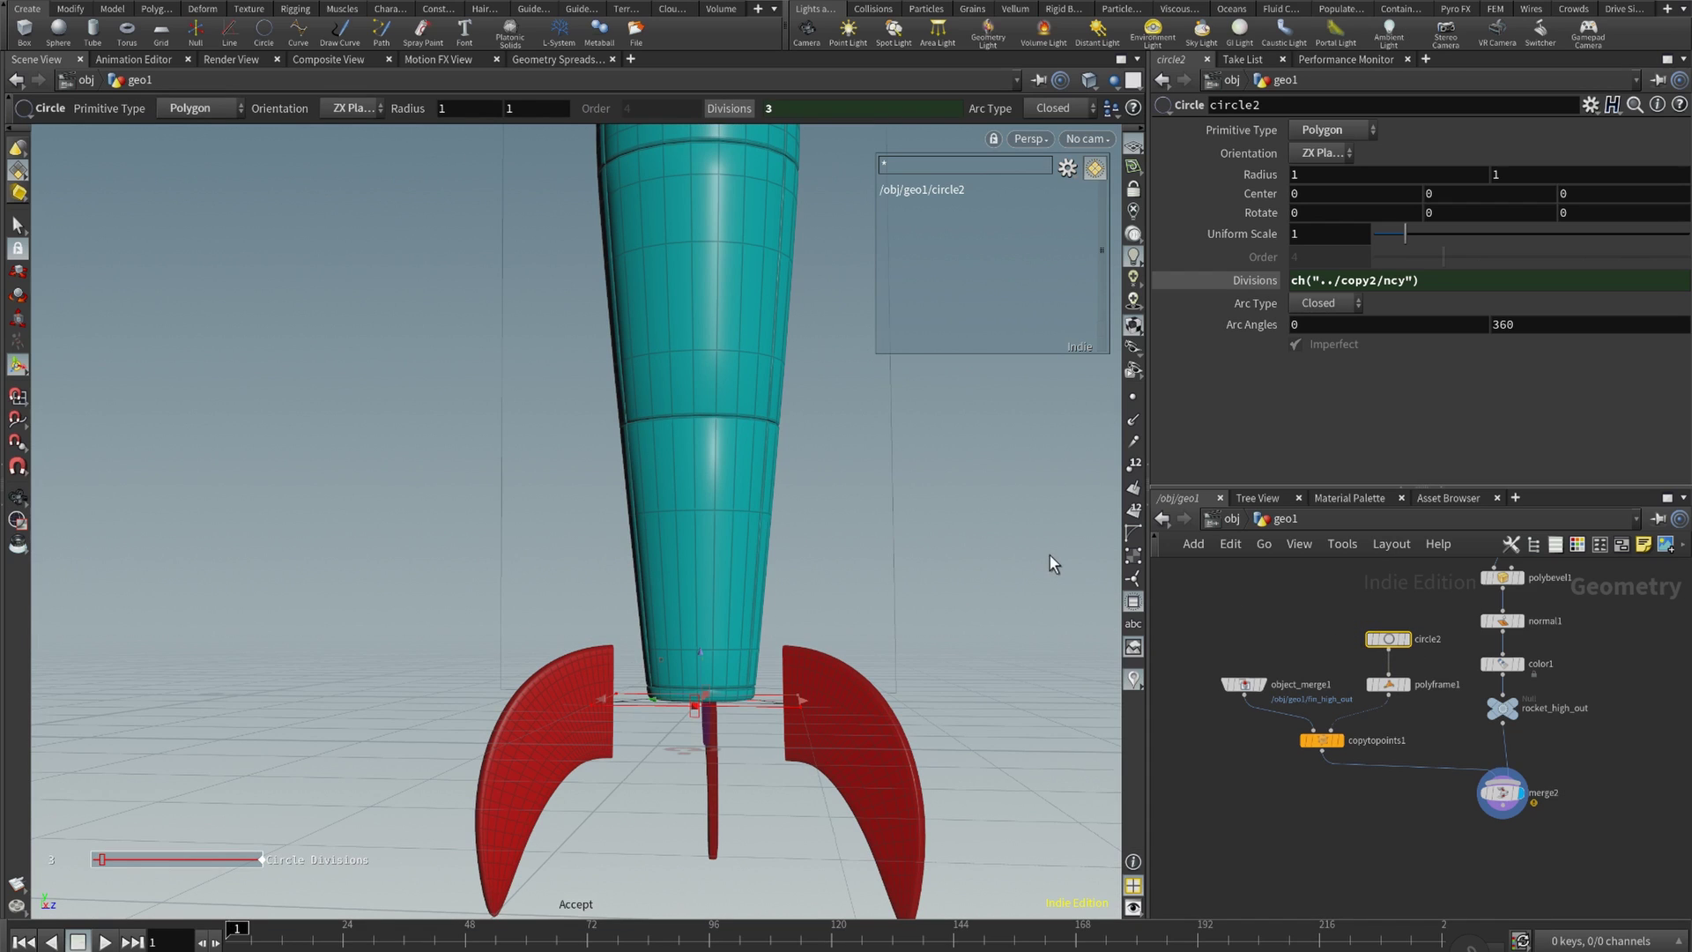
pyautogui.keyDown('alt'); pyautogui.moveTo(703, 601); pyautogui.dragTo(719, 172); pyautogui.keyUp('alt')
pyautogui.press('Escape')
pyautogui.keyDown('alt'); pyautogui.moveTo(697, 382); pyautogui.dragTo(703, 579, button='middle'); pyautogui.keyUp('alt')
pyautogui.moveTo(716, 596); pyautogui.dragTo(712, 556)
pyautogui.moveTo(701, 458); pyautogui.dragTo(703, 462)
pyautogui.keyDown('alt'); pyautogui.moveTo(687, 680); pyautogui.dragTo(729, 646); pyautogui.keyUp('alt')
pyautogui.keyDown('alt'); pyautogui.moveTo(729, 646); pyautogui.dragTo(800, 617, button='middle'); pyautogui.keyUp('alt')
pyautogui.moveTo(800, 617); pyautogui.dragTo(762, 627)
pyautogui.moveTo(762, 627); pyautogui.dragTo(641, 461, button='middle')
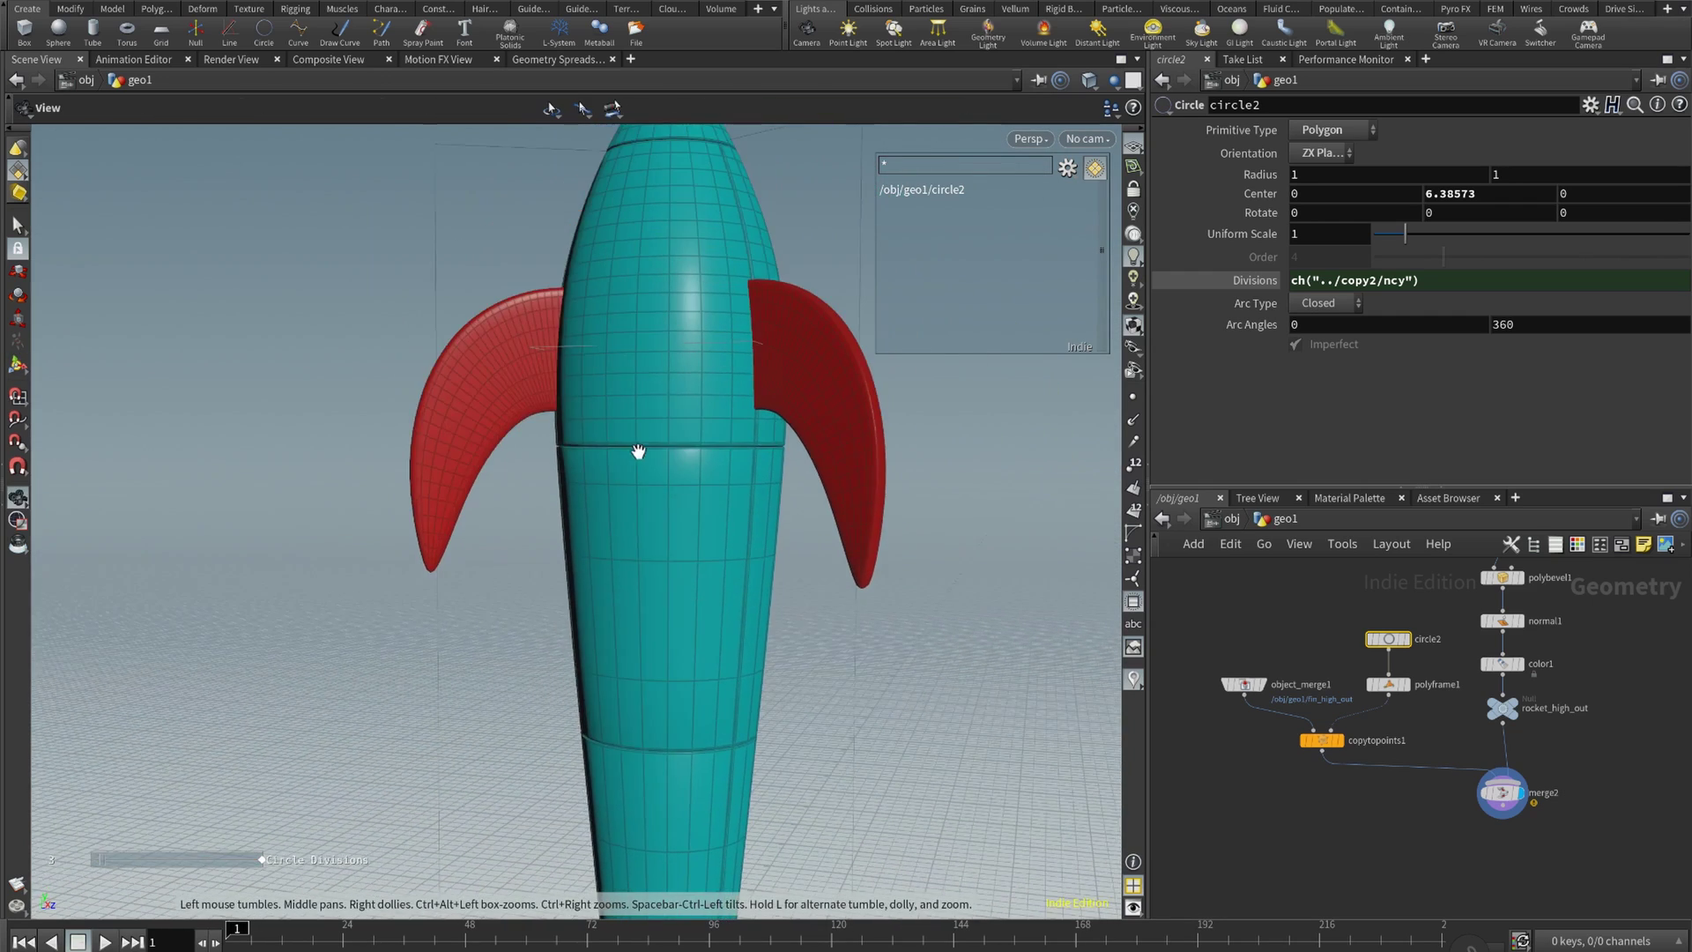
# - Lower circle2's center along Y to about 1.08, placing the fins near the rocket's base
pyautogui.keyDown('alt'); pyautogui.moveTo(641, 462); pyautogui.dragTo(706, 498); pyautogui.keyUp('alt')
pyautogui.moveTo(625, 288); pyautogui.dragTo(653, 703)
pyautogui.moveTo(653, 703); pyautogui.dragTo(673, 249, button='middle')
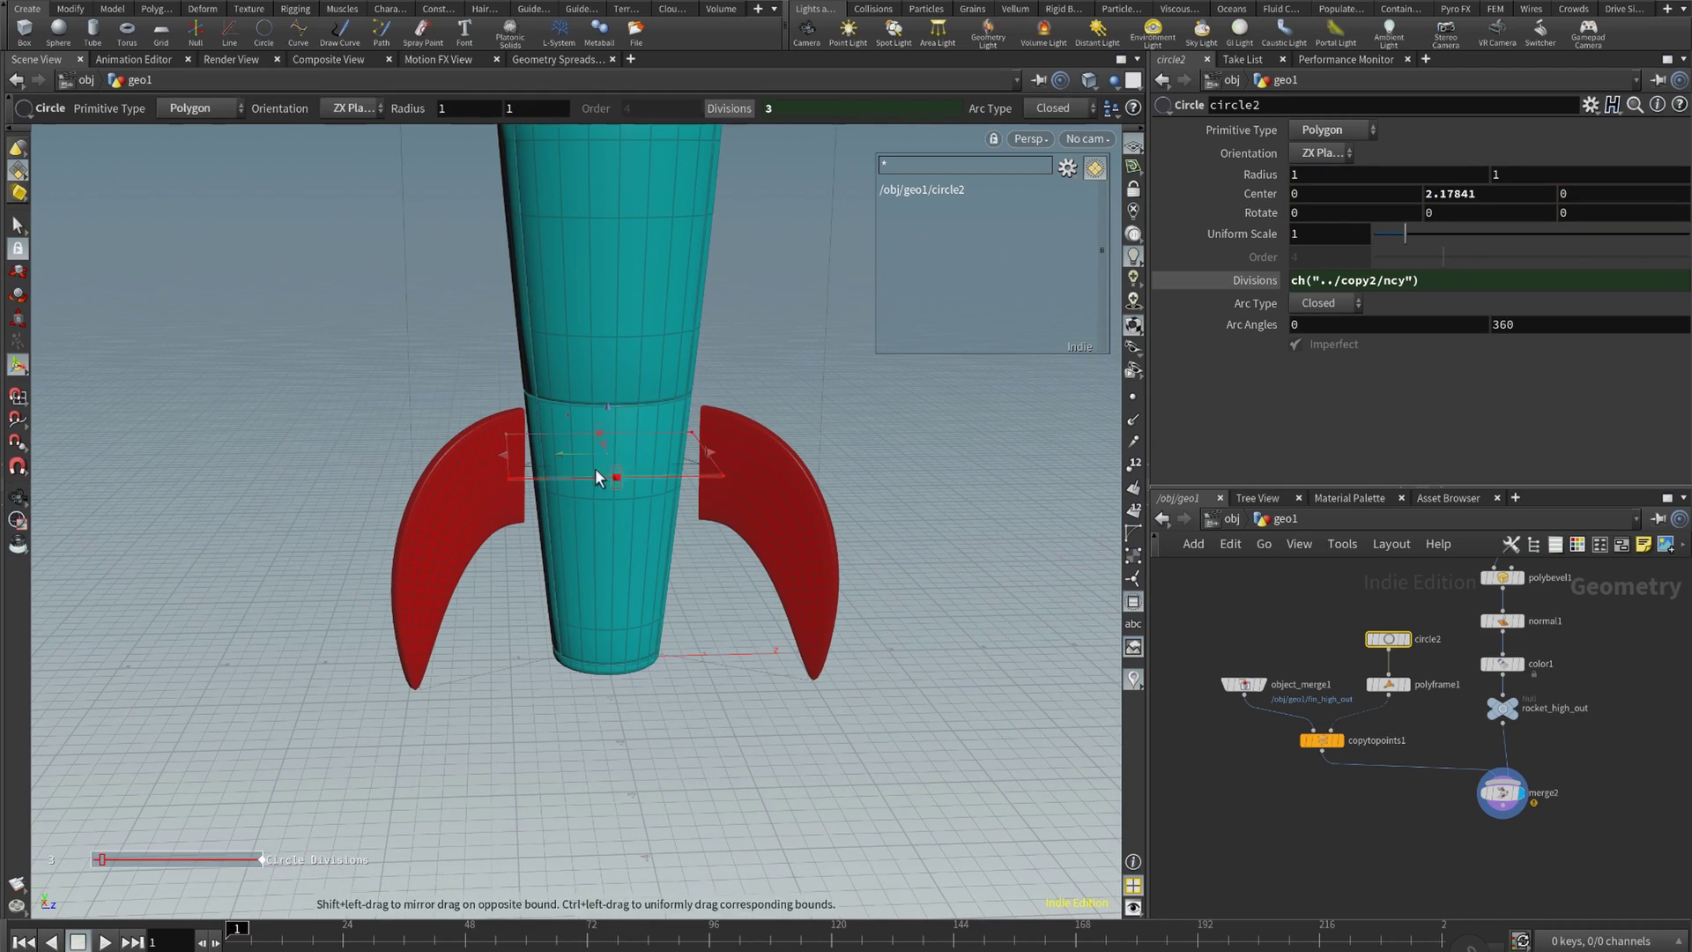
pyautogui.moveTo(609, 412); pyautogui.dragTo(619, 526)
pyautogui.press('Escape')
pyautogui.moveTo(618, 527); pyautogui.dragTo(607, 477)
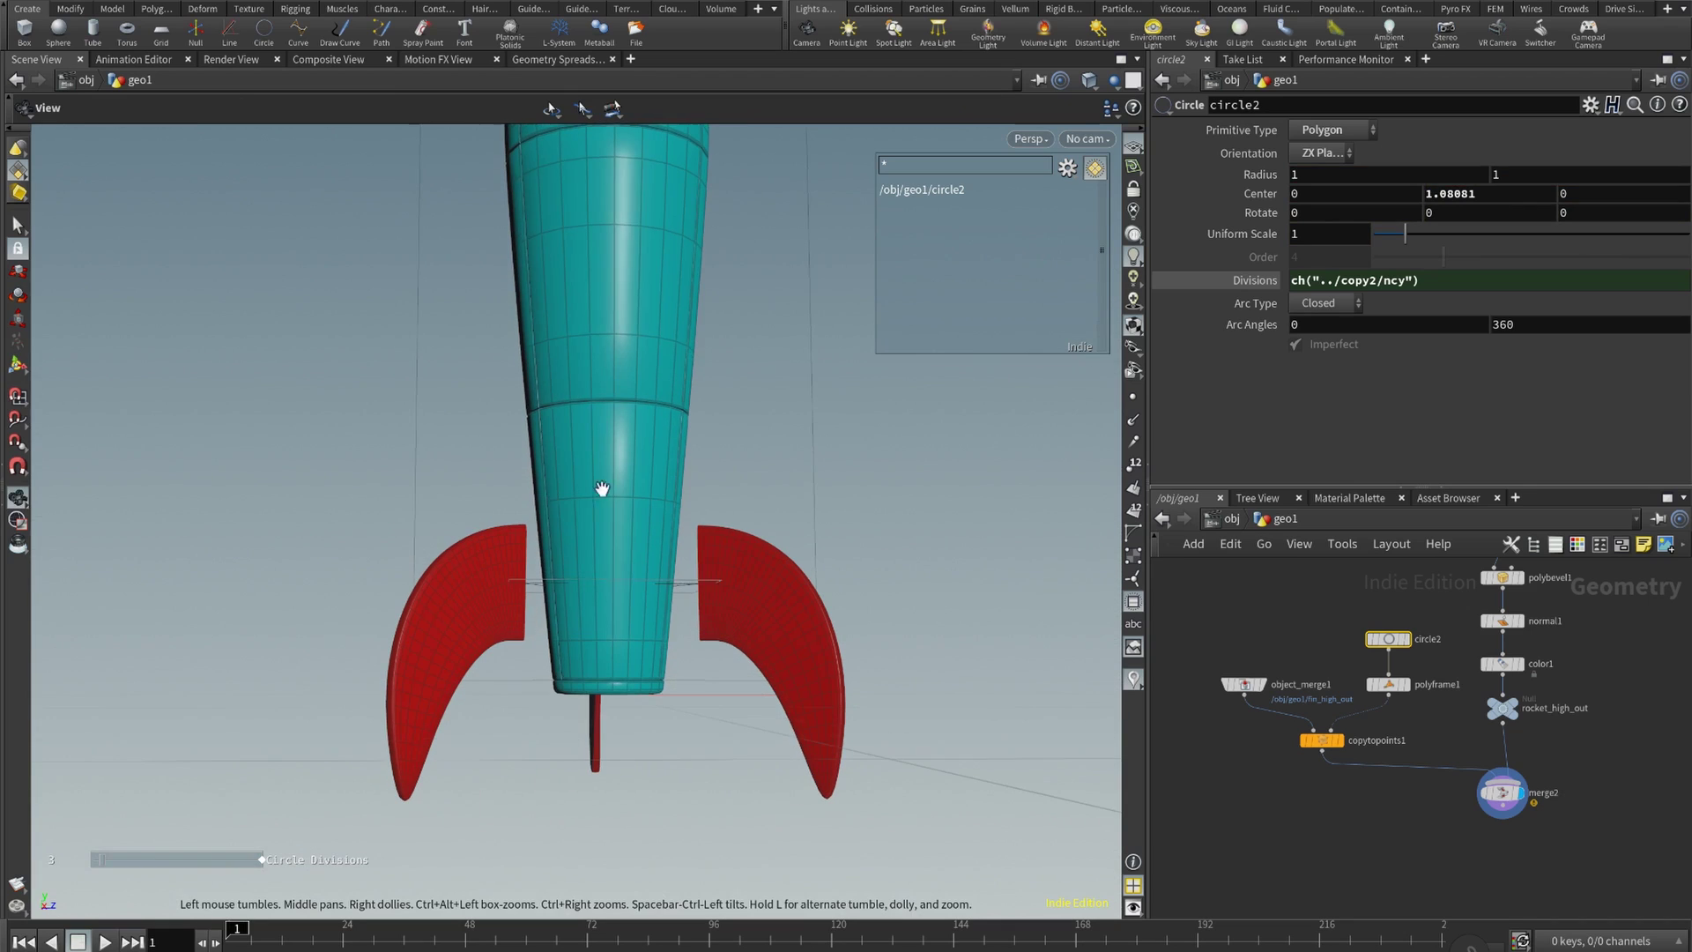
pyautogui.keyDown('alt'); pyautogui.moveTo(716, 440); pyautogui.dragTo(682, 476); pyautogui.keyUp('alt')
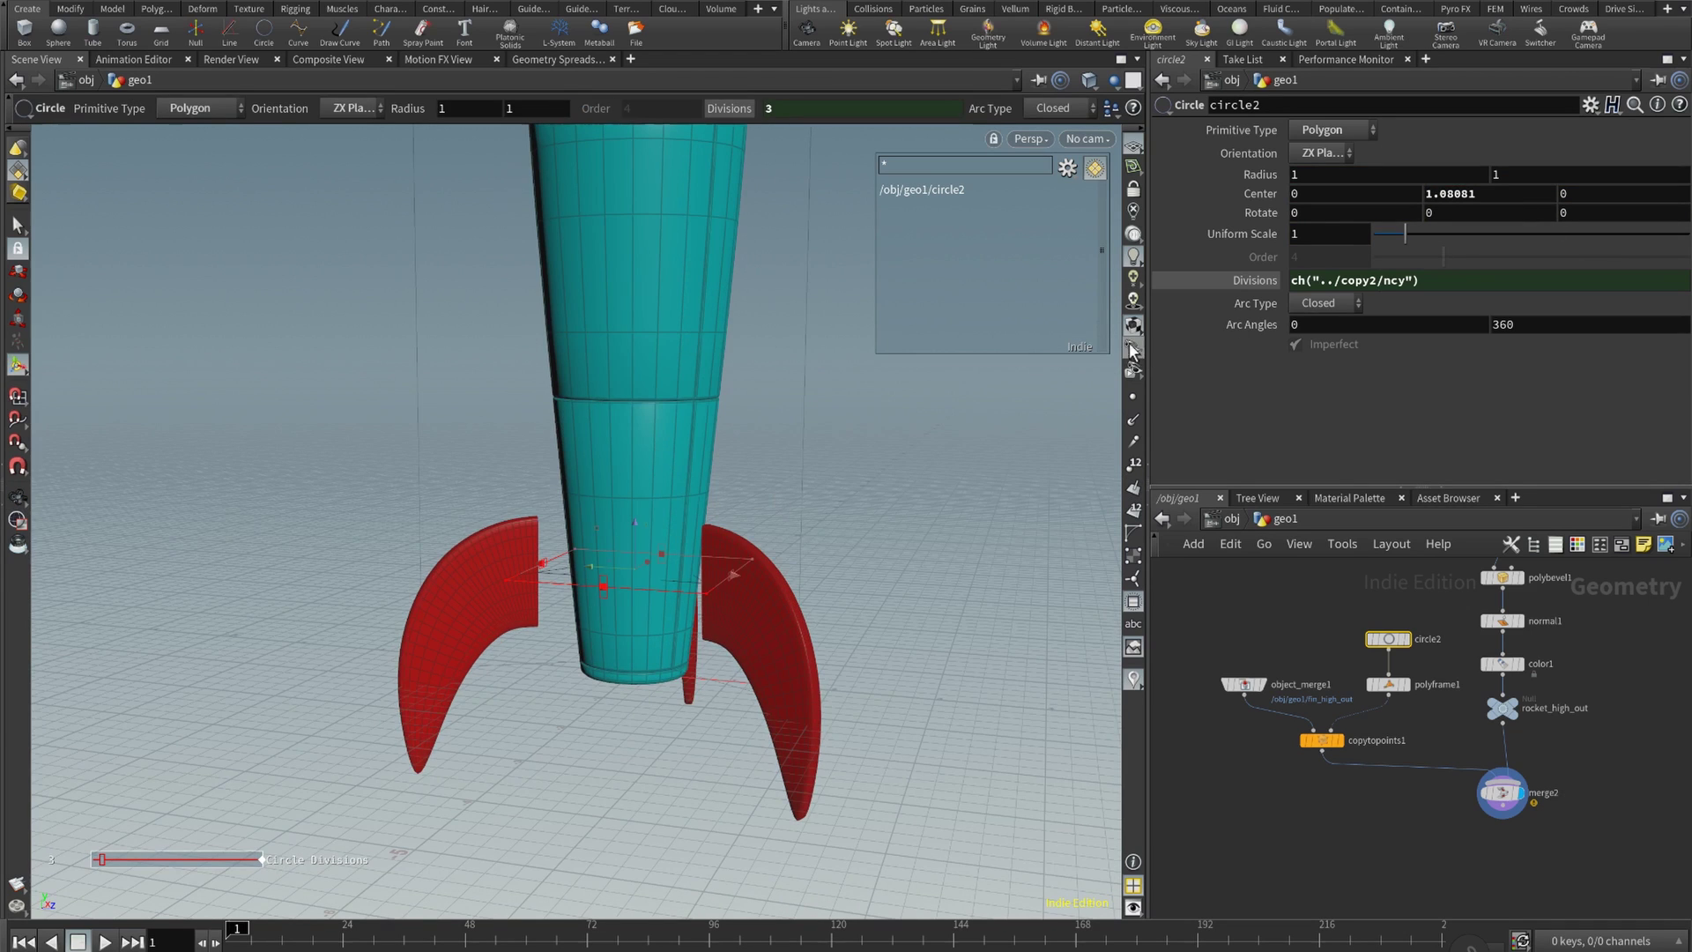
# - Try rotating circle2 about Y to 12.6, and reset the rotation to 0
pyautogui.moveTo(744, 499); pyautogui.dragTo(706, 427)
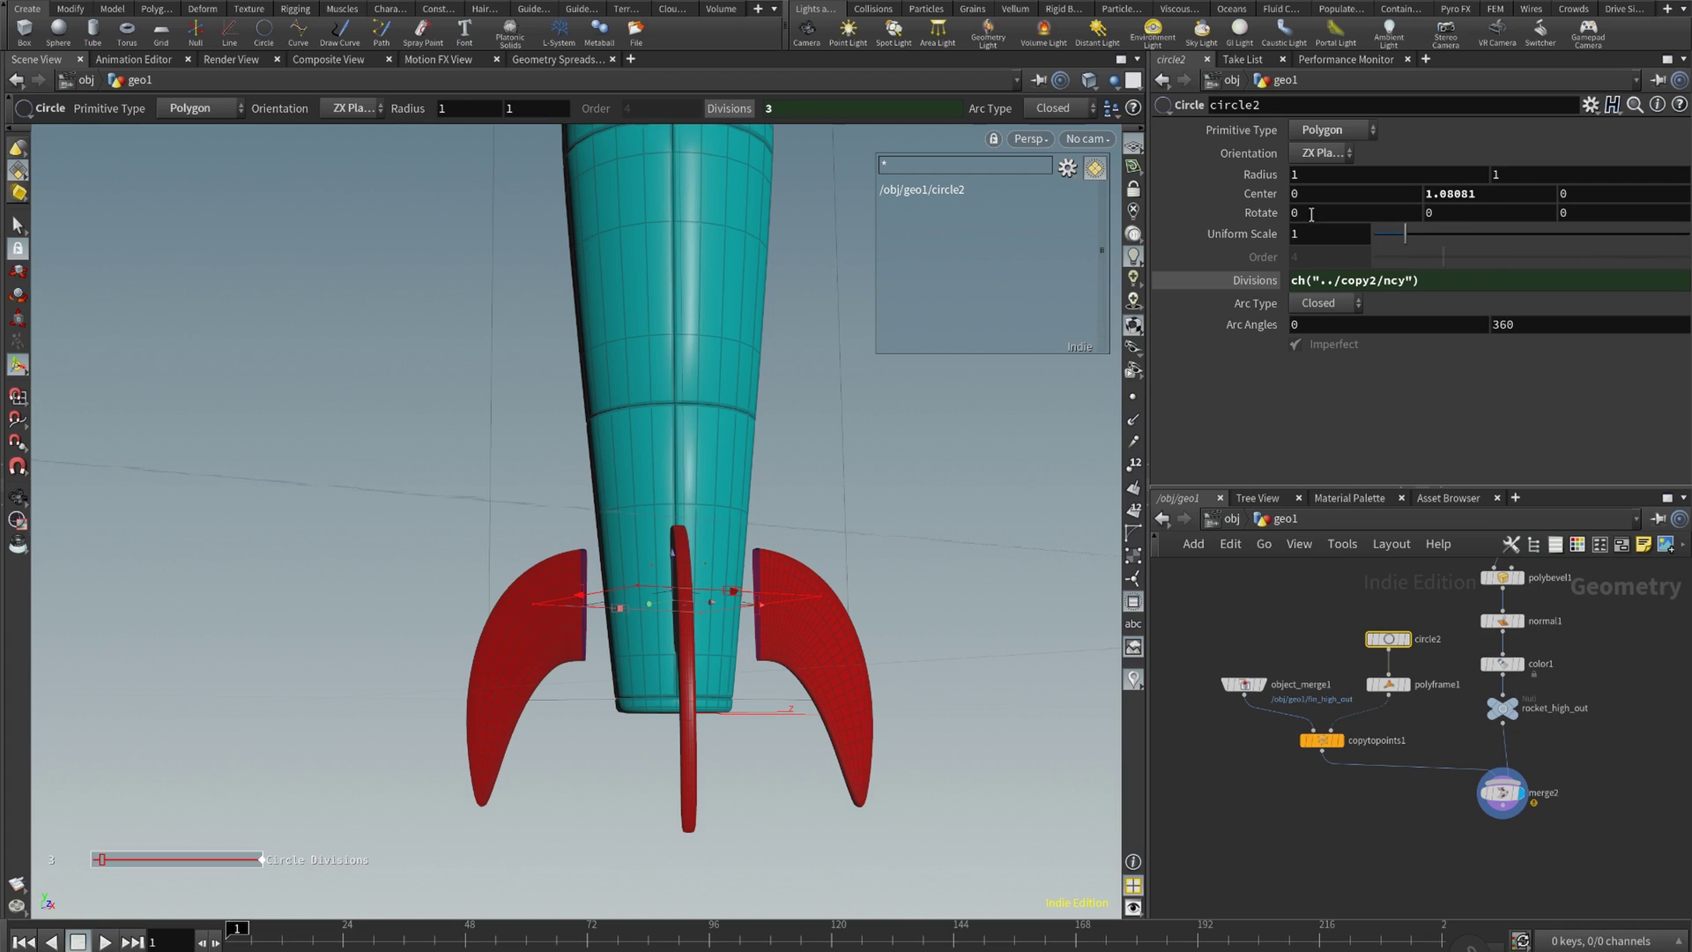
pyautogui.click(1469, 215)
pyautogui.moveTo(1442, 216); pyautogui.dragTo(1250, 220, button='middle')
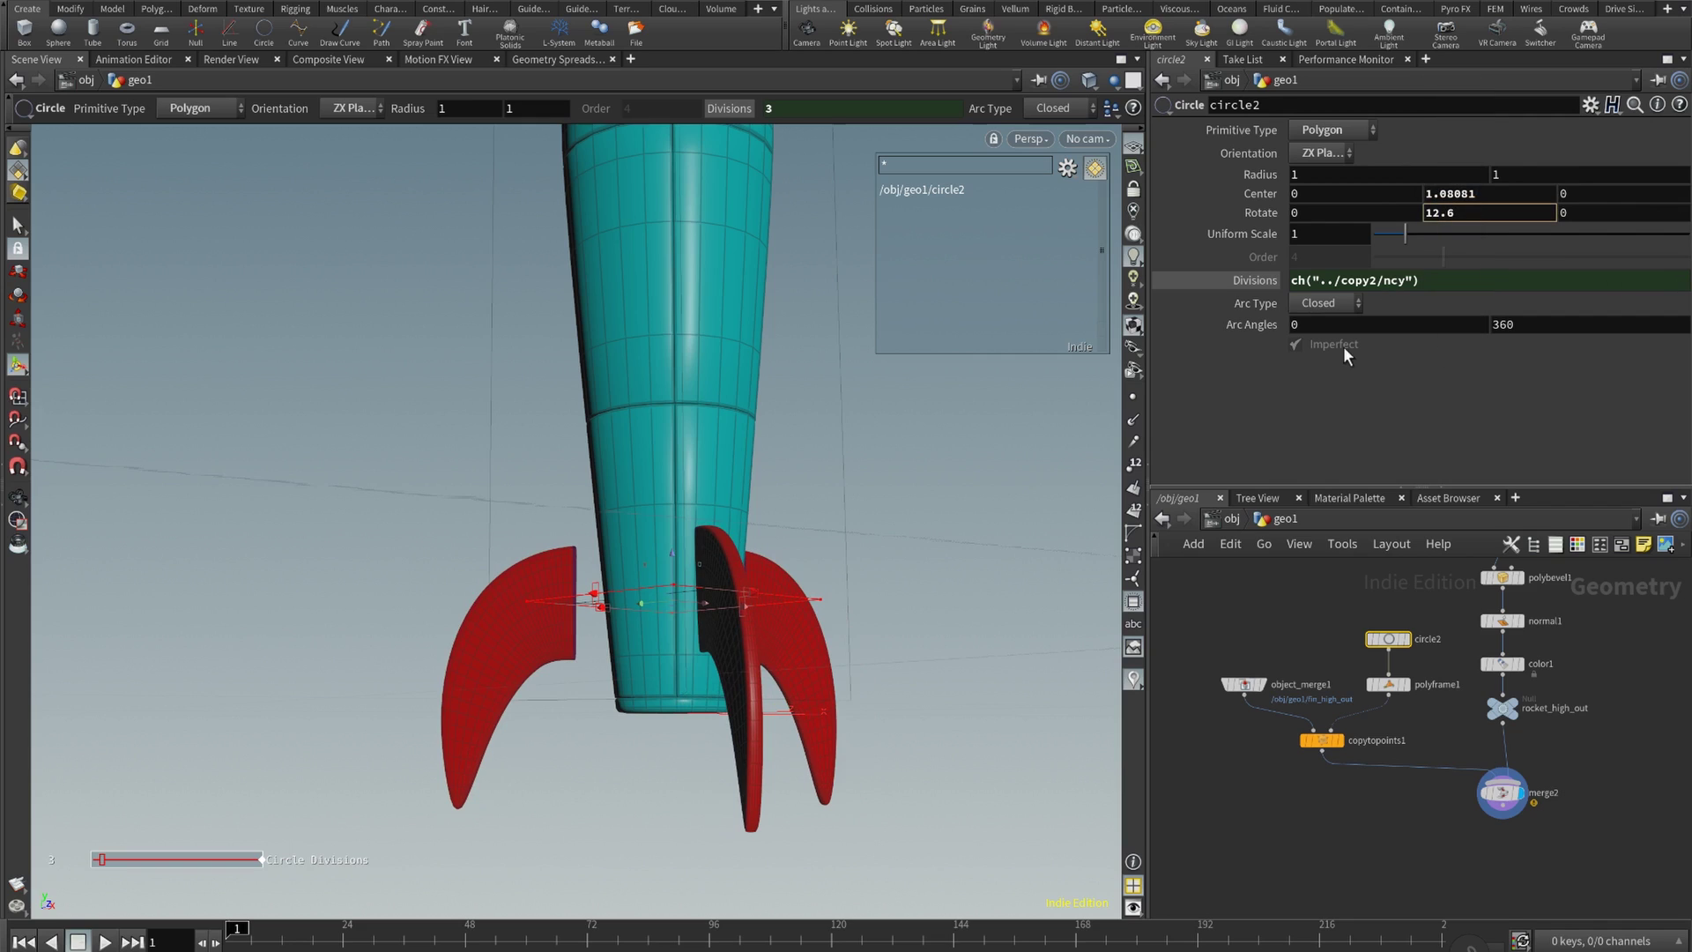
pyautogui.doubleClick(1515, 210)
pyautogui.write('0')
pyautogui.press('Return')
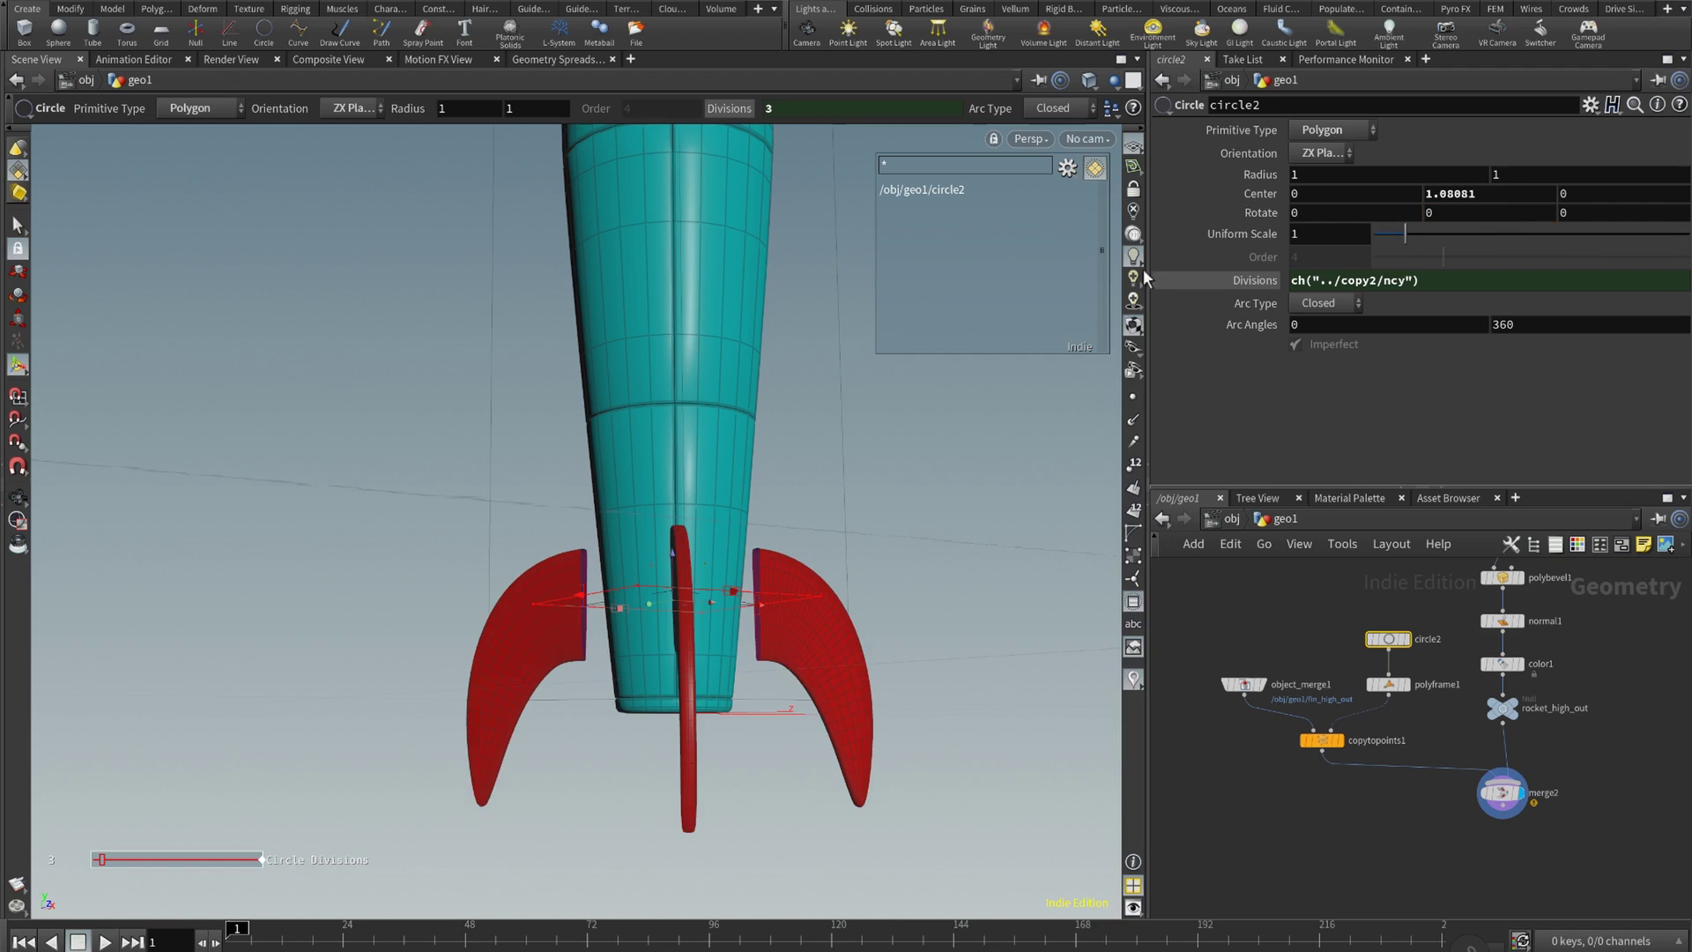
pyautogui.moveTo(1647, 696); pyautogui.dragTo(1433, 948, button='middle')
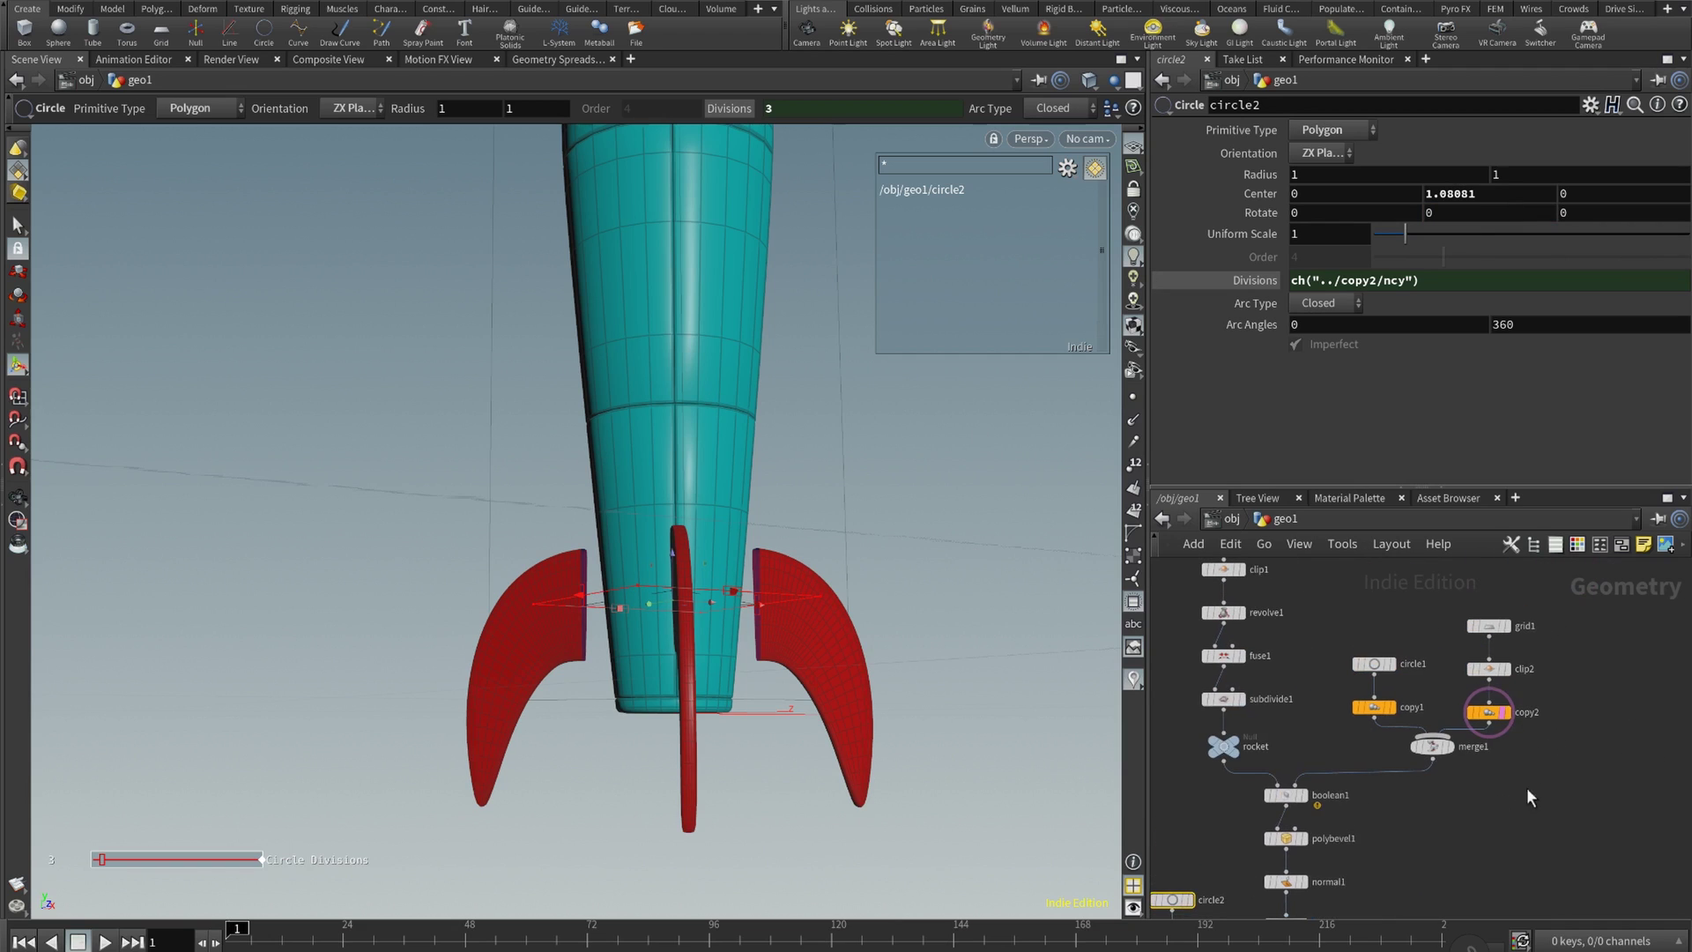
pyautogui.click(1493, 716)
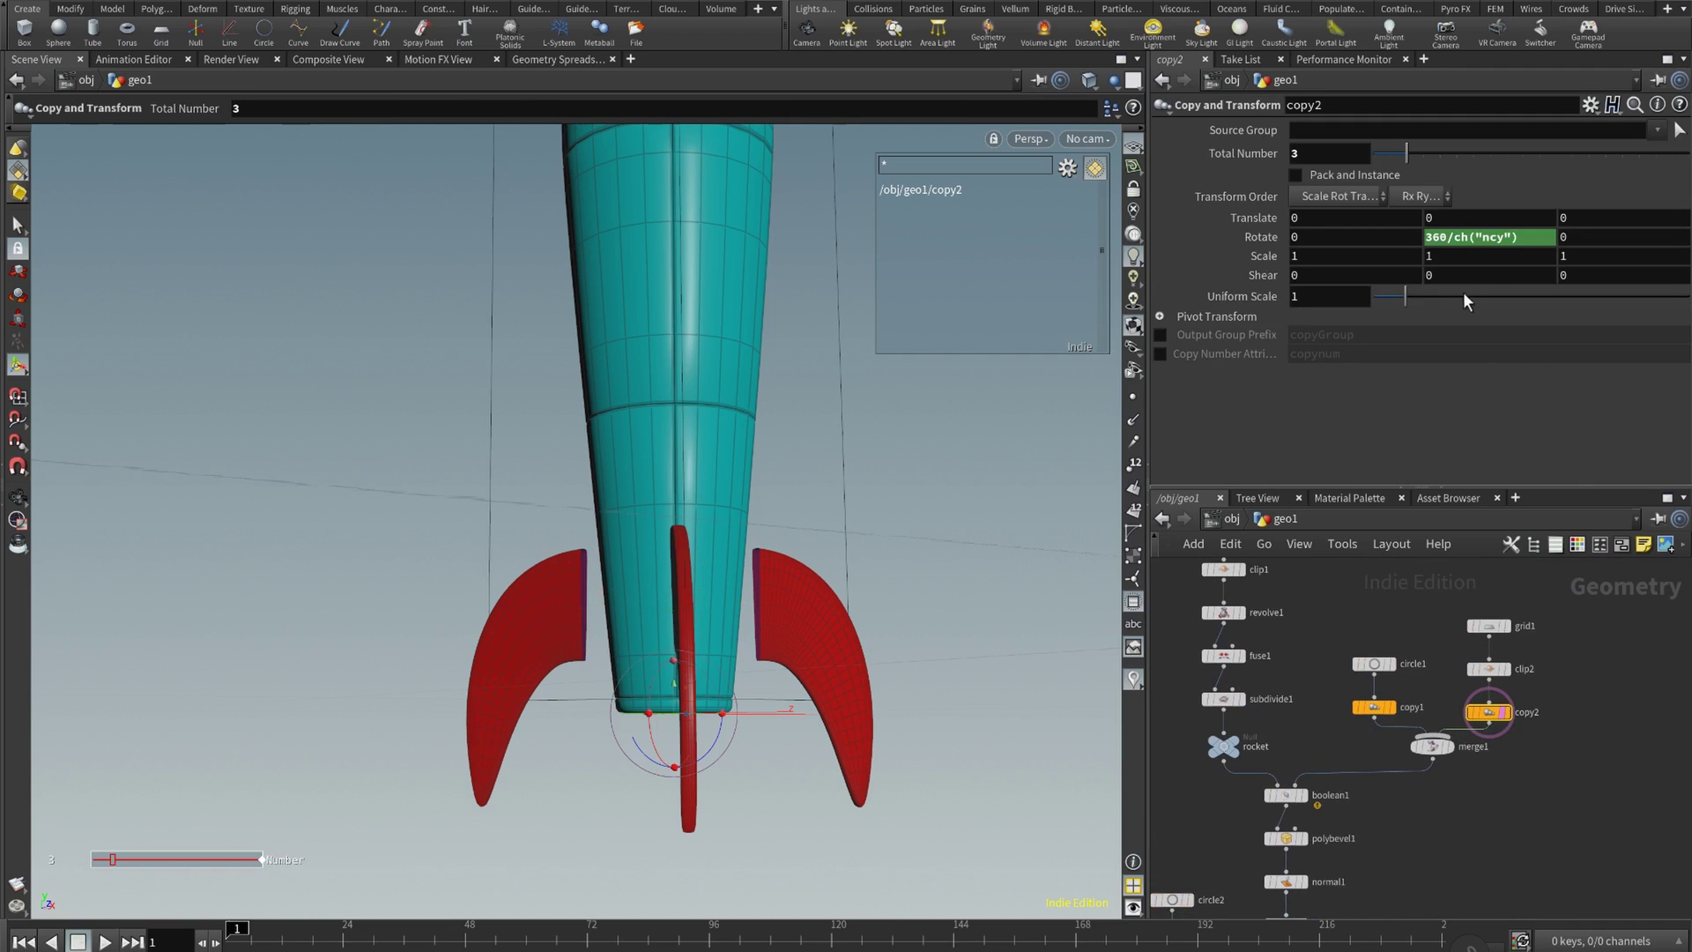
pyautogui.moveTo(1486, 779); pyautogui.dragTo(1585, 731, button='middle')
pyautogui.click(1337, 153)
pyautogui.rightClick(1340, 159)
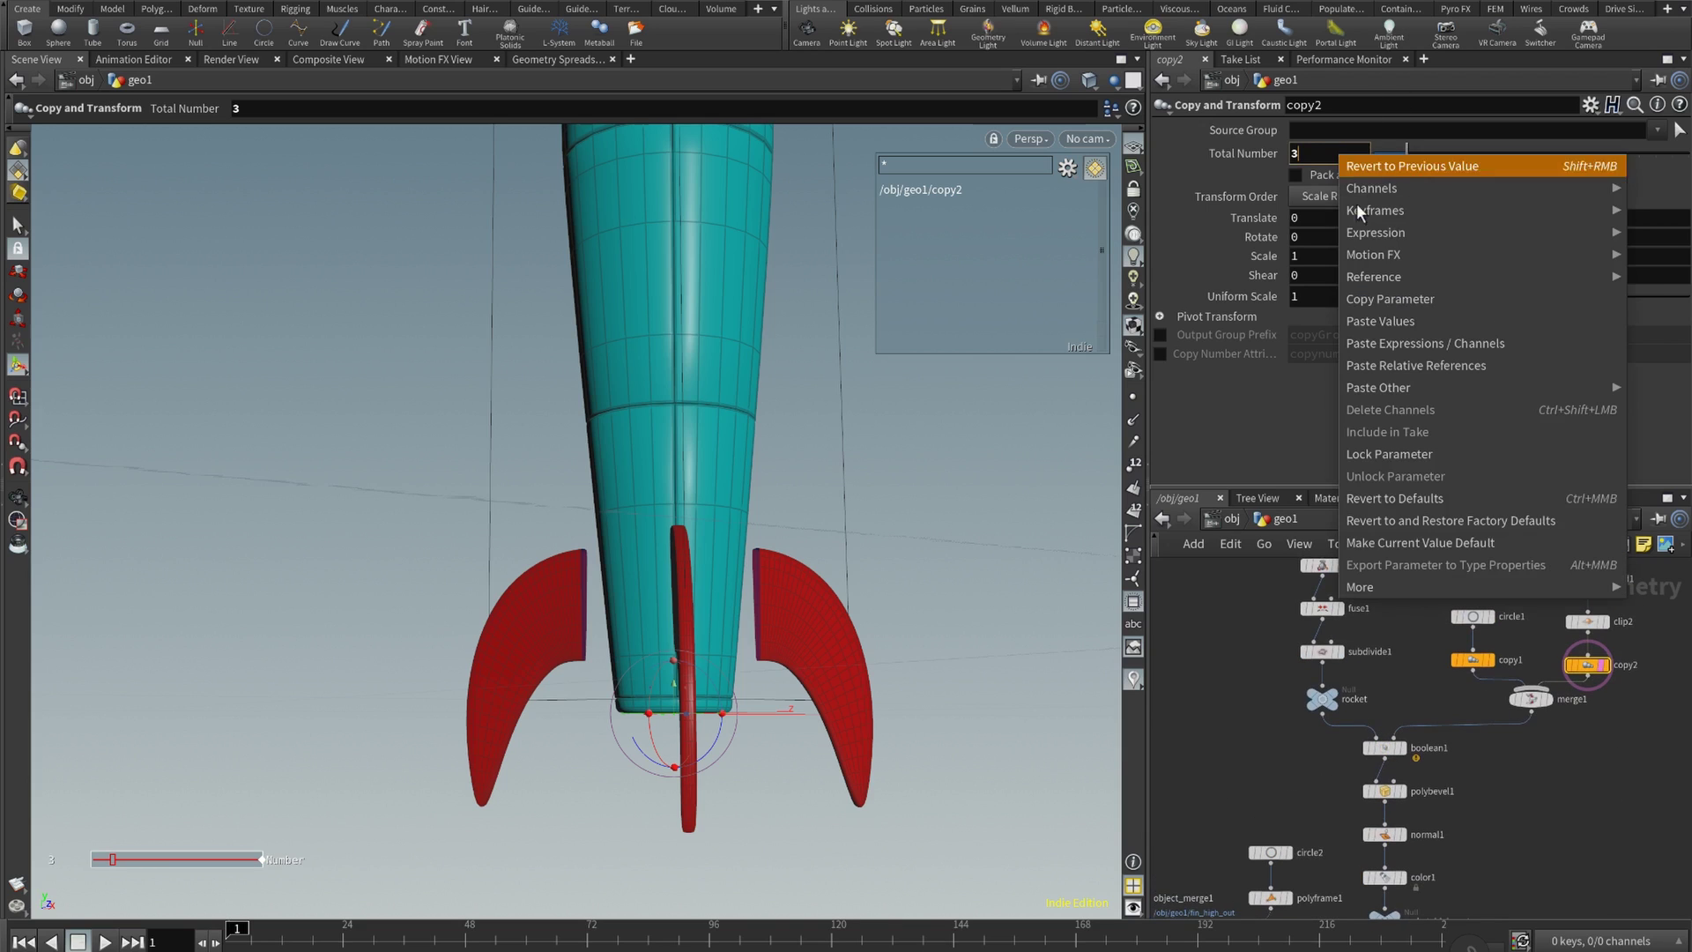
pyautogui.moveTo(1583, 842); pyautogui.dragTo(1686, 650, button='middle')
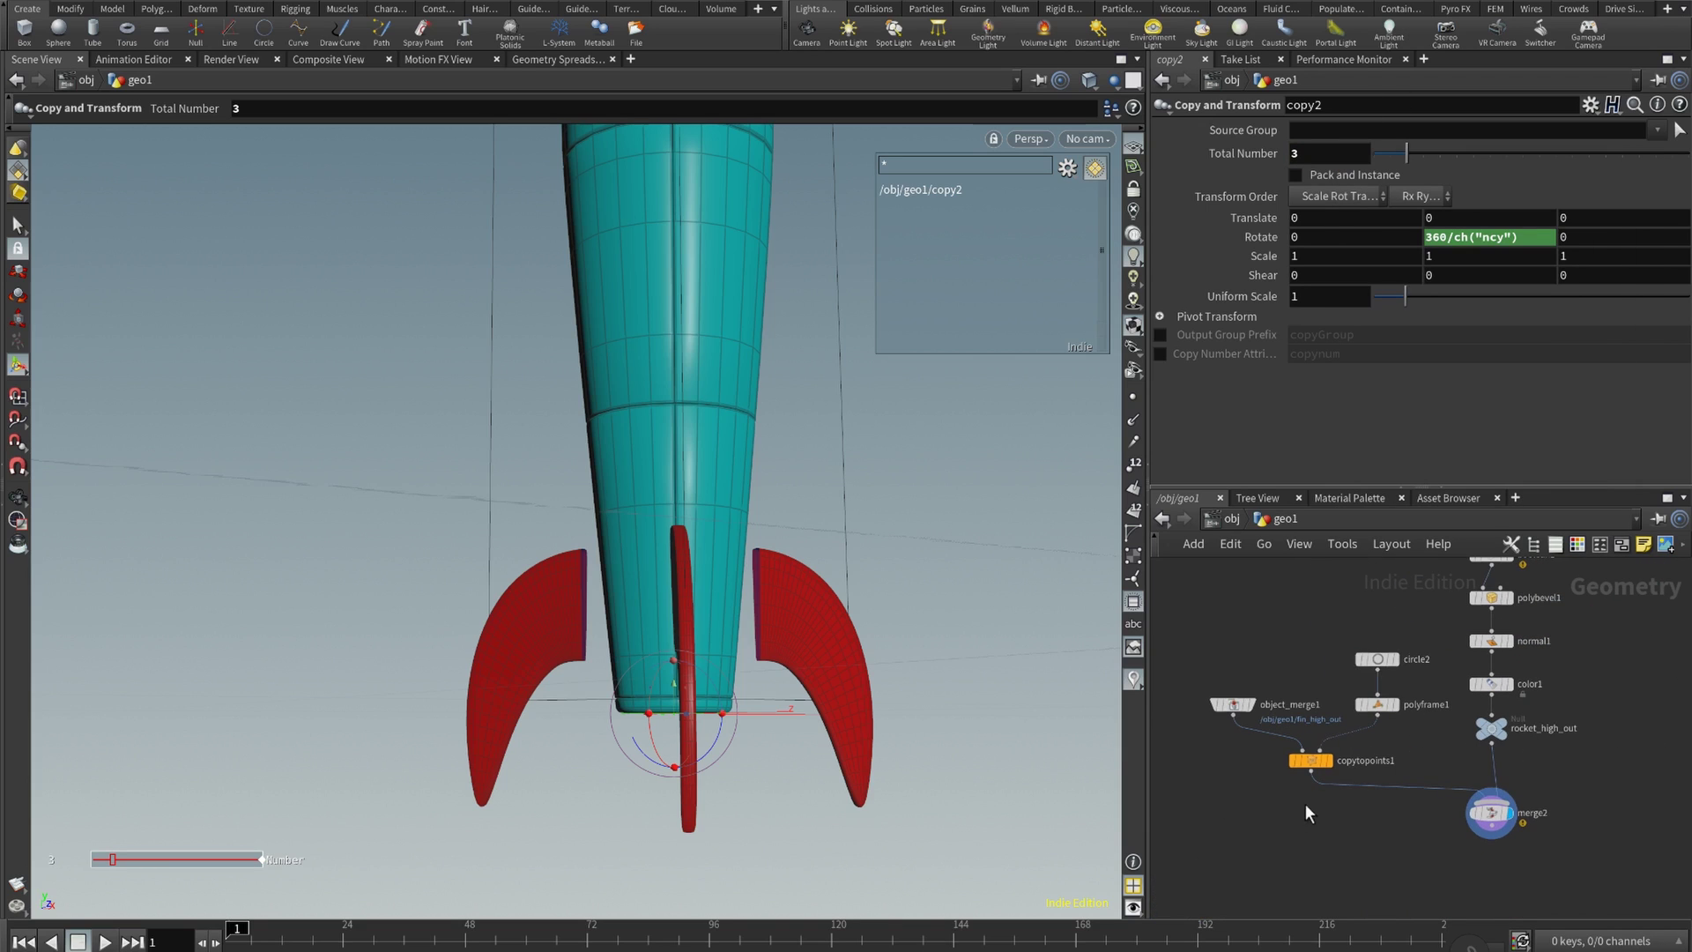
# - Copy circle2's Divisions expression into its Y rotation and extend it to 360/ch("../copy2/ncy")
pyautogui.click(1379, 659)
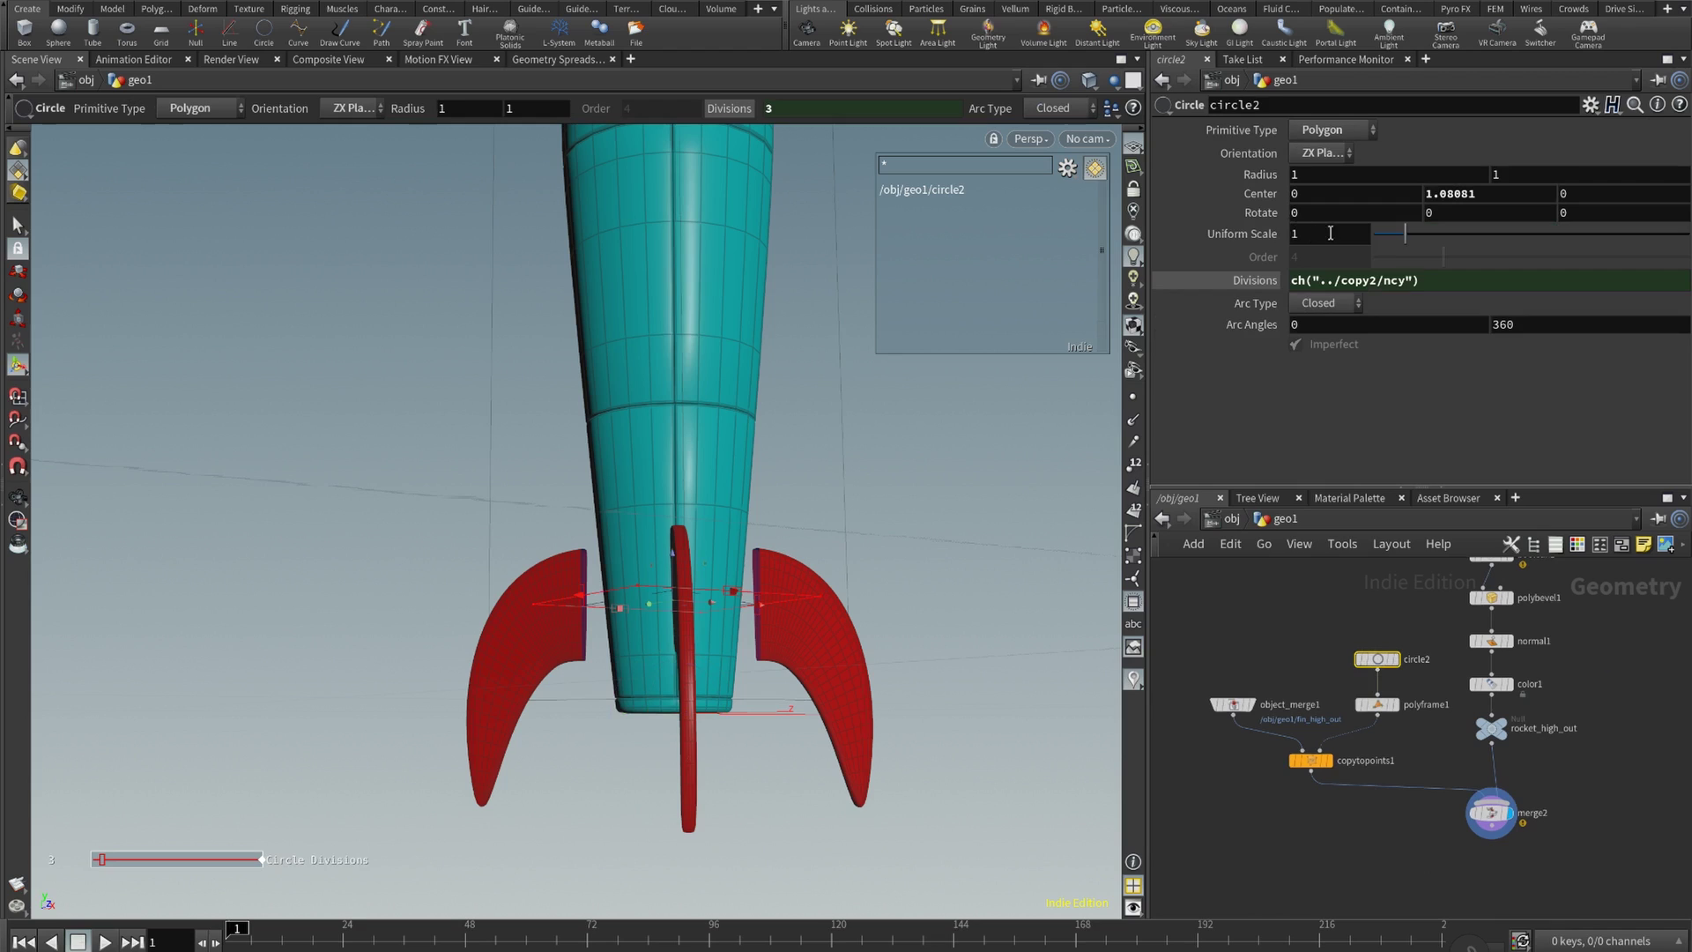
pyautogui.press('Return')
pyautogui.hotkey('ctrl', 'c')
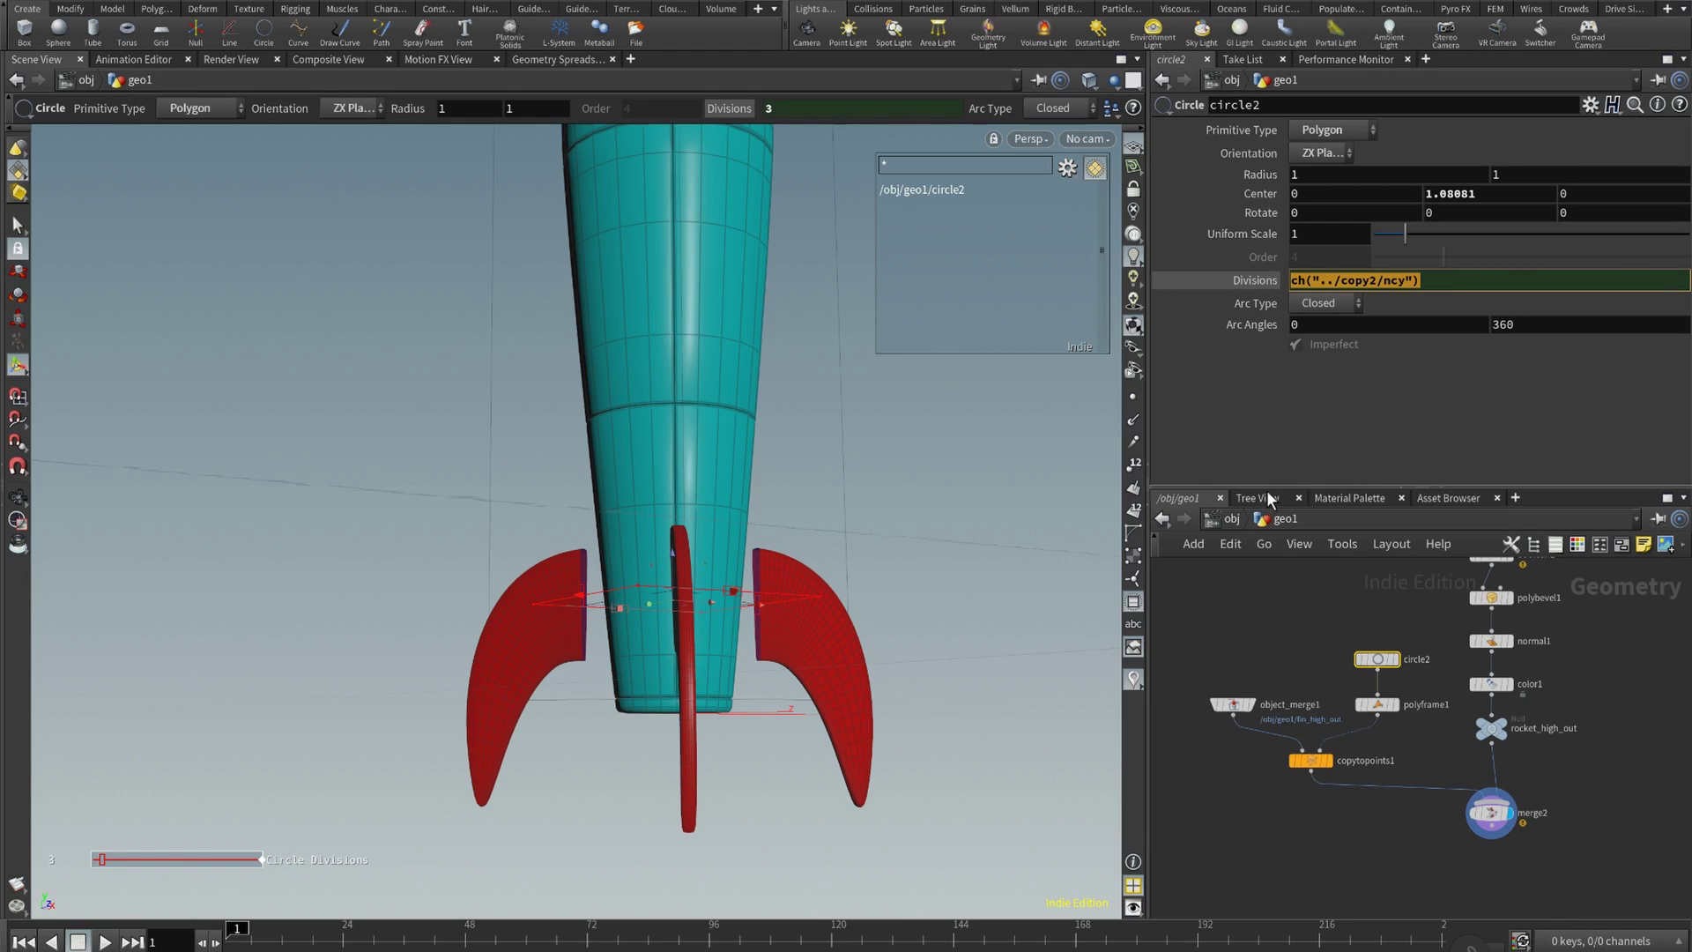
pyautogui.click(1458, 214)
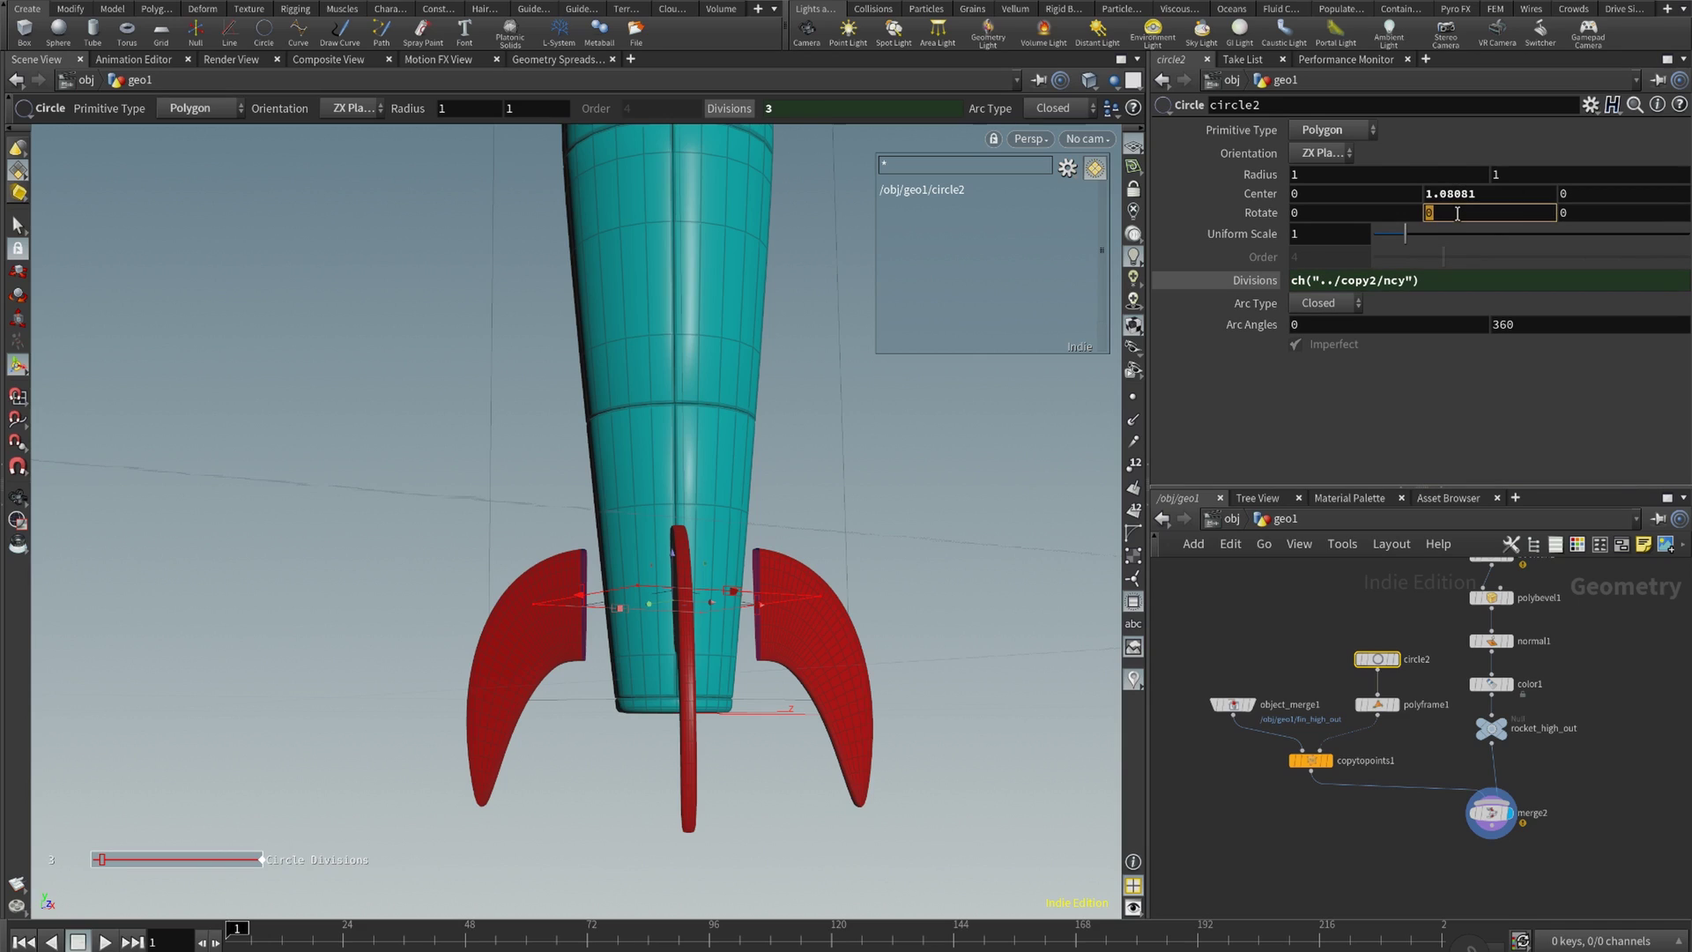
pyautogui.hotkey('ctrl', 'v')
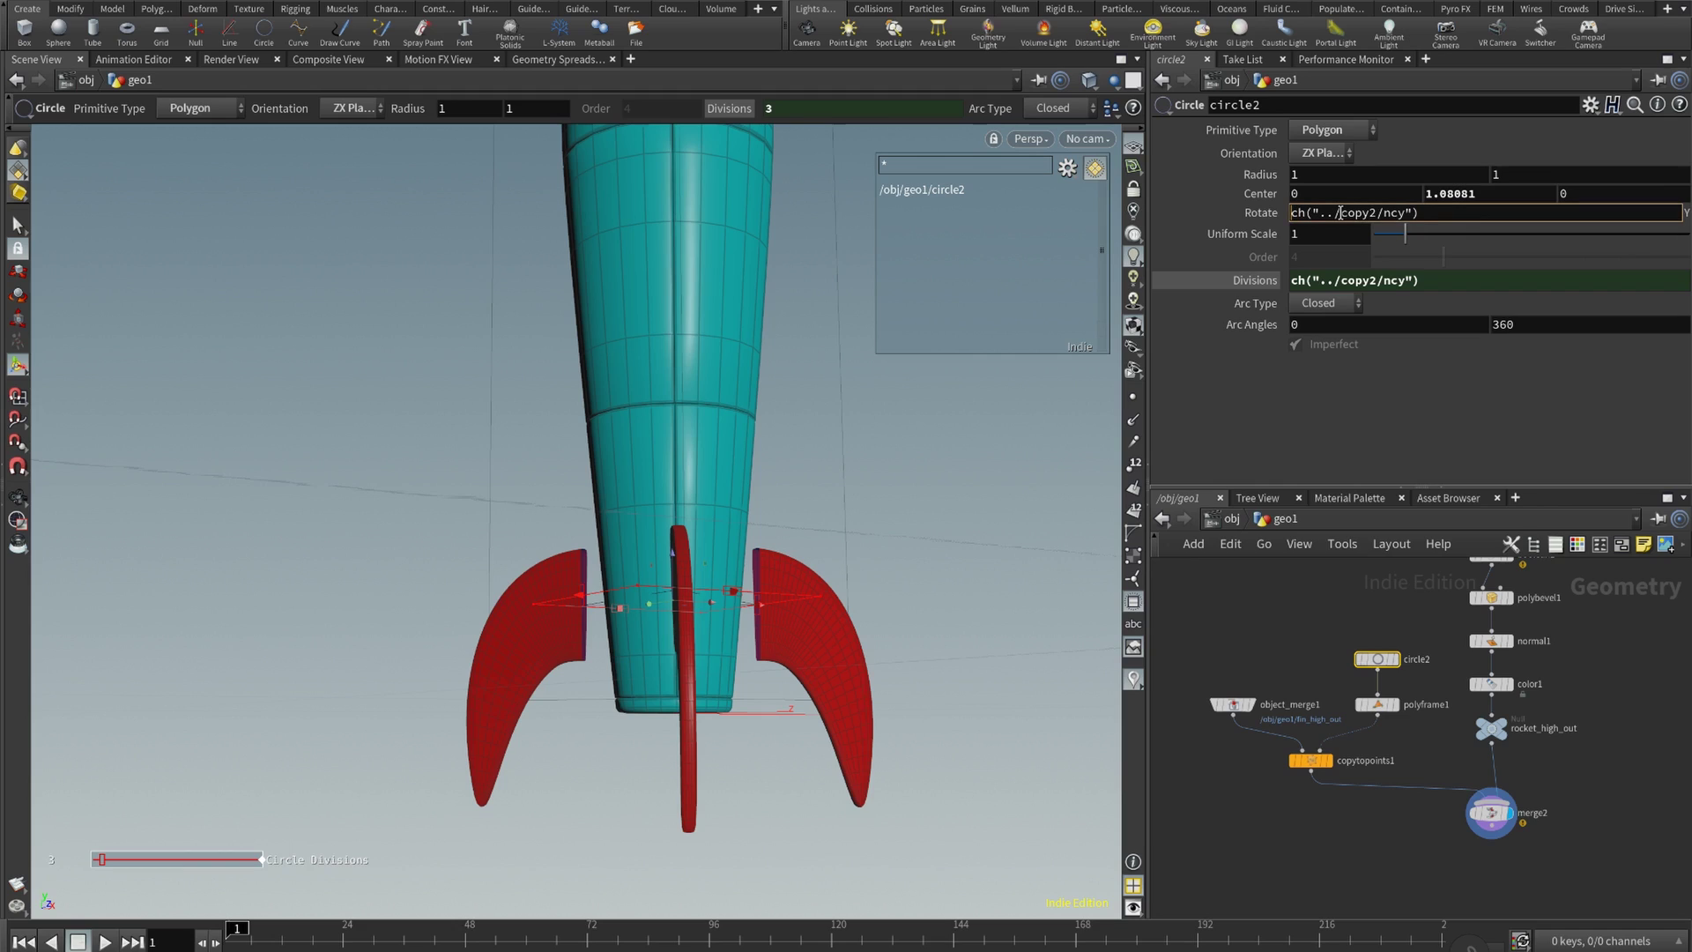
pyautogui.write('360/')
pyautogui.press('Return')
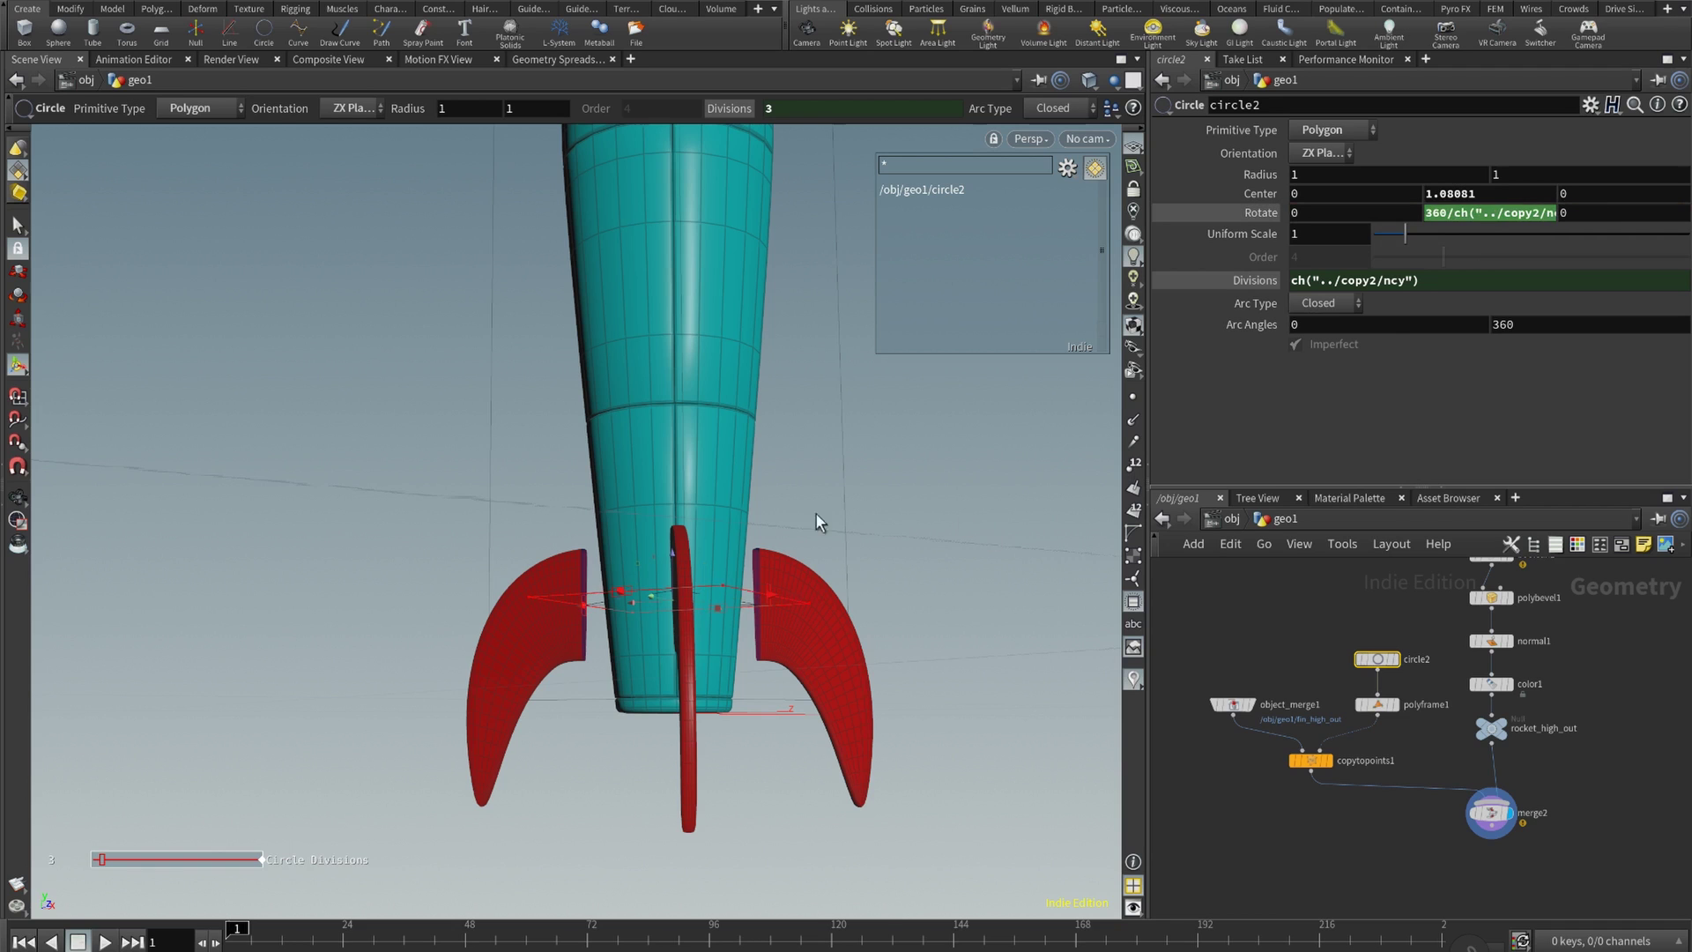
# - Check the fin placement around the rocket, and change circle2's Y rotation expression to 180/ch("../copy2/ncy")
pyautogui.moveTo(658, 526); pyautogui.dragTo(811, 710)
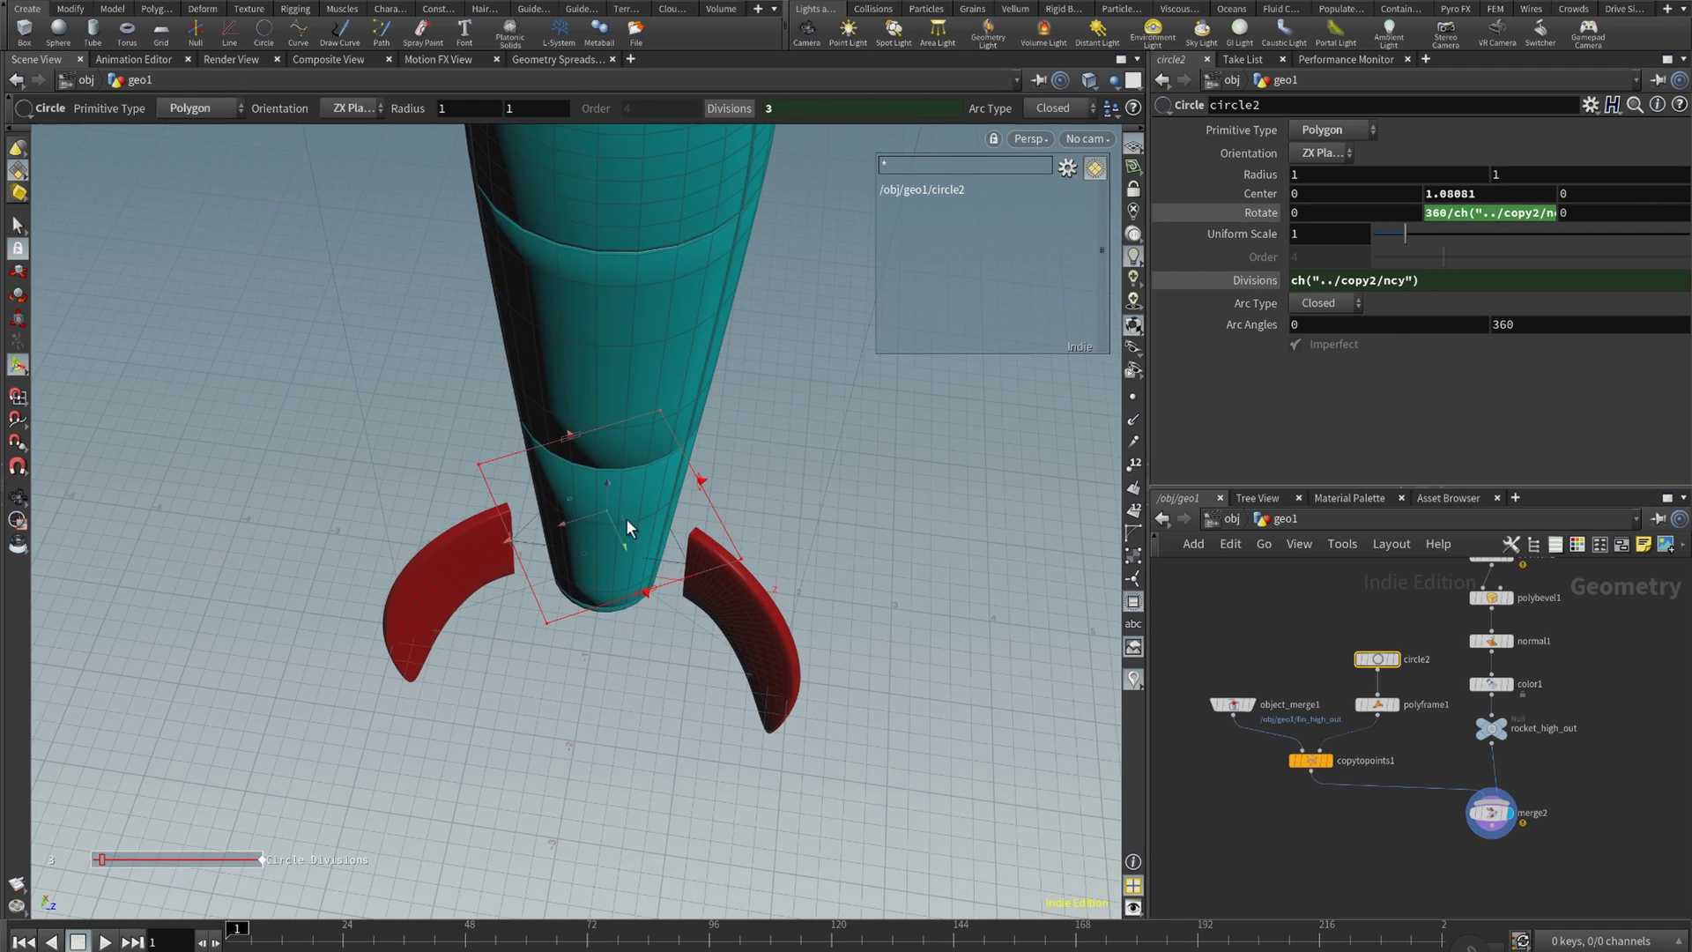
pyautogui.moveTo(663, 550); pyautogui.dragTo(763, 491)
pyautogui.press('Return')
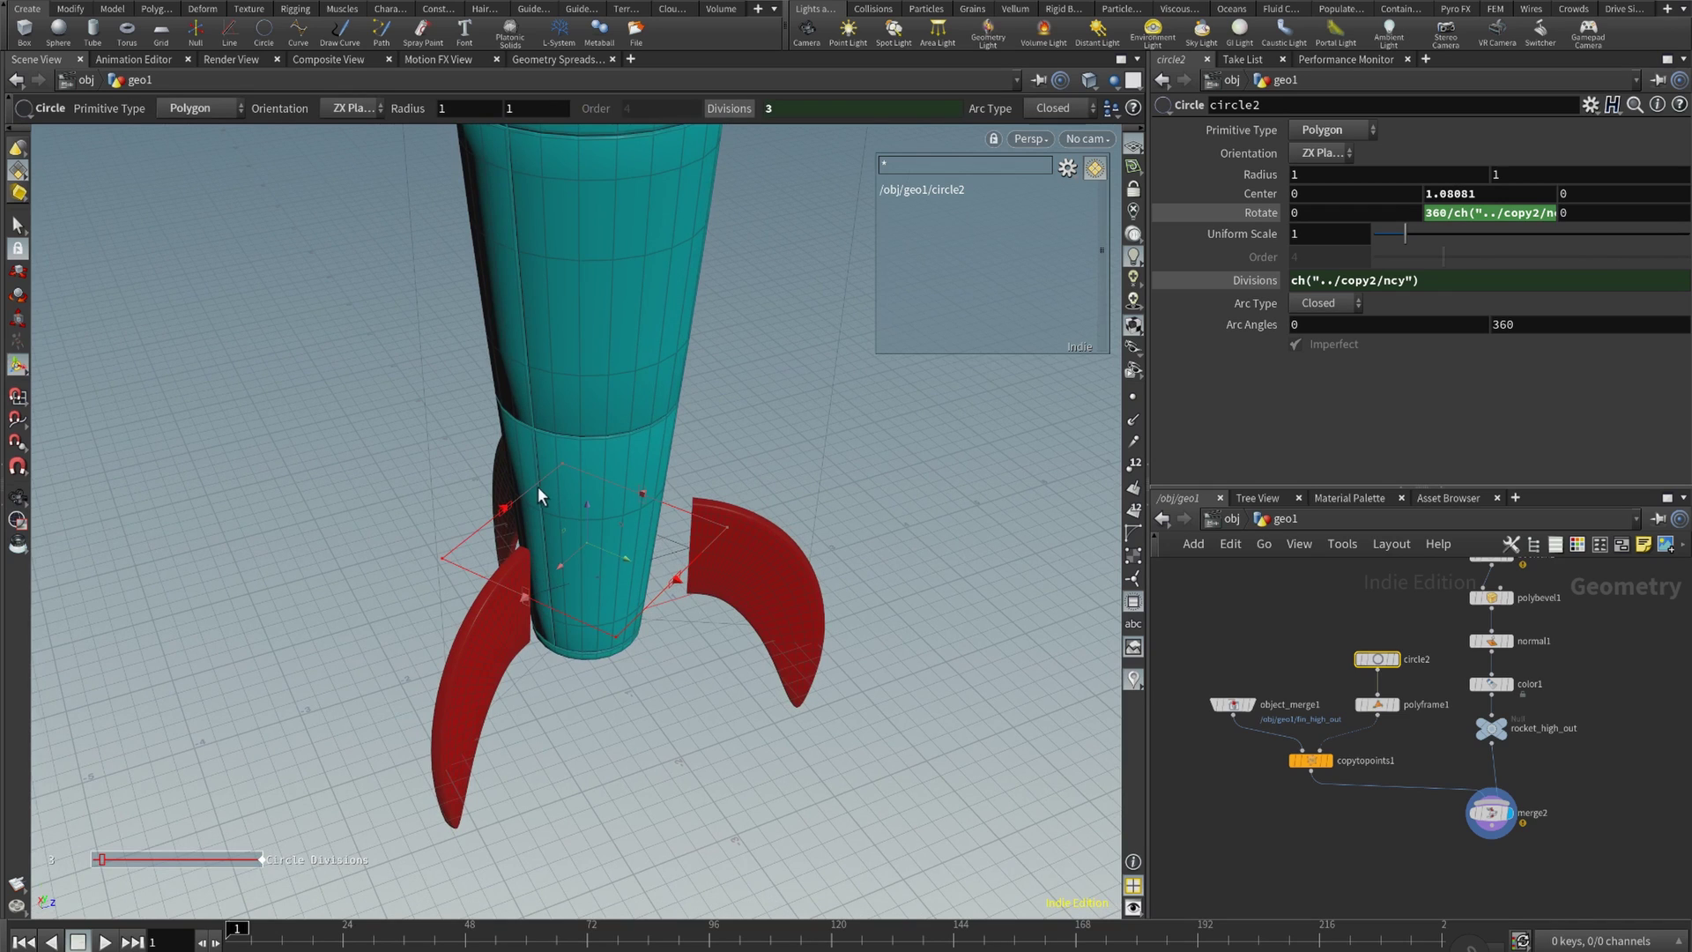
pyautogui.press('Escape')
pyautogui.moveTo(588, 603); pyautogui.dragTo(837, 379)
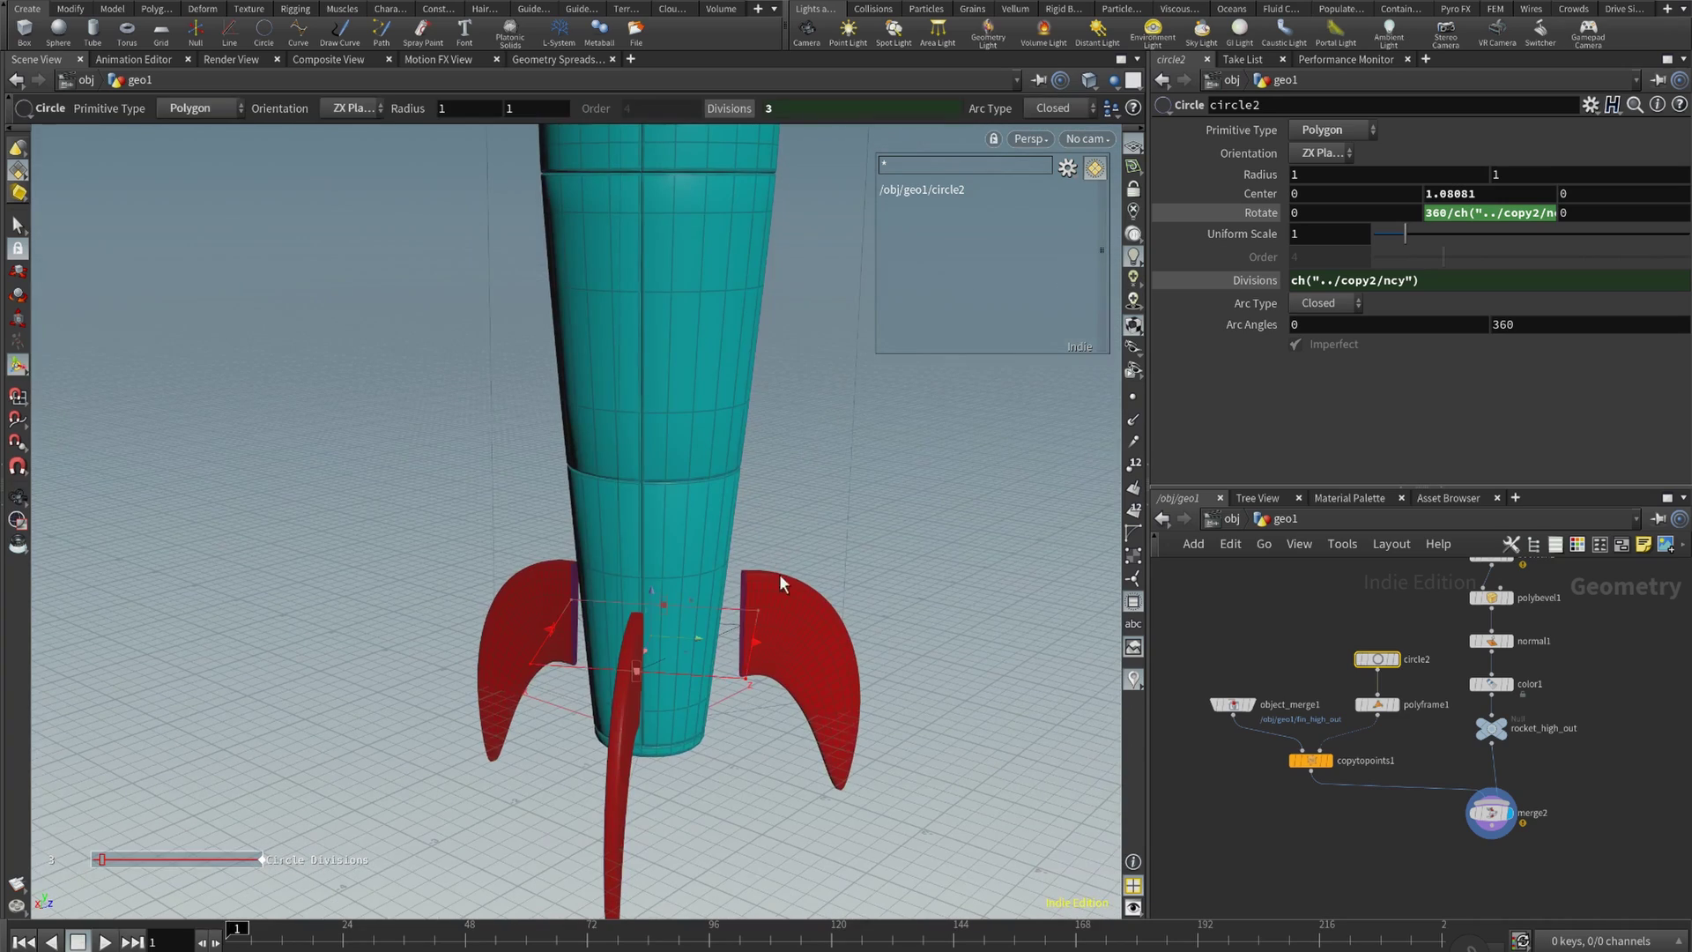
pyautogui.moveTo(749, 537); pyautogui.dragTo(926, 653)
pyautogui.moveTo(818, 571); pyautogui.dragTo(755, 605)
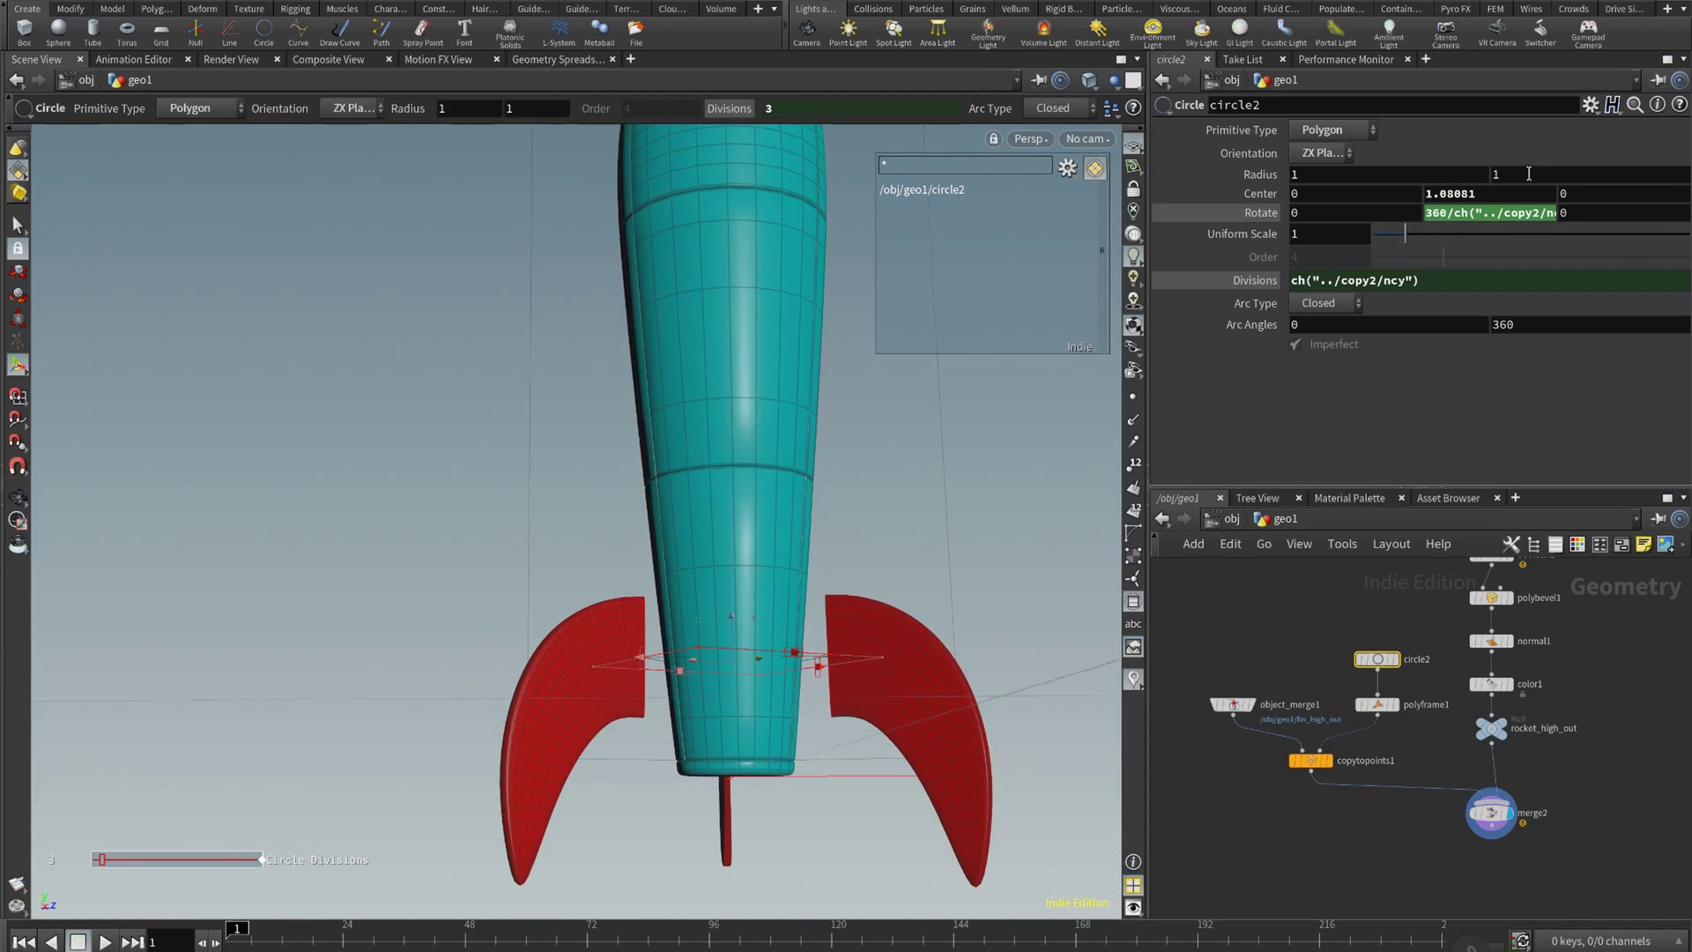
pyautogui.moveTo(1447, 213); pyautogui.dragTo(1421, 209)
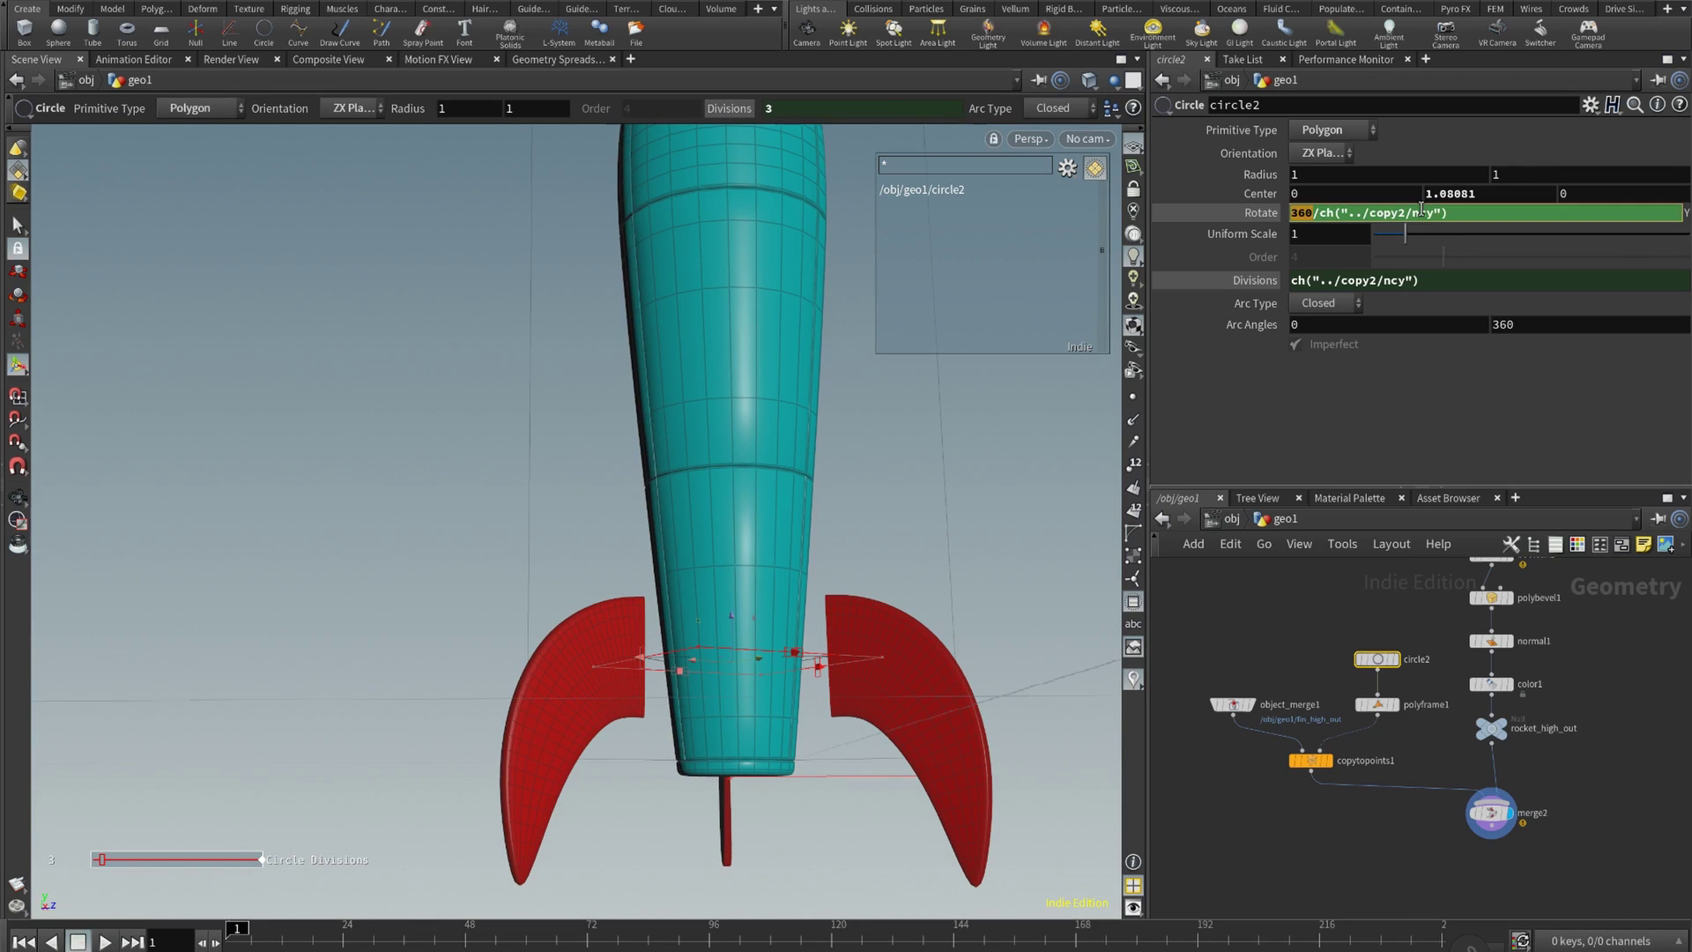
pyautogui.write('180')
pyautogui.press('Return')
# - Examine how the rotated fins line up with the rocket body's panel seams from several angles
pyautogui.press('Escape')
pyautogui.moveTo(755, 491); pyautogui.dragTo(790, 529)
pyautogui.press('Return')
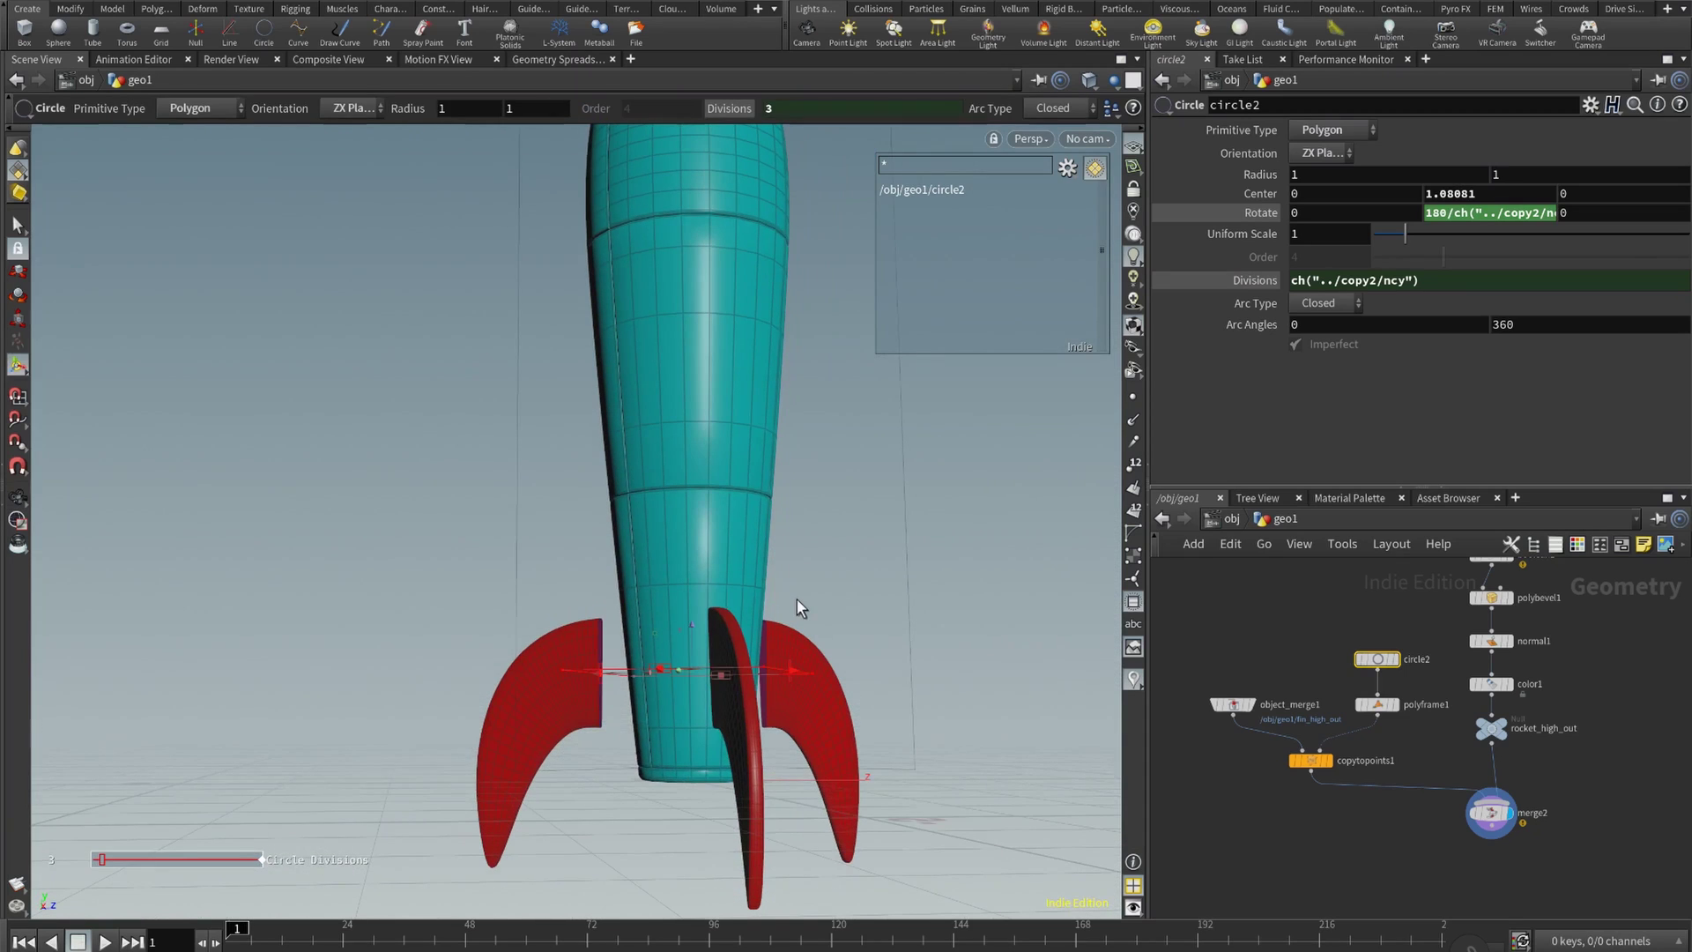
pyautogui.keyDown('alt'); pyautogui.moveTo(745, 568); pyautogui.dragTo(749, 608); pyautogui.keyUp('alt')
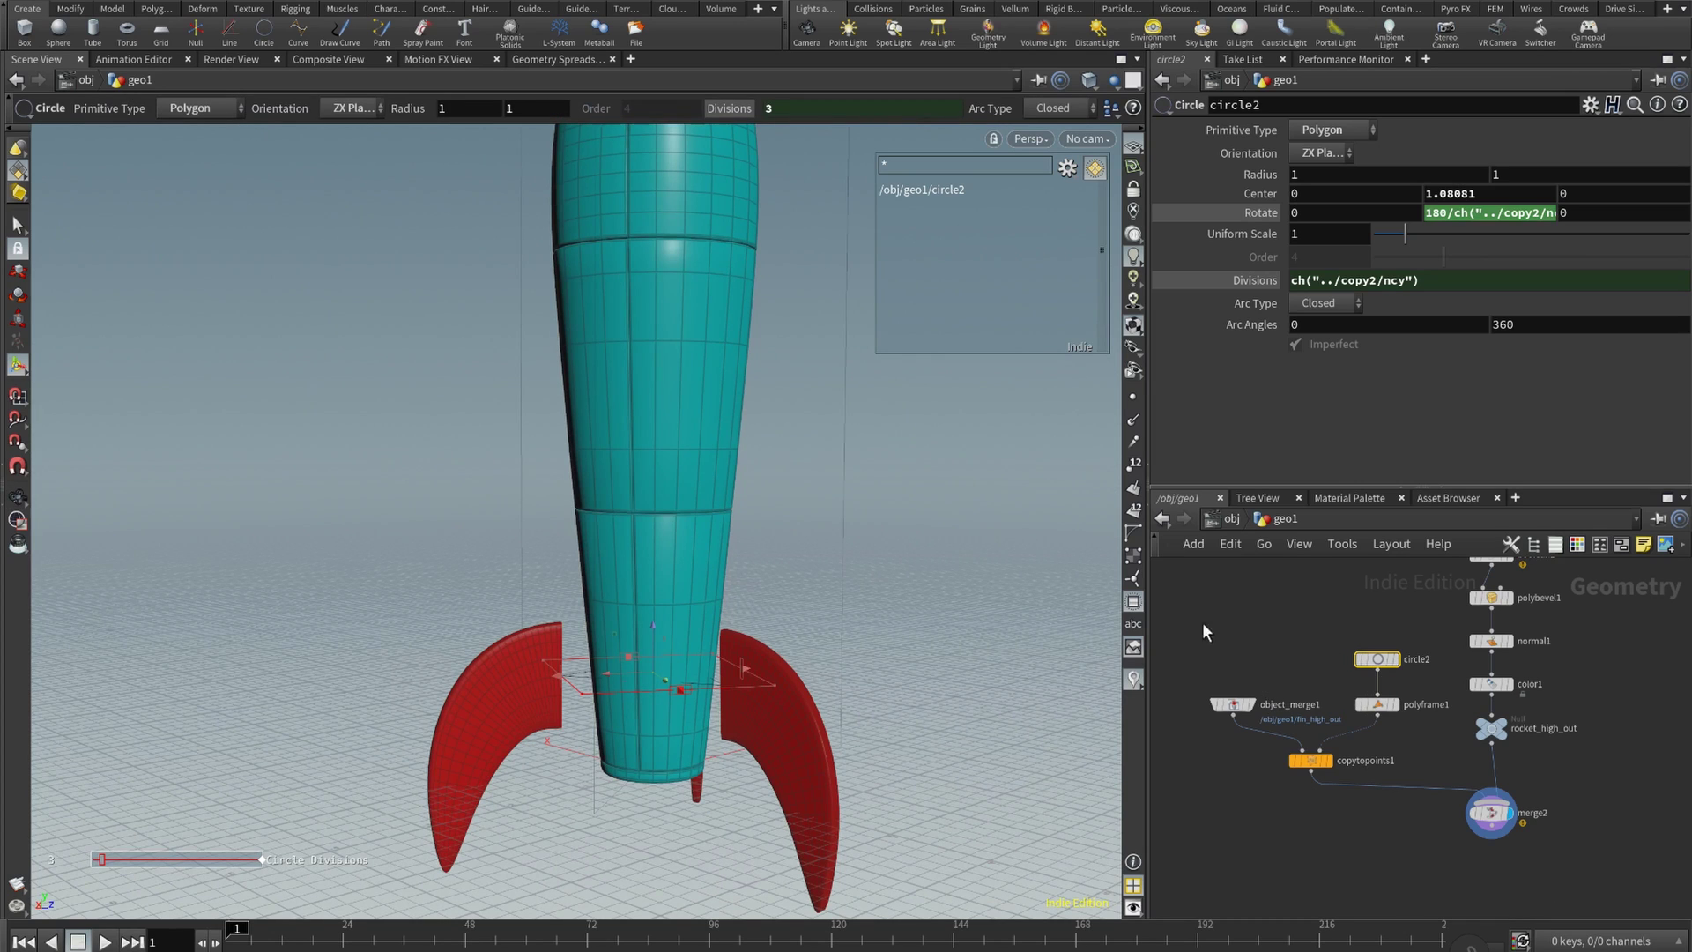
pyautogui.press('Escape')
pyautogui.moveTo(668, 494); pyautogui.dragTo(740, 529)
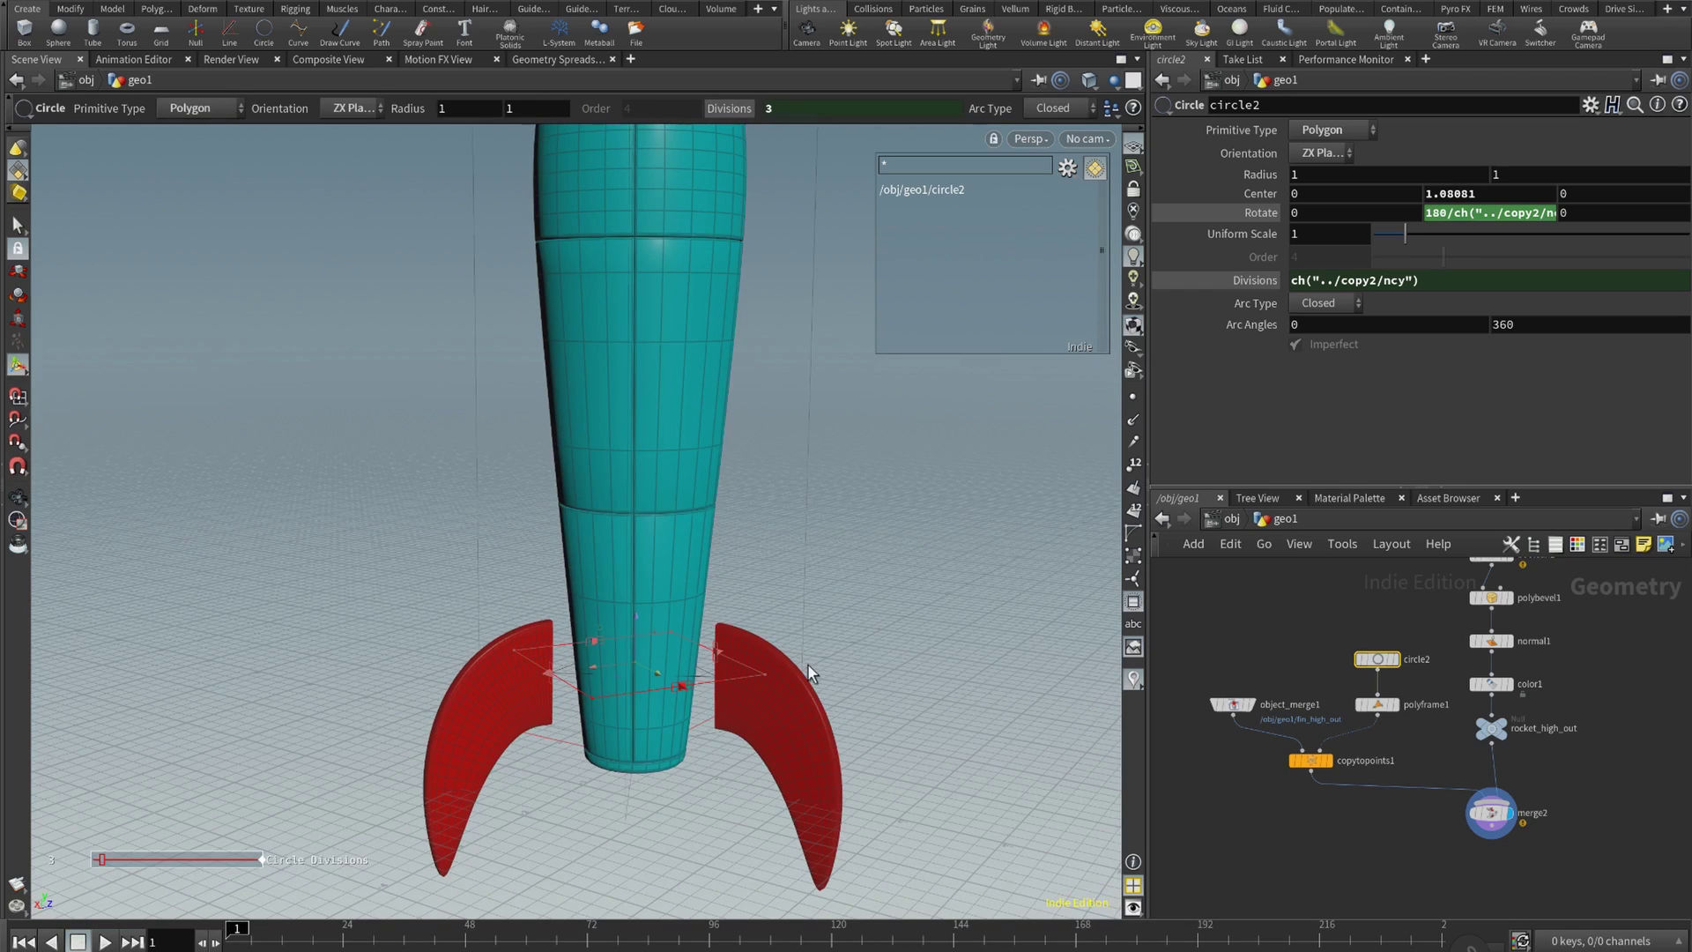
pyautogui.moveTo(616, 628)
pyautogui.keyDown('alt'); pyautogui.mouseDown()
pyautogui.moveTo(714, 524)
pyautogui.moveTo(623, 581)
pyautogui.moveTo(617, 604)
pyautogui.mouseUp(); pyautogui.keyUp('alt')
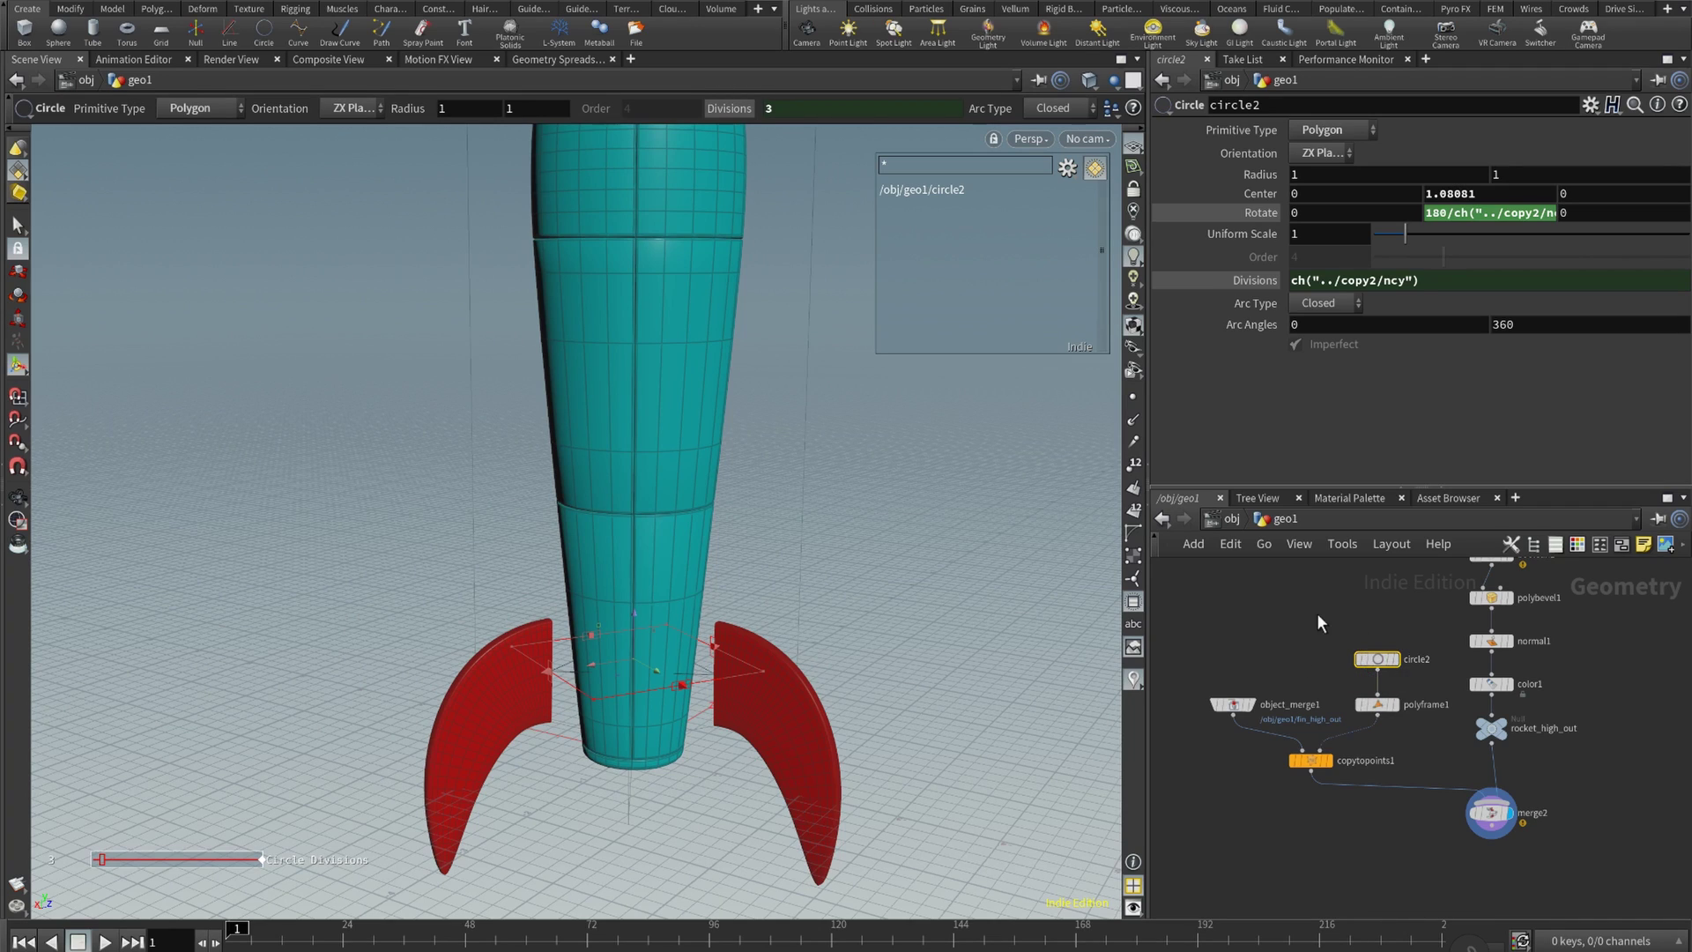
# - Move circle2 and polyframe1 up to make room in the network, and add a Ray node beside polyframe1
pyautogui.moveTo(1382, 657); pyautogui.dragTo(1377, 620)
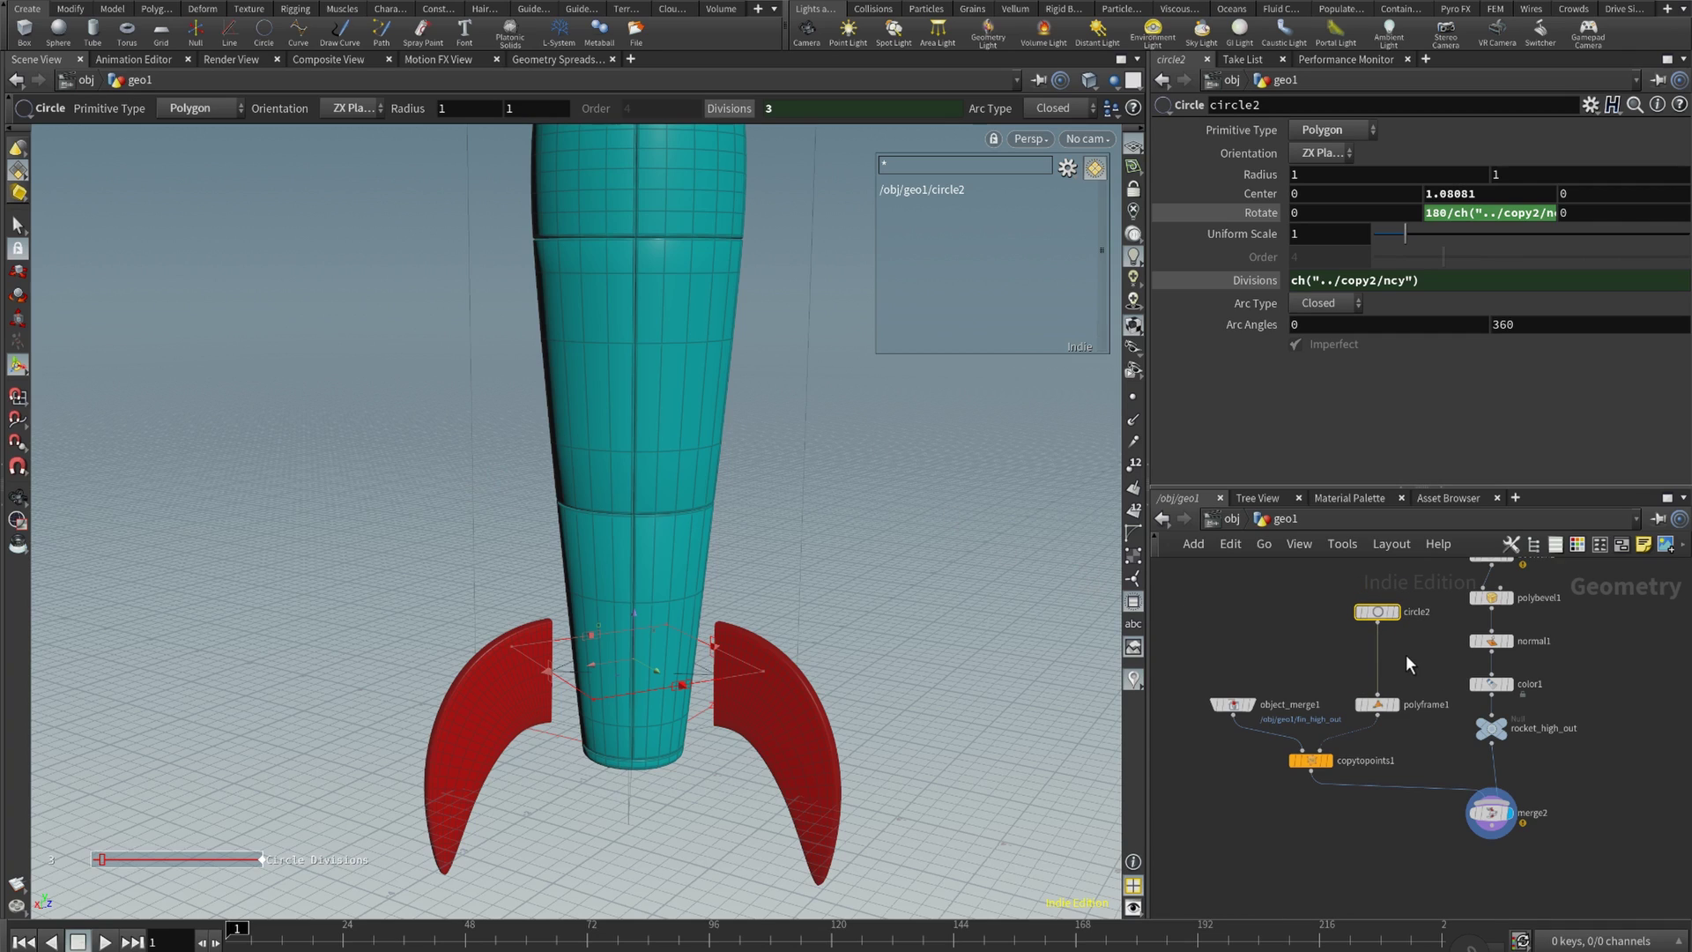
pyautogui.moveTo(1378, 612); pyautogui.dragTo(1347, 654)
pyautogui.press('Tab')
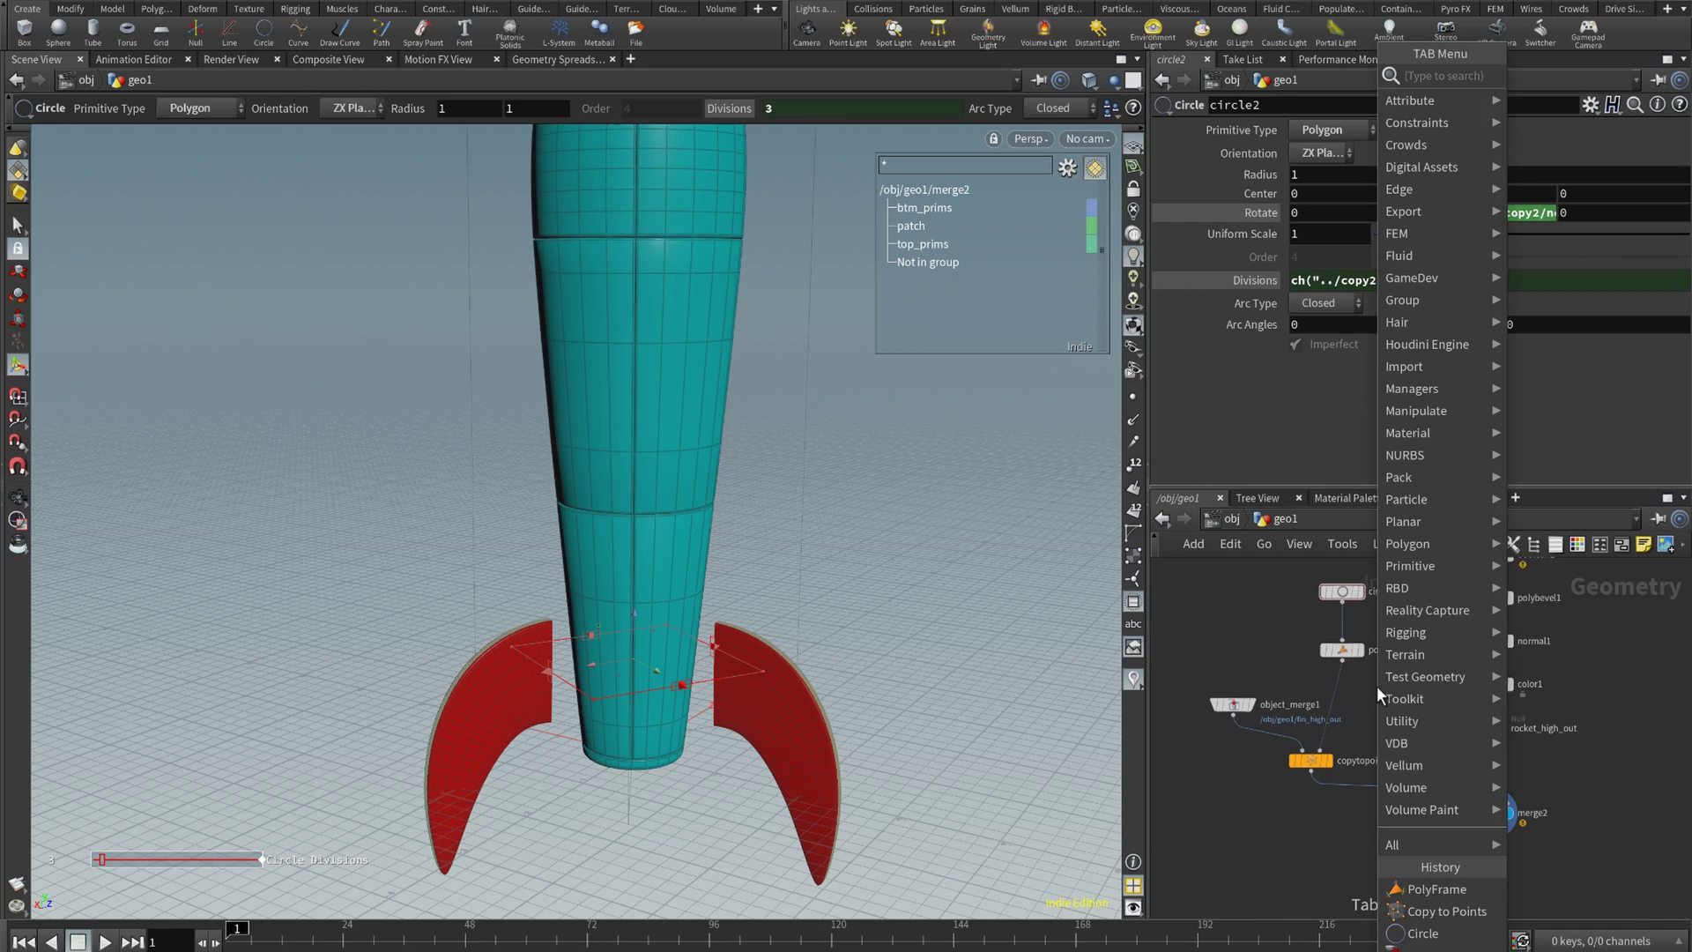
pyautogui.write('r')
pyautogui.press('Return')
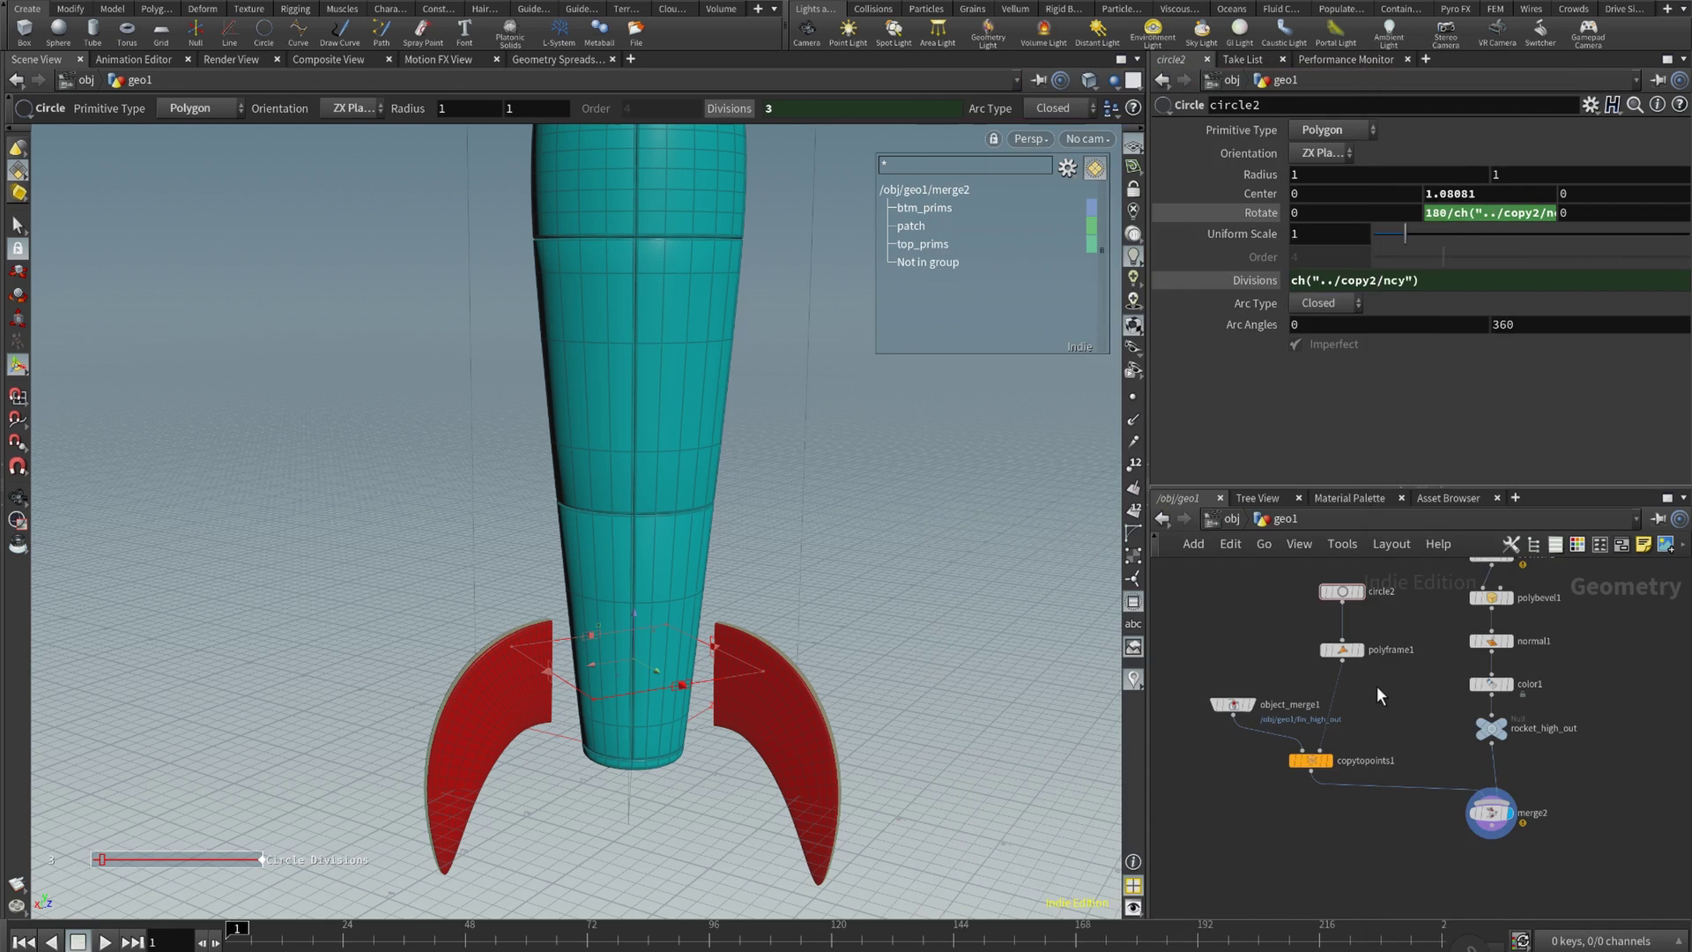
pyautogui.click(1403, 695)
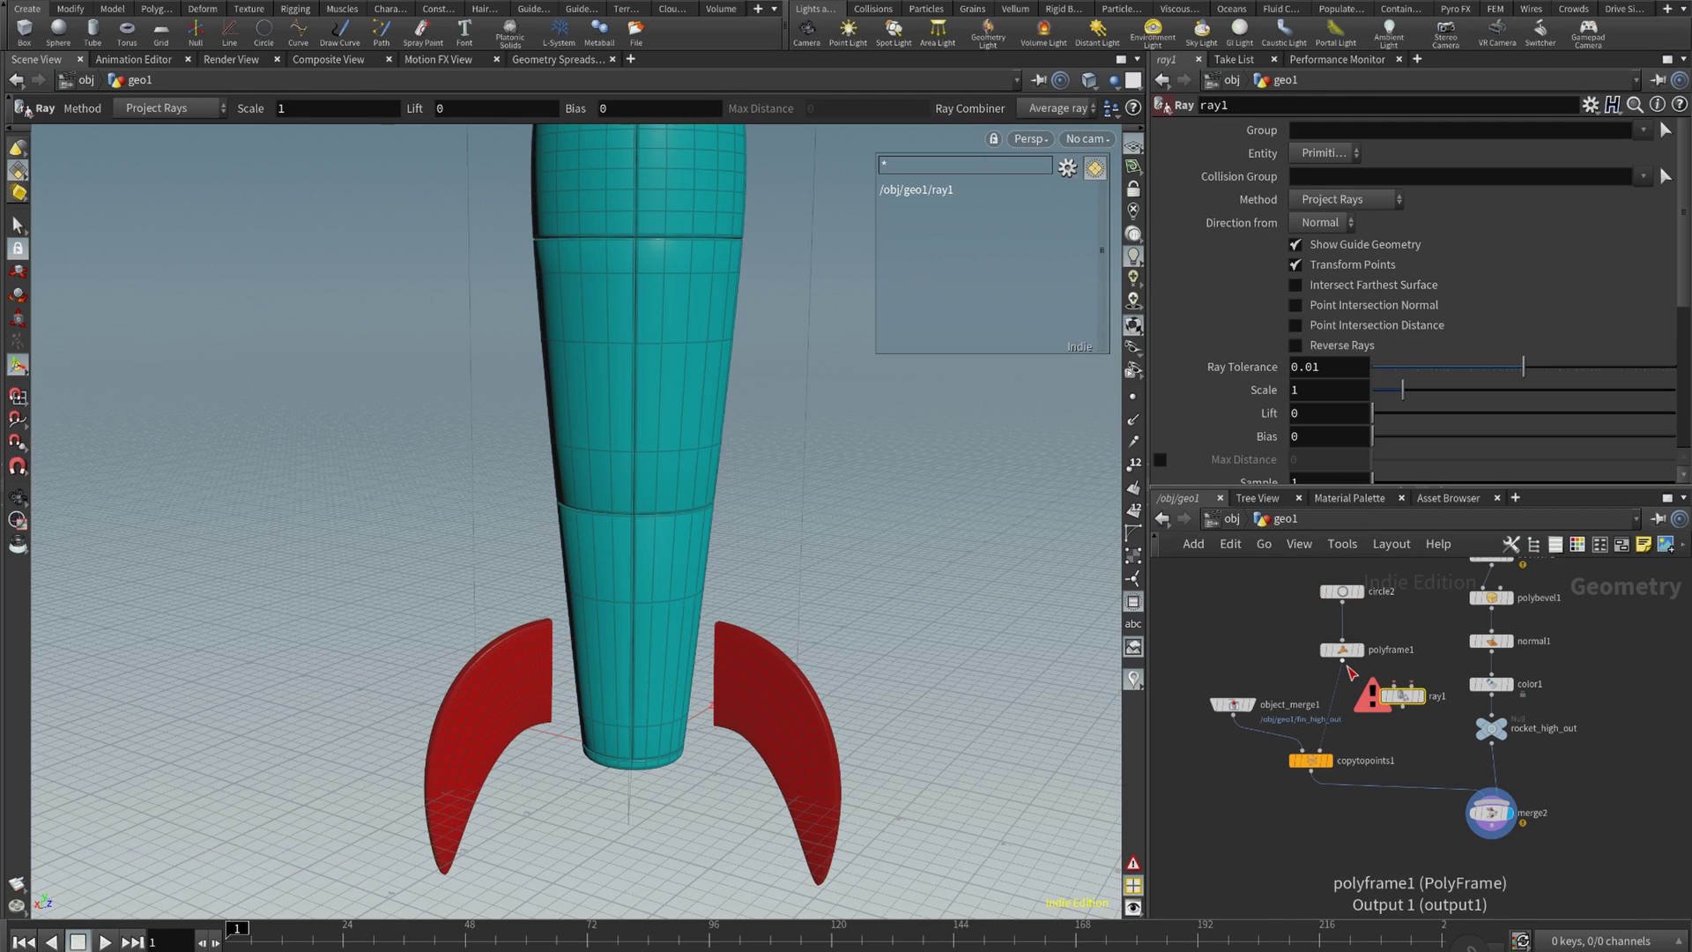
# - Wire polyframe1 into ray1, the rocket null into its collision input, and ray1's output into copytopoints1's target points
pyautogui.moveTo(1351, 672); pyautogui.dragTo(1415, 709)
pyautogui.moveTo(1438, 620); pyautogui.dragTo(1435, 712, button='middle')
pyautogui.moveTo(1428, 614); pyautogui.dragTo(1415, 779)
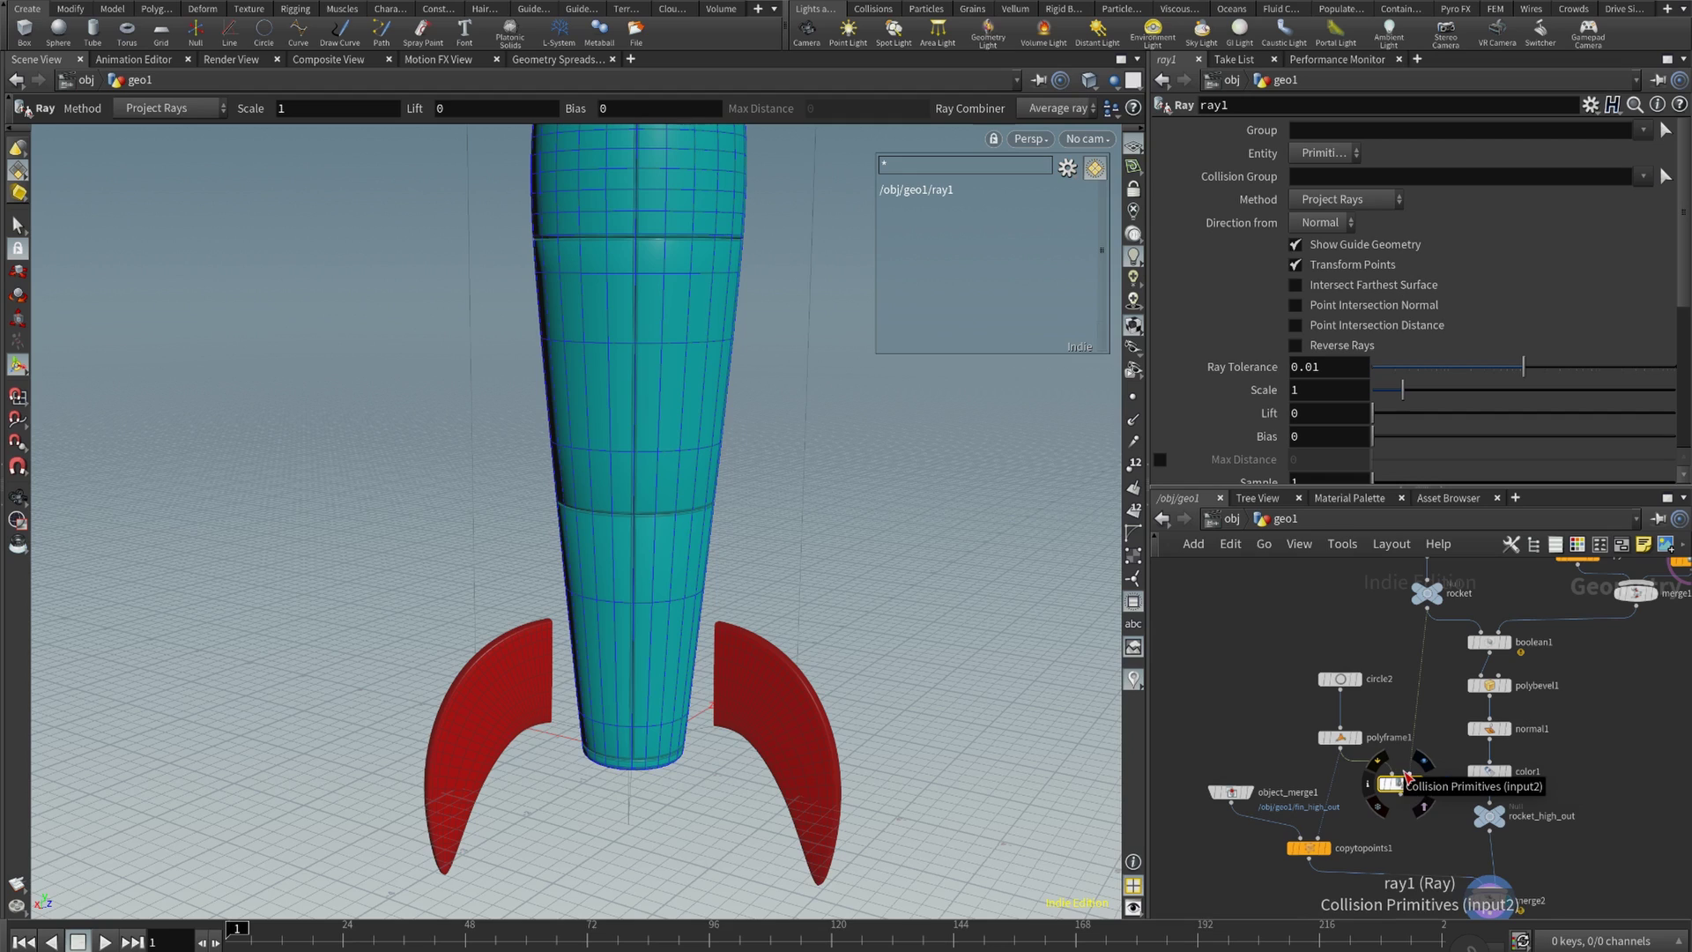
pyautogui.click(1405, 774)
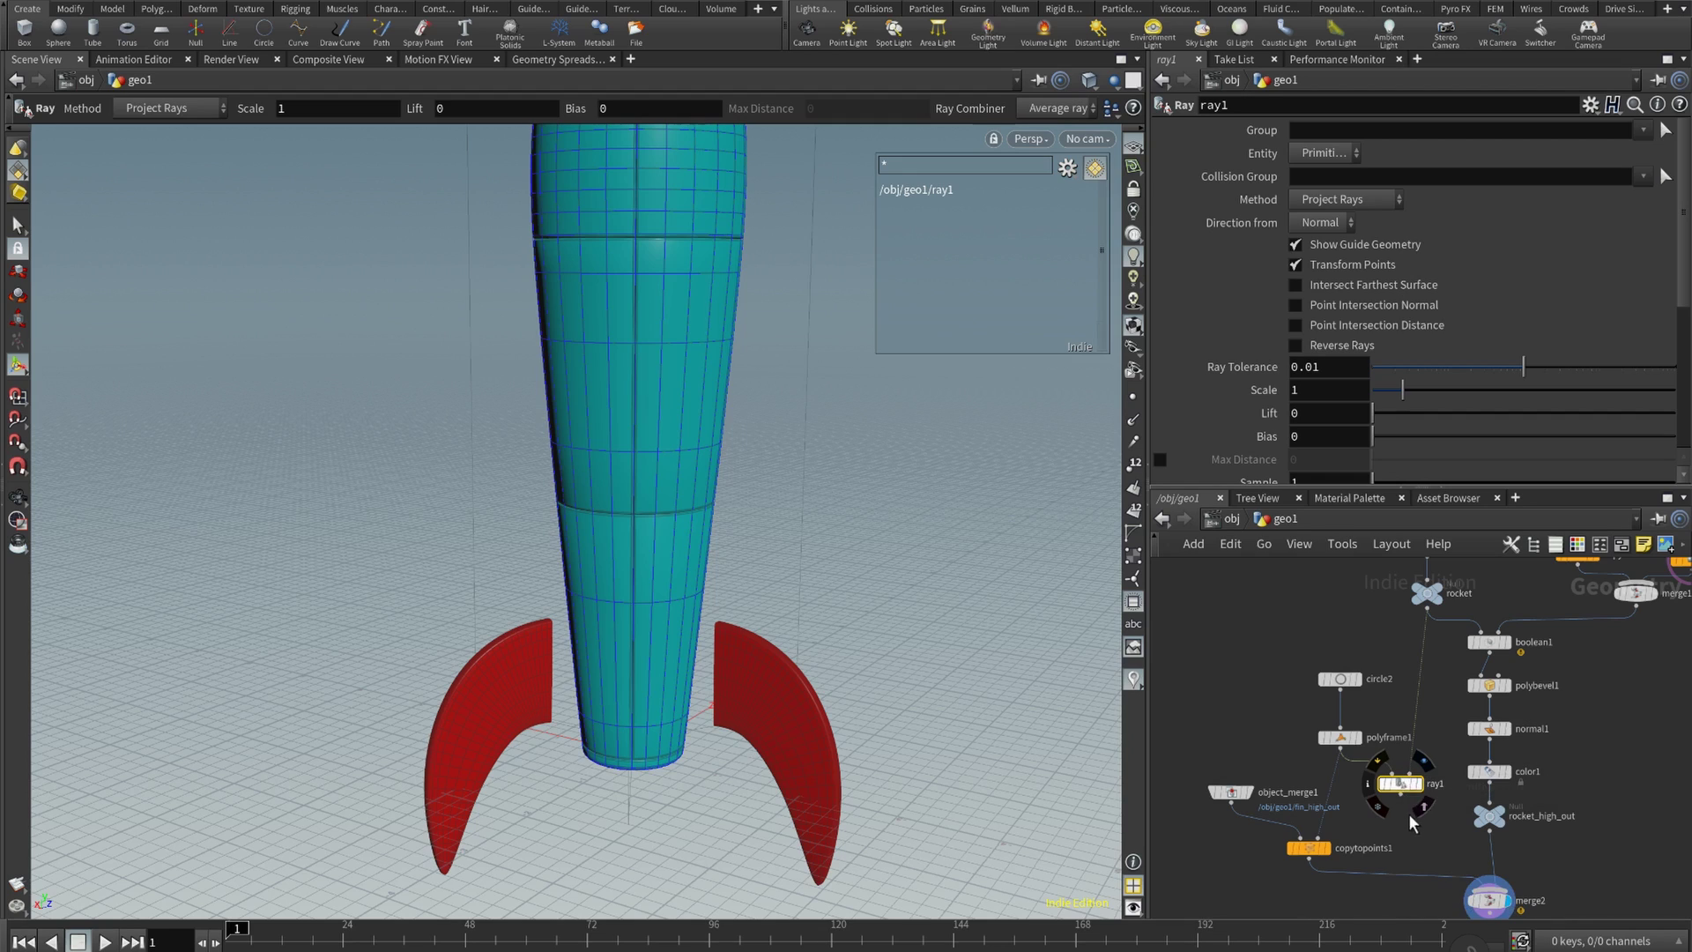
pyautogui.click(1397, 795)
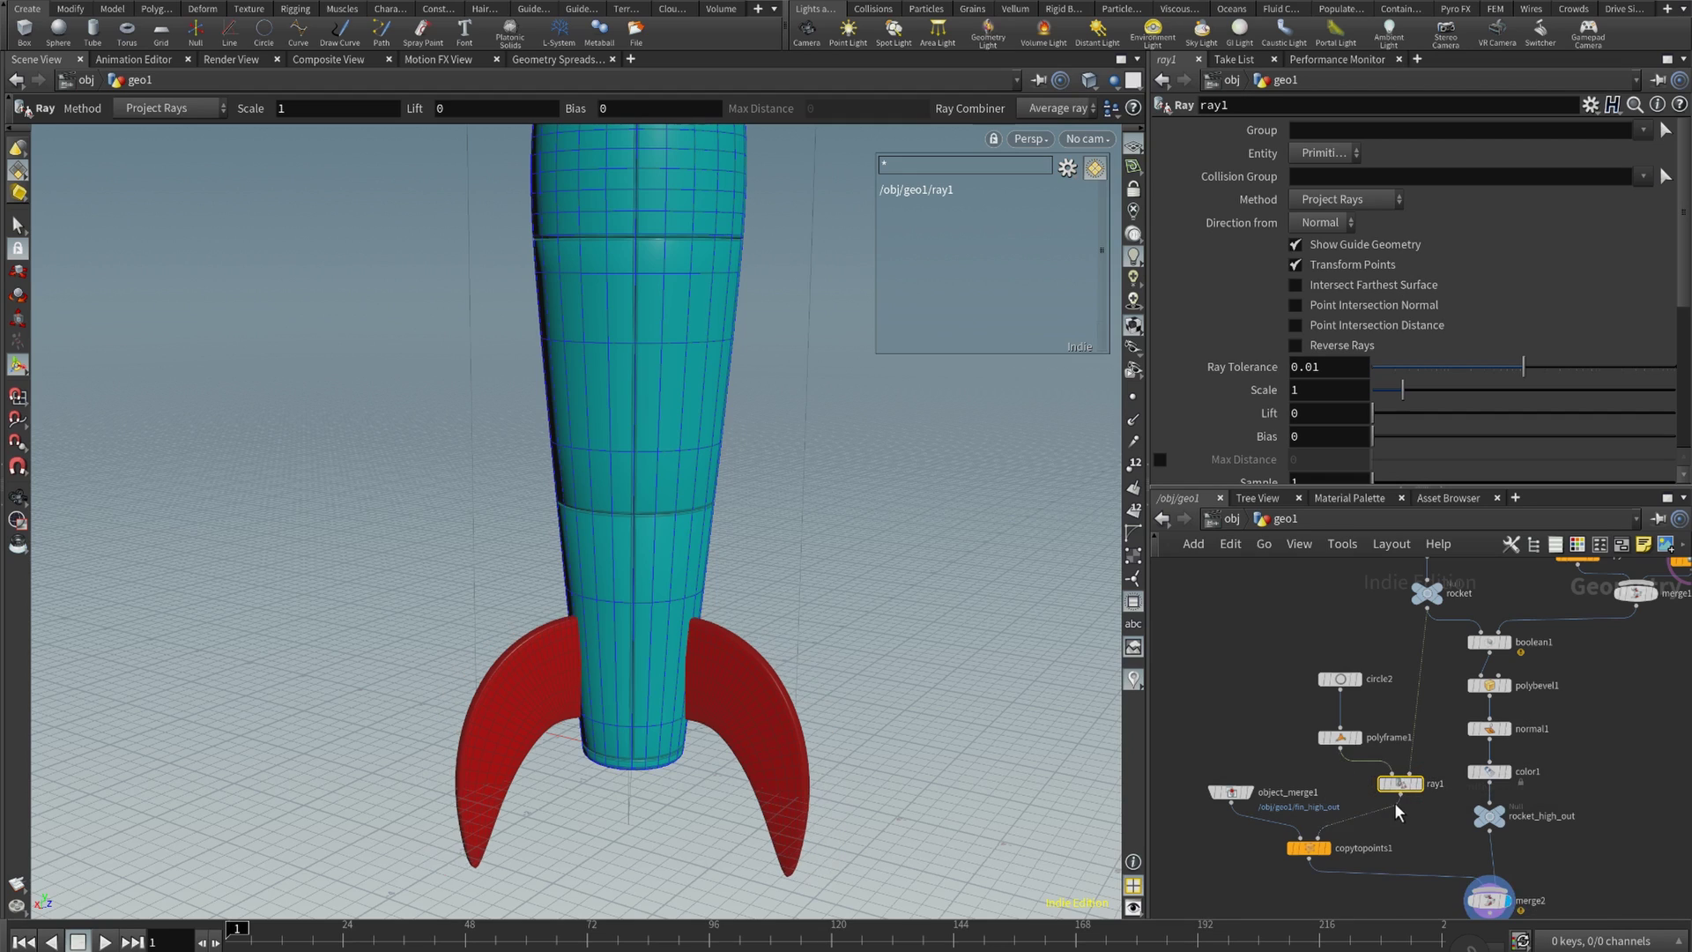
# - Select circle2 and raise its center along Y to about 6.14, moving the fins up to the wider part of the body
pyautogui.keyDown('alt'); pyautogui.moveTo(653, 589); pyautogui.dragTo(680, 514); pyautogui.keyUp('alt')
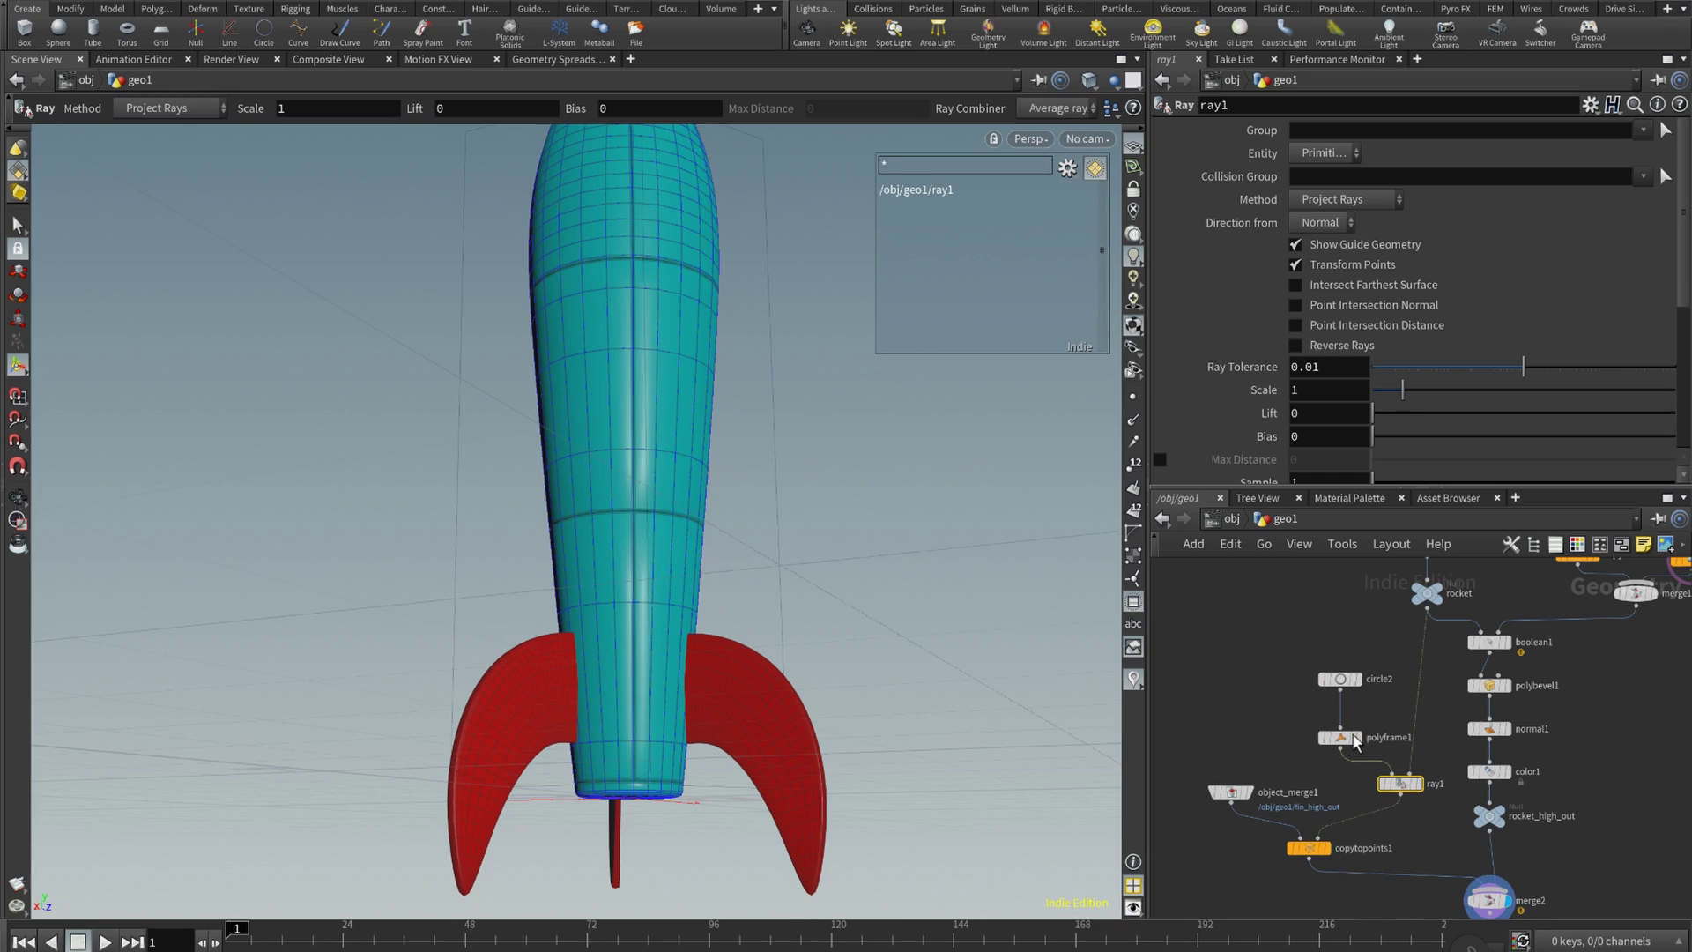
pyautogui.moveTo(1255, 654); pyautogui.dragTo(1266, 577, button='middle')
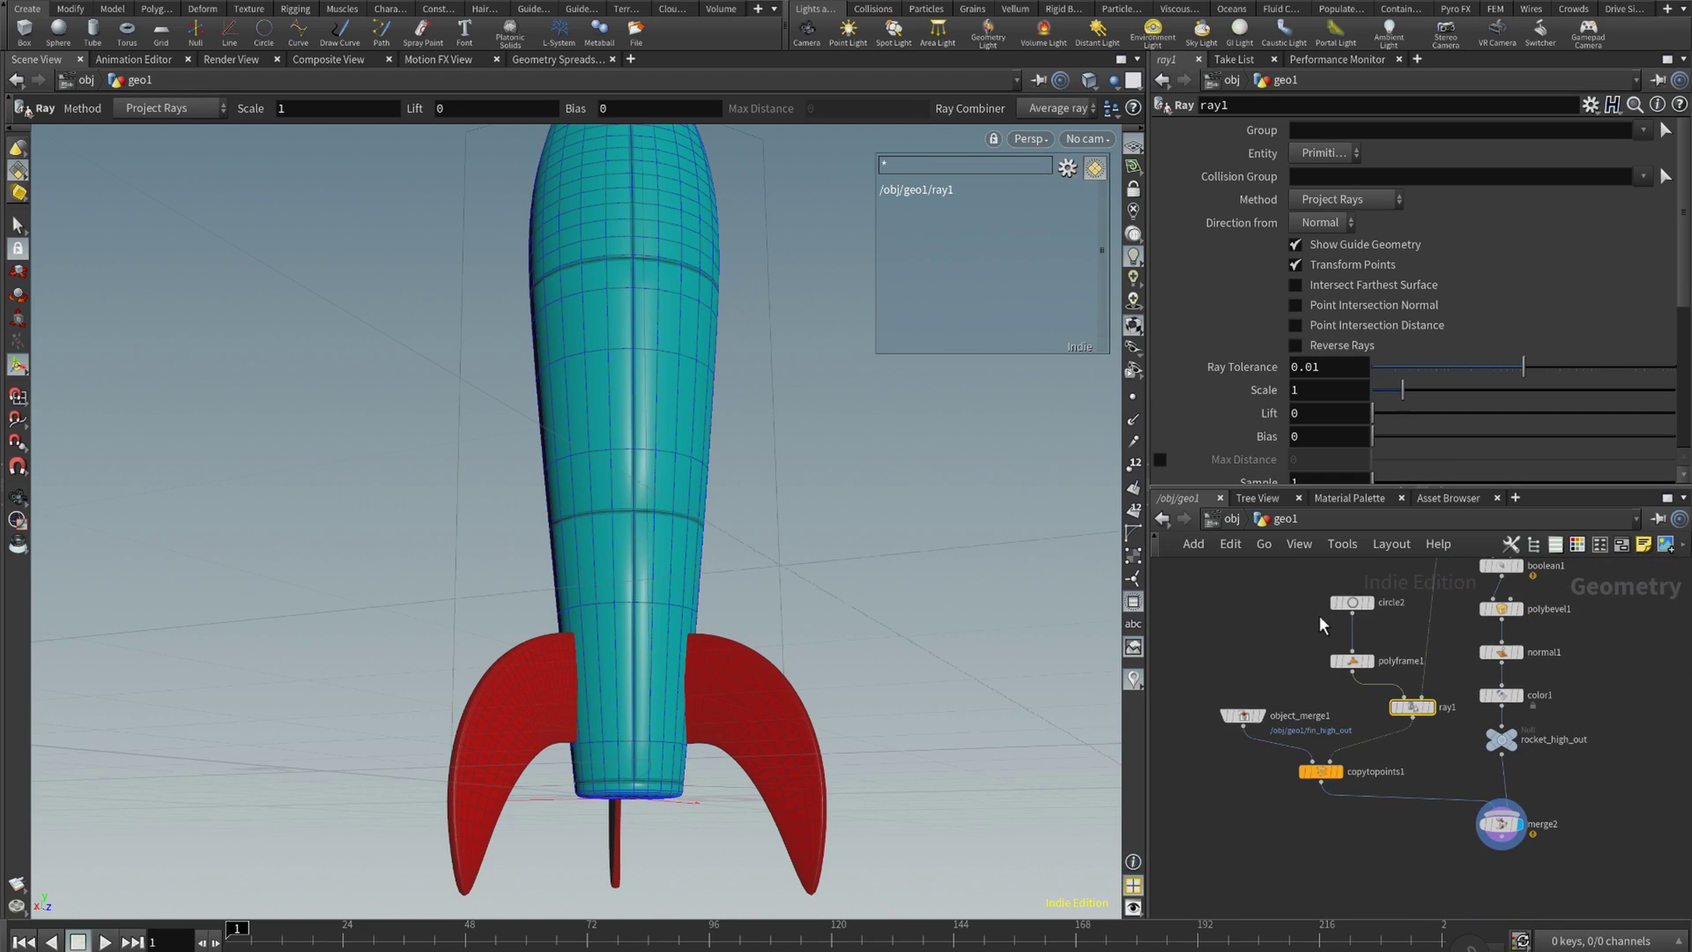
pyautogui.click(1351, 603)
pyautogui.moveTo(663, 631); pyautogui.dragTo(735, 631)
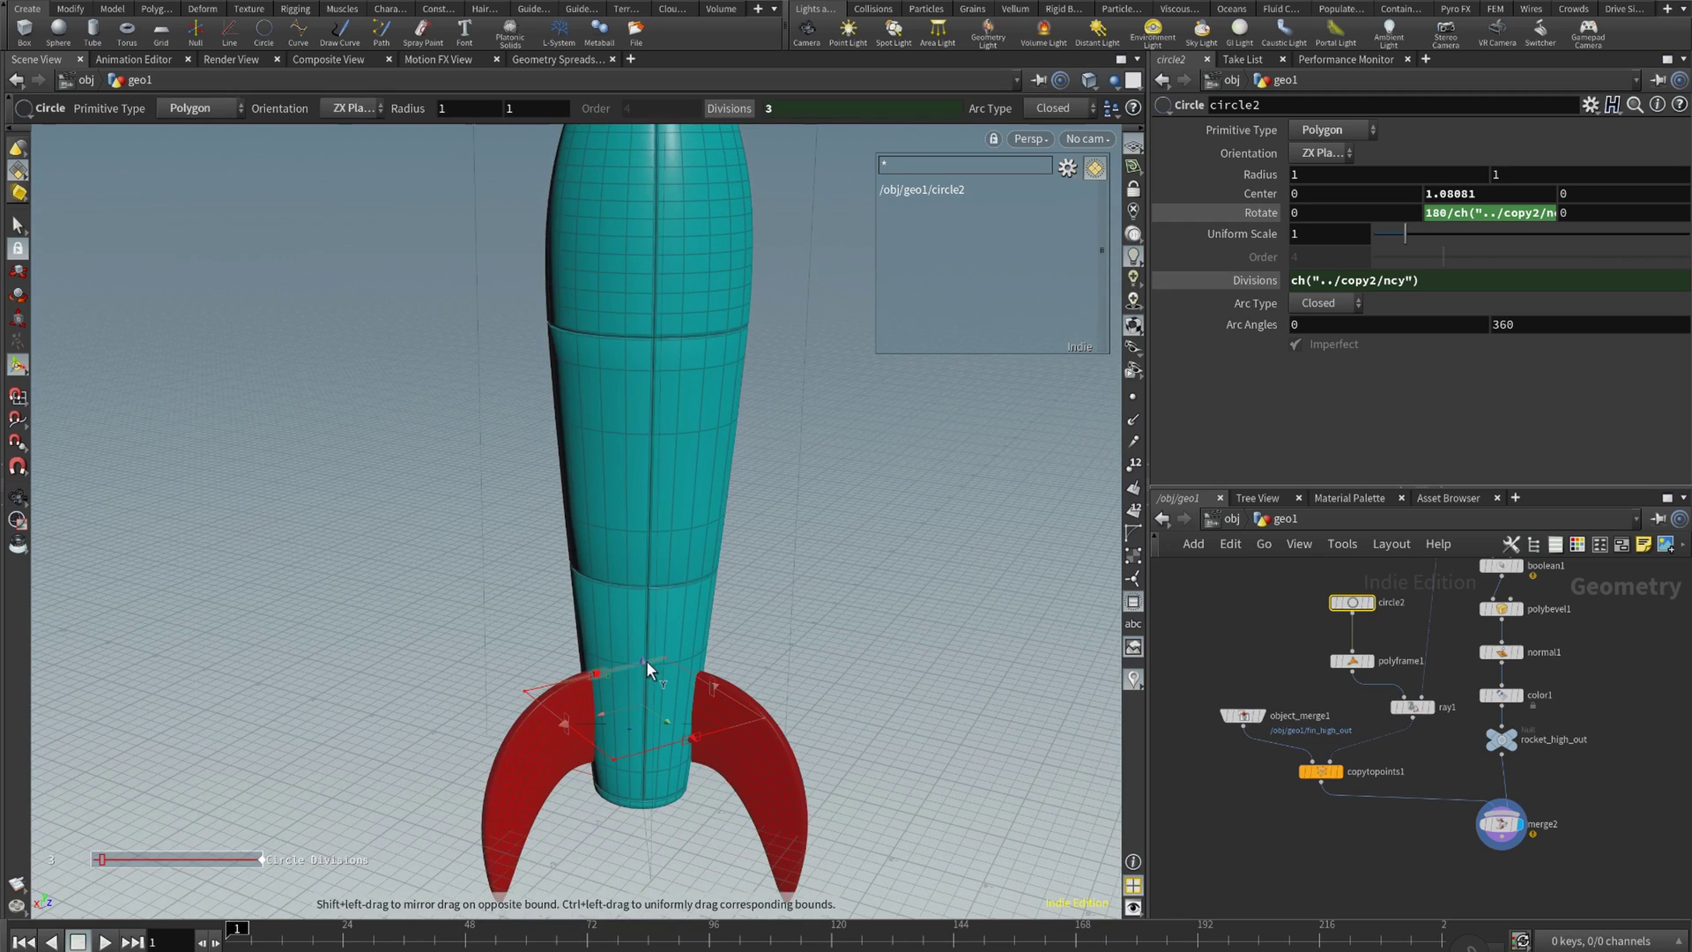
pyautogui.moveTo(641, 670); pyautogui.dragTo(690, 274)
pyautogui.keyDown('alt'); pyautogui.moveTo(763, 473); pyautogui.dragTo(801, 634, button='middle'); pyautogui.keyUp('alt')
pyautogui.keyDown('alt'); pyautogui.moveTo(801, 635); pyautogui.dragTo(714, 453); pyautogui.keyUp('alt')
pyautogui.press('Escape')
pyautogui.moveTo(862, 461); pyautogui.dragTo(862, 616)
pyautogui.press('Return')
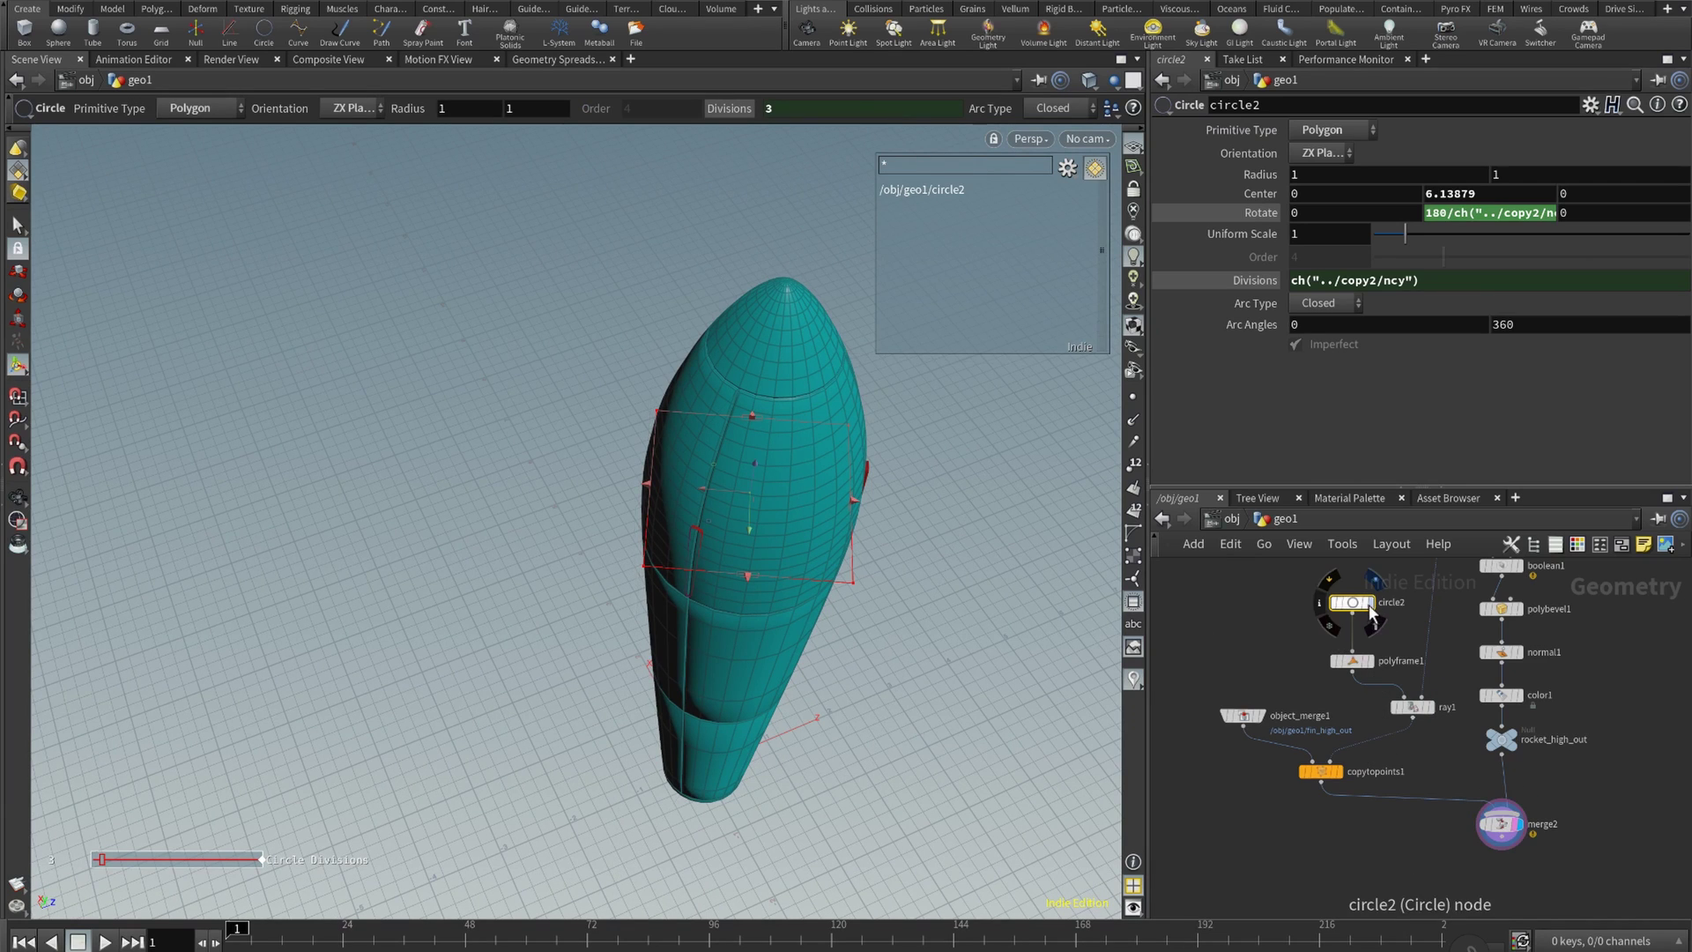
# - Display ray1's output and examine the projected circle inside the ghosted rocket body from several angles
pyautogui.click(1433, 684)
pyautogui.keyDown('alt'); pyautogui.moveTo(854, 494); pyautogui.dragTo(1375, 494, button='right'); pyautogui.keyUp('alt')
pyautogui.keyDown('alt'); pyautogui.moveTo(1020, 521); pyautogui.dragTo(991, 548); pyautogui.keyUp('alt')
pyautogui.moveTo(955, 537); pyautogui.dragTo(734, 610, button='right')
pyautogui.keyDown('alt'); pyautogui.moveTo(838, 511); pyautogui.dragTo(819, 489, button='middle'); pyautogui.keyUp('alt')
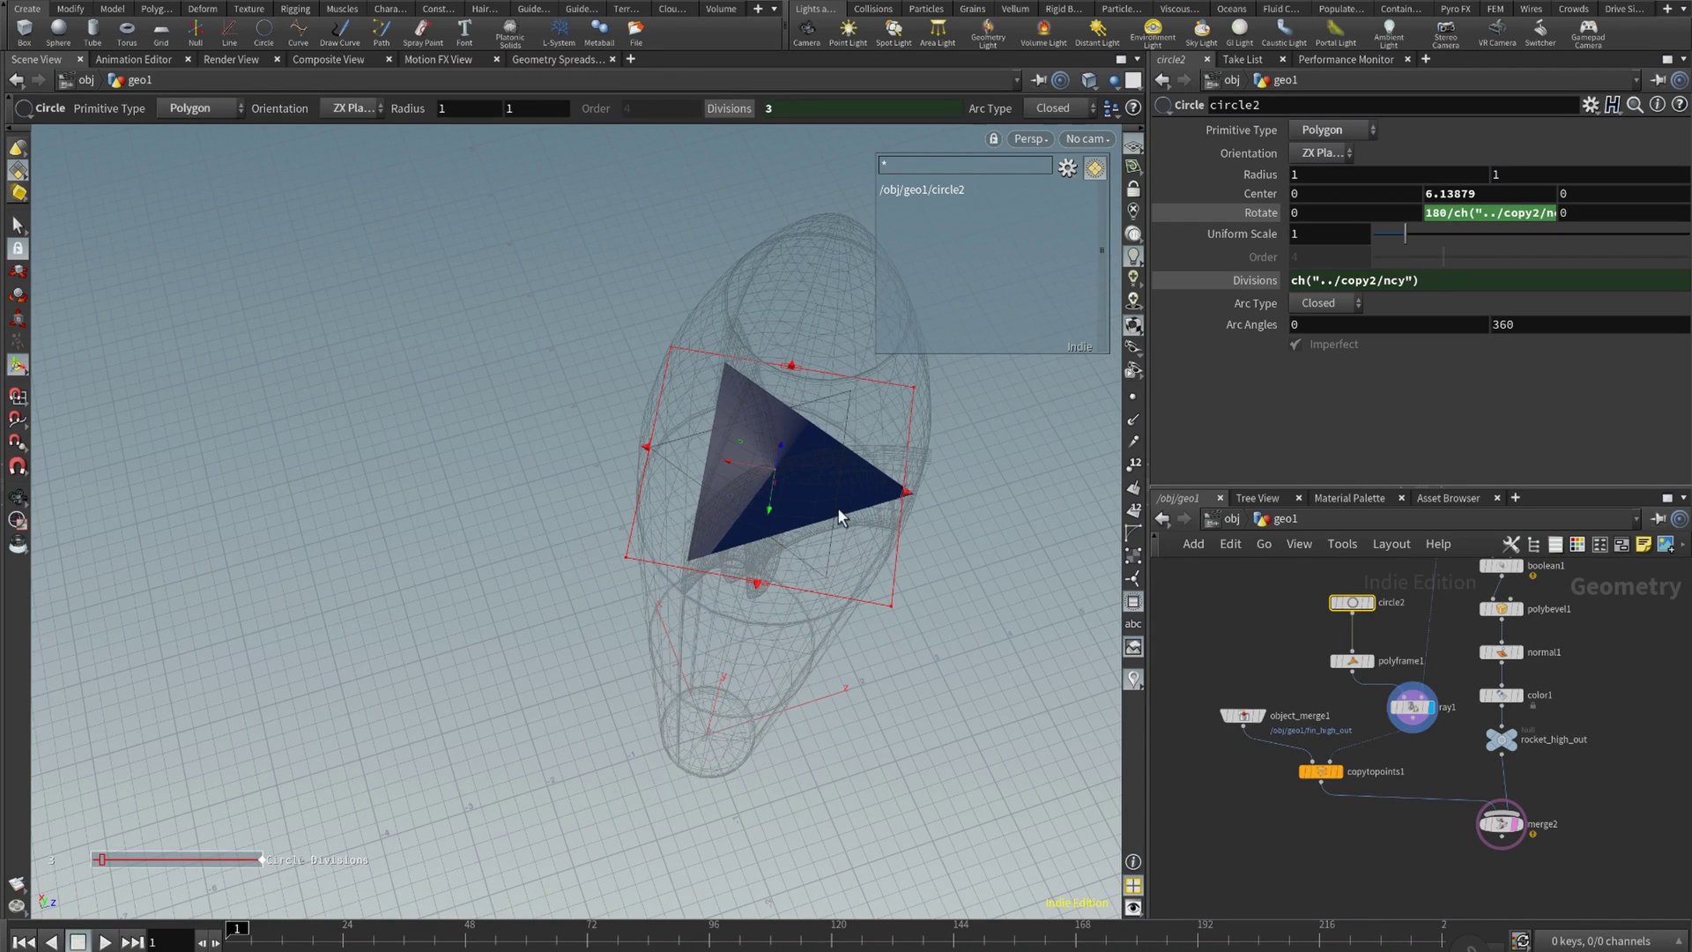
pyautogui.moveTo(827, 479); pyautogui.dragTo(899, 377)
pyautogui.moveTo(769, 489); pyautogui.dragTo(780, 454)
pyautogui.press('Return')
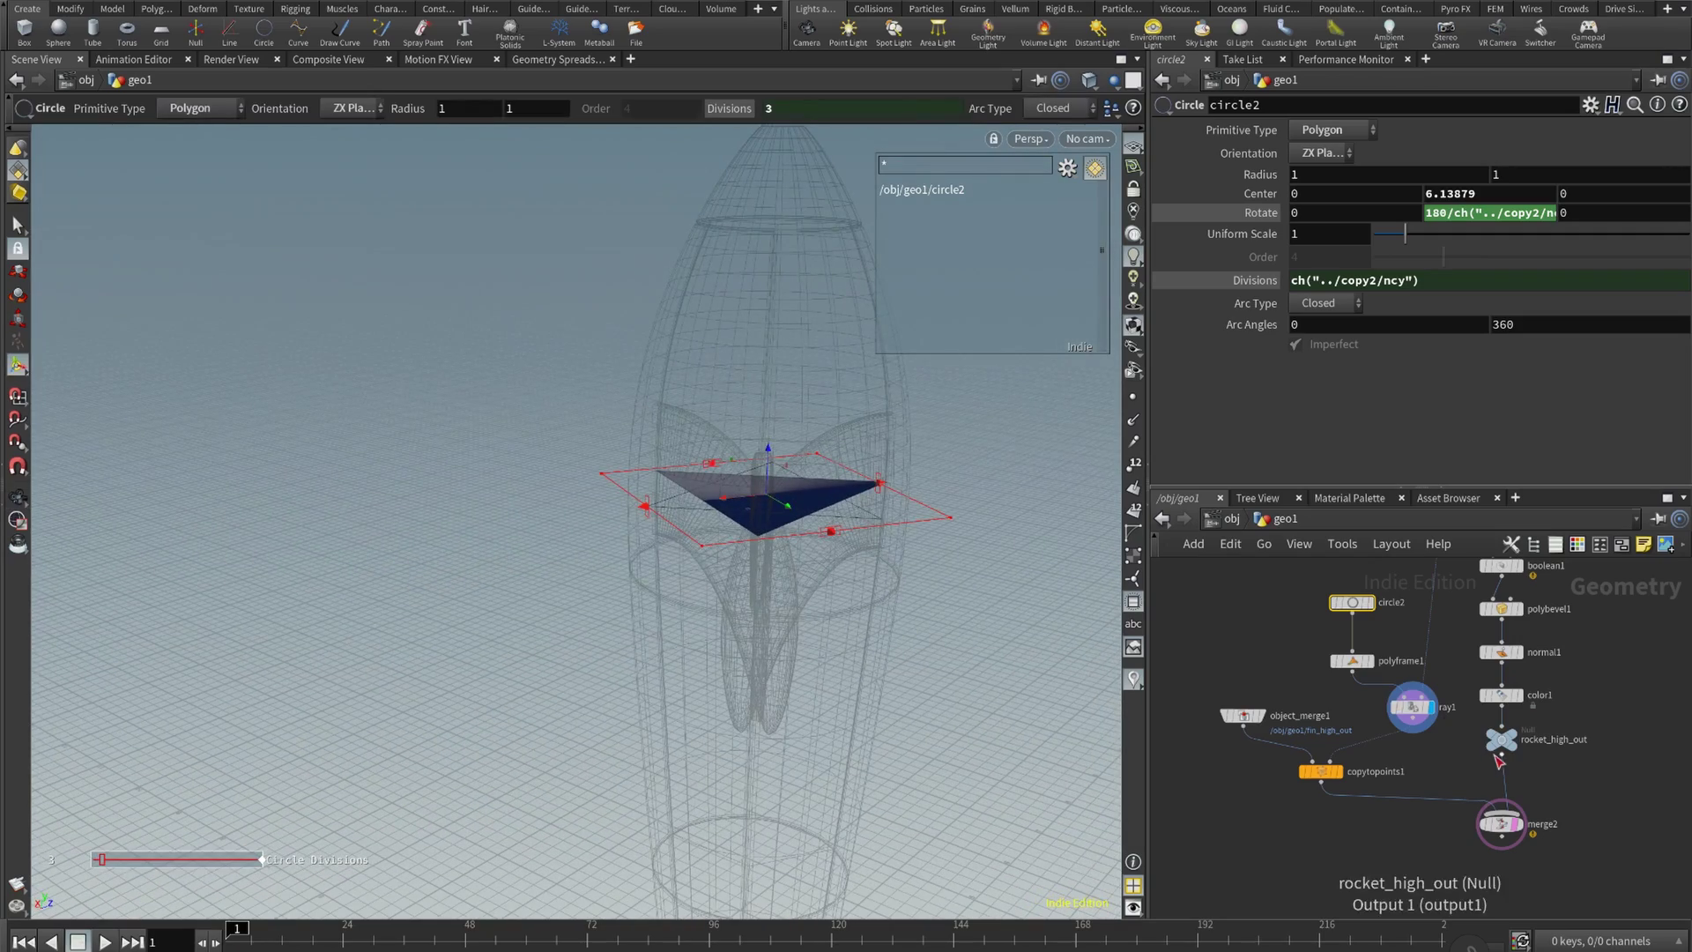
pyautogui.keyDown('alt'); pyautogui.moveTo(956, 498); pyautogui.dragTo(938, 410, button='middle'); pyautogui.keyUp('alt')
pyautogui.keyDown('alt'); pyautogui.moveTo(961, 564); pyautogui.dragTo(949, 608, button='middle'); pyautogui.keyUp('alt')
pyautogui.moveTo(948, 608); pyautogui.dragTo(943, 638)
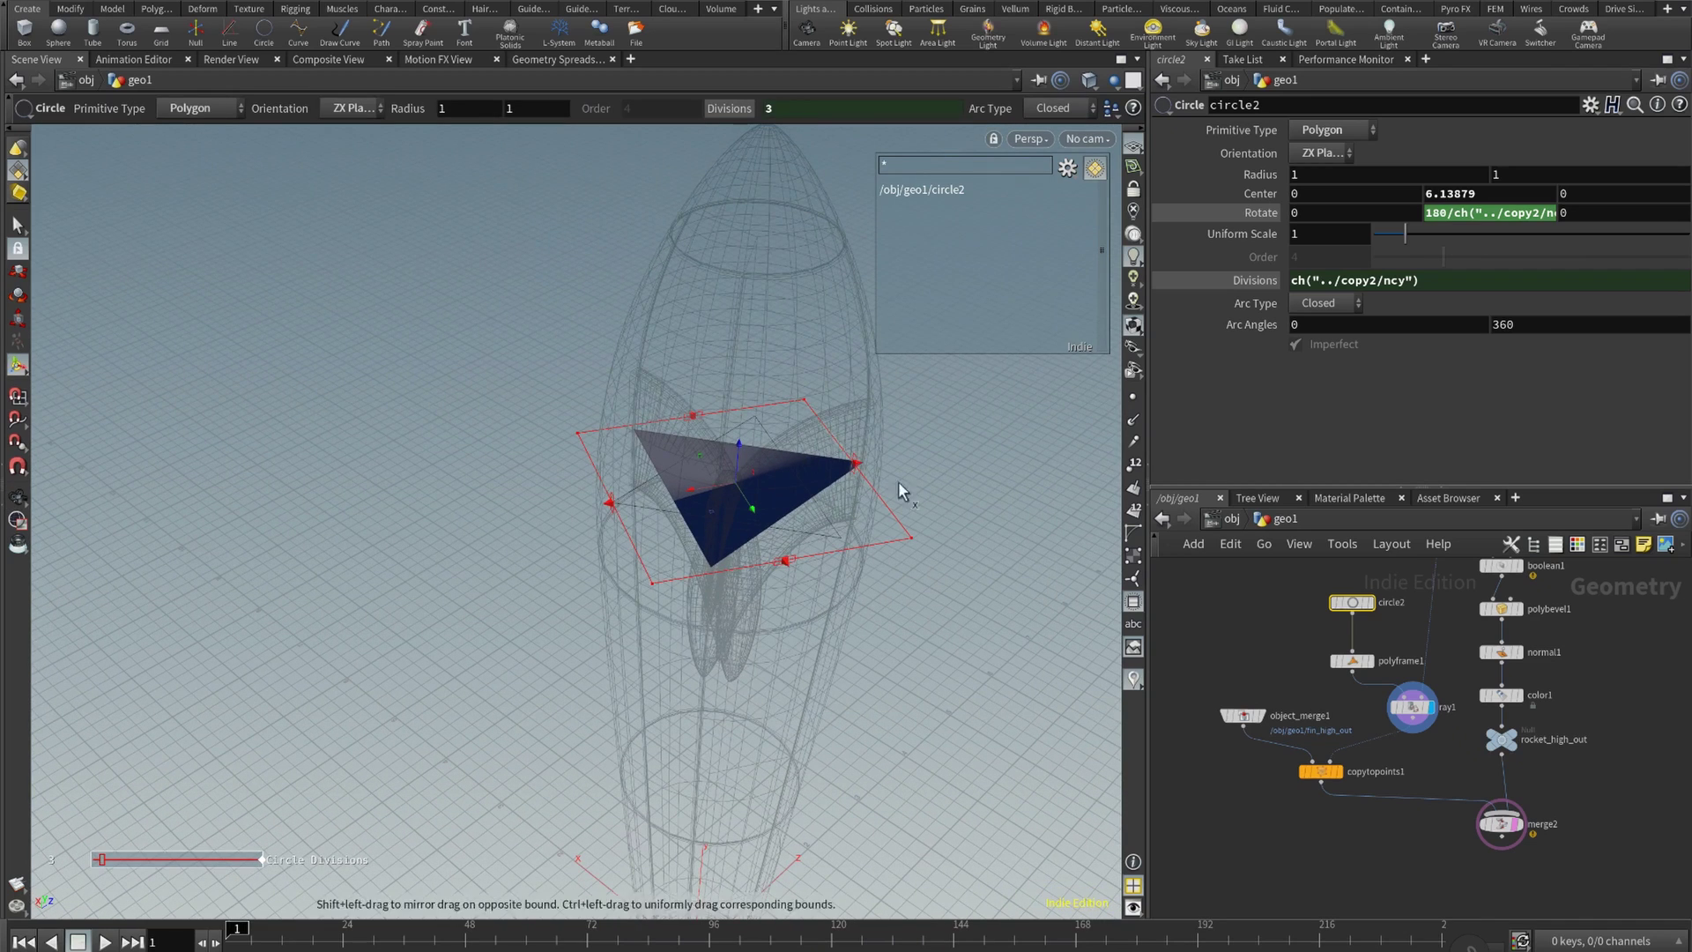
# - Set circle2's first radius to the expression bbox("../rocket/", D_XSIZE), linking it to the rocket's width
pyautogui.moveTo(1356, 608)
pyautogui.moveTo(1355, 608); pyautogui.dragTo(1355, 623)
pyautogui.moveTo(1619, 667); pyautogui.dragTo(1460, 884, button='middle')
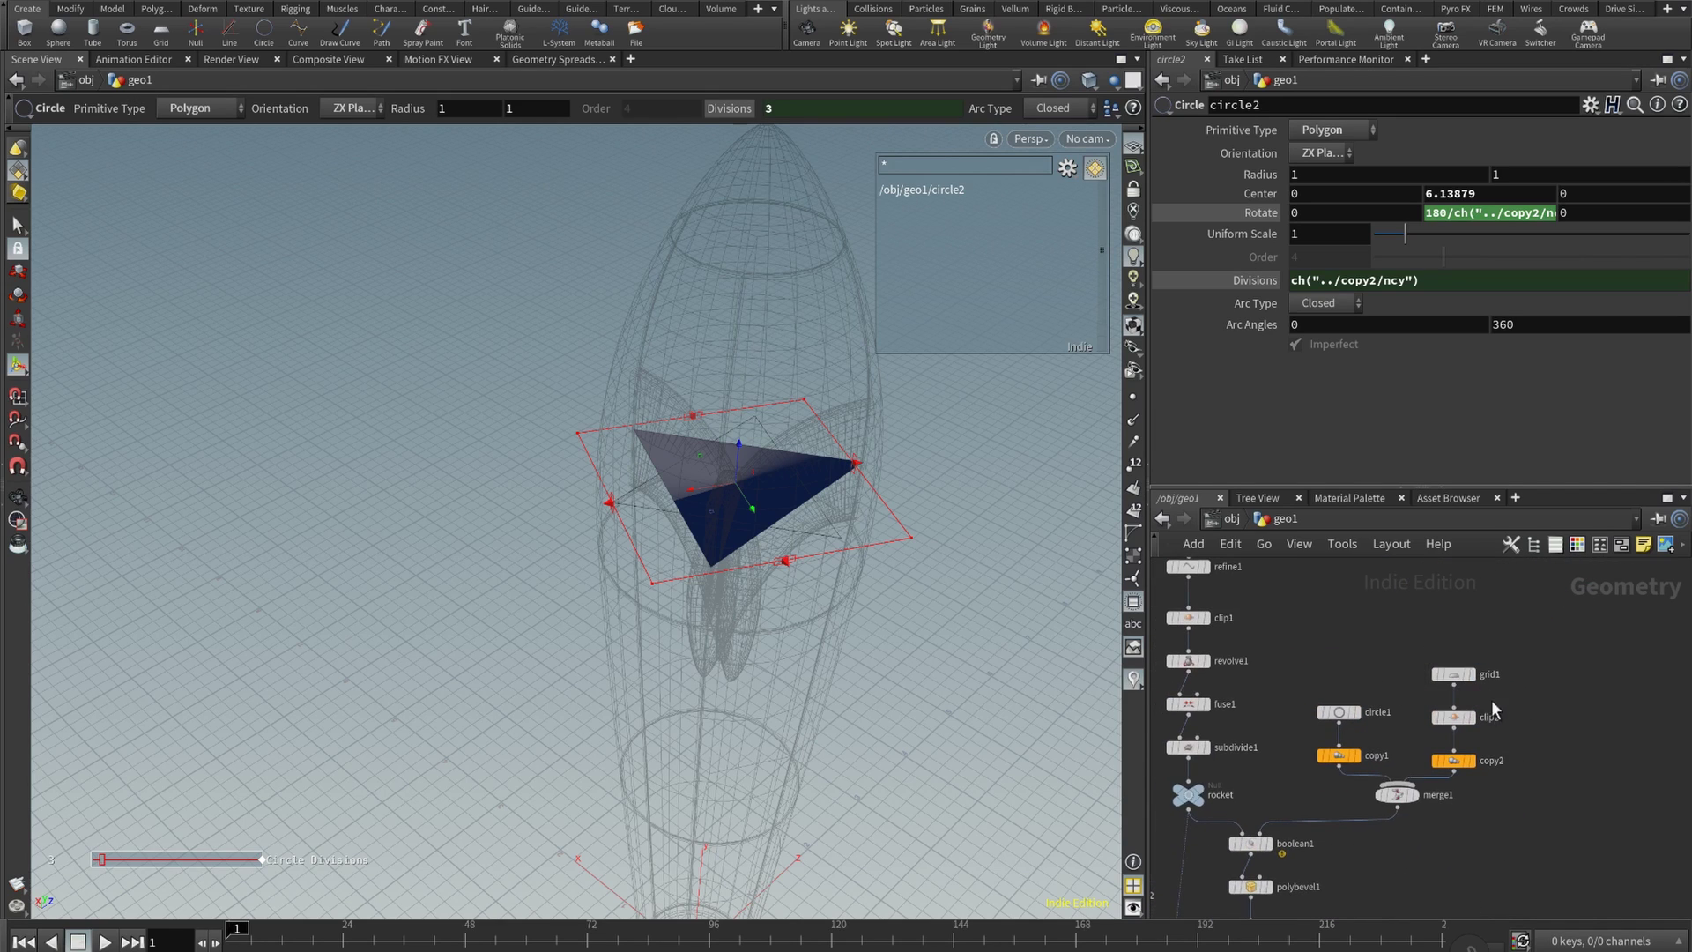
pyautogui.moveTo(1189, 798); pyautogui.dragTo(1405, 560, button='middle')
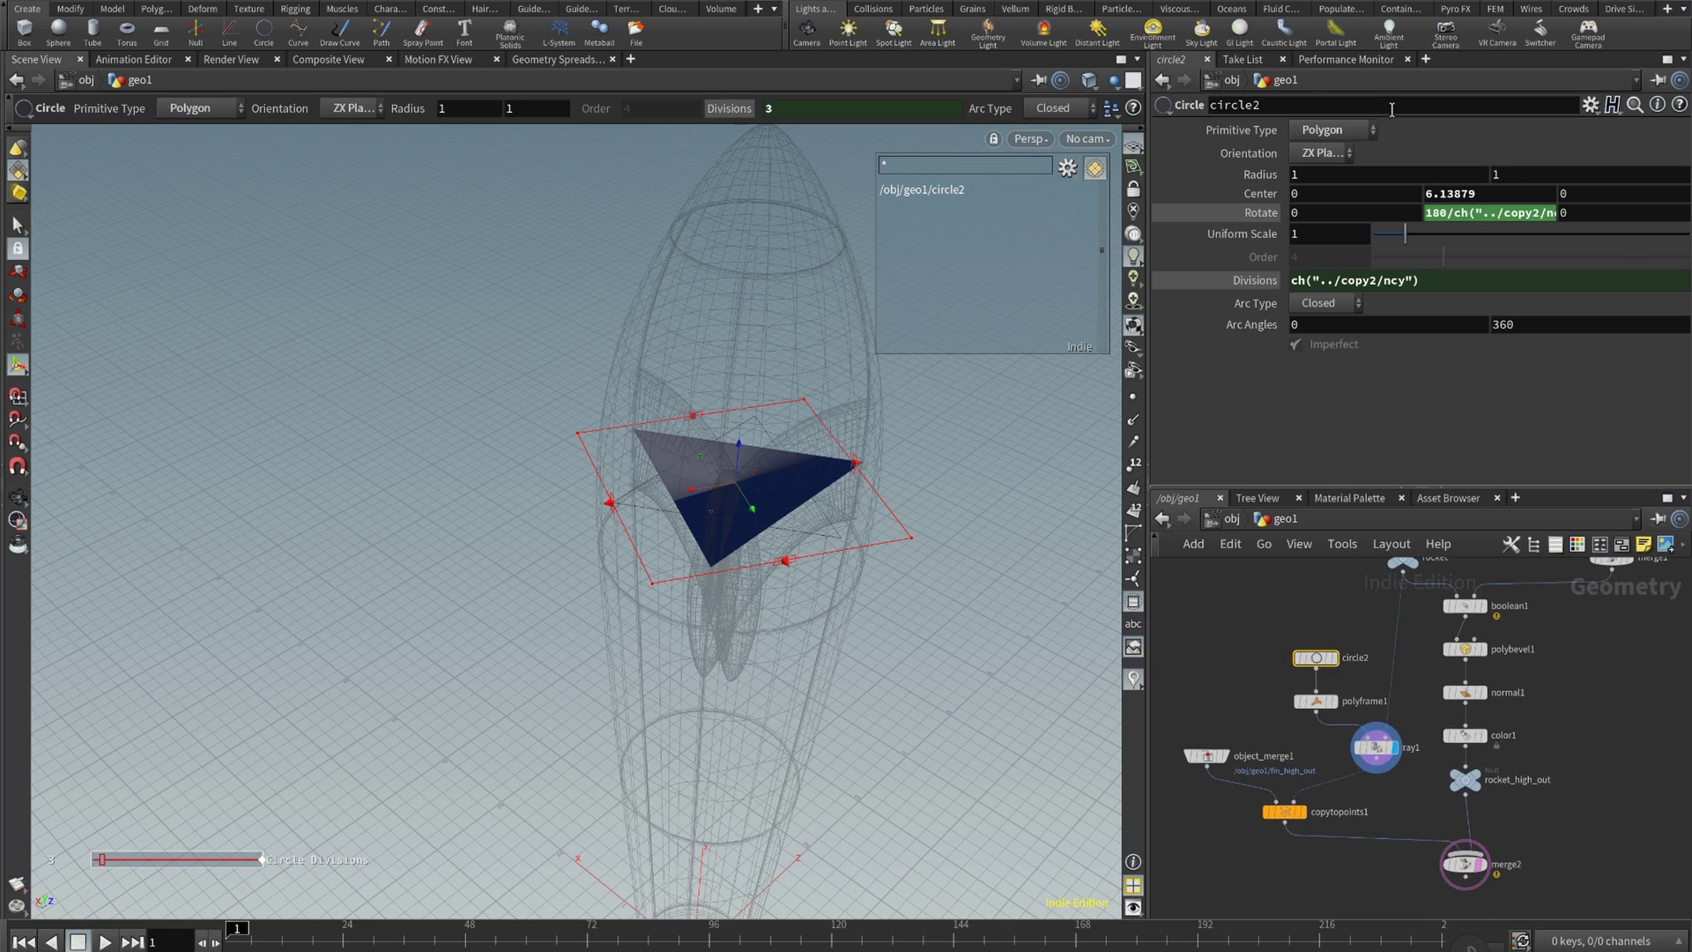
pyautogui.click(1316, 181)
pyautogui.write('bbo')
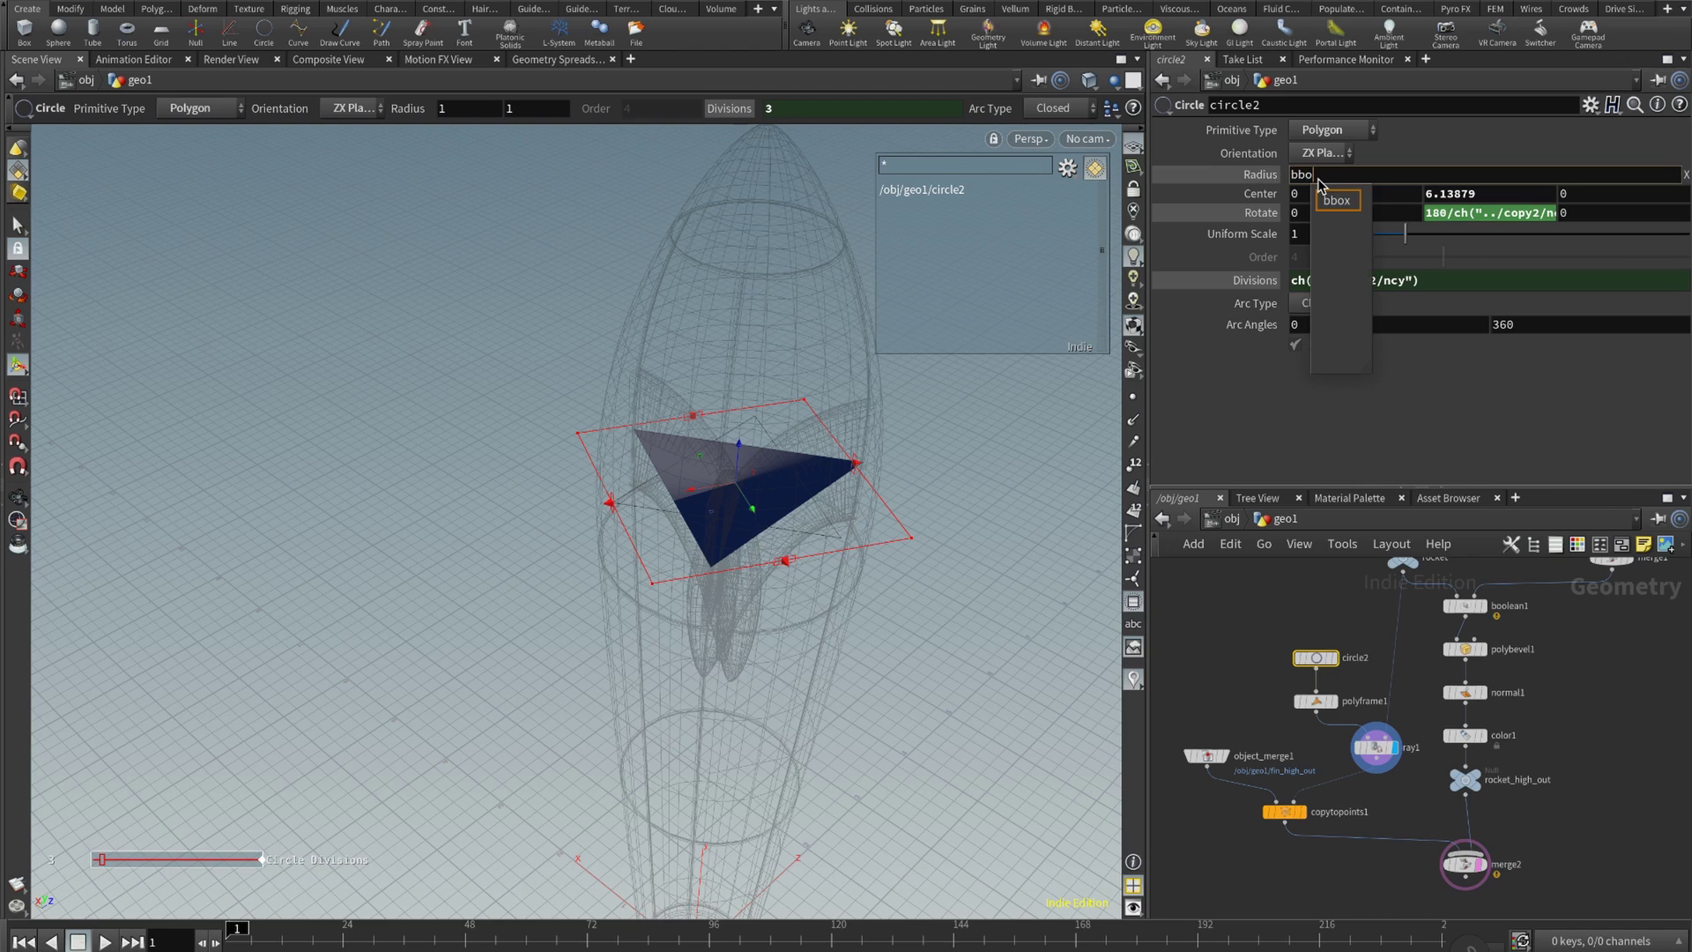
pyautogui.write('x')
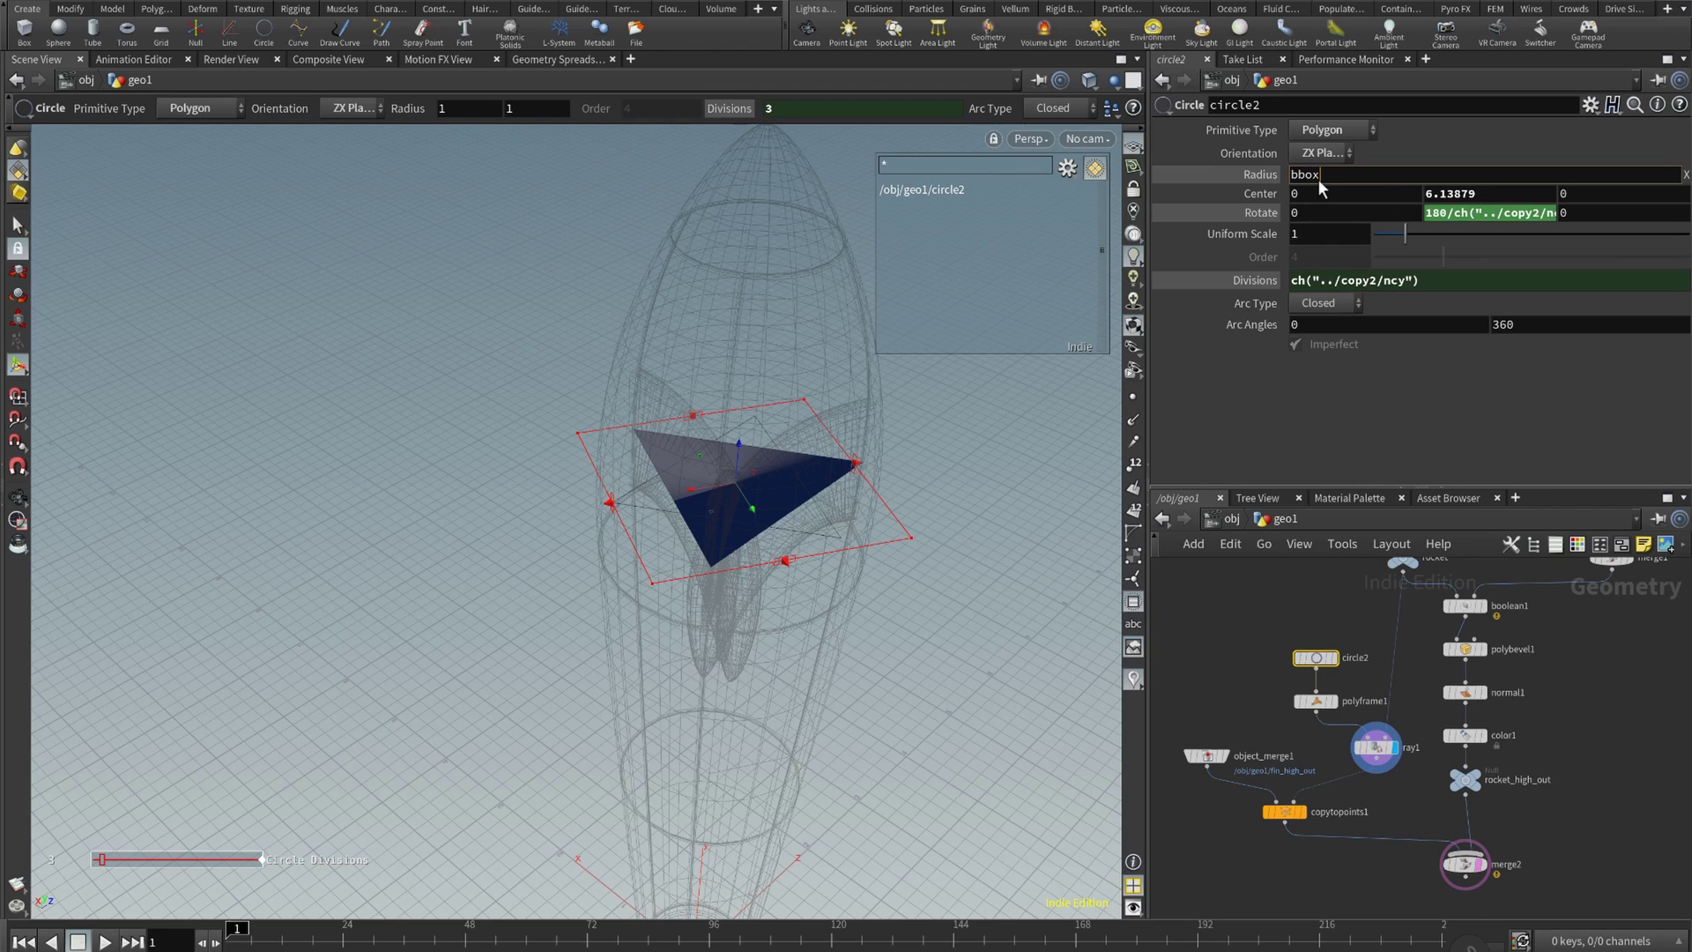
pyautogui.write('("../rocket')
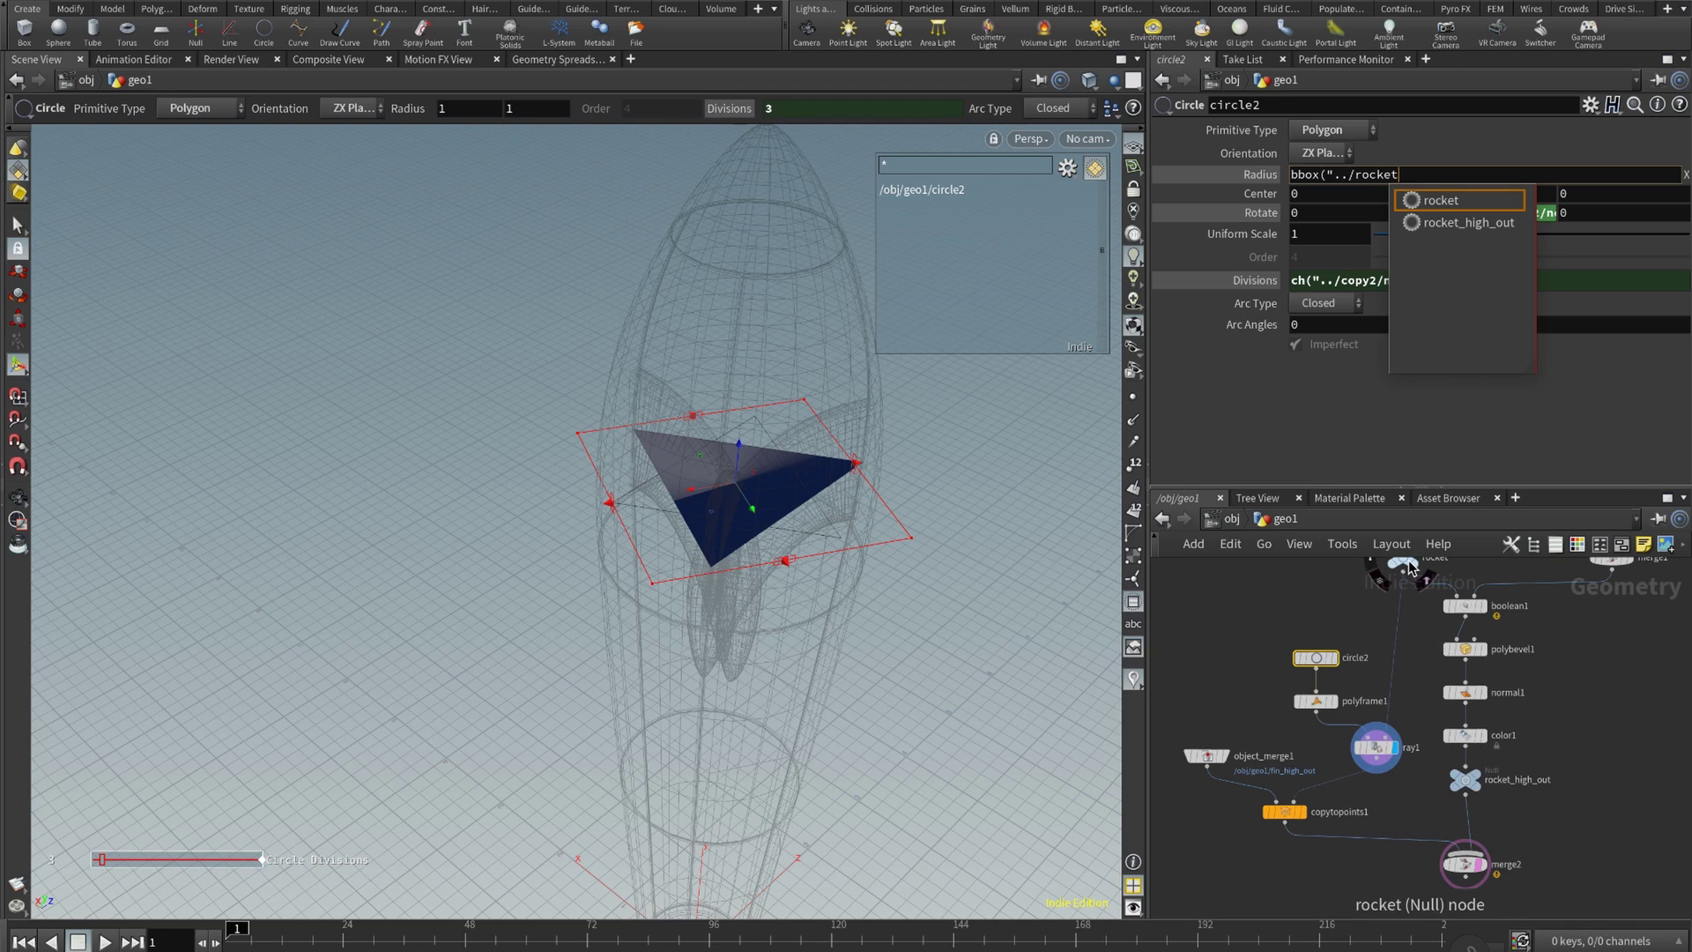
pyautogui.click(1444, 202)
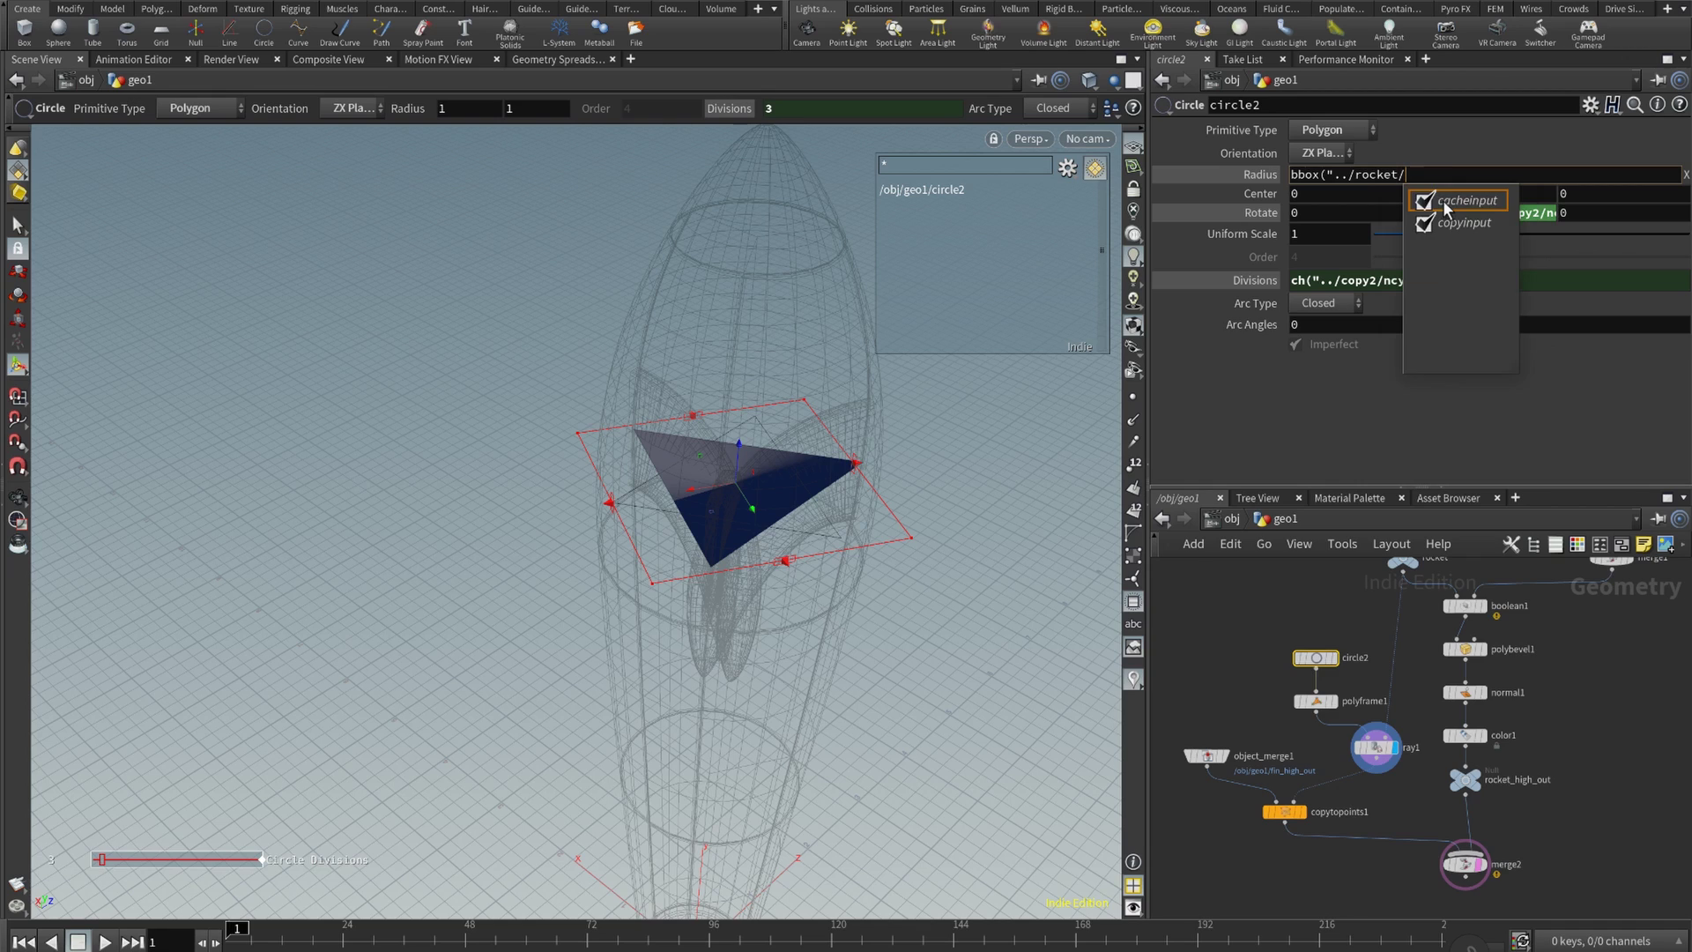
pyautogui.moveTo(1428, 183)
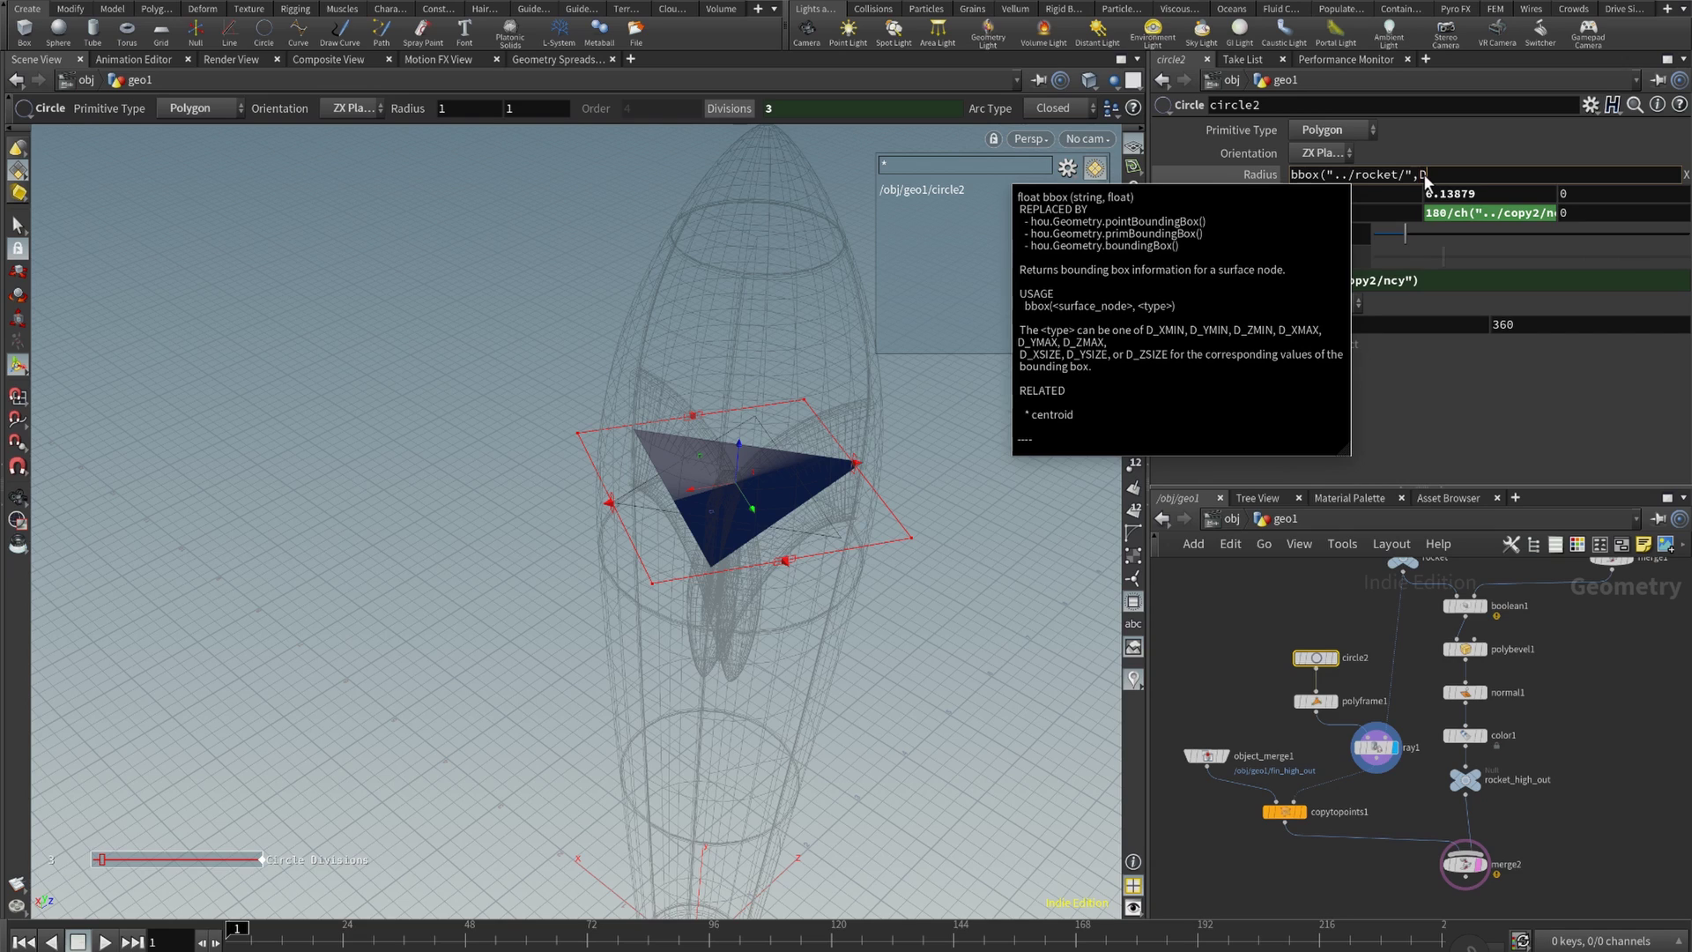
pyautogui.write('", D_XS')
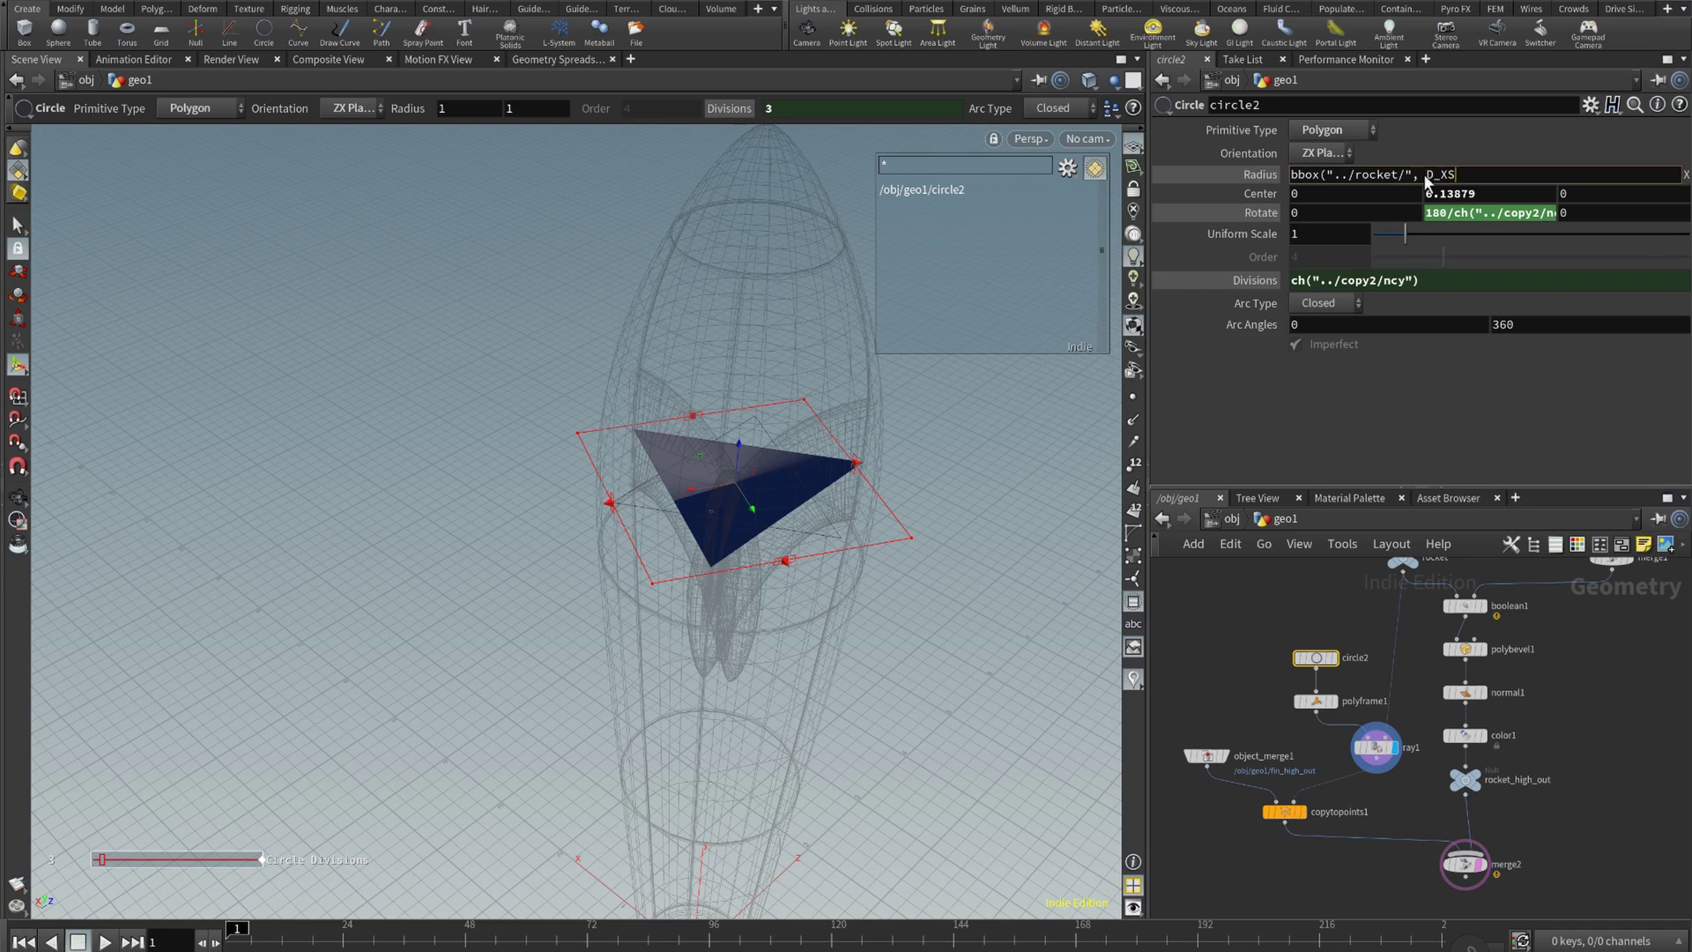
pyautogui.write('IZE)')
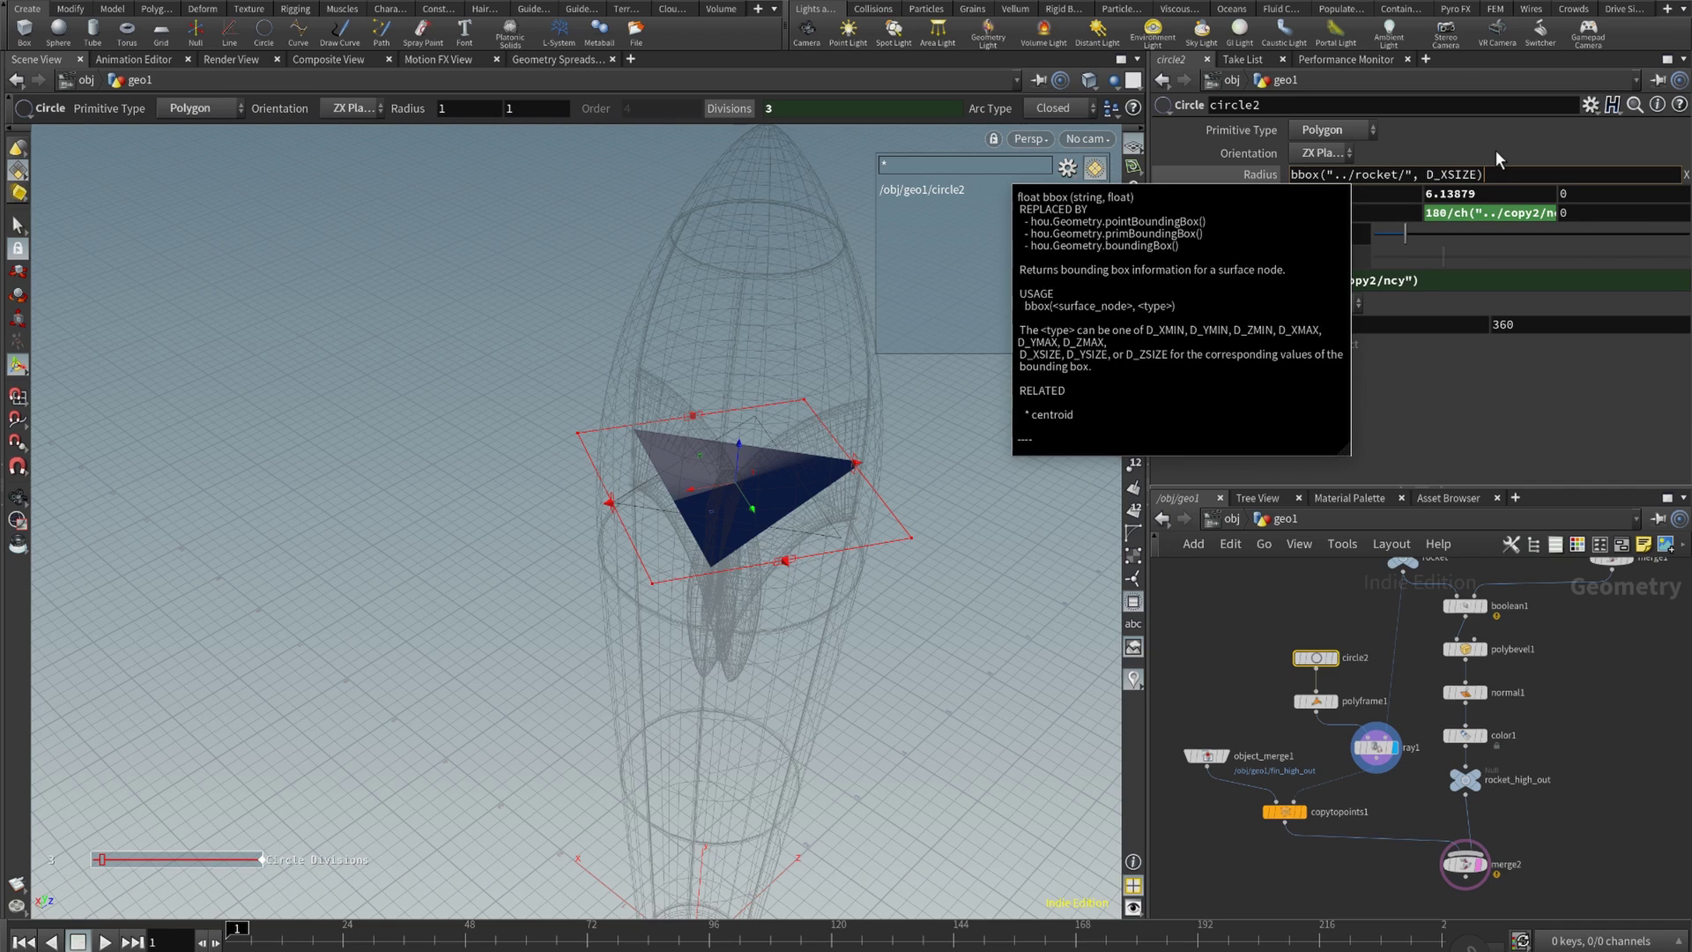
pyautogui.press('Return')
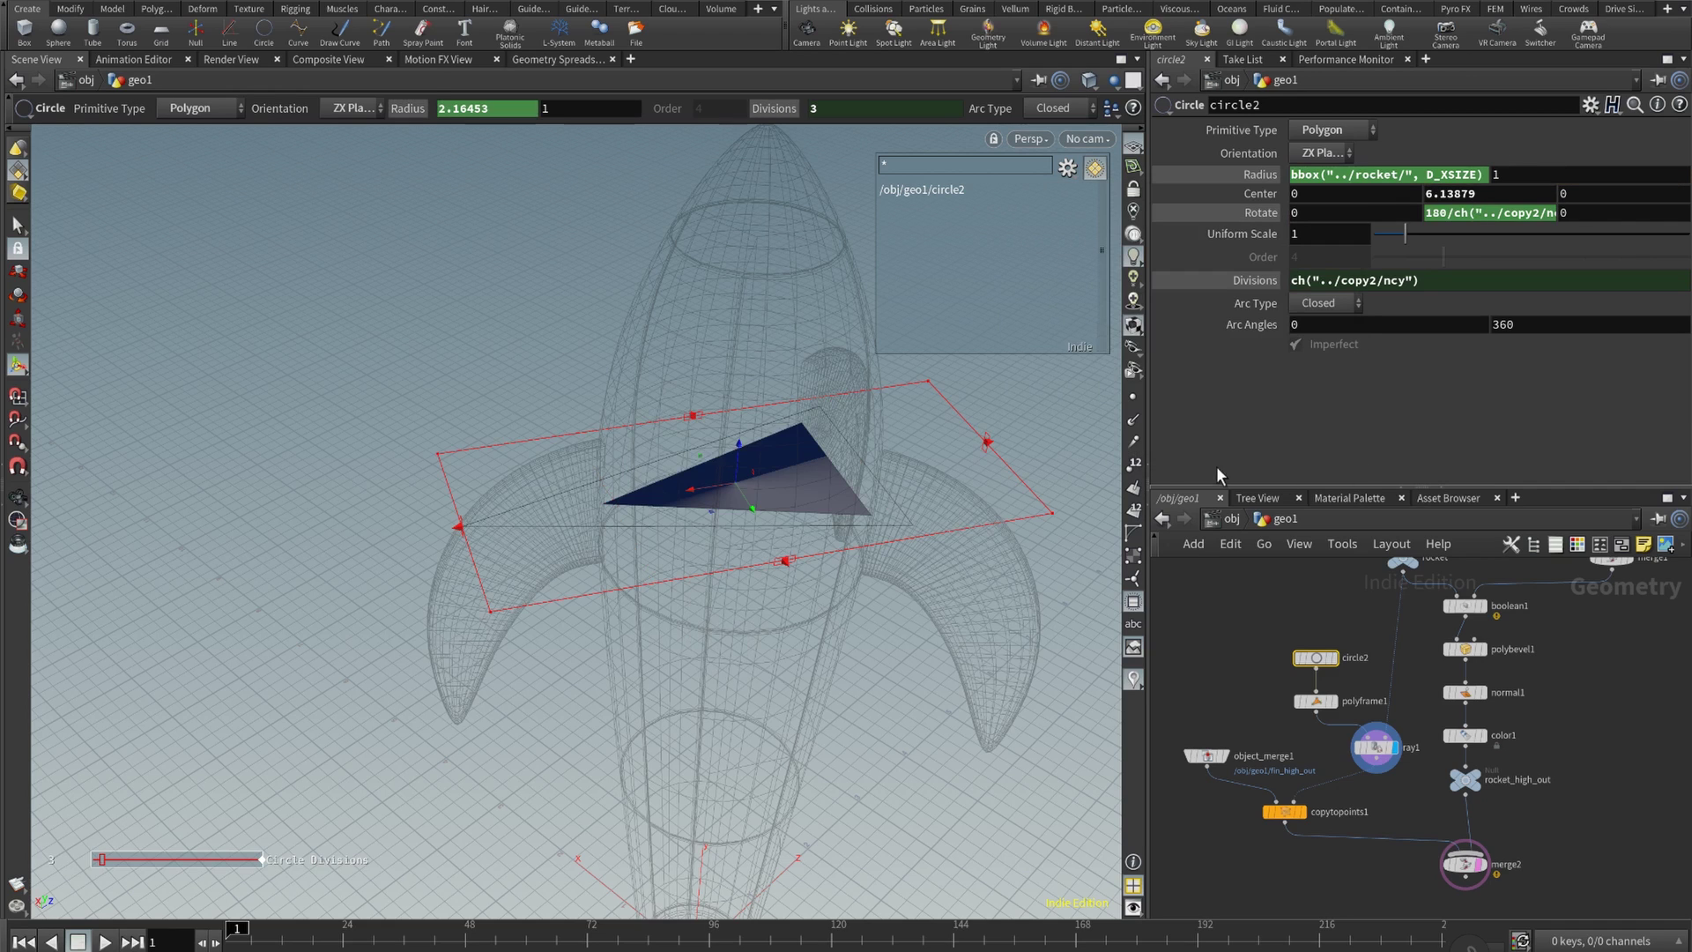
# - Examine the resized circle and fins around the rocket, along with the nodes that feed the body
pyautogui.press('Escape')
pyautogui.moveTo(835, 491); pyautogui.dragTo(880, 502)
pyautogui.press('Return')
pyautogui.keyDown('alt'); pyautogui.moveTo(938, 495); pyautogui.dragTo(920, 578, button='middle'); pyautogui.keyUp('alt')
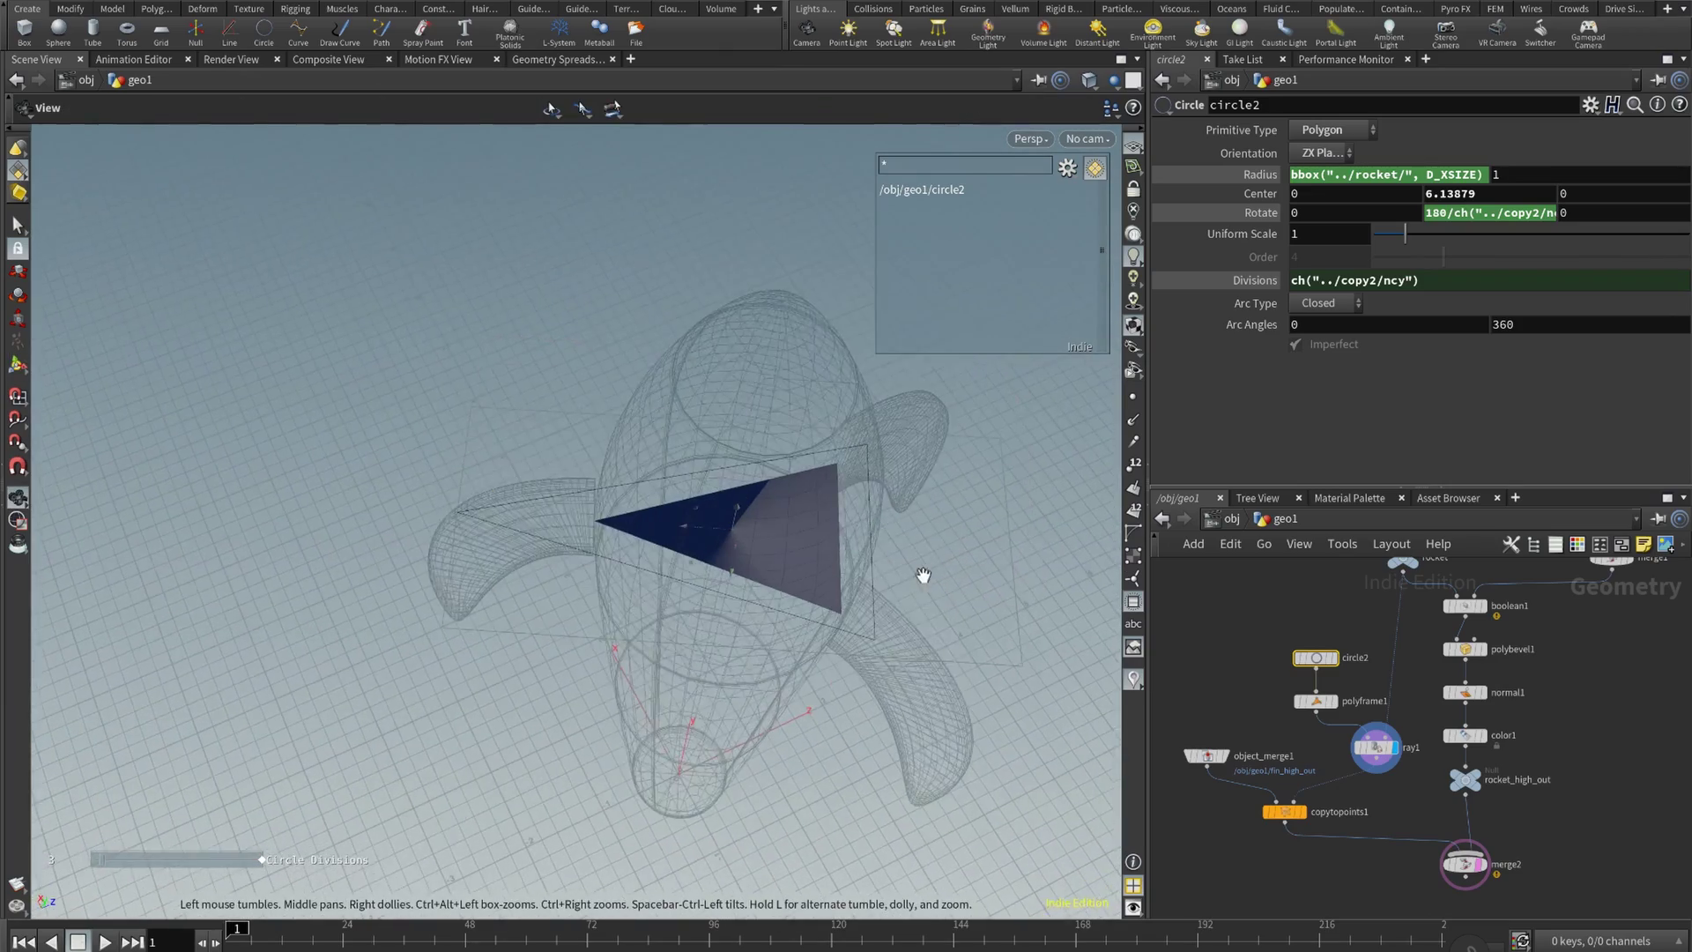
pyautogui.keyDown('alt'); pyautogui.moveTo(920, 577); pyautogui.dragTo(753, 561, button='right'); pyautogui.keyUp('alt')
pyautogui.moveTo(1585, 677); pyautogui.dragTo(1485, 899, button='middle')
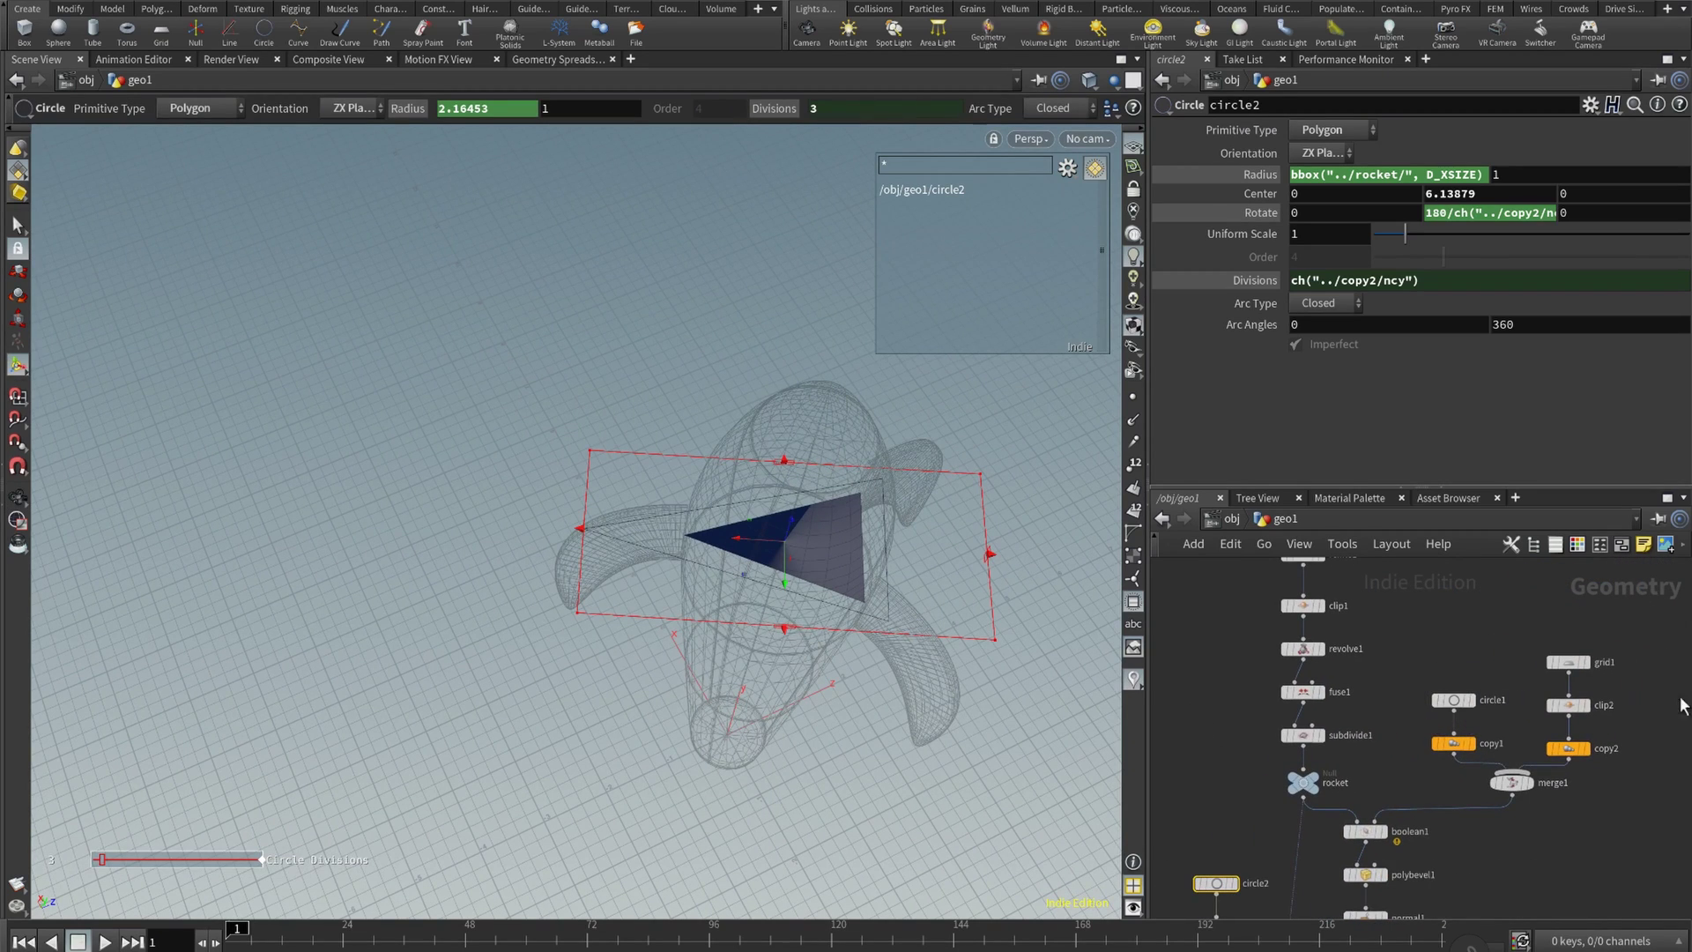
pyautogui.moveTo(1573, 670)
pyautogui.moveTo(1573, 793); pyautogui.dragTo(1688, 529, button='middle')
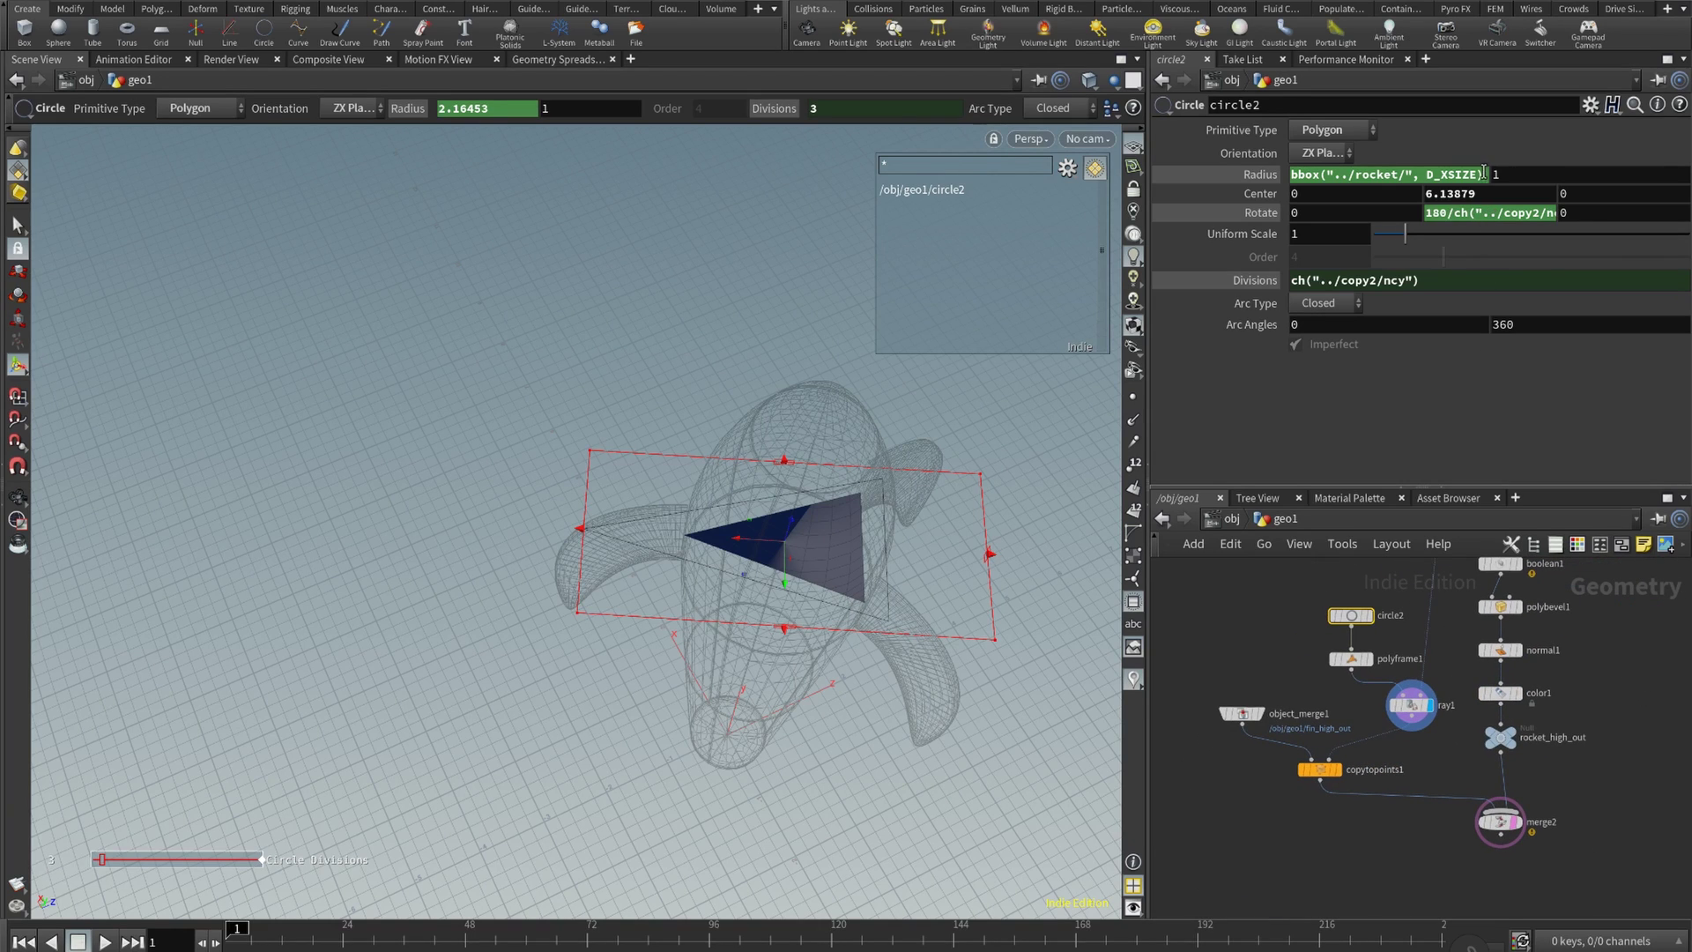
pyautogui.moveTo(1666, 782); pyautogui.dragTo(1557, 871, button='middle')
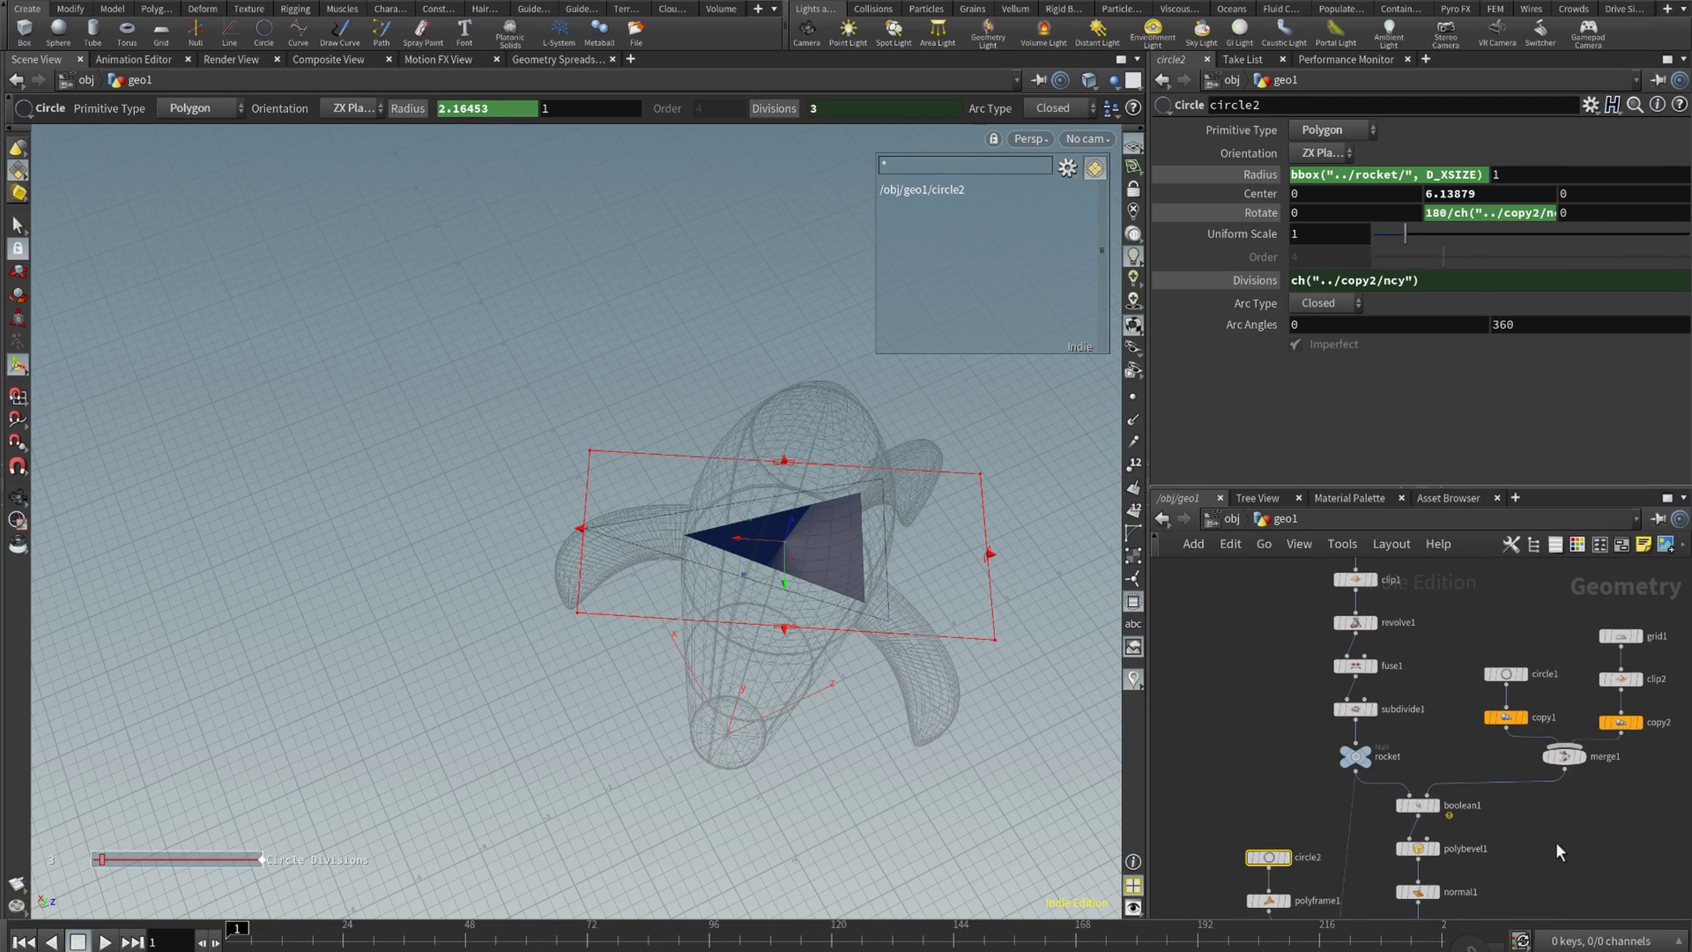
# - Display circle1's output and compare its shape with the ghosted rocket in perspective
pyautogui.click(1482, 672)
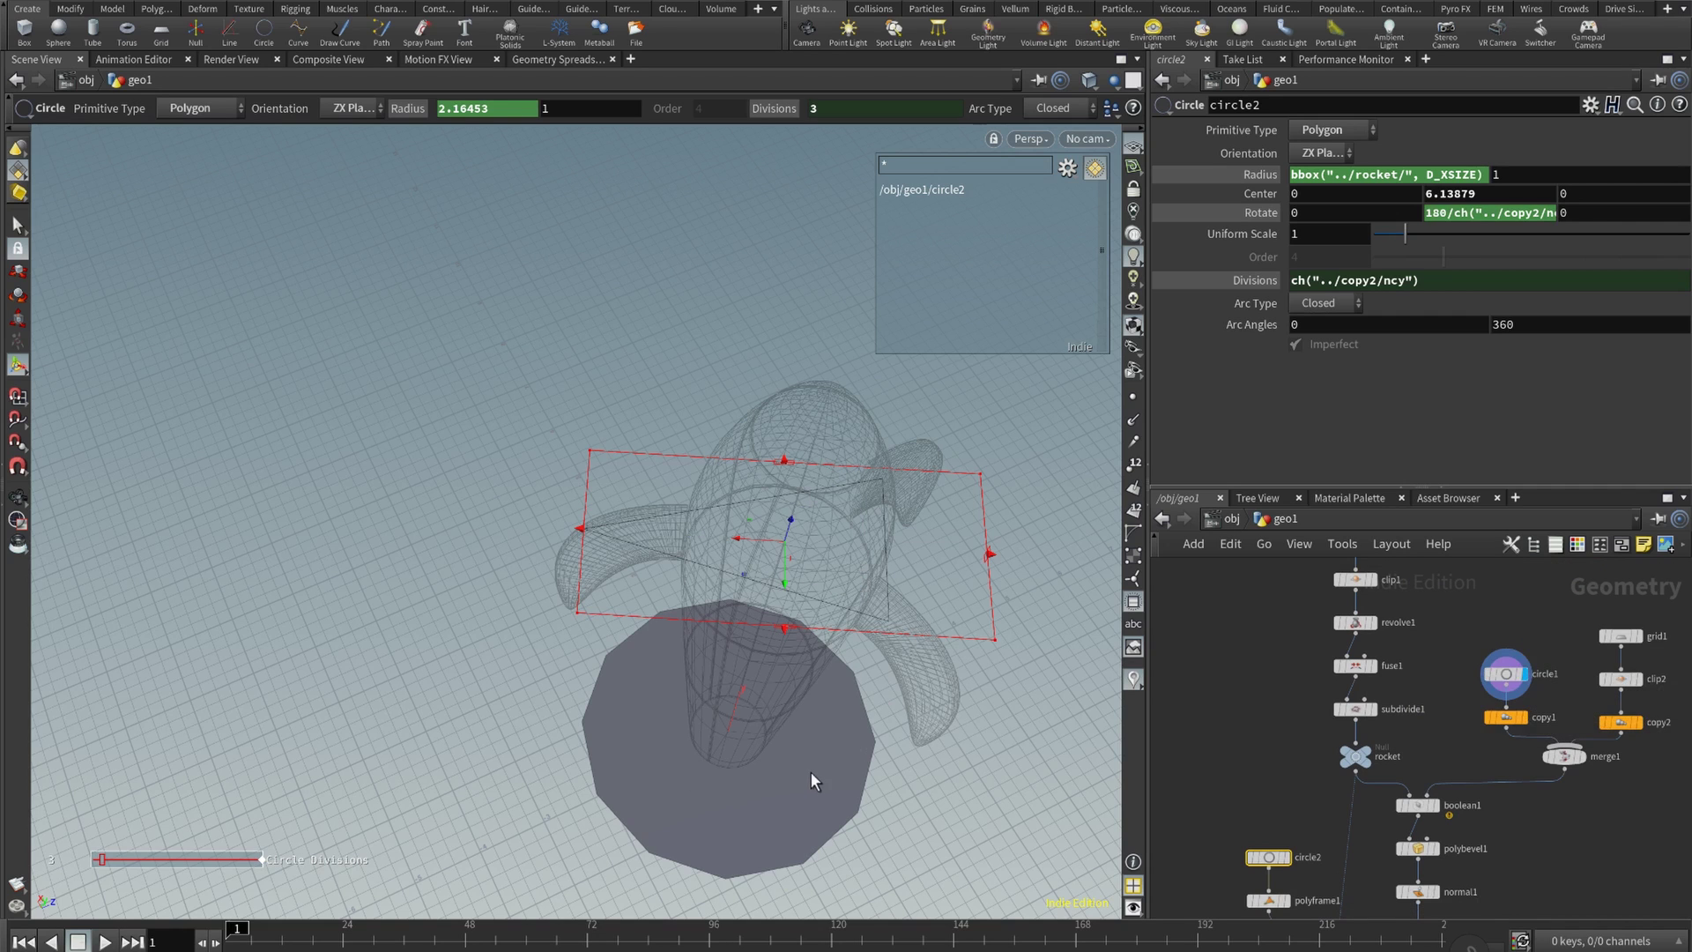
pyautogui.press('Escape')
pyautogui.moveTo(805, 721); pyautogui.dragTo(772, 774)
pyautogui.keyDown('alt'); pyautogui.moveTo(823, 617); pyautogui.dragTo(739, 705); pyautogui.keyUp('alt')
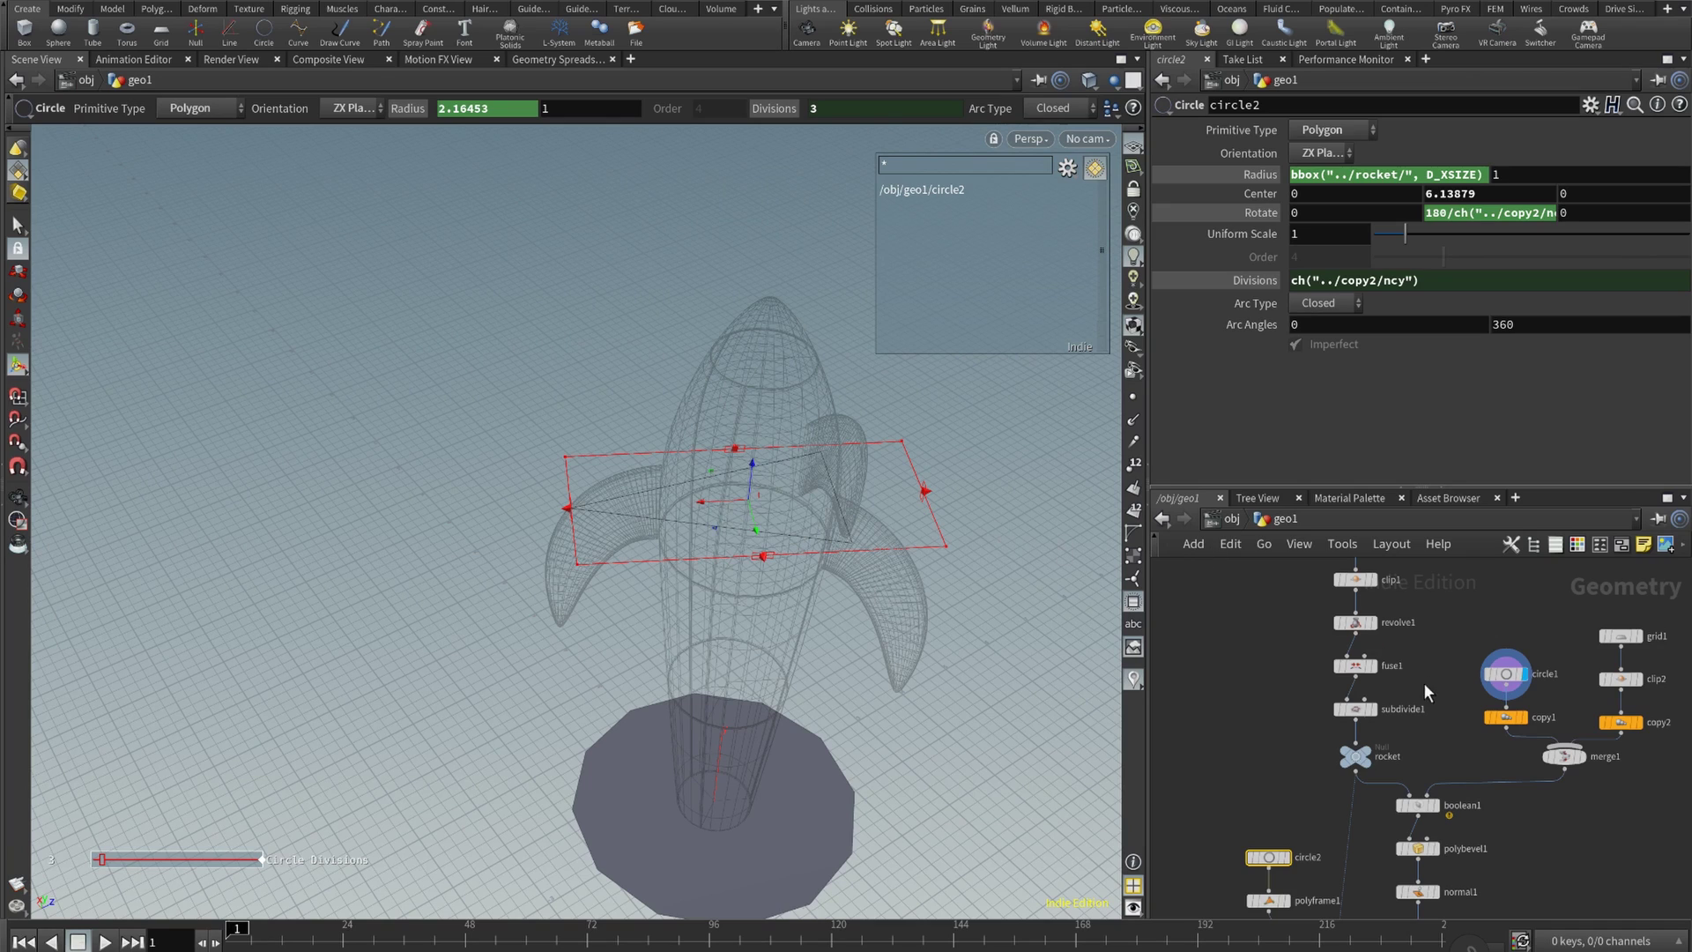
pyautogui.moveTo(1407, 867); pyautogui.dragTo(1469, 752, button='middle')
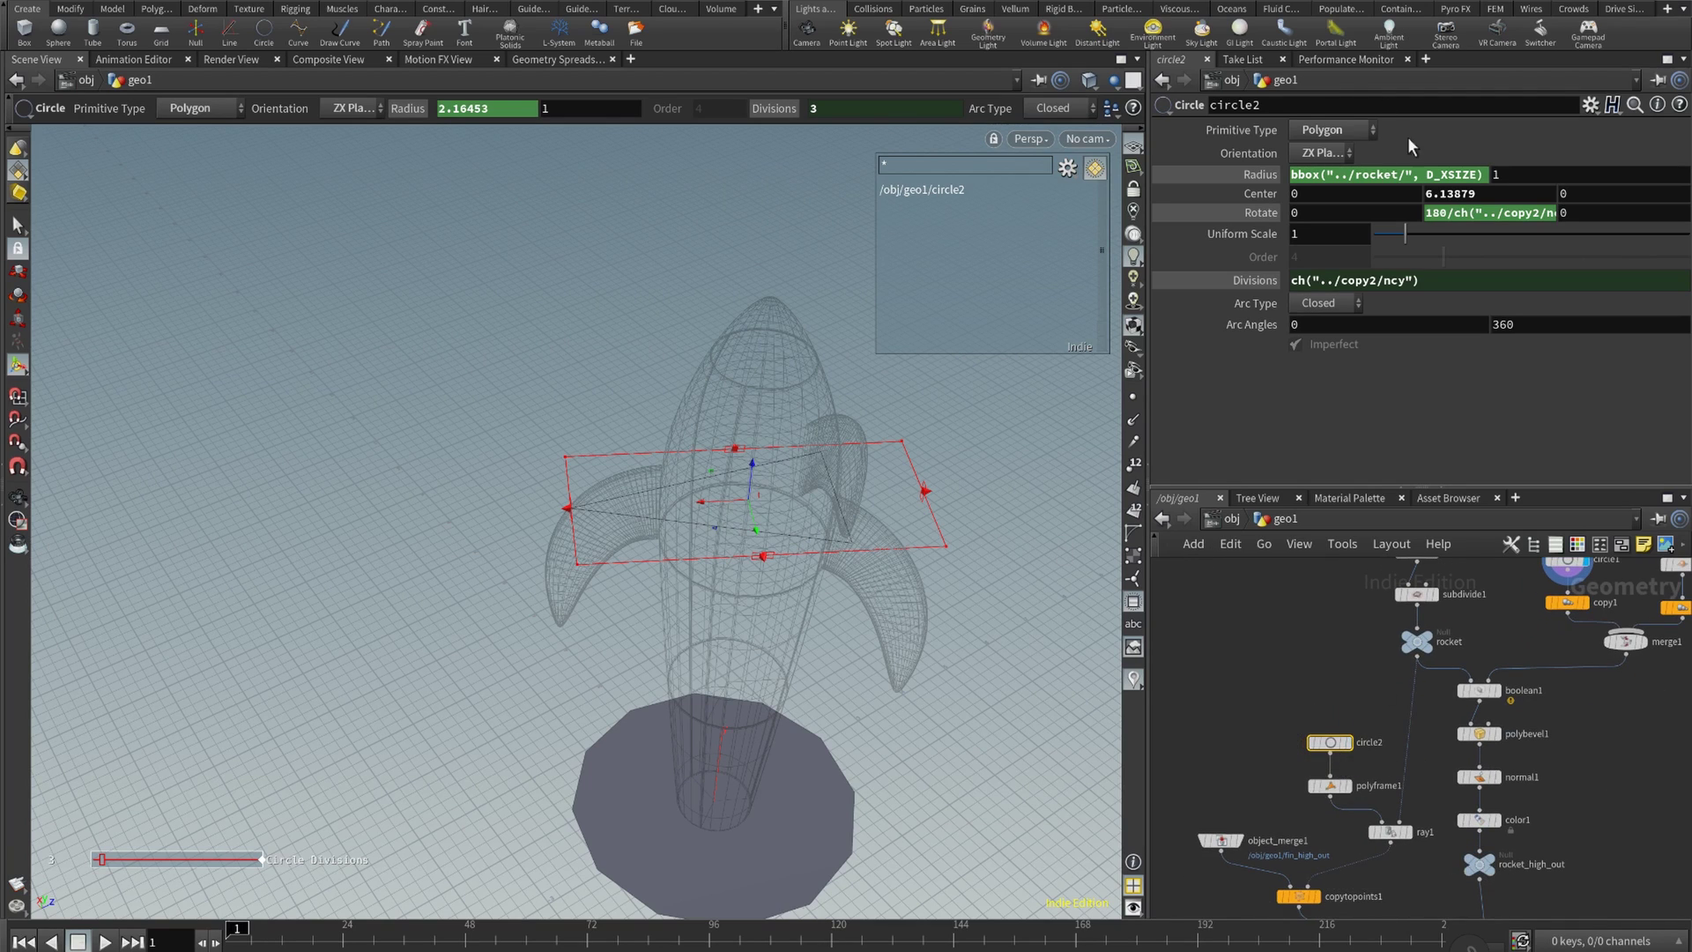
# - Divide circle2's first radius expression by 2 so it uses half the rocket's X size
pyautogui.click(1404, 171)
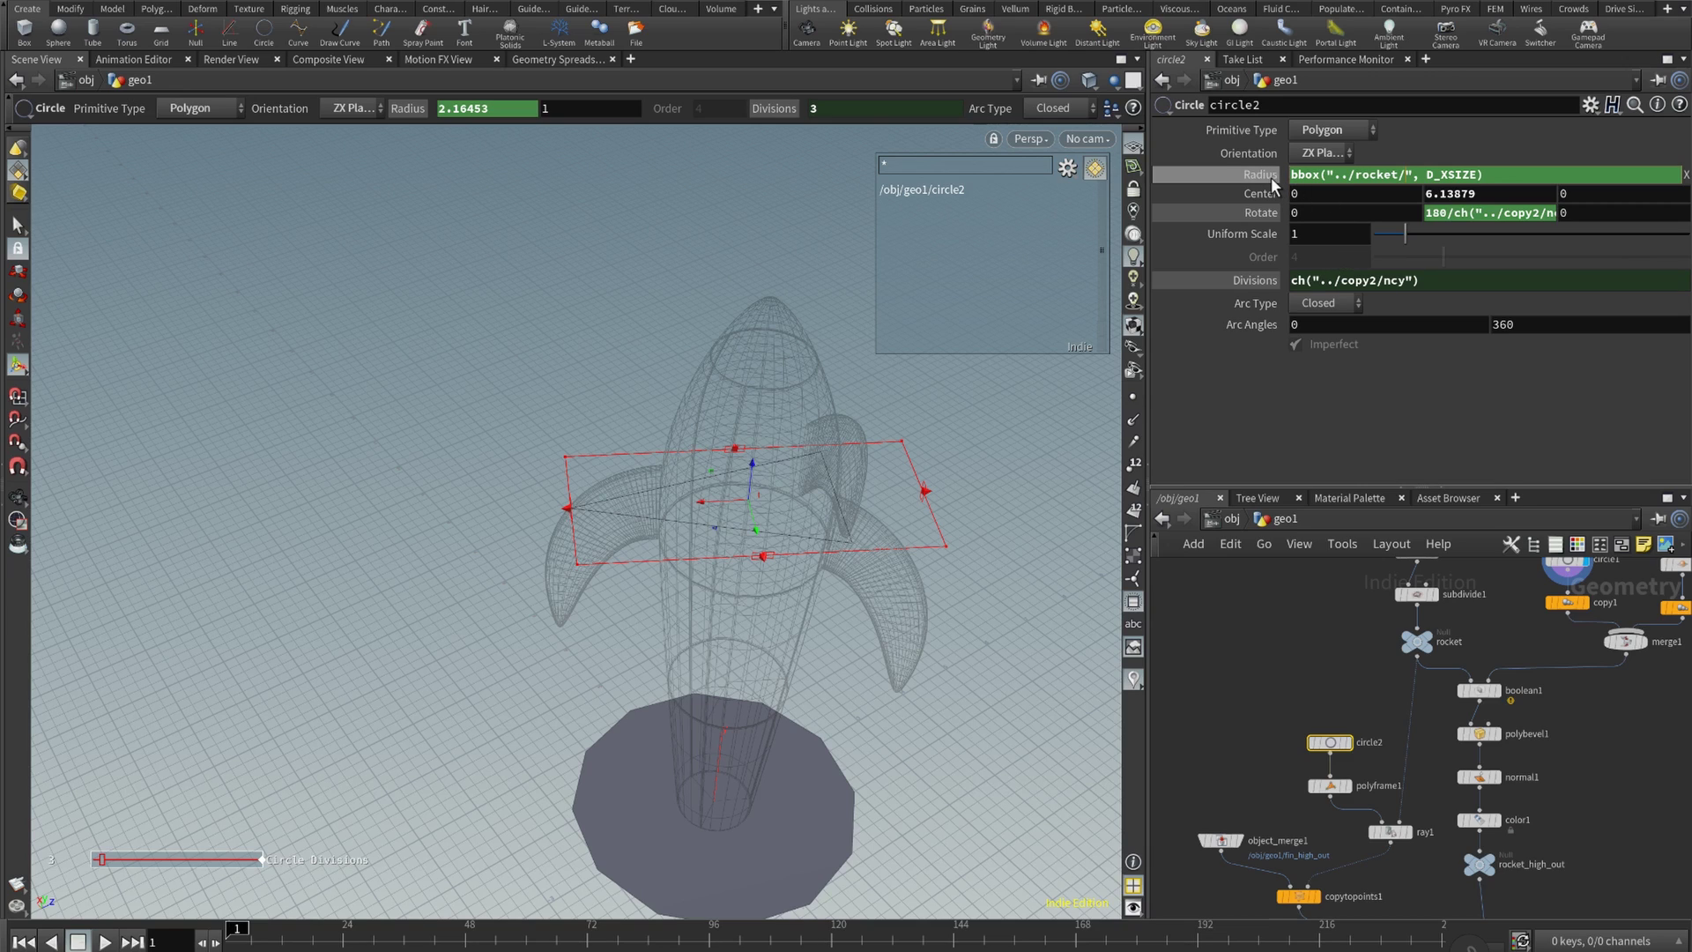
pyautogui.moveTo(1271, 179)
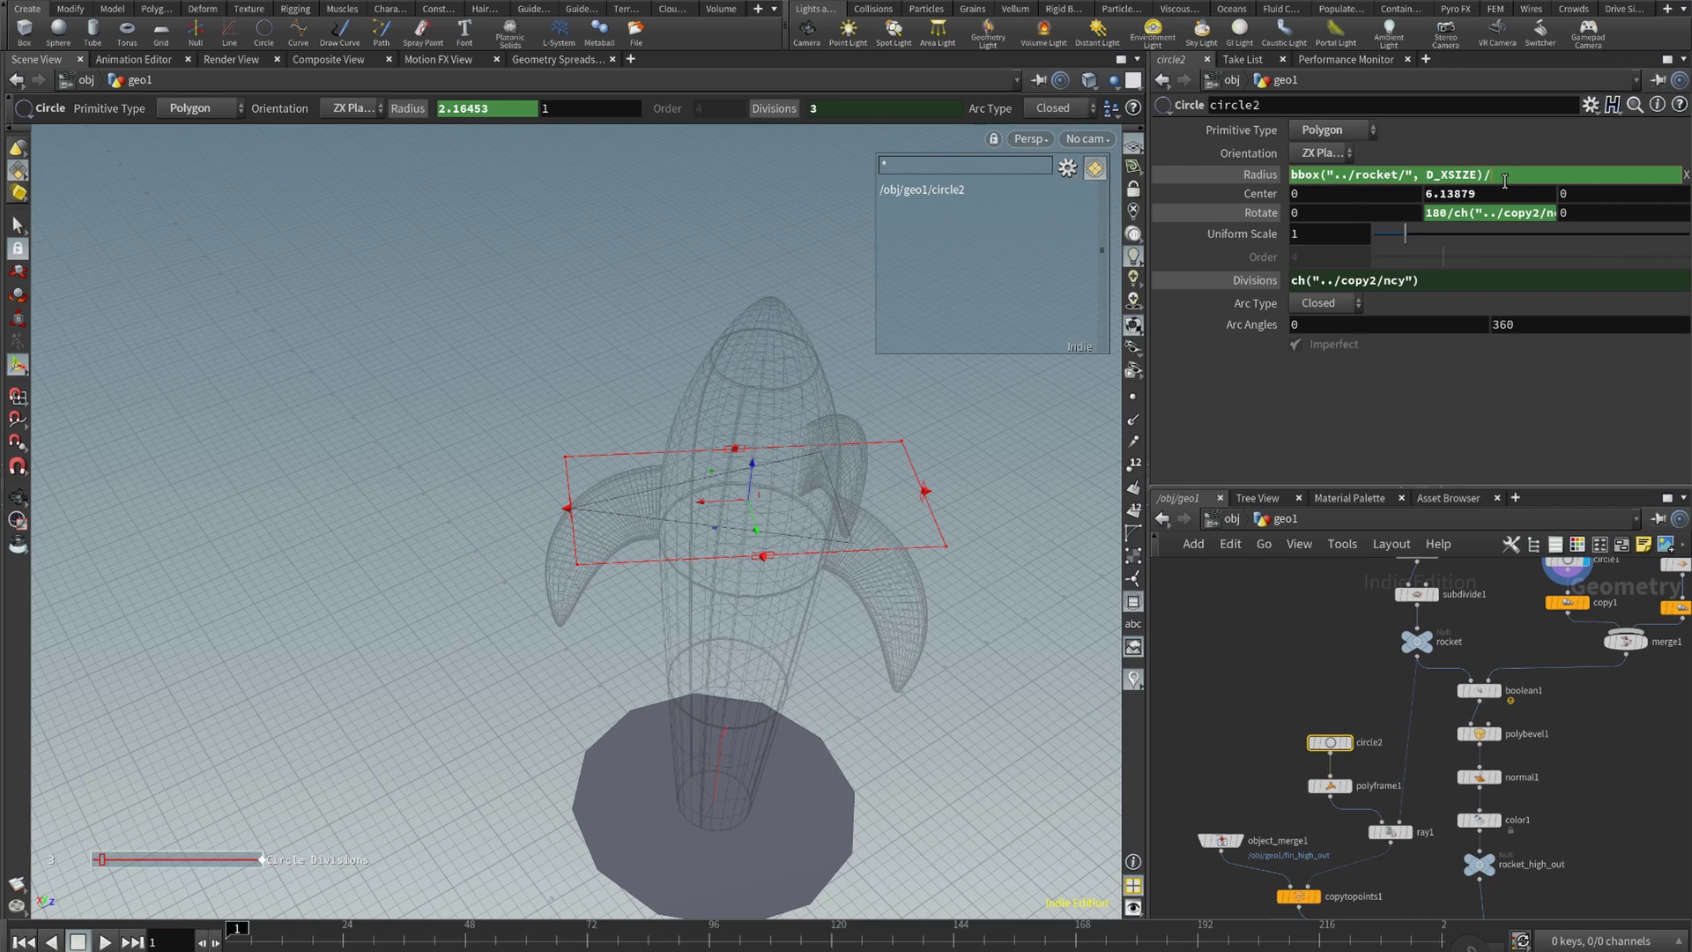
pyautogui.write('2')
pyautogui.press('Return')
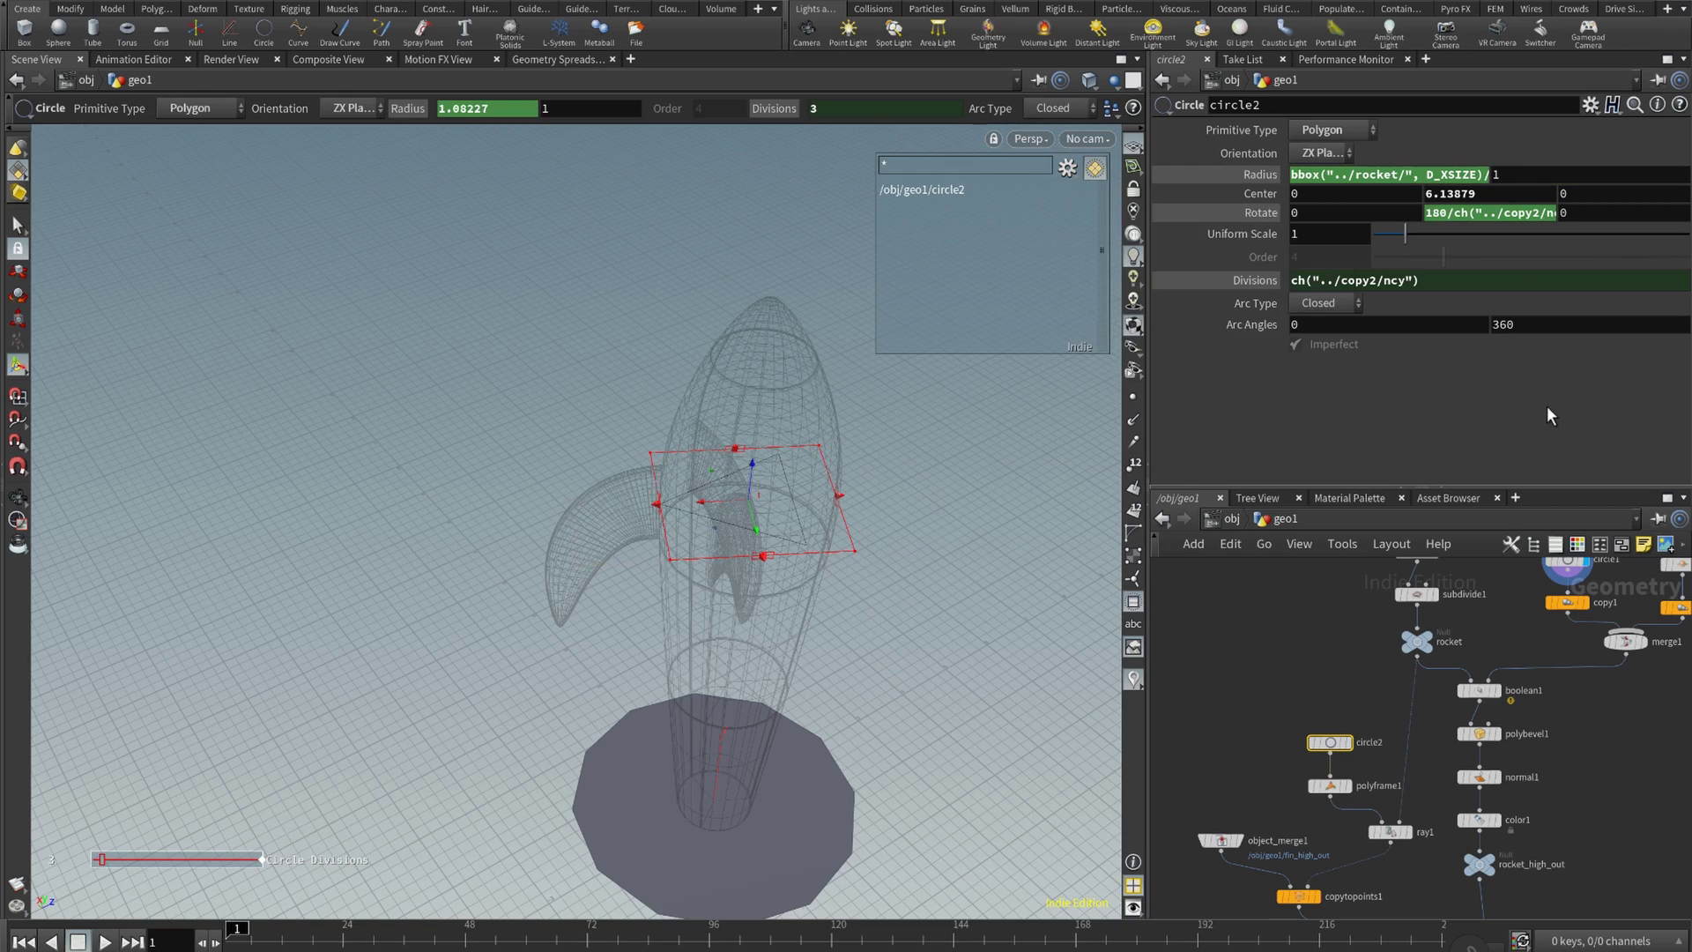
# - Copy the expression into circle2's second radius and change its axis, giving bbox("../rocket/", D_ZSIZE)/2
pyautogui.keyDown('alt'); pyautogui.moveTo(853, 624); pyautogui.dragTo(1218, 343); pyautogui.keyUp('alt')
pyautogui.press('Return')
pyautogui.click(1481, 173)
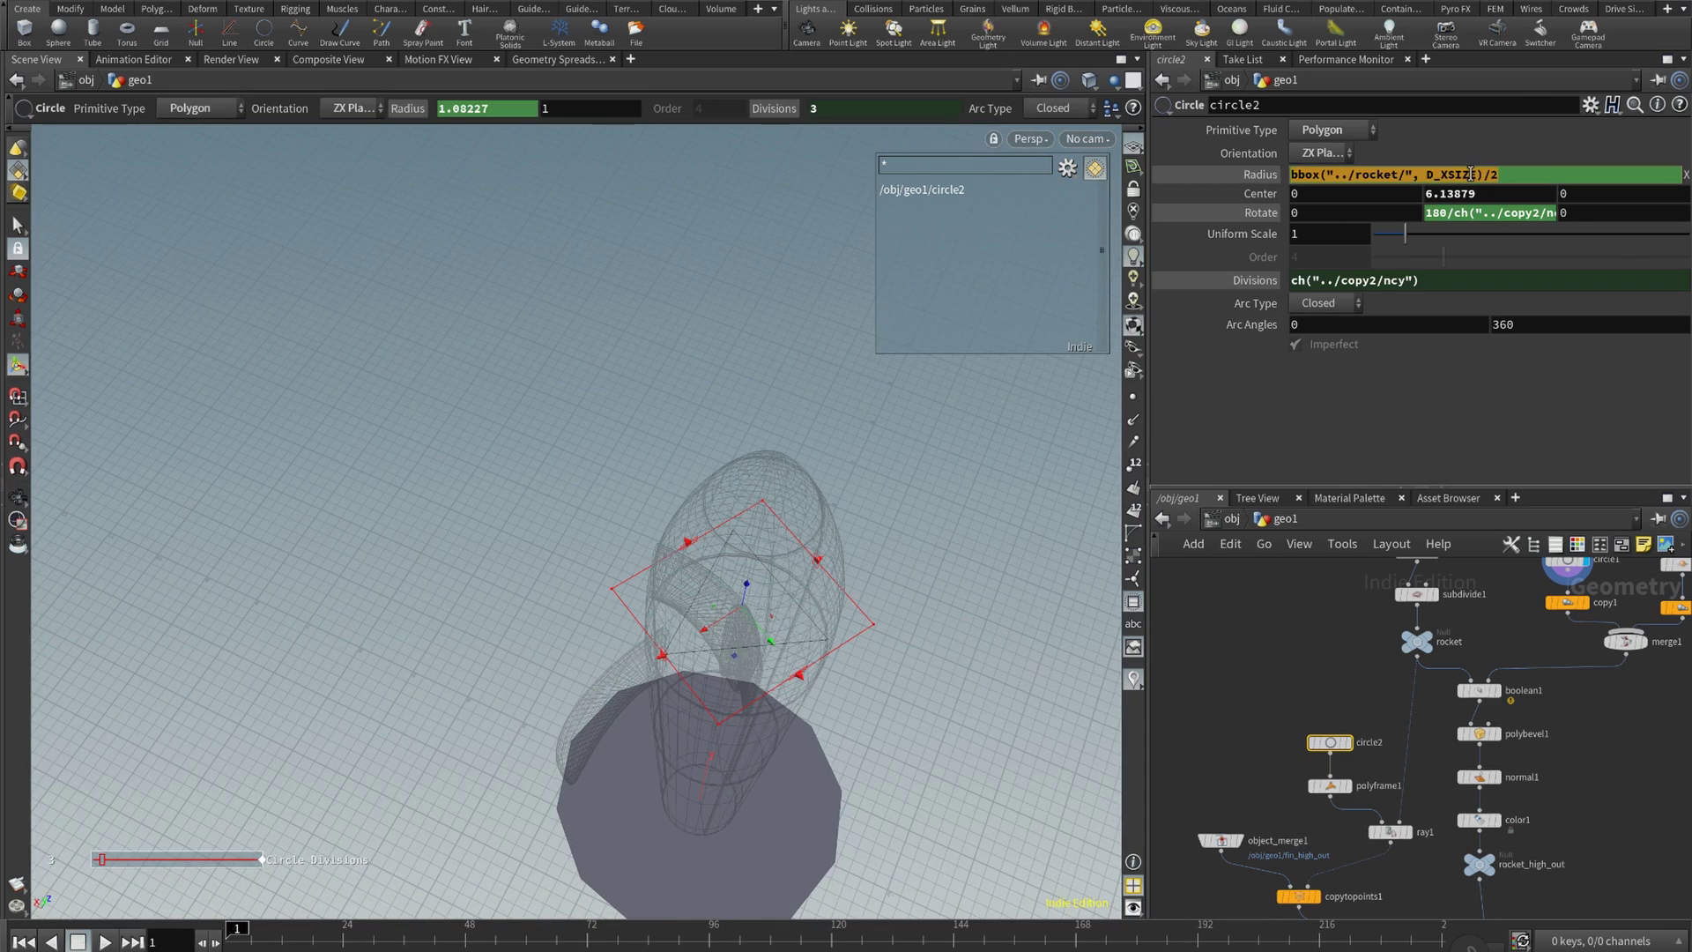
pyautogui.click(1535, 134)
pyautogui.click(1551, 173)
pyautogui.hotkey('ctrl', 'a')
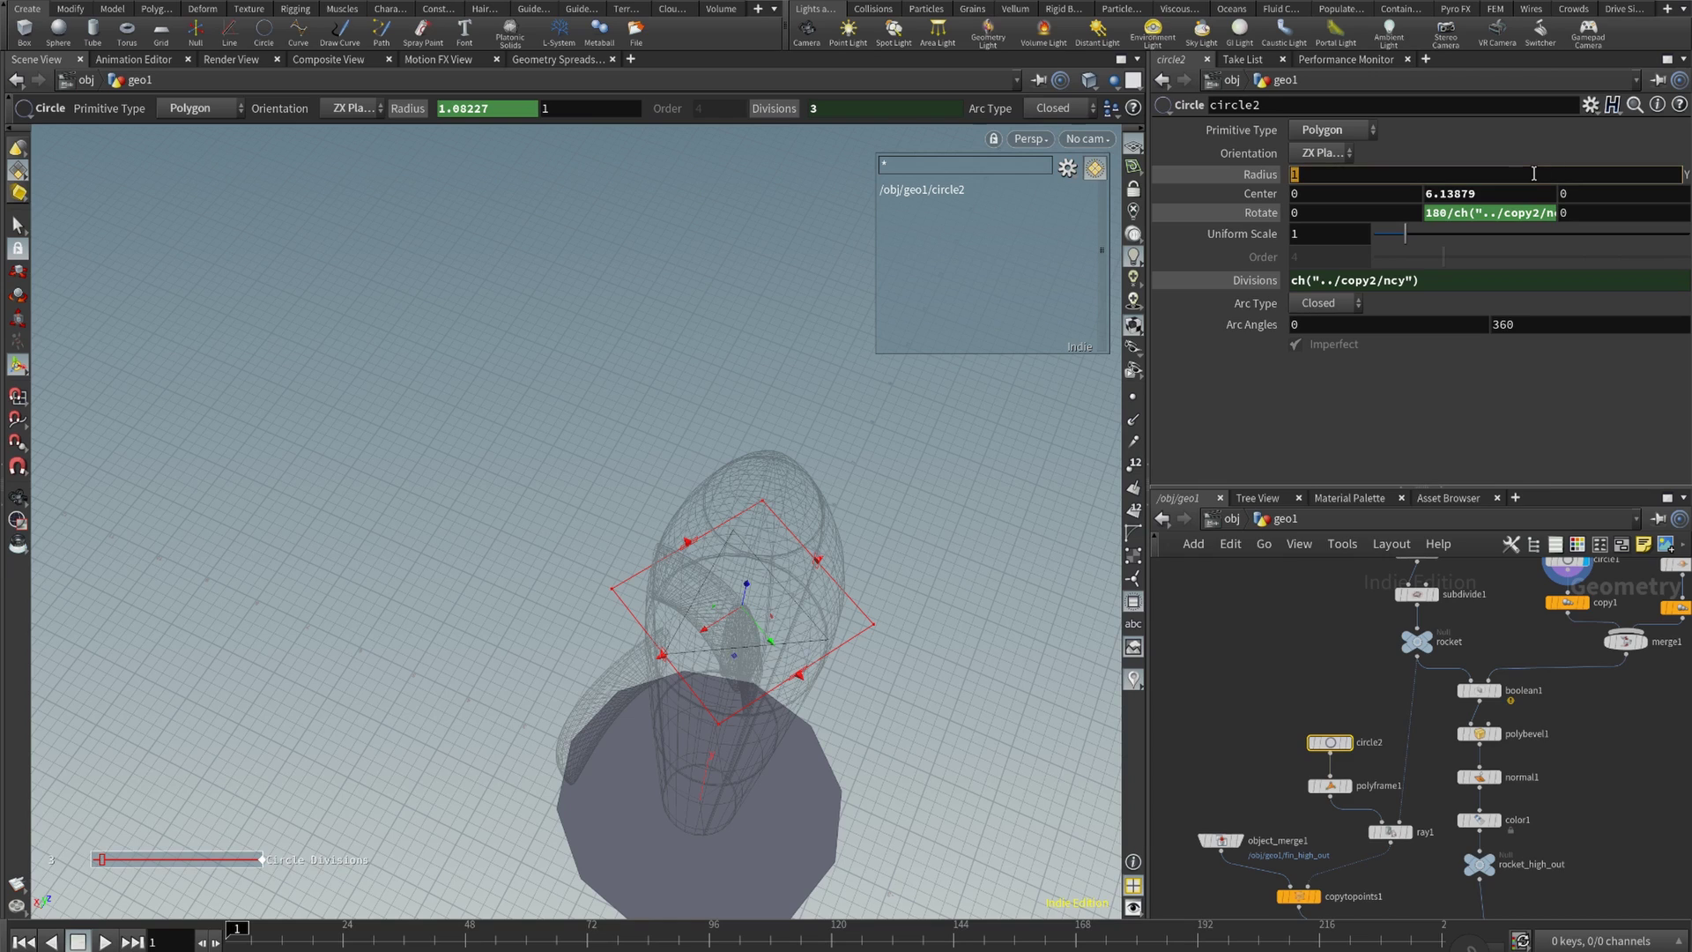
pyautogui.write('bbox("../rocket/", D_XSIZE)/2')
pyautogui.click(1449, 174)
pyautogui.press('BackSpace')
pyautogui.write('Z')
pyautogui.press('Return')
# - Display merge2's output and switch the viewport from wireframe to shaded display
pyautogui.moveTo(1602, 849); pyautogui.dragTo(1588, 700, button='middle')
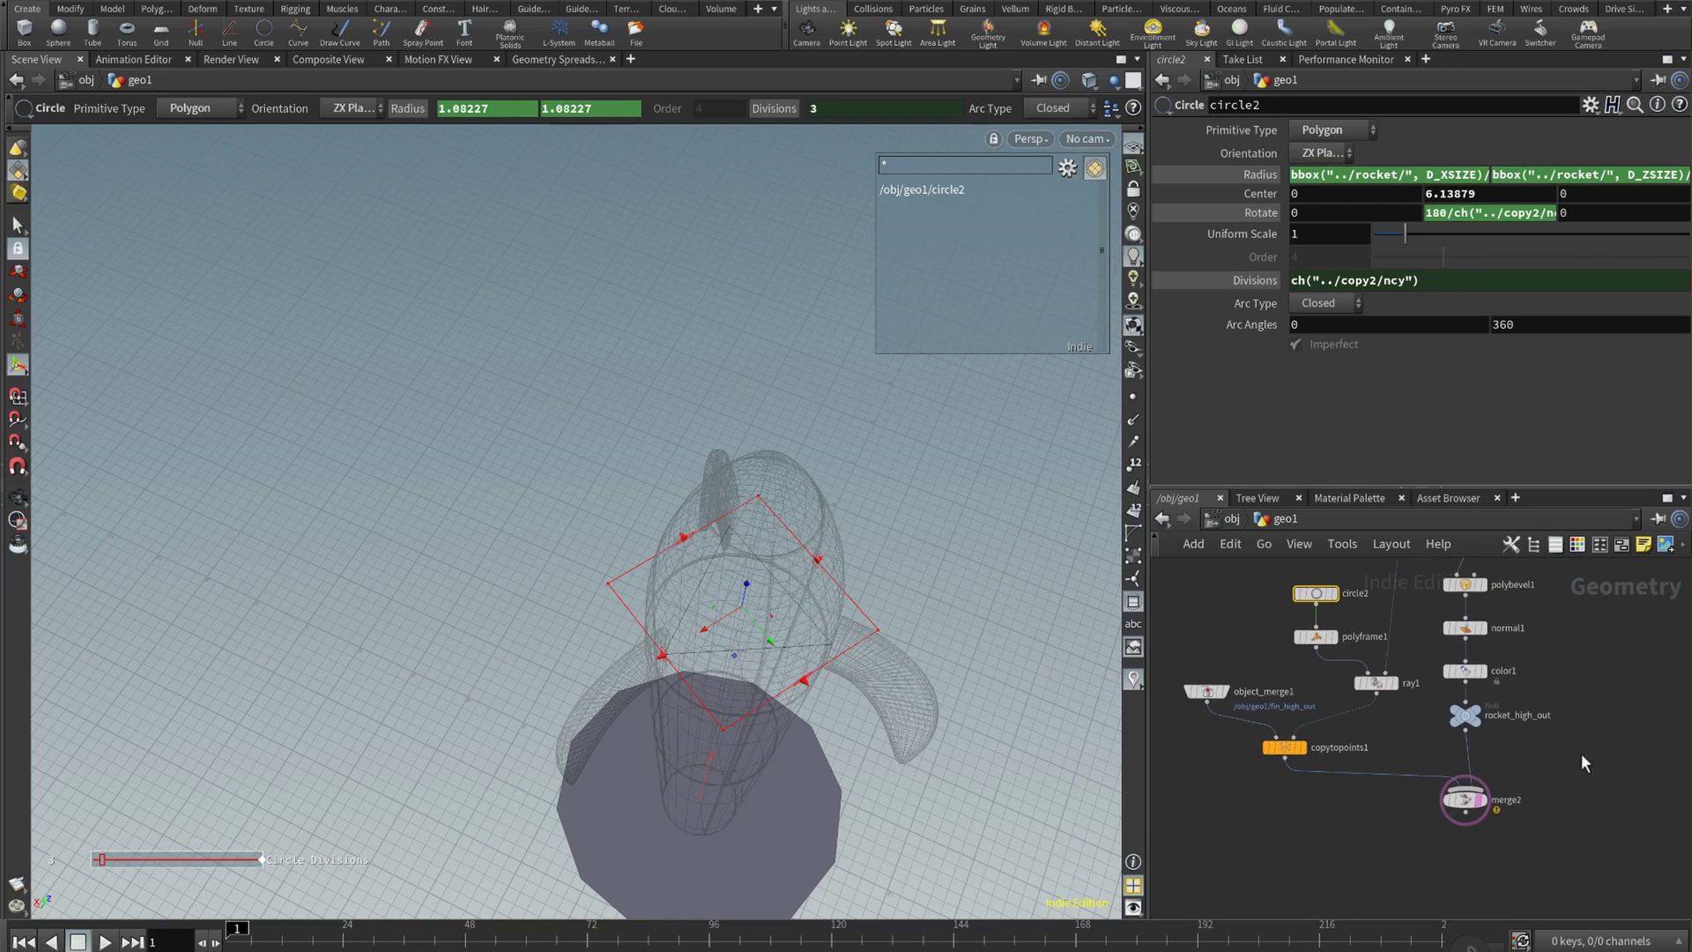
pyautogui.click(1482, 800)
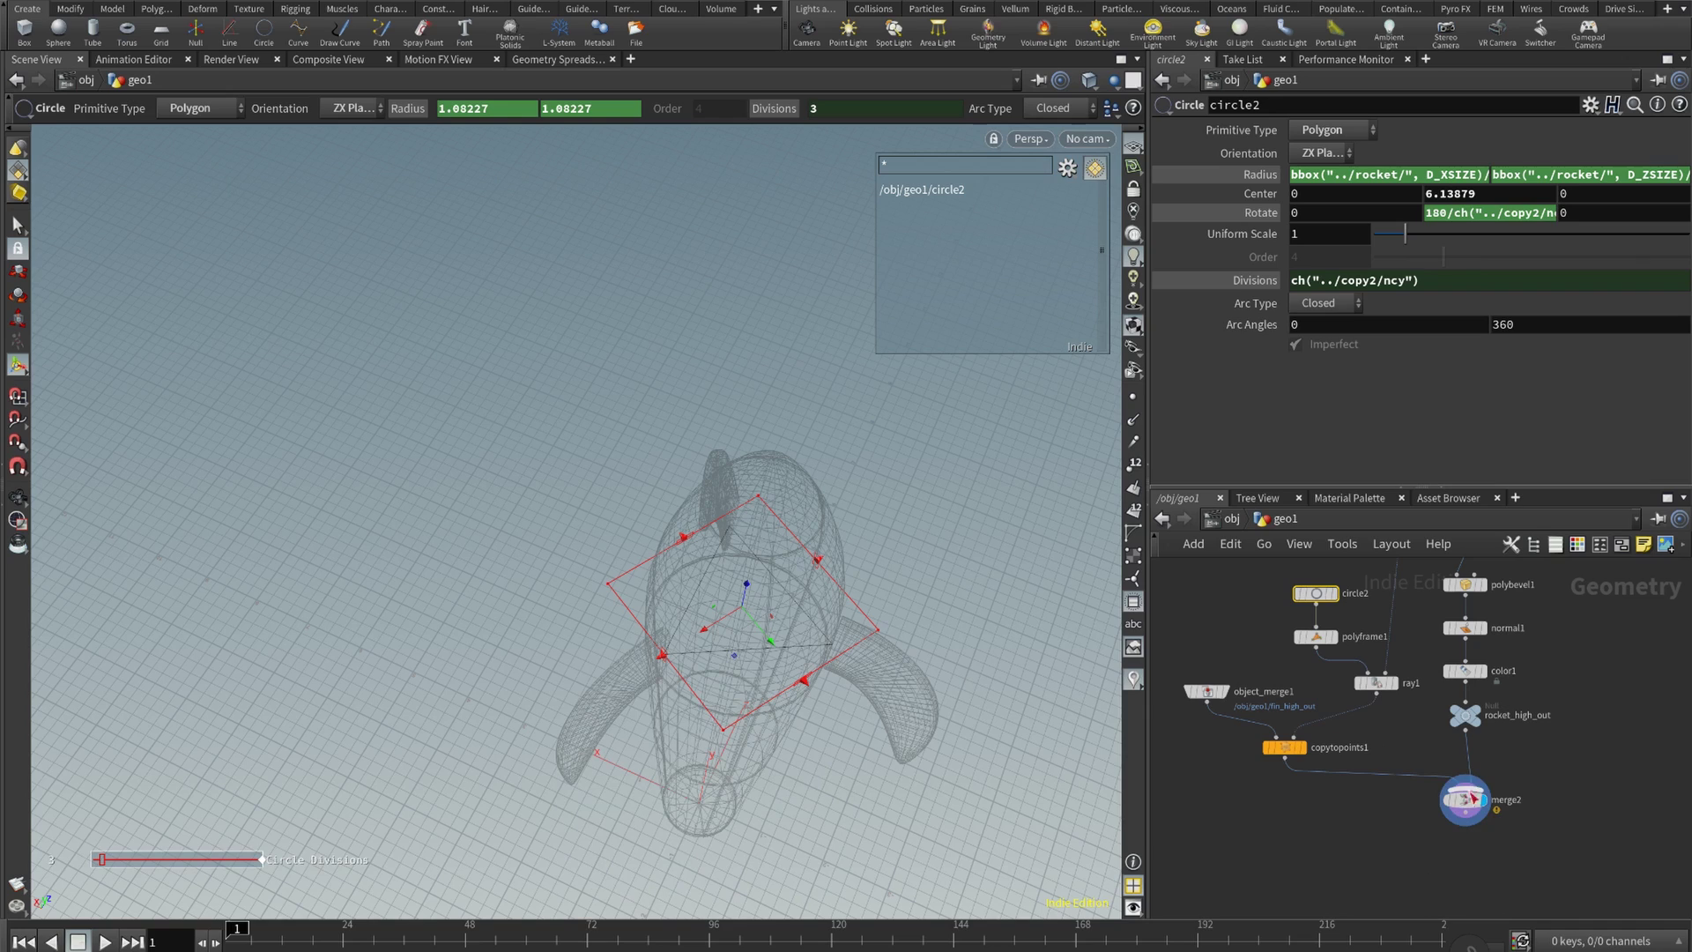
pyautogui.moveTo(755, 691); pyautogui.dragTo(758, 608)
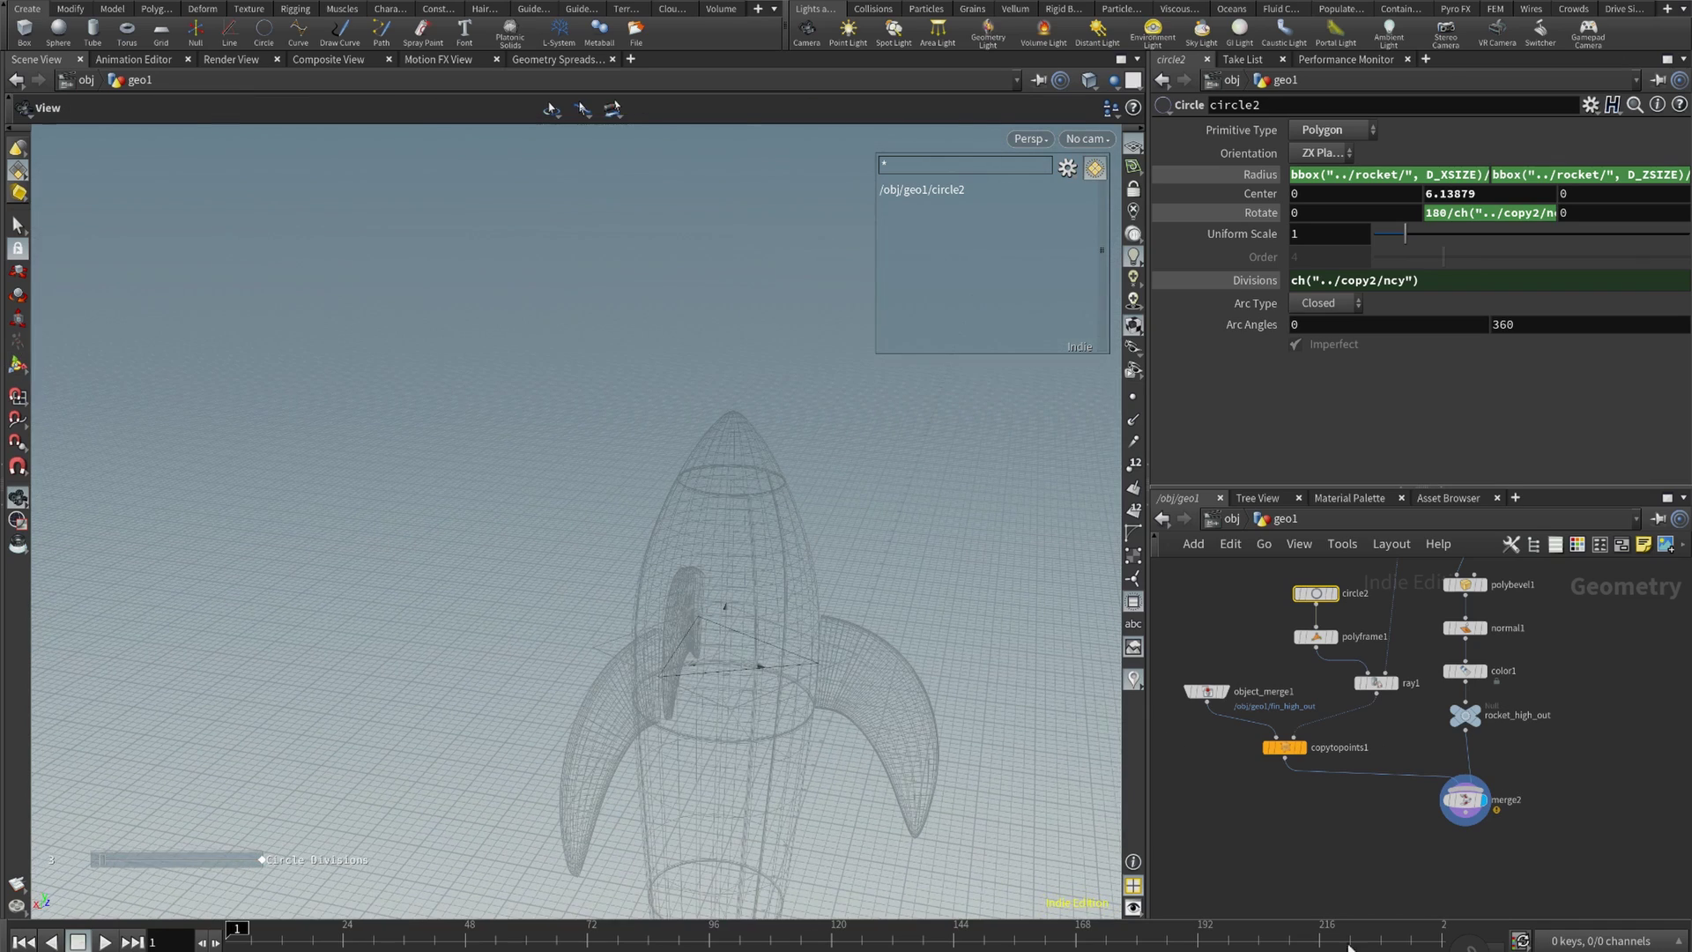
pyautogui.moveTo(1214, 837); pyautogui.dragTo(1329, 656, button='middle')
pyautogui.moveTo(835, 669); pyautogui.dragTo(790, 582, button='middle')
pyautogui.moveTo(790, 581); pyautogui.dragTo(728, 678)
pyautogui.press('Return')
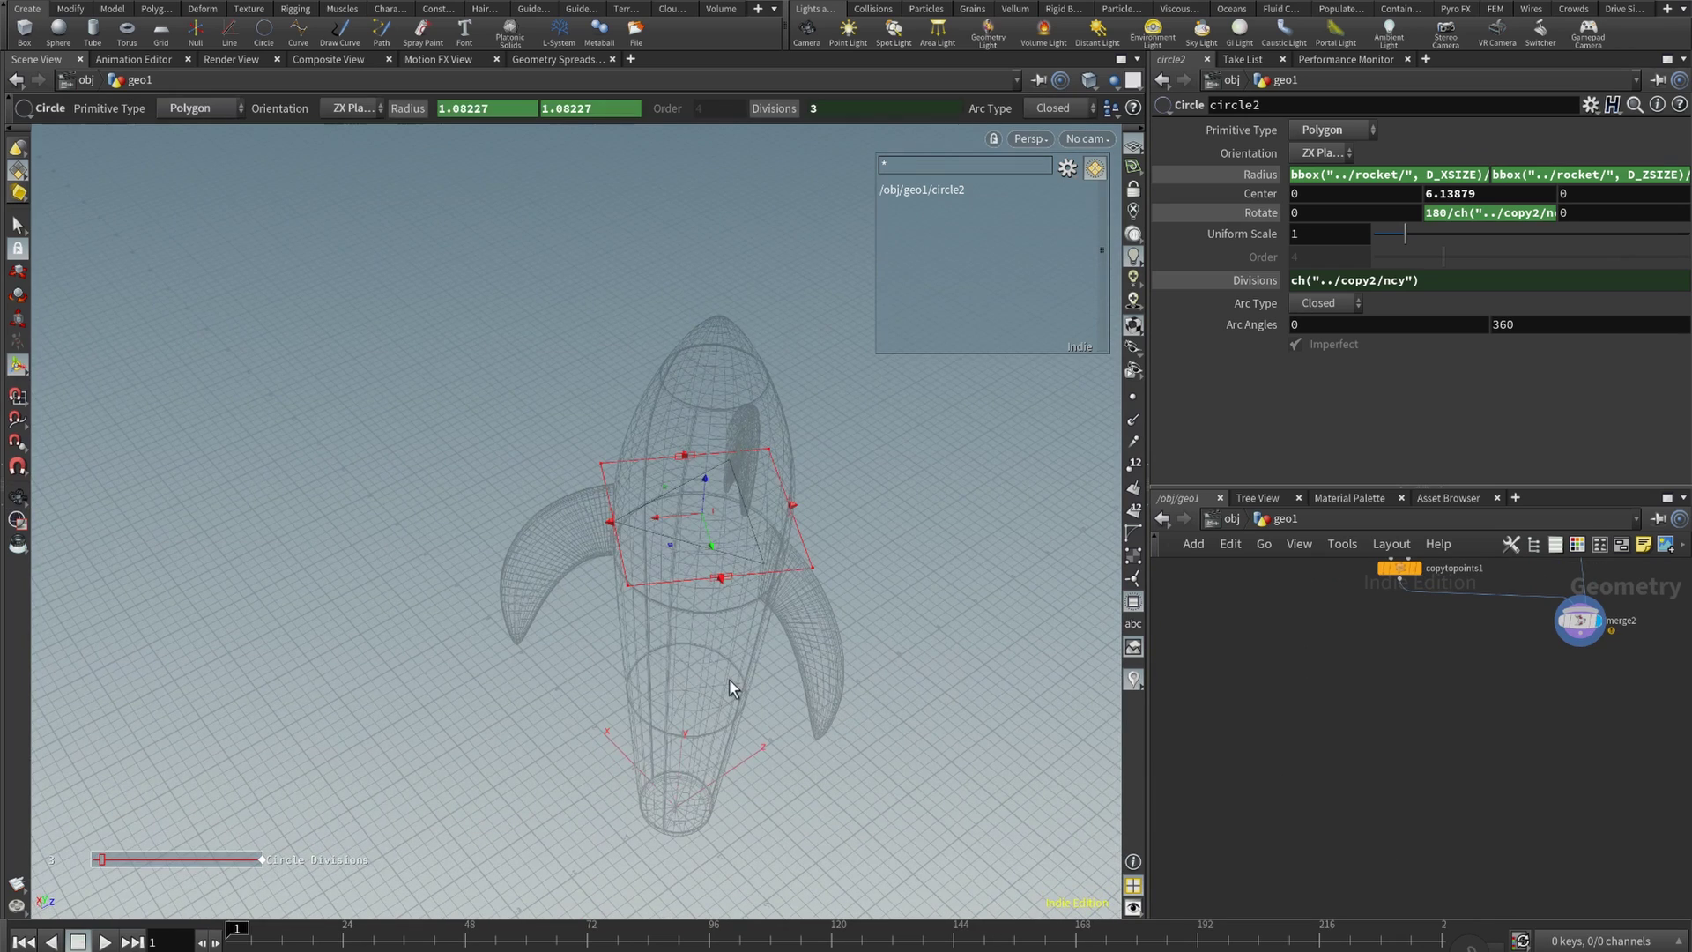
pyautogui.keyDown('alt'); pyautogui.moveTo(1397, 734); pyautogui.dragTo(1361, 827, button='middle'); pyautogui.keyUp('alt')
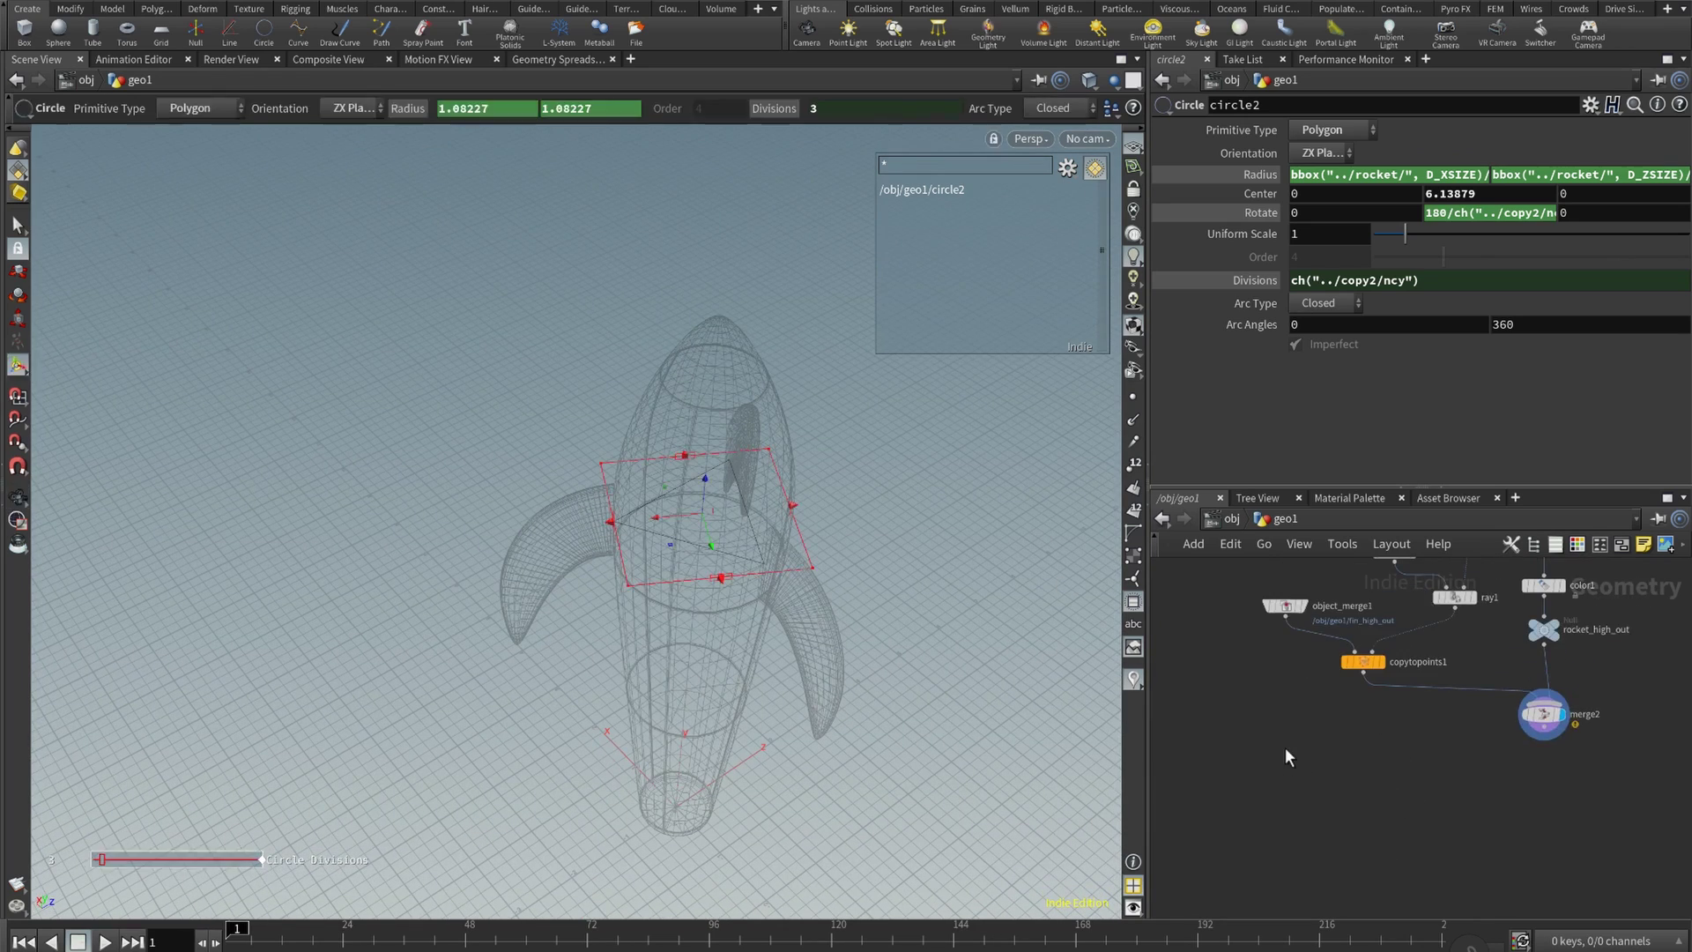
pyautogui.moveTo(1286, 749); pyautogui.dragTo(1314, 835, button='middle')
pyautogui.press('w')
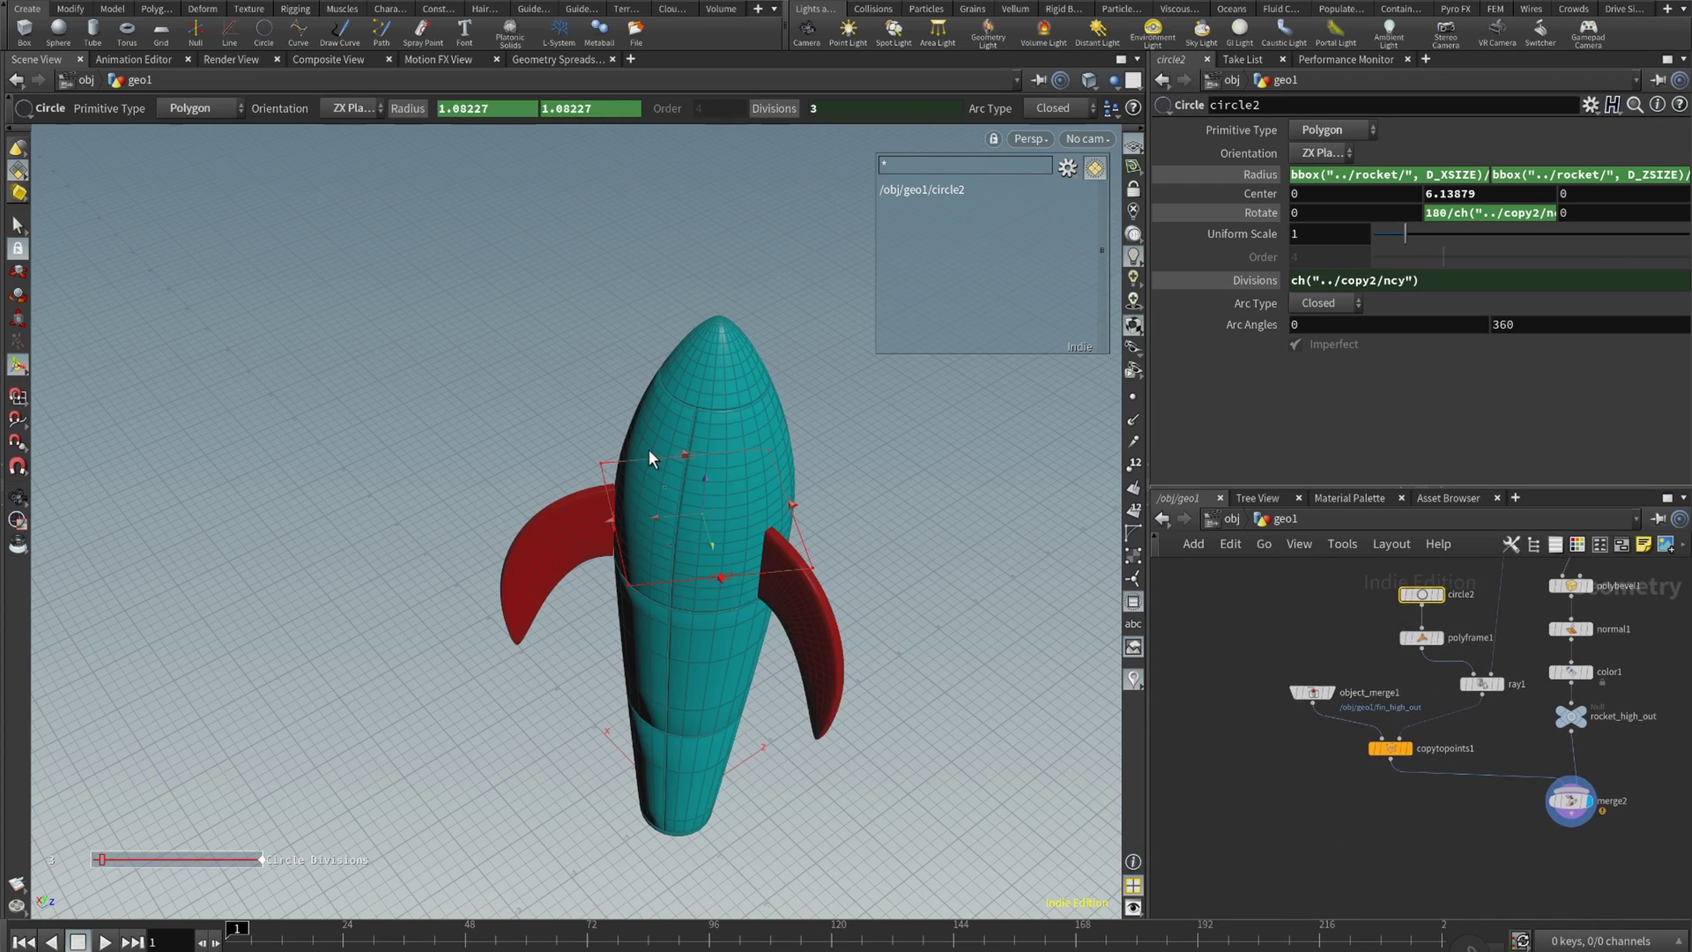
# - Lower circle2's center along Y to about 1.38, bringing the fins near the rocket's base
pyautogui.moveTo(706, 483); pyautogui.dragTo(694, 741)
pyautogui.press('Escape')
pyautogui.moveTo(801, 638); pyautogui.dragTo(861, 578)
pyautogui.moveTo(750, 776); pyautogui.dragTo(733, 510, button='middle')
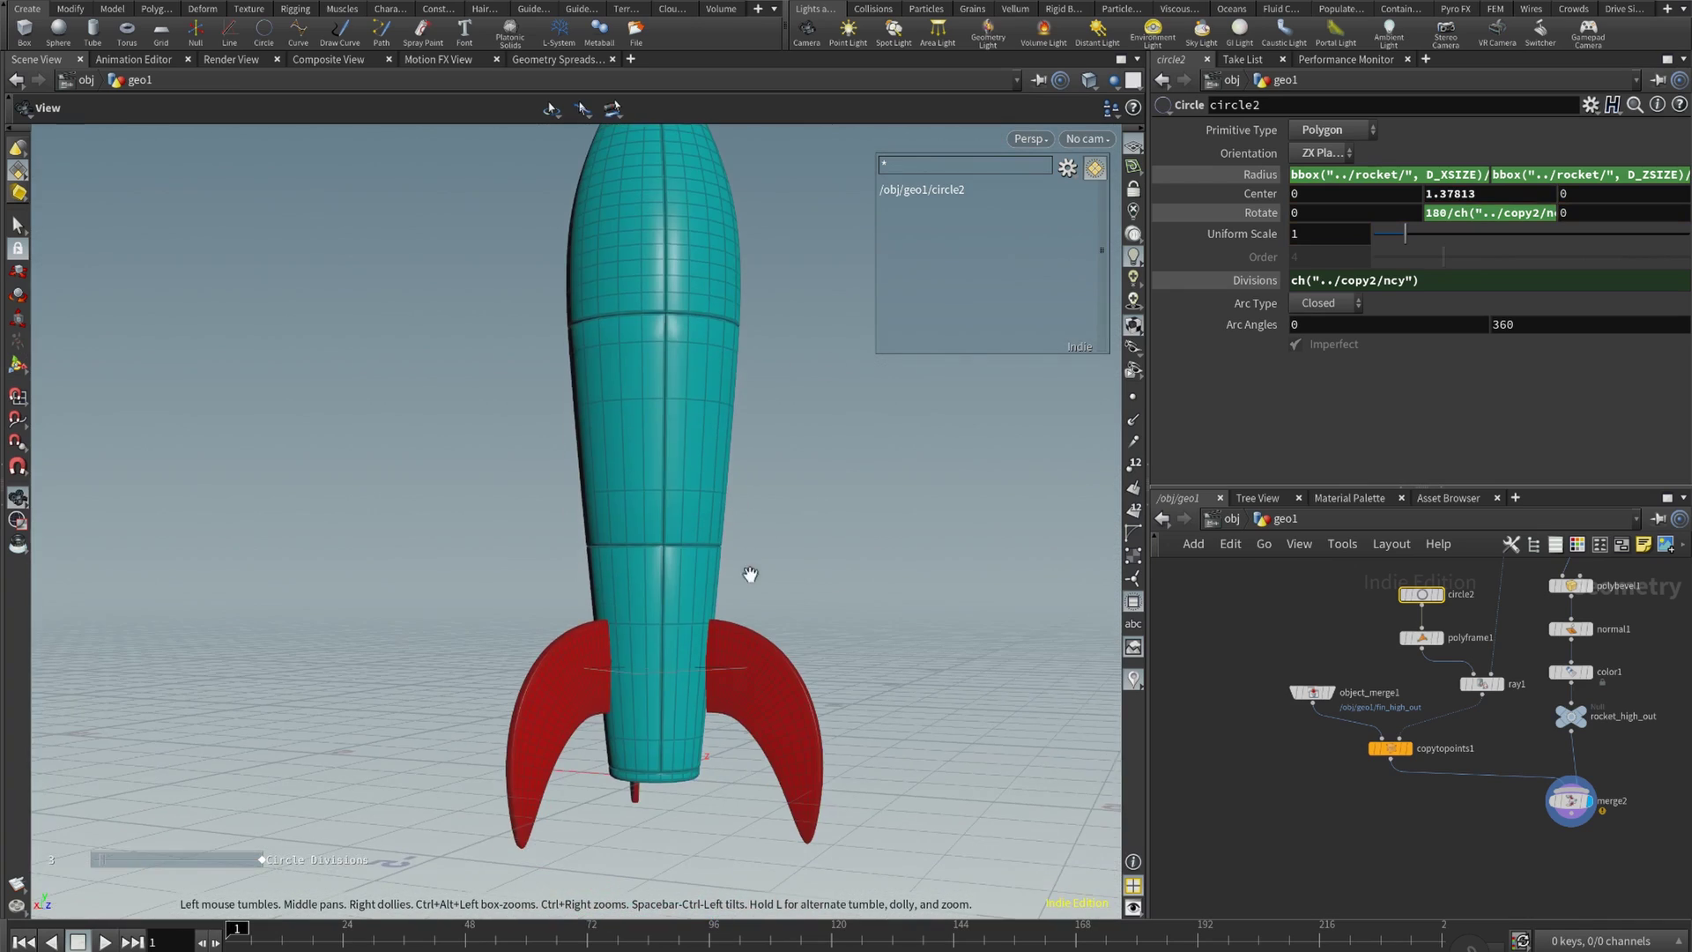
pyautogui.moveTo(816, 632); pyautogui.dragTo(952, 612, button='right')
pyautogui.moveTo(952, 611); pyautogui.dragTo(897, 616, button='middle')
pyautogui.scroll(-3, 869, 608)
pyautogui.press('Return')
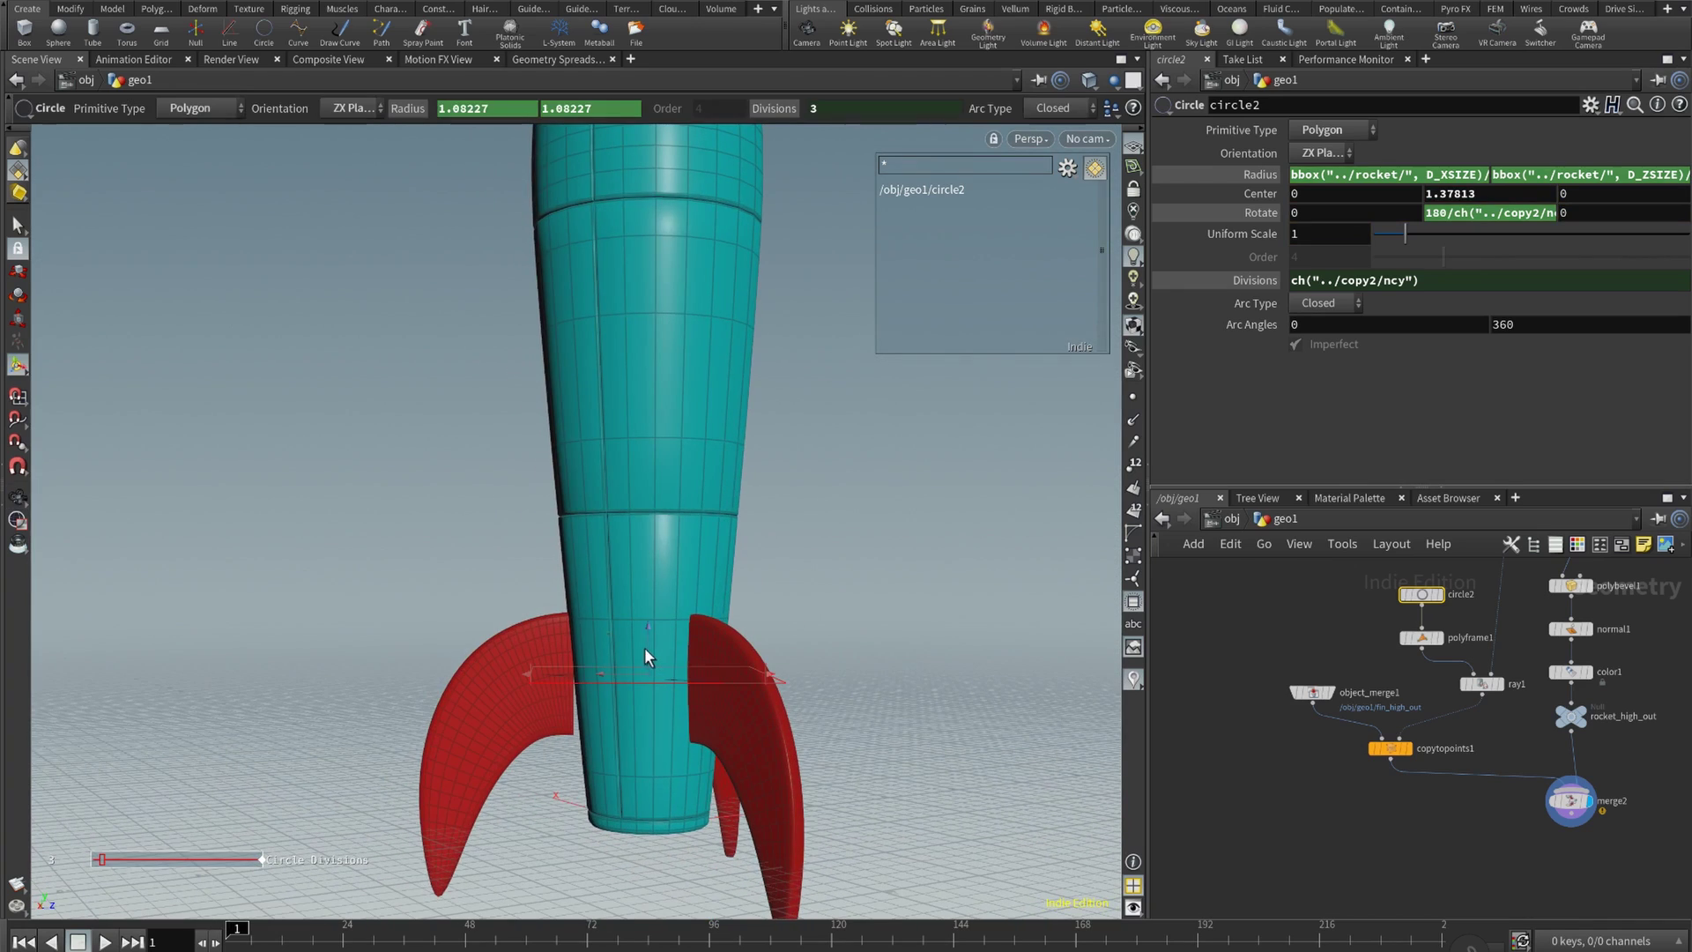
# - Slide circle2's center up and down the hull, leaving it at about 3.66 along Y
pyautogui.moveTo(647, 638); pyautogui.dragTo(681, 288)
pyautogui.keyDown('alt'); pyautogui.moveTo(974, 765); pyautogui.dragTo(980, 827, button='middle'); pyautogui.keyUp('alt')
pyautogui.keyDown('alt'); pyautogui.moveTo(982, 472); pyautogui.dragTo(983, 556, button='middle'); pyautogui.keyUp('alt')
pyautogui.moveTo(658, 656); pyautogui.dragTo(679, 780)
pyautogui.keyDown('alt'); pyautogui.moveTo(850, 649); pyautogui.dragTo(869, 393, button='middle'); pyautogui.keyUp('alt')
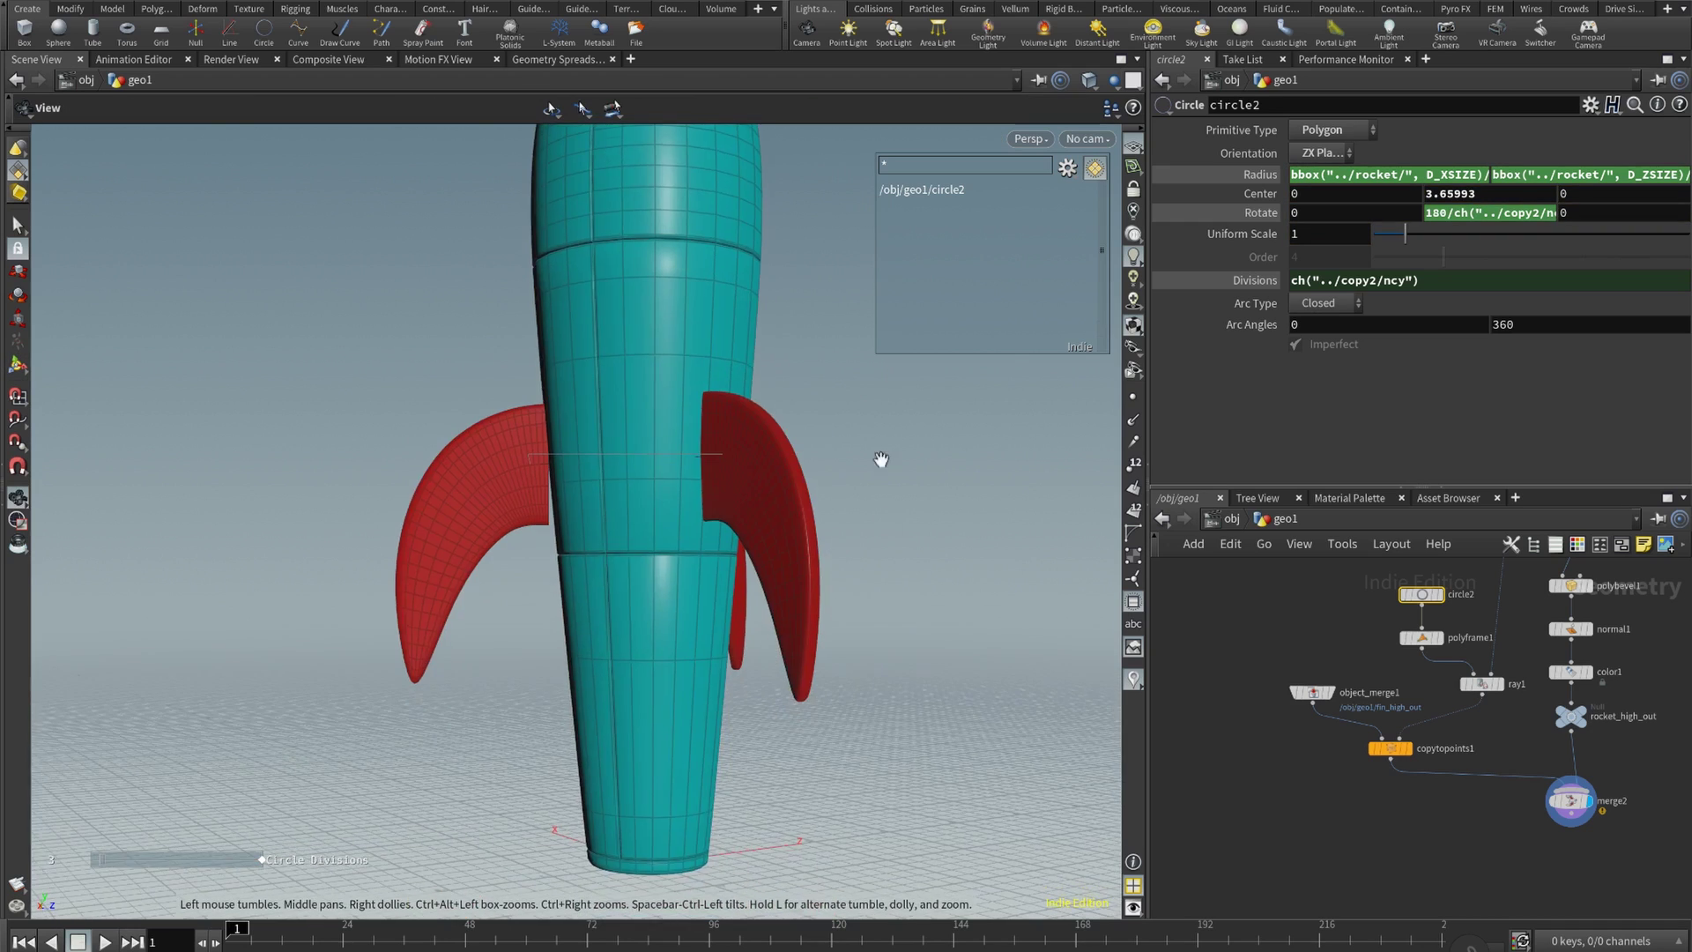
pyautogui.keyDown('alt'); pyautogui.moveTo(892, 536); pyautogui.dragTo(872, 476, button='middle'); pyautogui.keyUp('alt')
pyautogui.keyDown('alt'); pyautogui.moveTo(969, 546); pyautogui.dragTo(980, 672); pyautogui.keyUp('alt')
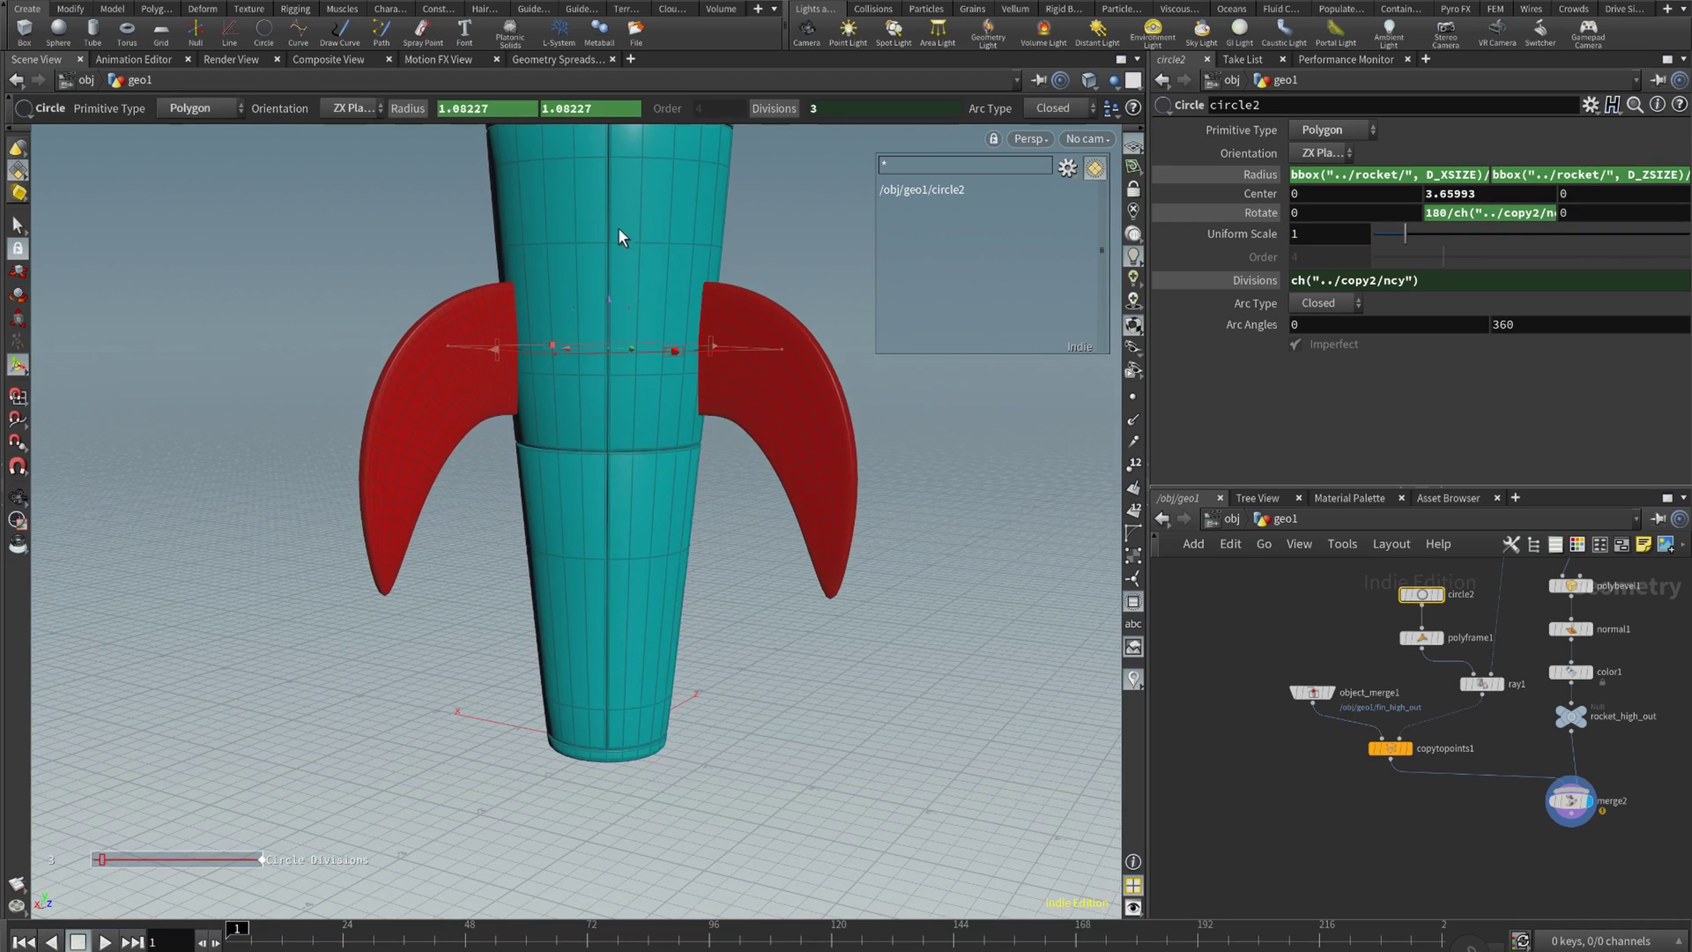
# - Lower circle2's center along Y to about 1.12, placing the fins around the rocket's base
pyautogui.moveTo(608, 304); pyautogui.dragTo(689, 583)
pyautogui.keyDown('alt'); pyautogui.moveTo(776, 467); pyautogui.dragTo(699, 558); pyautogui.keyUp('alt')
pyautogui.keyDown('alt'); pyautogui.moveTo(698, 558); pyautogui.dragTo(978, 582, button='right'); pyautogui.keyUp('alt')
pyautogui.keyDown('alt'); pyautogui.moveTo(811, 438); pyautogui.dragTo(779, 357, button='middle'); pyautogui.keyUp('alt')
pyautogui.moveTo(778, 357); pyautogui.dragTo(811, 583)
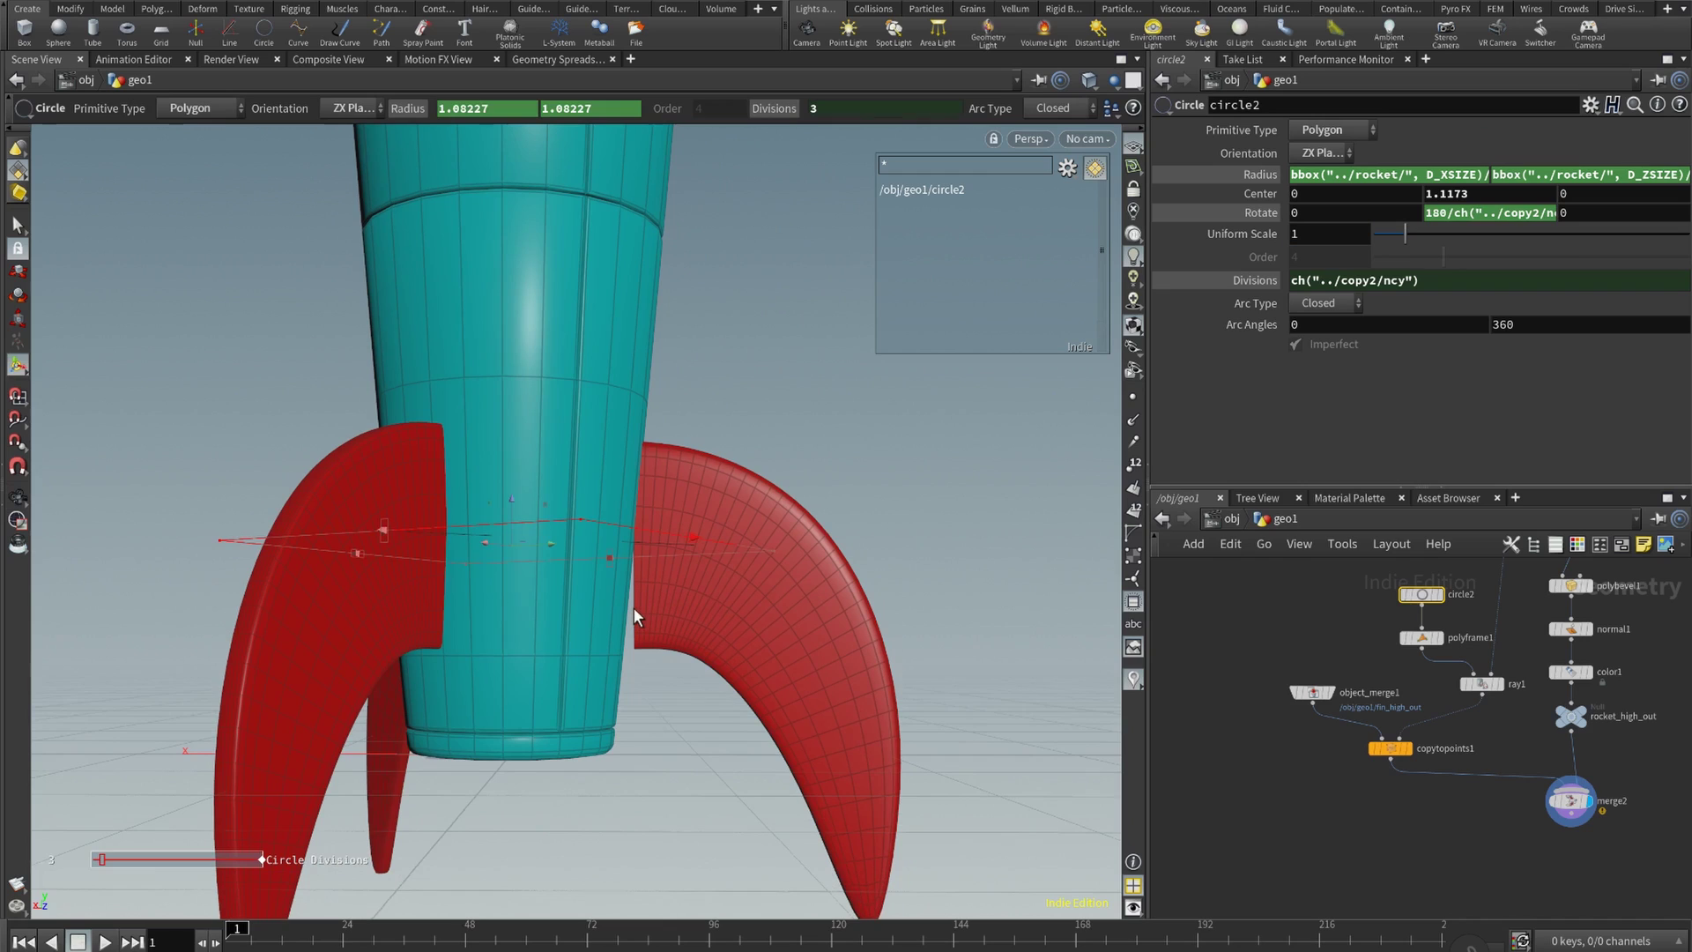
# - Set ray1's Lift to 0.07 to push the fins into the hull
pyautogui.click(1481, 683)
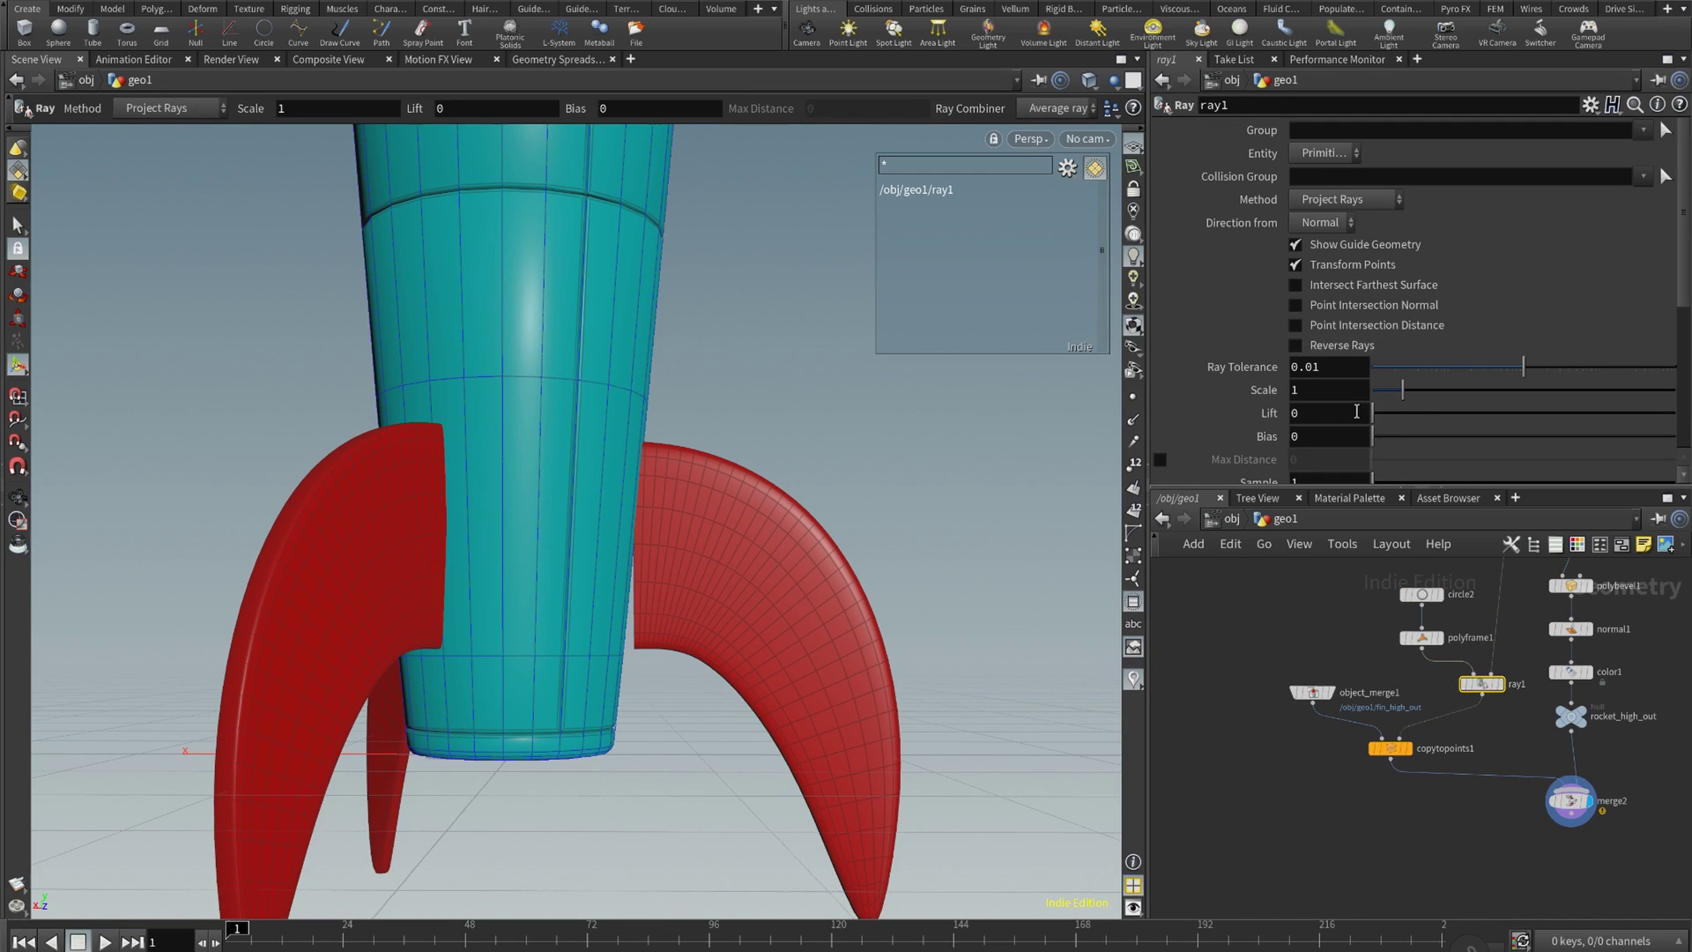
pyautogui.moveTo(1373, 412); pyautogui.dragTo(1376, 413)
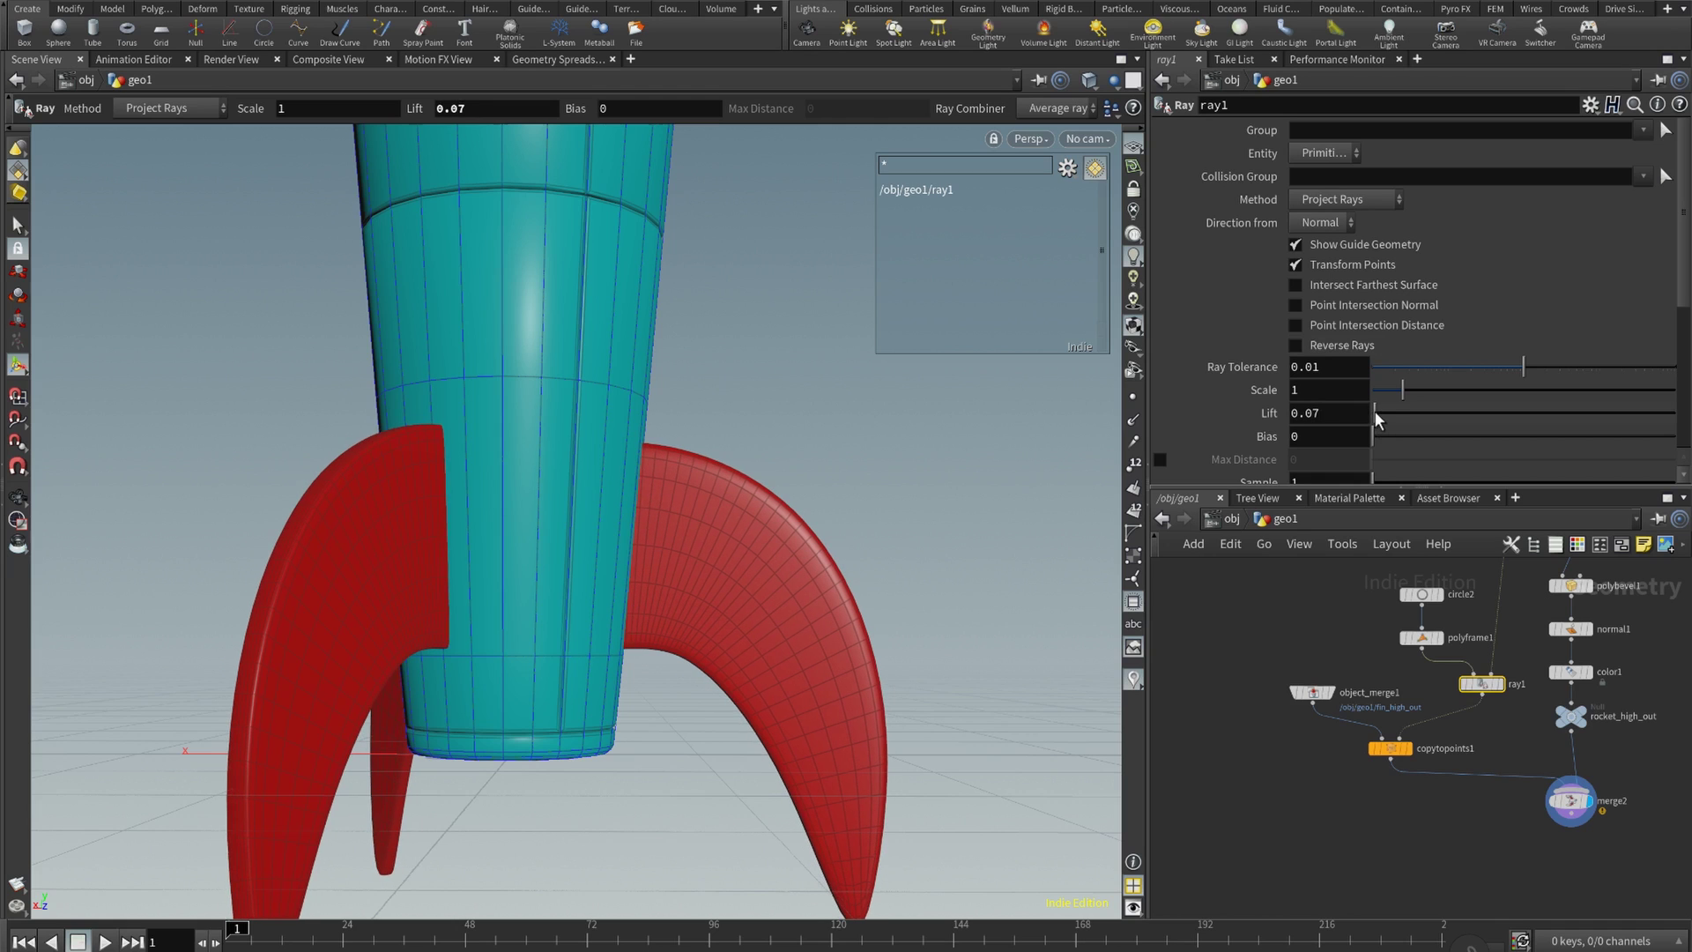
# - Set ray1's Lift to 0.13 to embed the fins deeper in the hull
pyautogui.moveTo(1379, 420); pyautogui.dragTo(1383, 421)
pyautogui.press('Escape')
pyautogui.moveTo(729, 547); pyautogui.dragTo(722, 605)
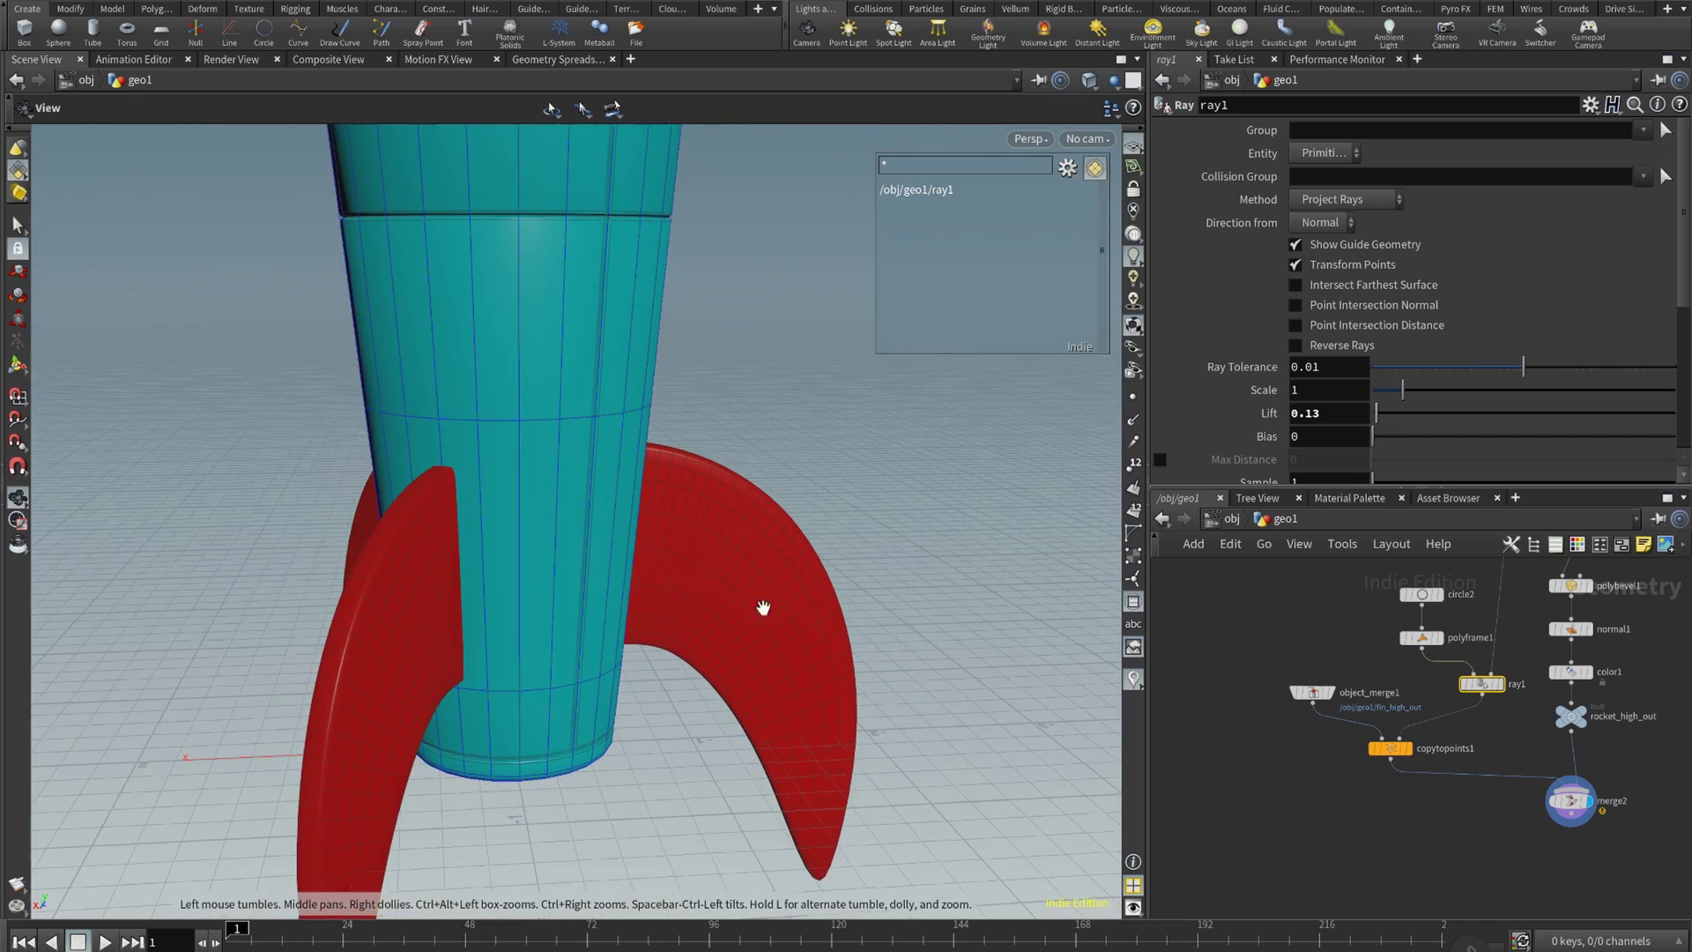
pyautogui.keyDown('alt'); pyautogui.moveTo(864, 616); pyautogui.dragTo(537, 626, button='right'); pyautogui.keyUp('alt')
pyautogui.keyDown('alt'); pyautogui.moveTo(658, 593); pyautogui.dragTo(476, 674, button='right'); pyautogui.keyUp('alt')
# - Try moving circle2's center up the hull along Y to test how the fins follow its surface
pyautogui.click(1422, 596)
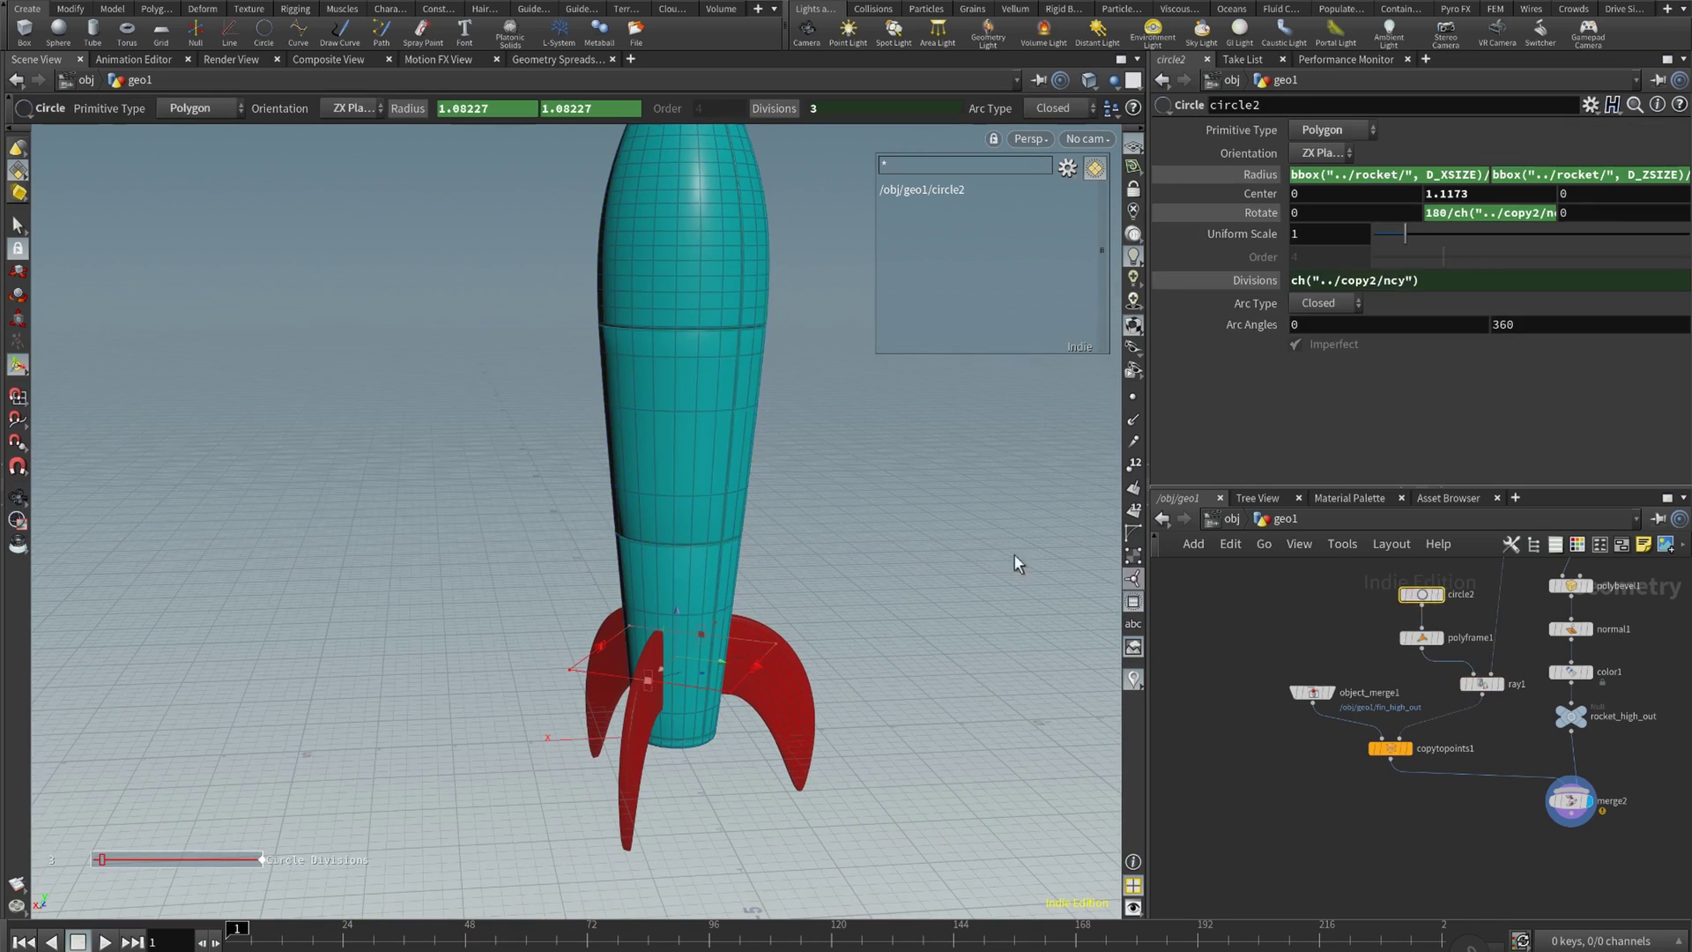
pyautogui.moveTo(675, 614); pyautogui.dragTo(738, 265)
# - Examine the whole rocket from several sides and from below, checking how the fins meet the hull
pyautogui.keyDown('alt'); pyautogui.moveTo(859, 672); pyautogui.dragTo(864, 754, button='middle'); pyautogui.keyUp('alt')
pyautogui.keyDown('alt'); pyautogui.moveTo(865, 754); pyautogui.dragTo(782, 702); pyautogui.keyUp('alt')
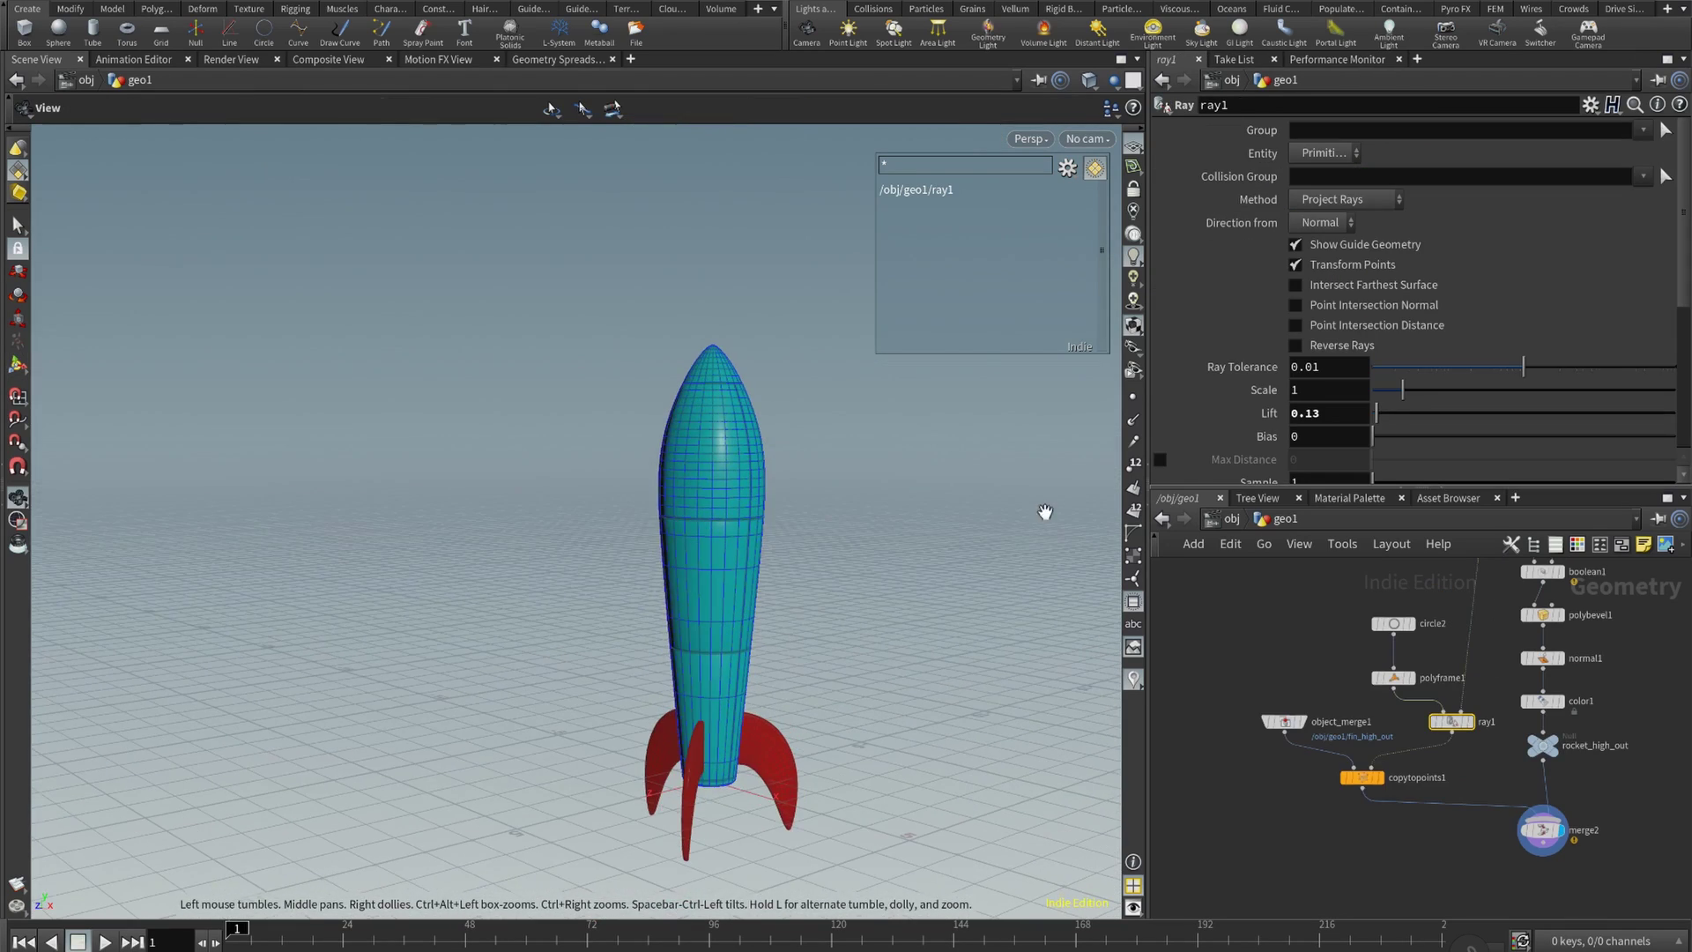
pyautogui.keyDown('alt'); pyautogui.moveTo(737, 694); pyautogui.dragTo(670, 705); pyautogui.keyUp('alt')
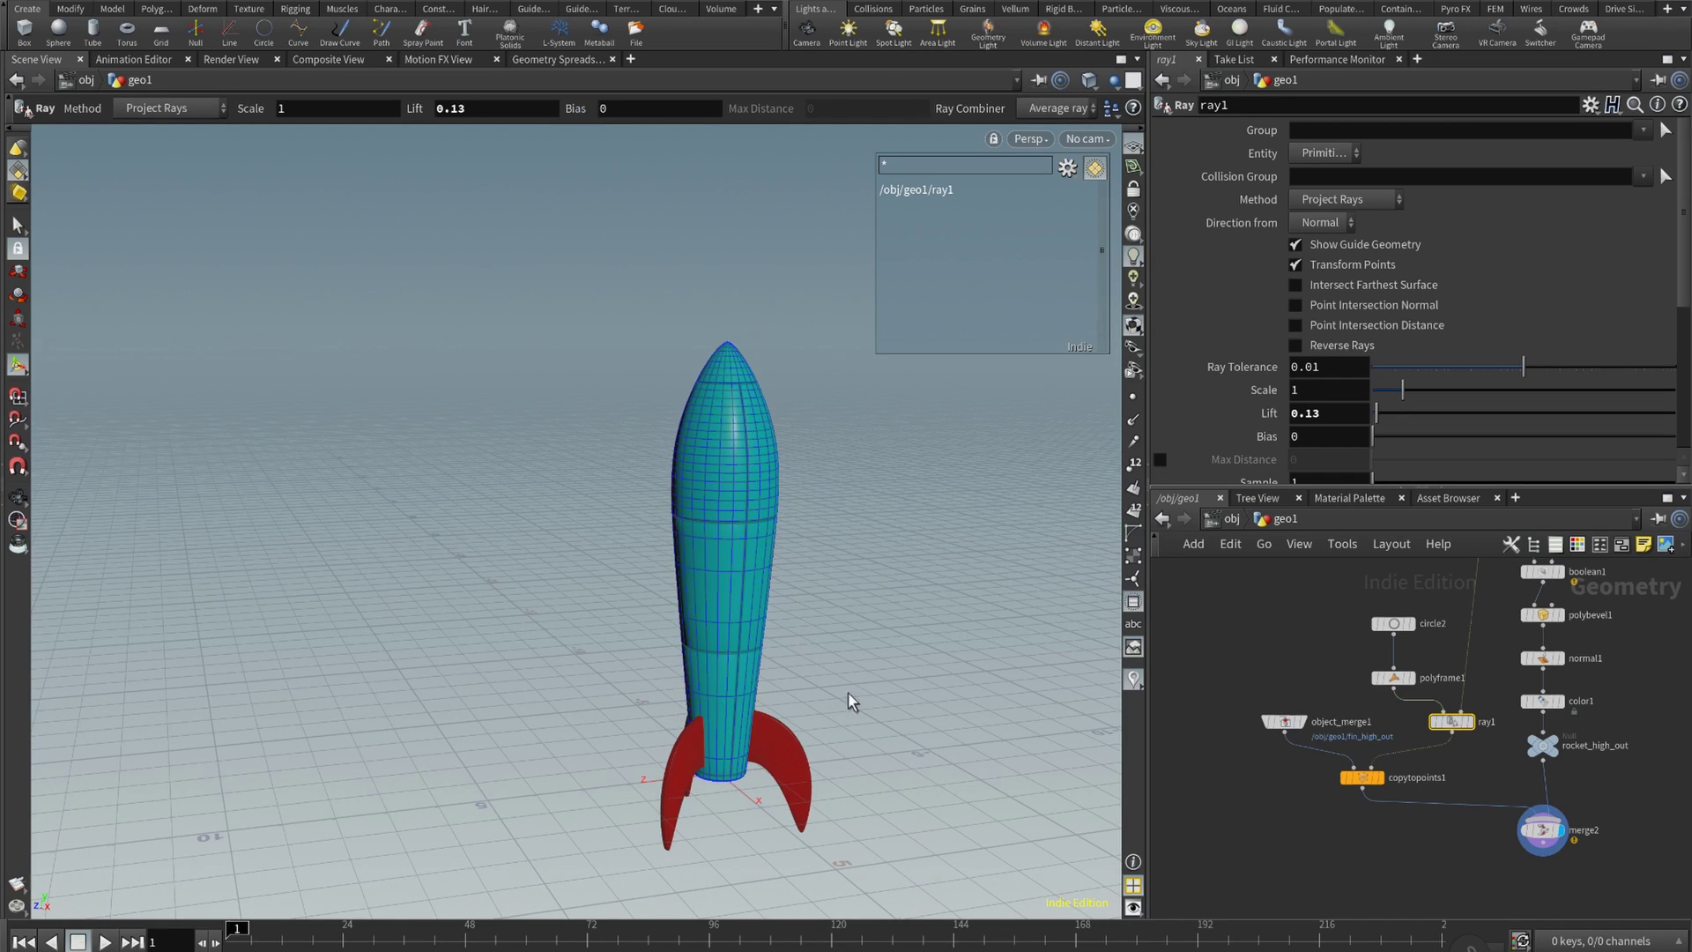
pyautogui.press('Escape')
pyautogui.moveTo(710, 504); pyautogui.dragTo(831, 526)
pyautogui.press('Return')
pyautogui.press('Escape')
pyautogui.press('Return')
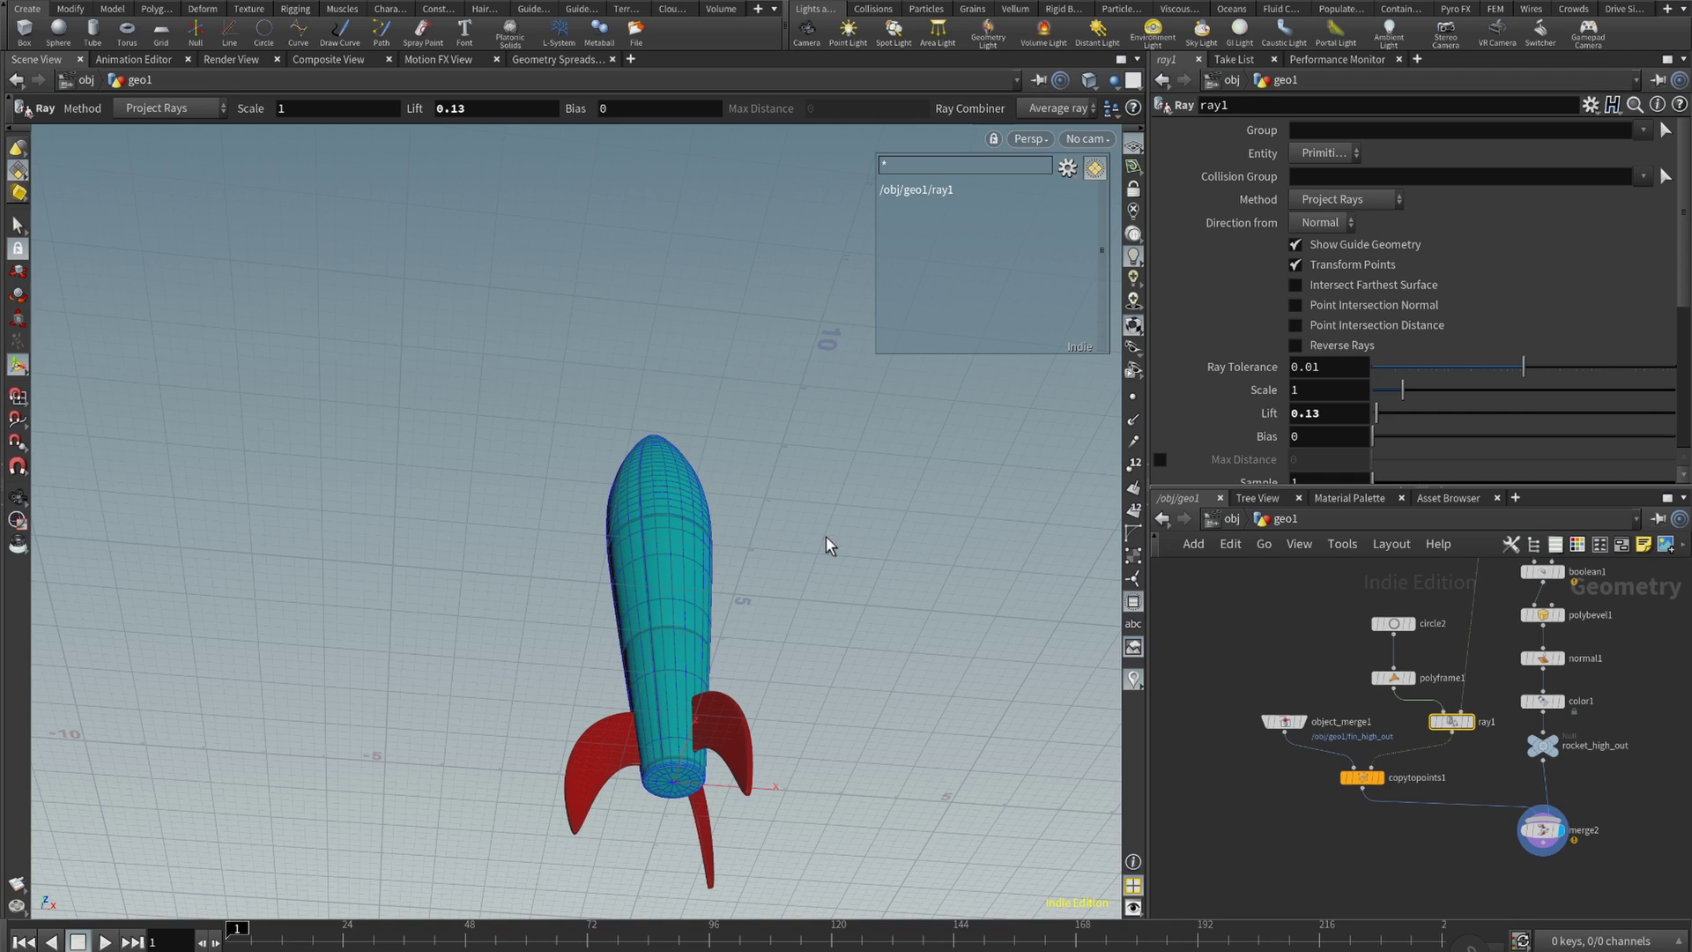
pyautogui.press('Escape')
pyautogui.moveTo(643, 612); pyautogui.dragTo(675, 431)
pyautogui.press('Return')
pyautogui.press('Escape')
pyautogui.press('Return')
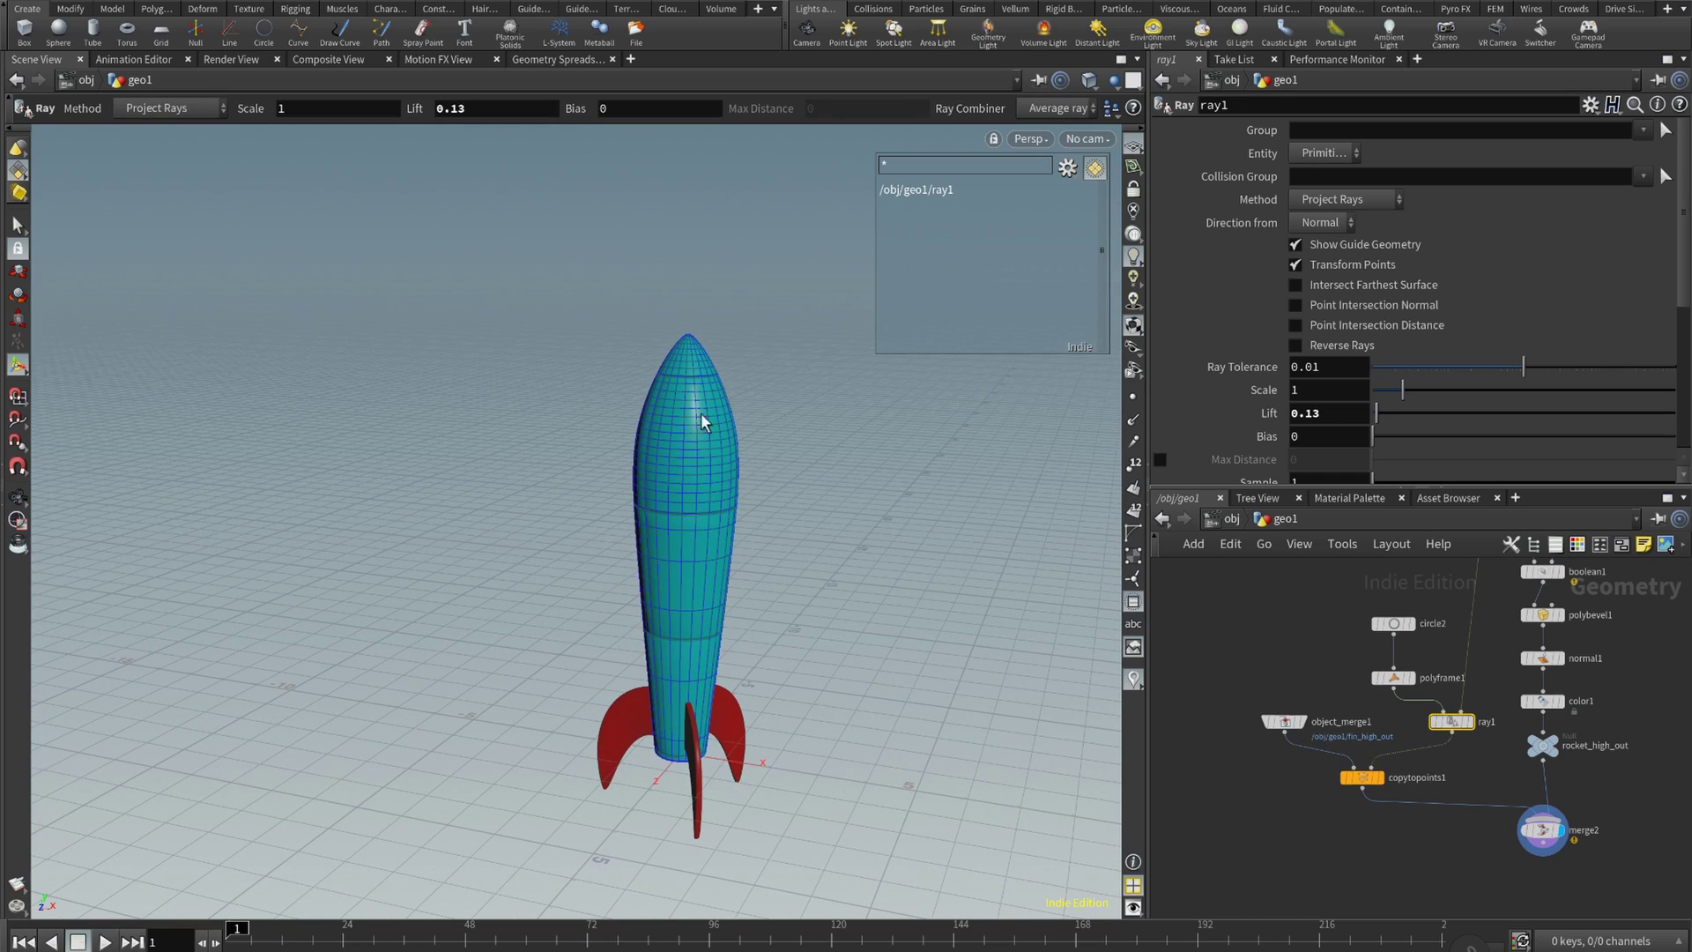
pyautogui.press('Escape')
pyautogui.moveTo(793, 460); pyautogui.dragTo(756, 486)
pyautogui.press('Return')
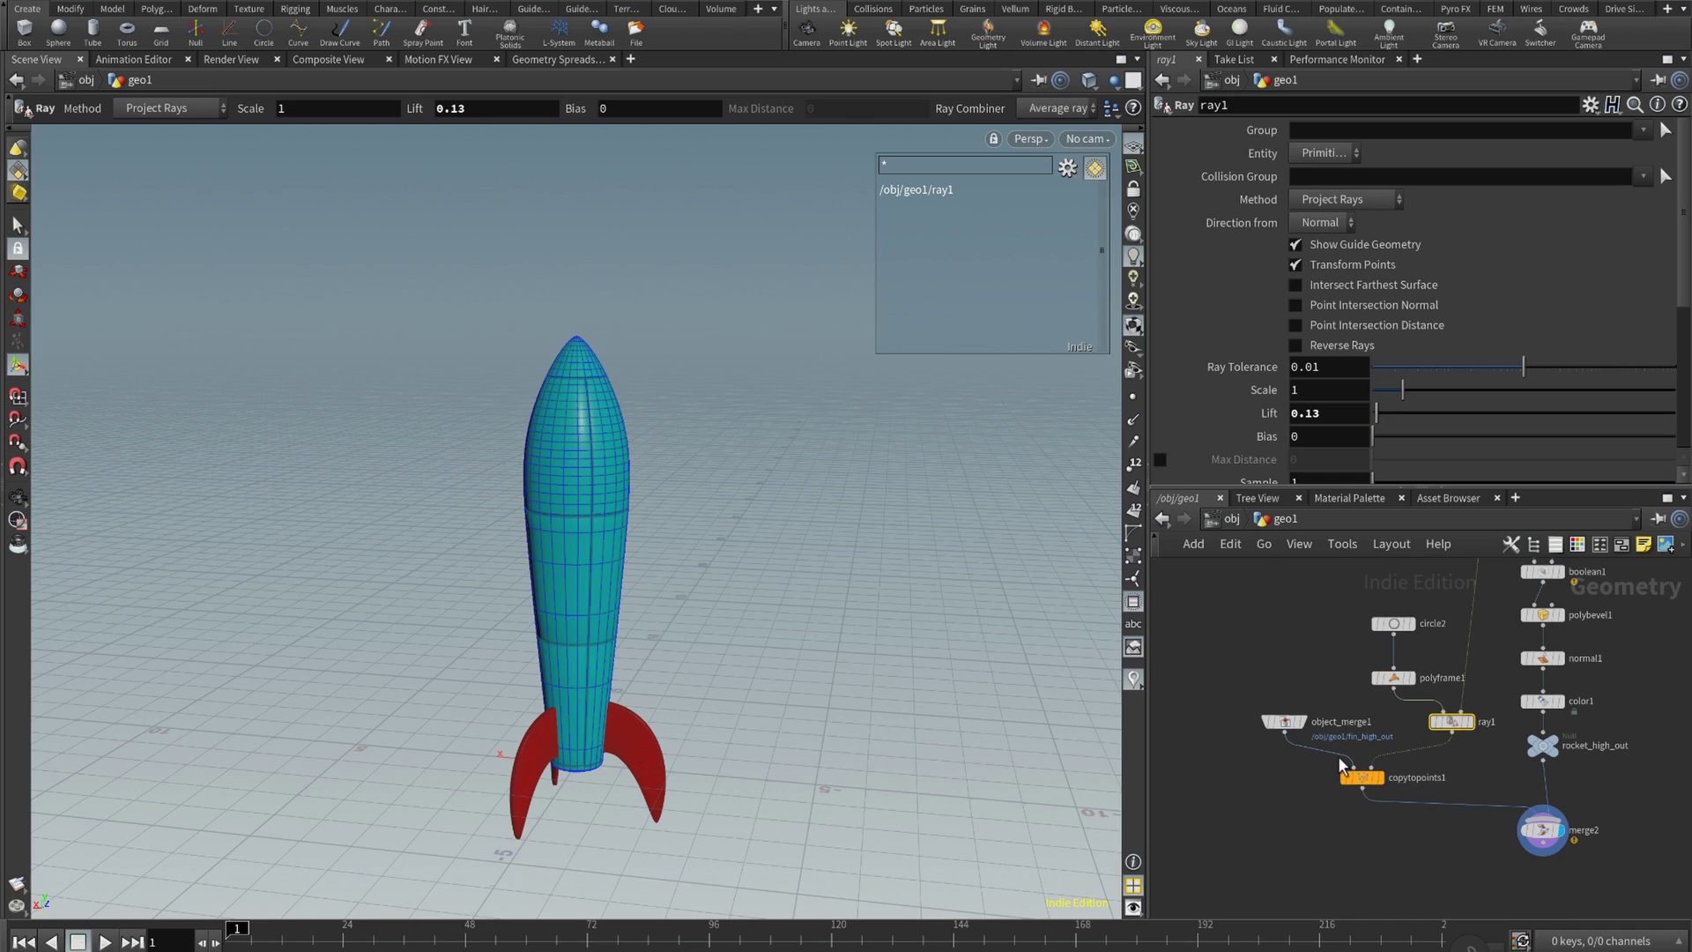